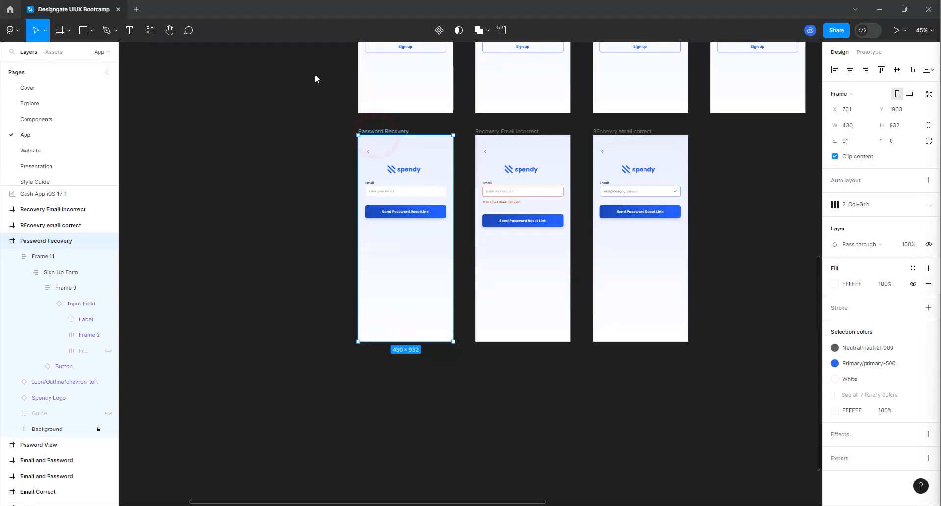
Step: Duplicate the Password Recovery frame and place the copy below the original at about X 720, Y 3014
scroll(560, 172, "down", 2)
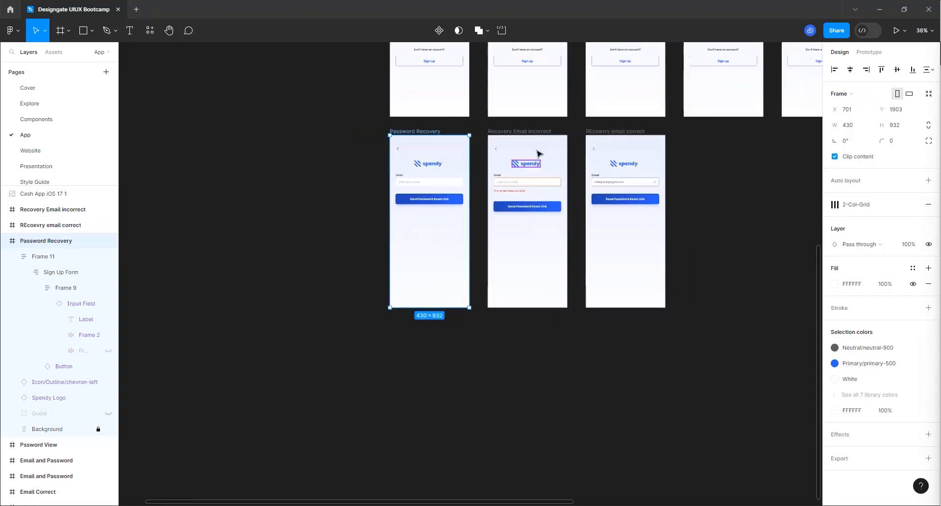
scroll(538, 153, "down", 1)
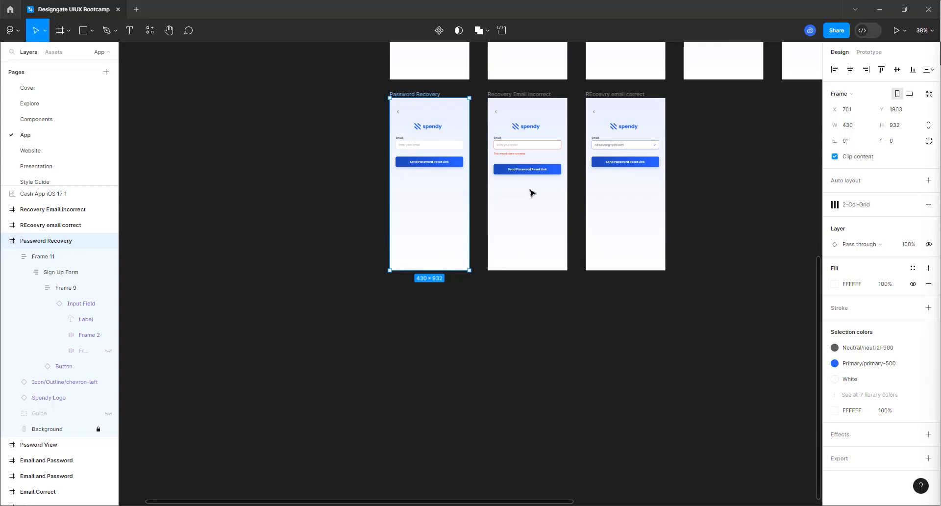
scroll(532, 193, "up", 2)
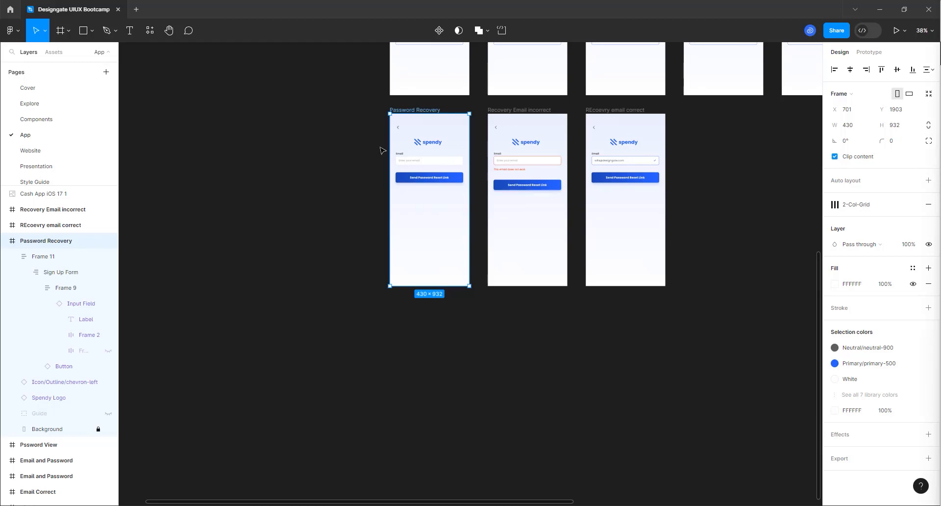
left_click(430, 109)
key("ctrl+d")
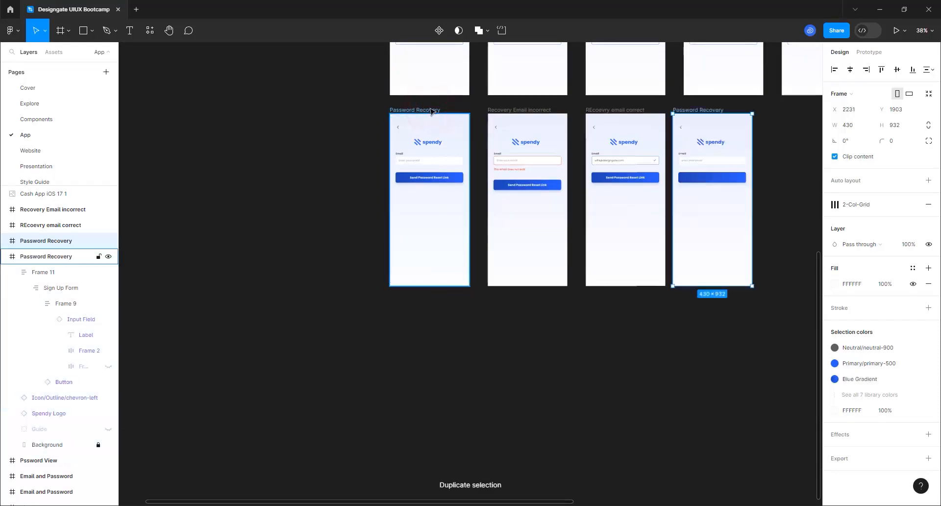
left_click(711, 108)
left_click_drag(712, 108, 549, 312)
left_click_drag(460, 317, 438, 319)
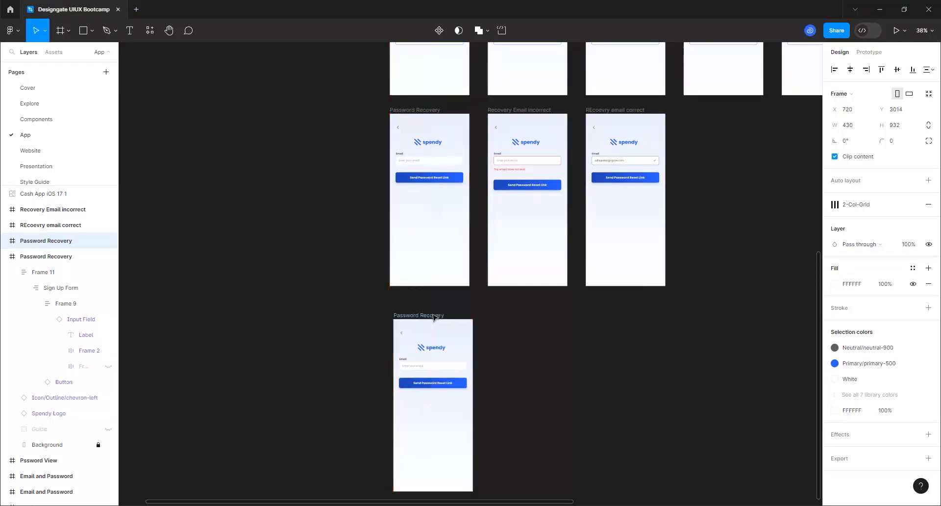
scroll(427, 286, "up", 4)
scroll(427, 286, "down", 4)
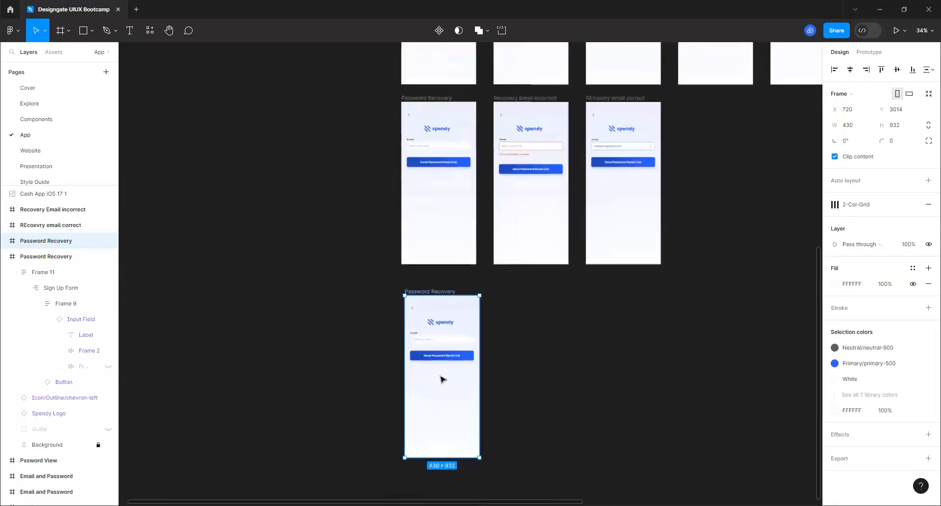
Step: Rename the duplicated frame as Dashboard
scroll(426, 298, "up", 5)
scroll(426, 298, "up", 6)
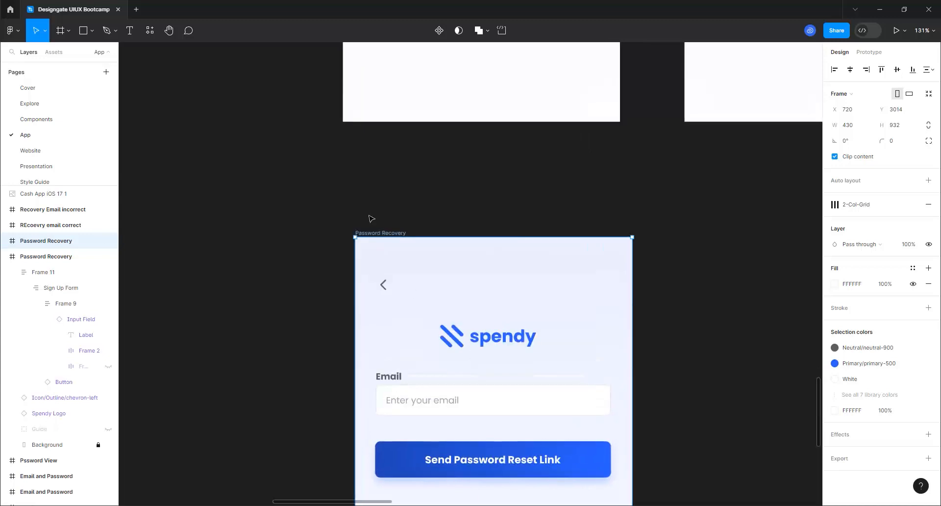
double_click(380, 235)
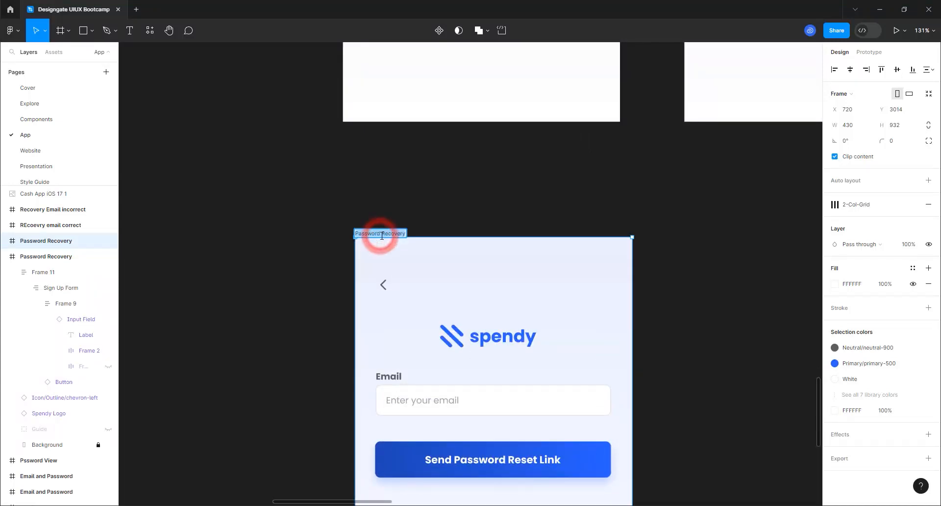
type("Pas")
type("hb")
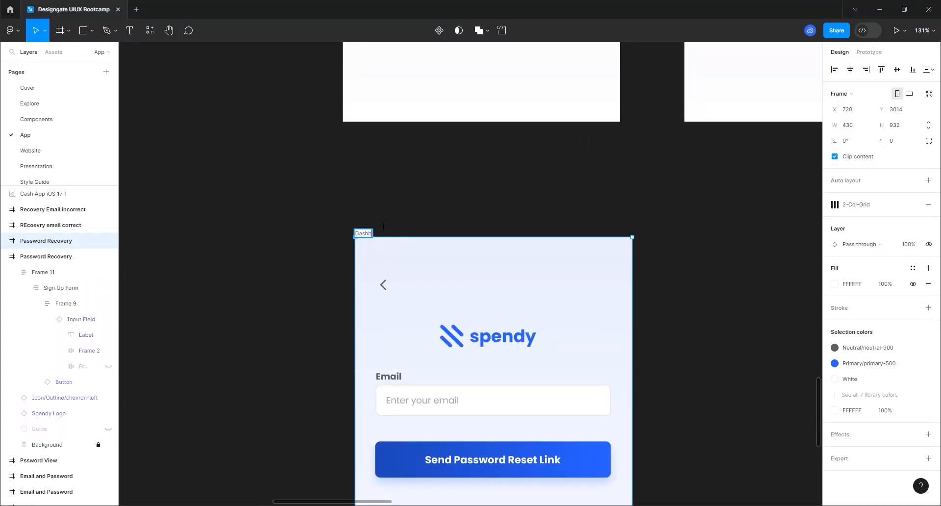
type("oard")
key("Return")
scroll(427, 155, "down", 3)
scroll(389, 203, "down", 2)
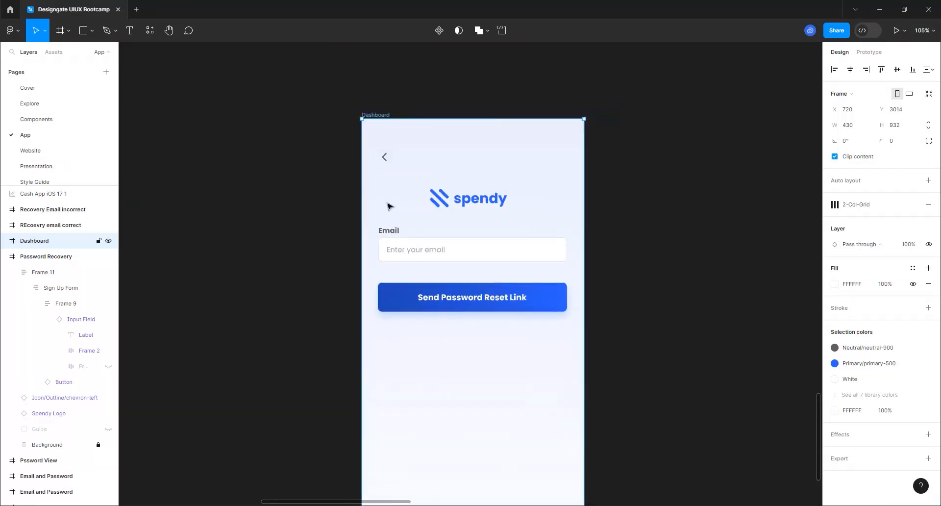
Step: Delete the Spendy logo, the email form with its button, and the back chevron from the Dashboard frame
scroll(387, 206, "down", 3)
scroll(482, 197, "up", 3)
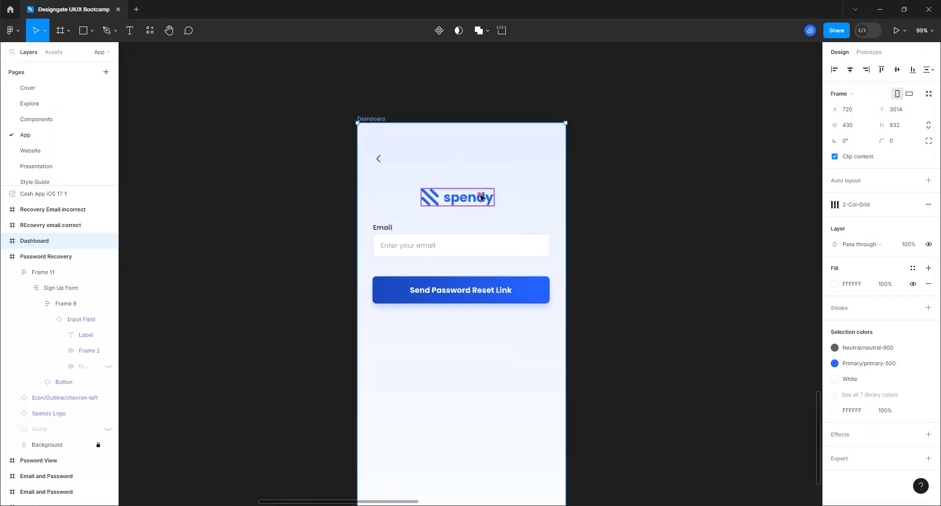
left_click(482, 197)
key("Delete")
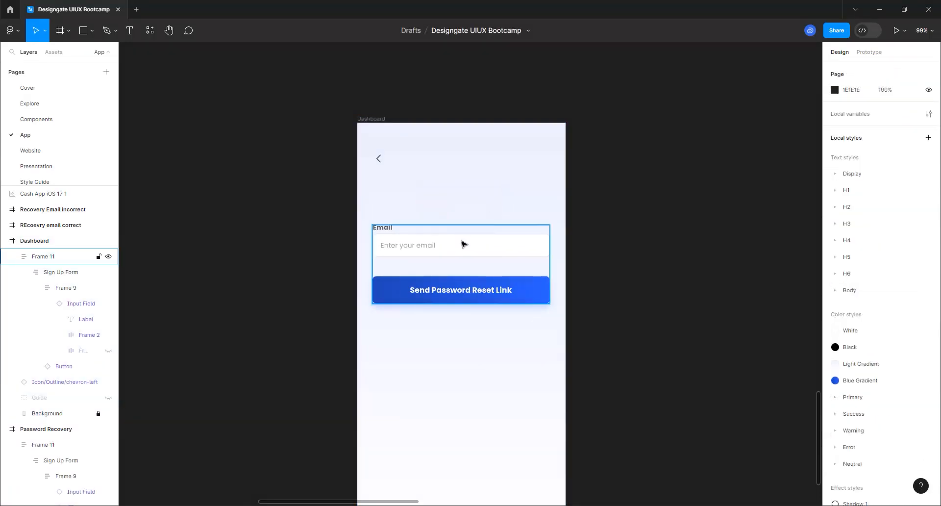
left_click(461, 240)
key("Delete")
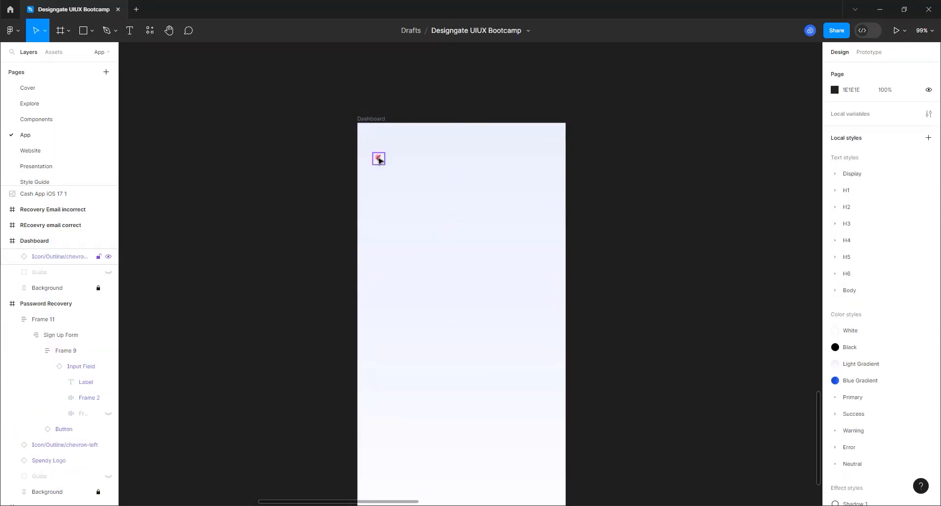
left_click(378, 159)
key("Delete")
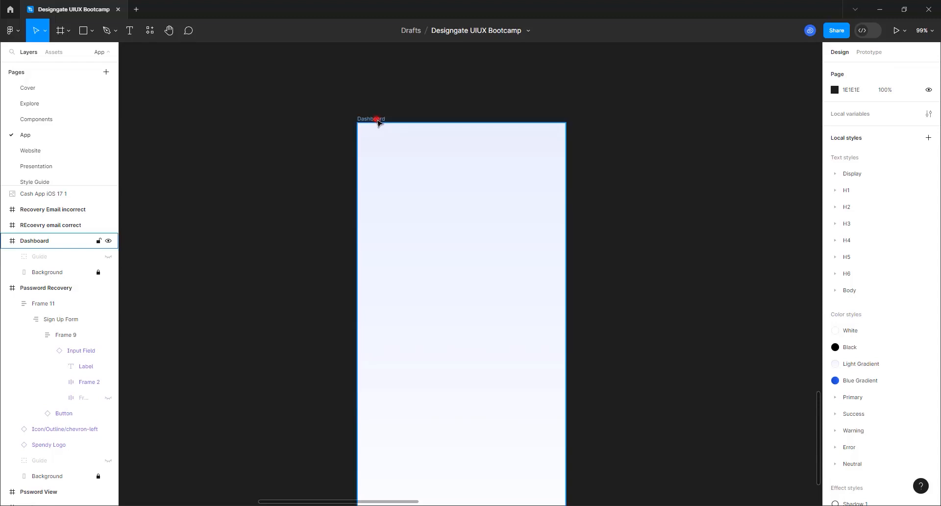
Step: Make the hidden Guide group in the Dashboard frame visible
left_click(377, 119)
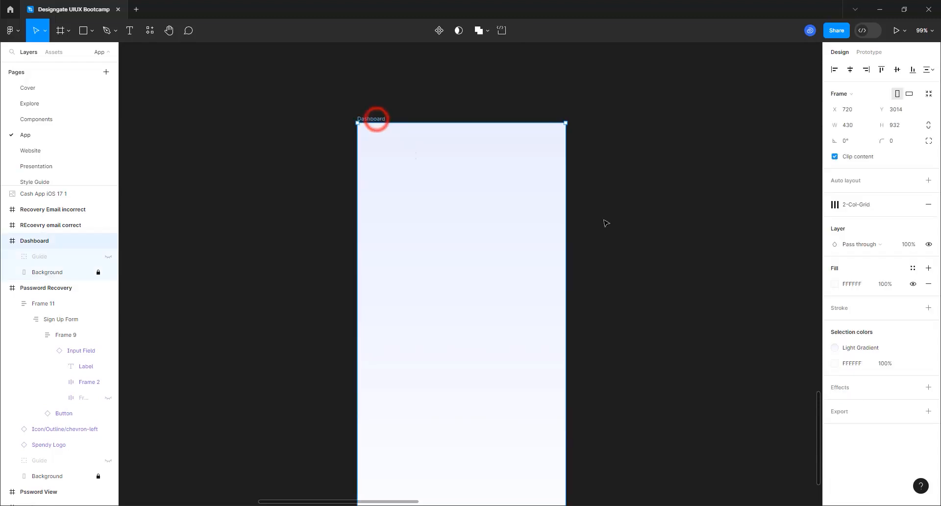
left_click(108, 256)
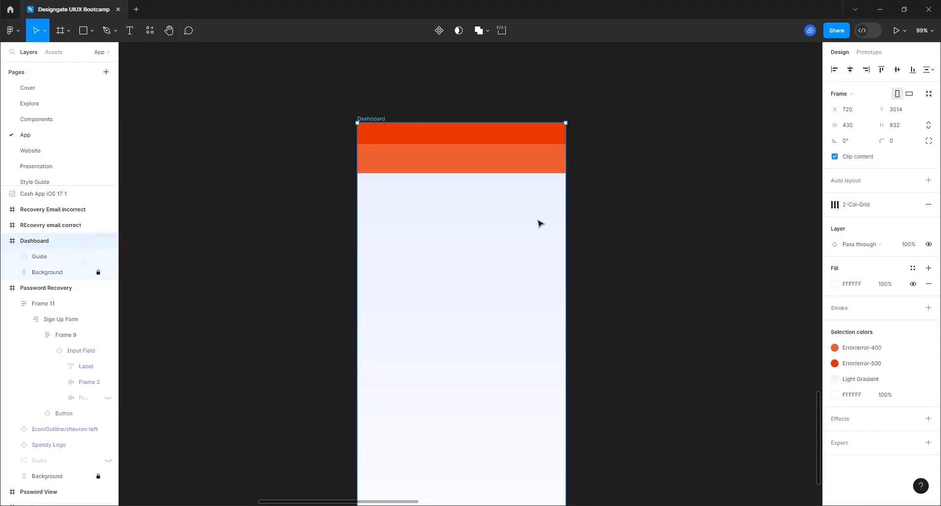
key("shift+2")
scroll(474, 224, "up", 2)
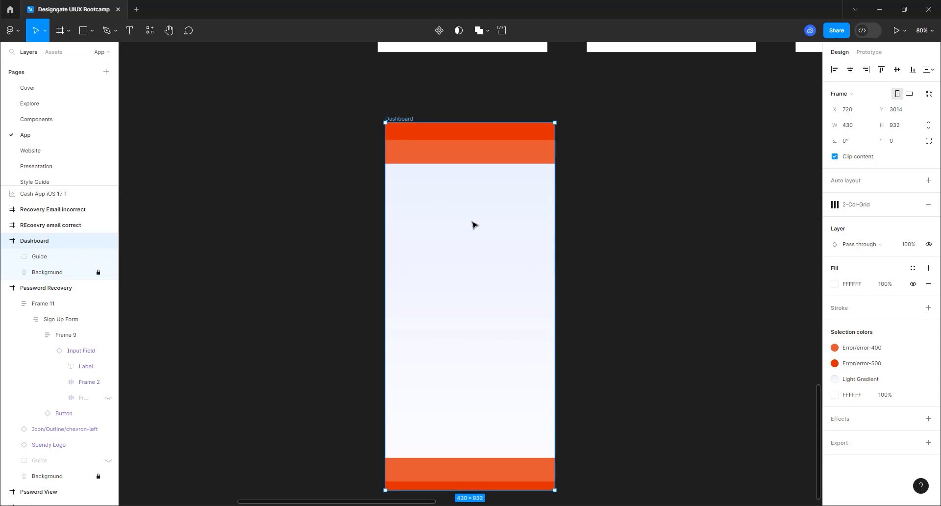
Step: Add a text layer reading "Dashboard" near the upper part of the Dashboard frame, below the nav bar guide
left_click(128, 30)
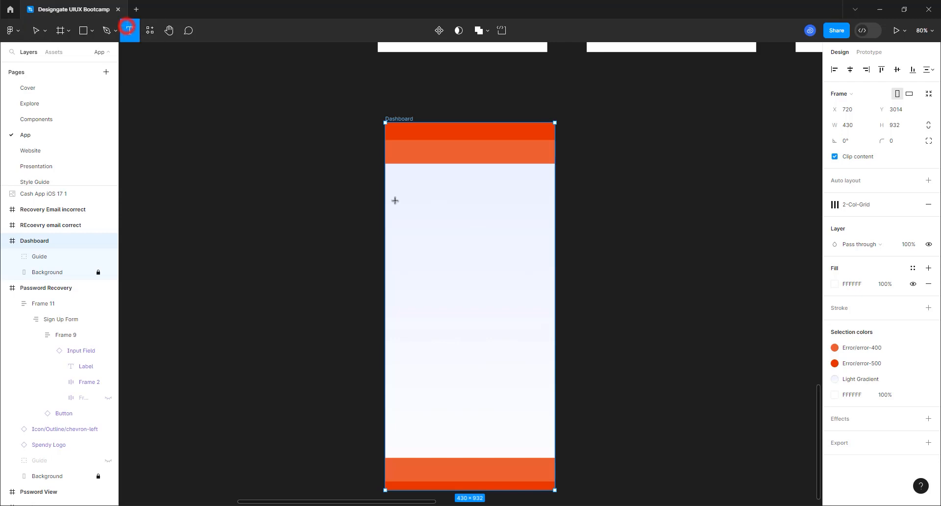
left_click(406, 196)
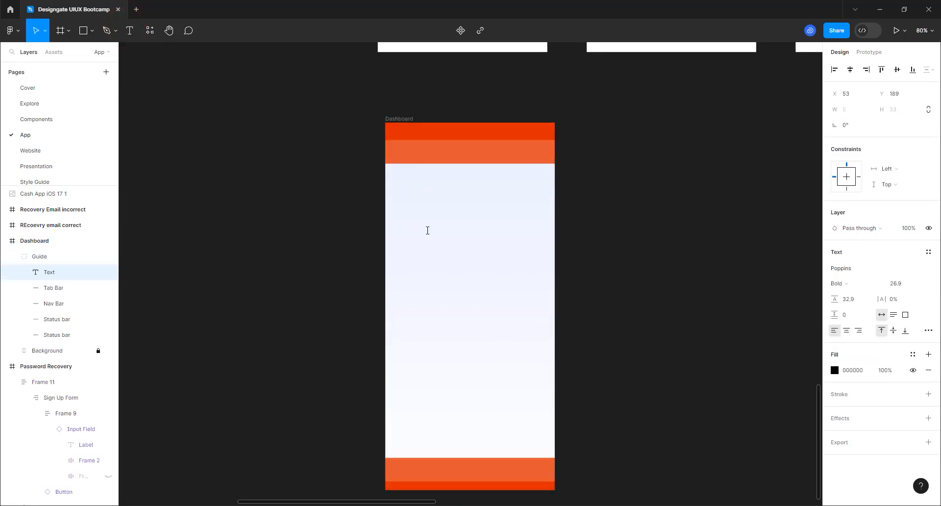
type("Balance")
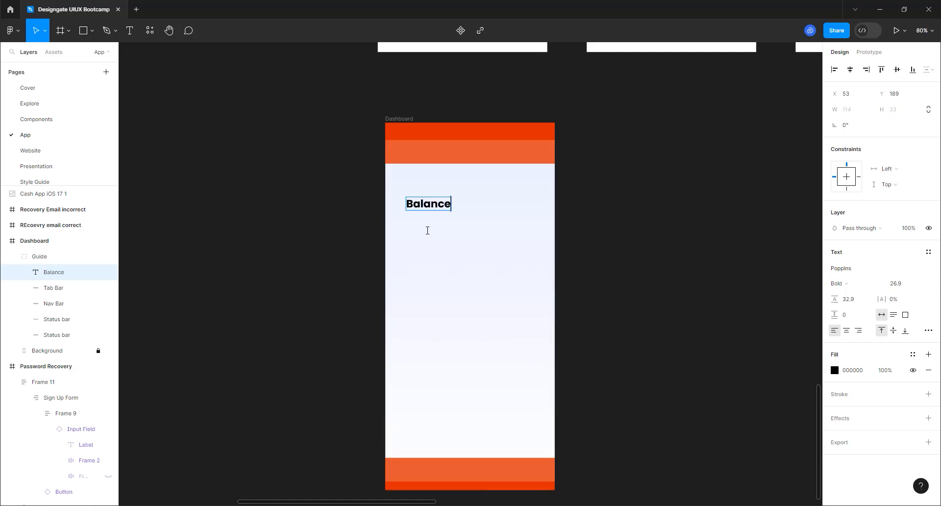
key("ctrl+a")
type("Das")
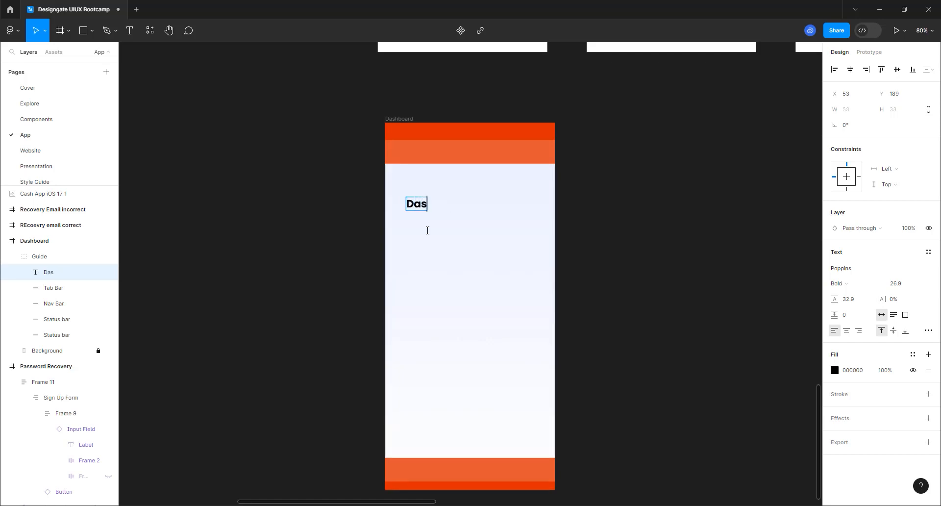
type("hboard")
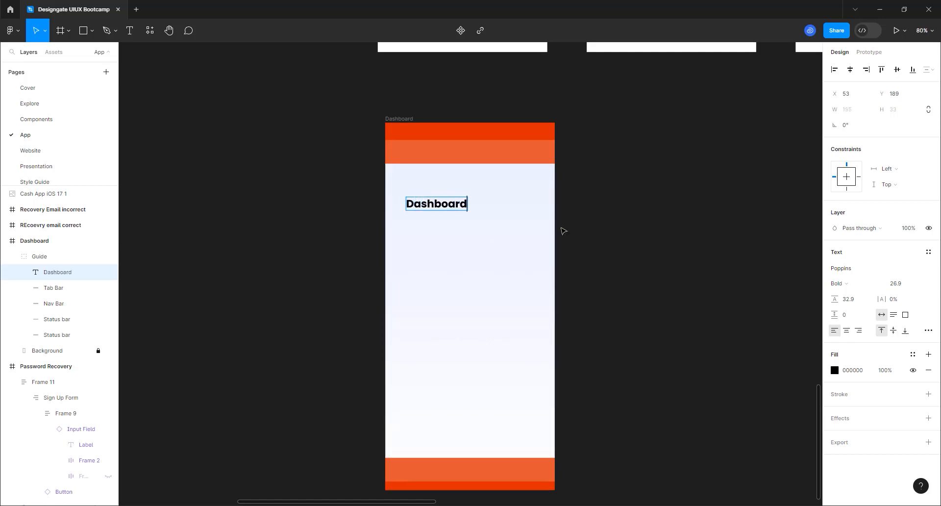
left_click(615, 253)
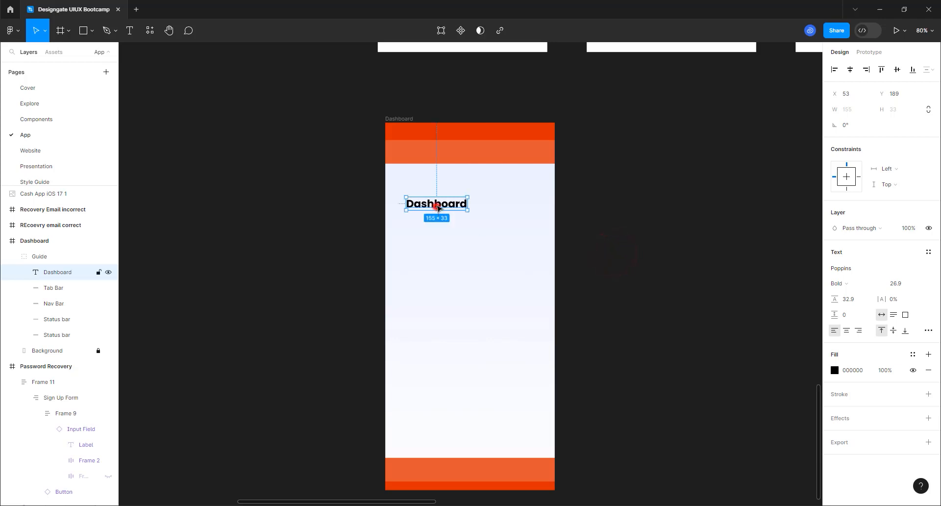
Step: Apply the H3 Bold 28/36 text style to the Dashboard title and move it into the nav bar guide band
left_click_drag(438, 210, 426, 195)
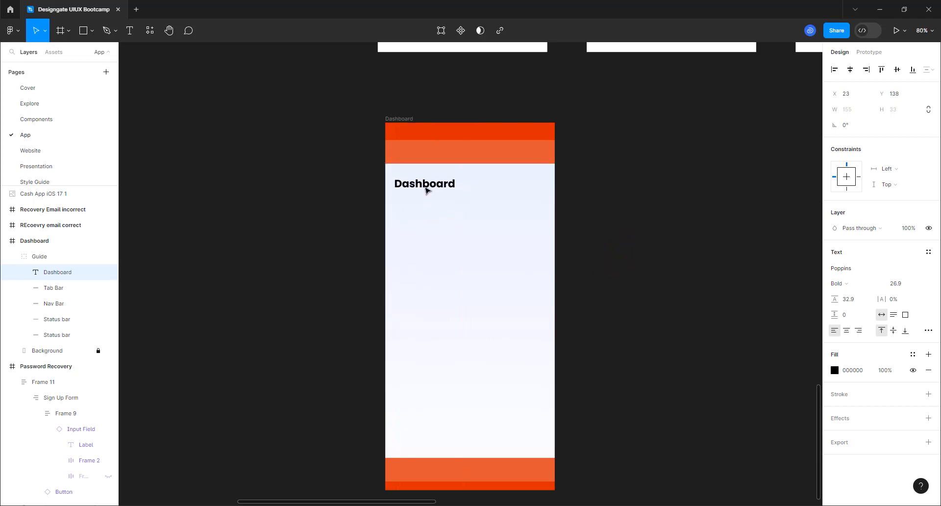
left_click(929, 251)
scroll(890, 349, "down", 3)
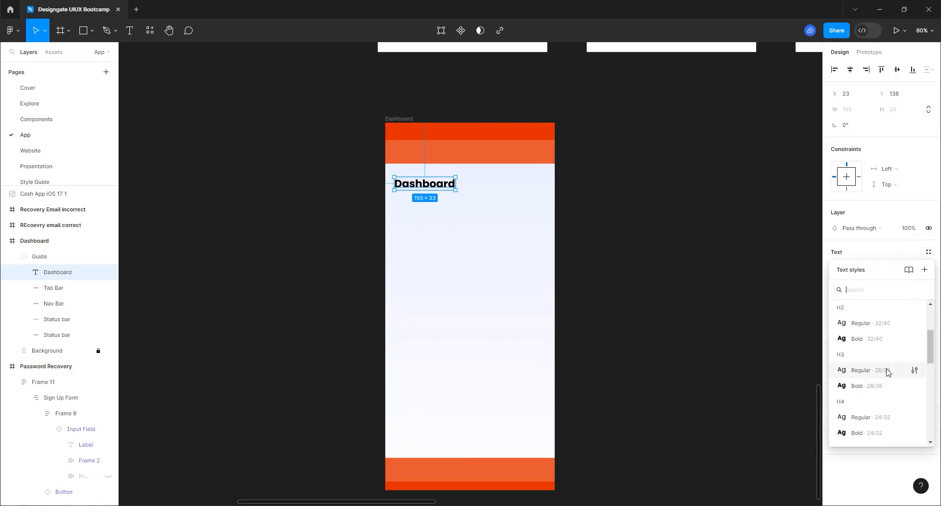
left_click(873, 386)
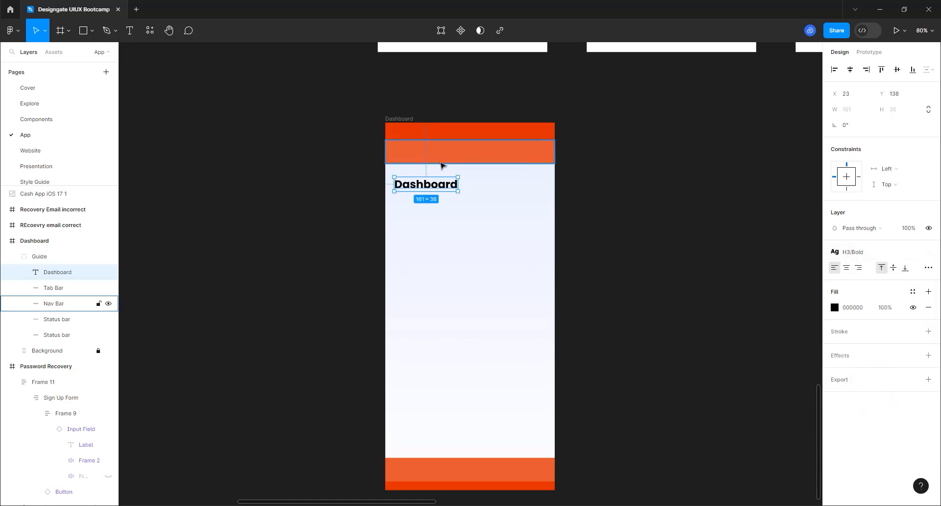
left_click_drag(426, 190, 426, 157)
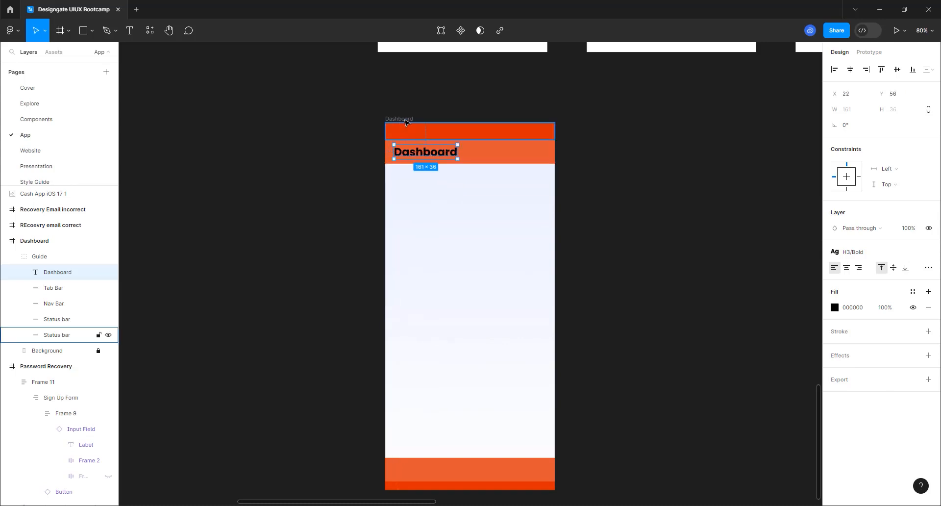
Step: Show the frame's 2-Col-Grid and align the Dashboard title with the first column's left edge at X 30, Y 56
left_click(403, 117)
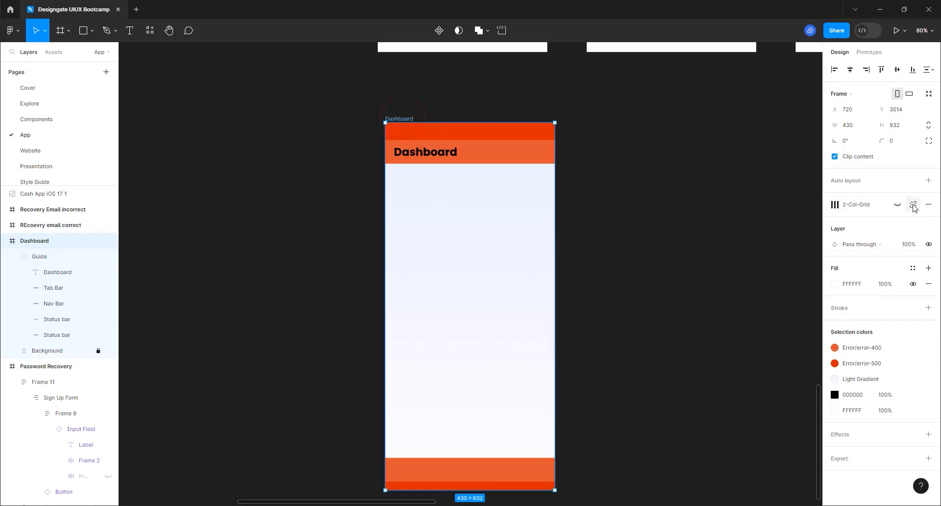
left_click(893, 205)
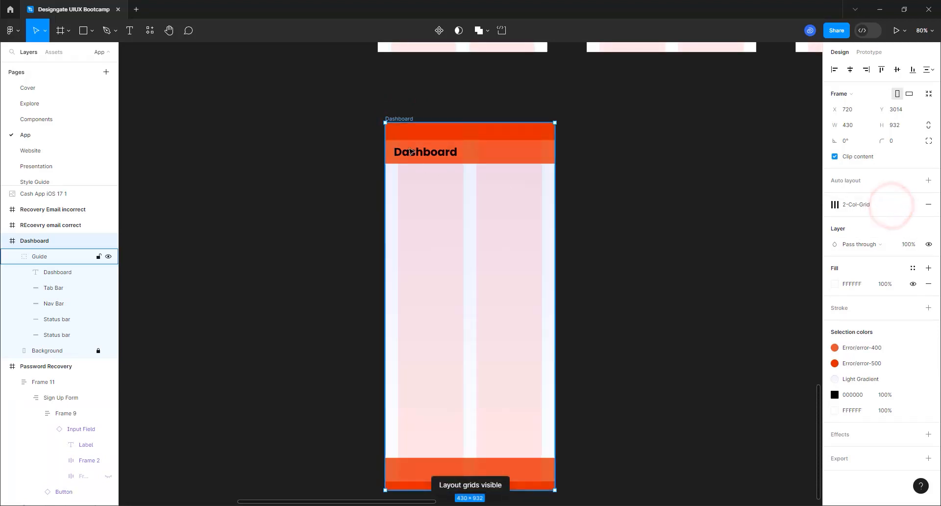
scroll(411, 146, "up", 5)
scroll(412, 147, "up", 7)
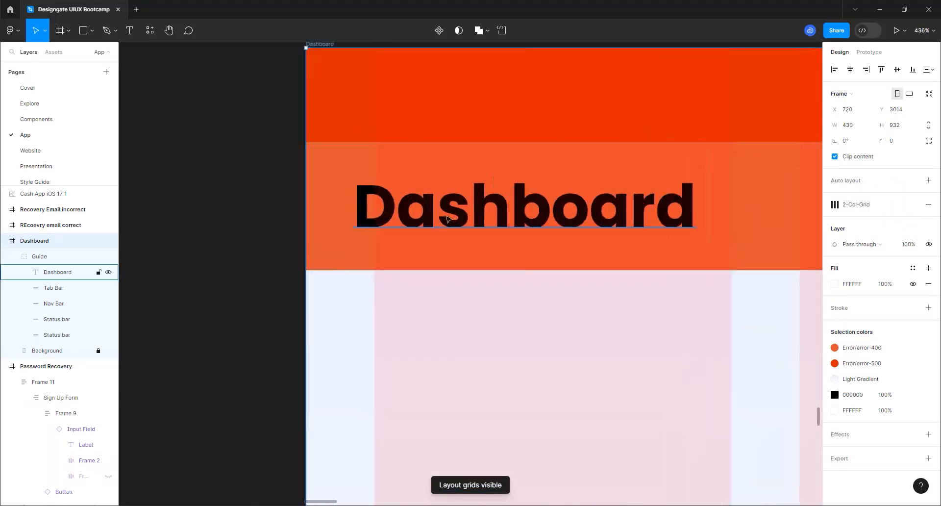
left_click_drag(431, 212, 446, 210)
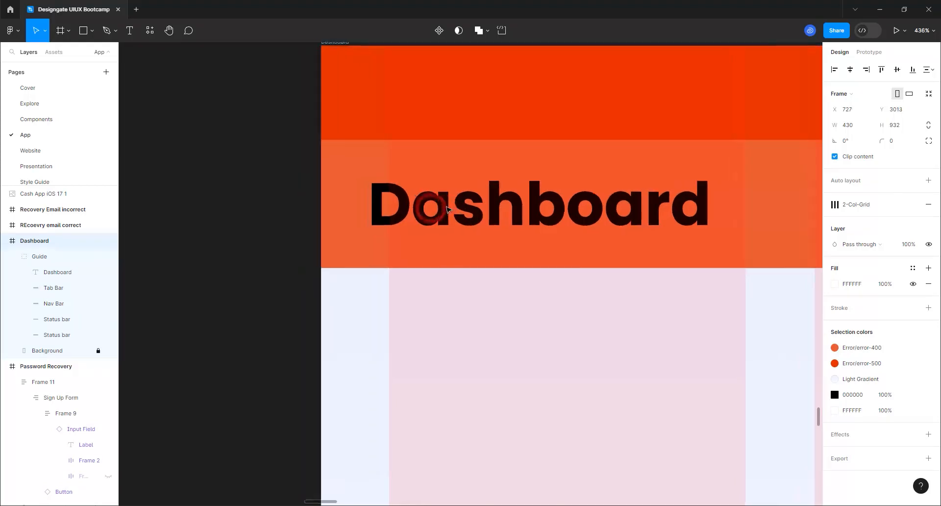
left_click(494, 208)
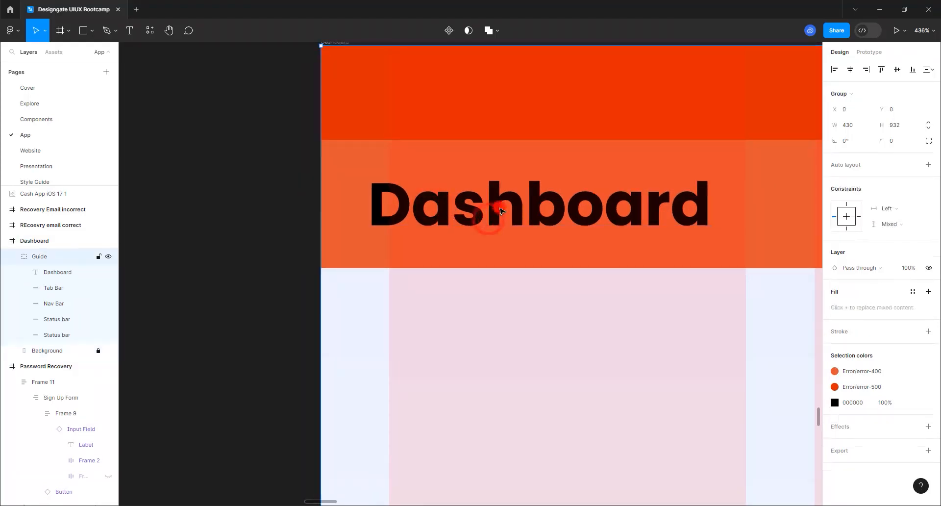
key("Right")
key("Right")
key("Right")
key("Right")
key("Right")
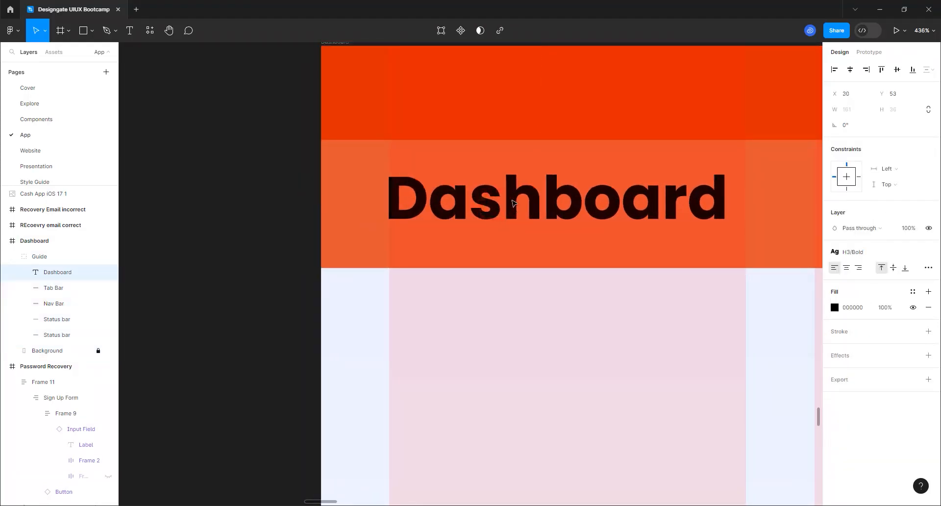
key("Right")
key("Right")
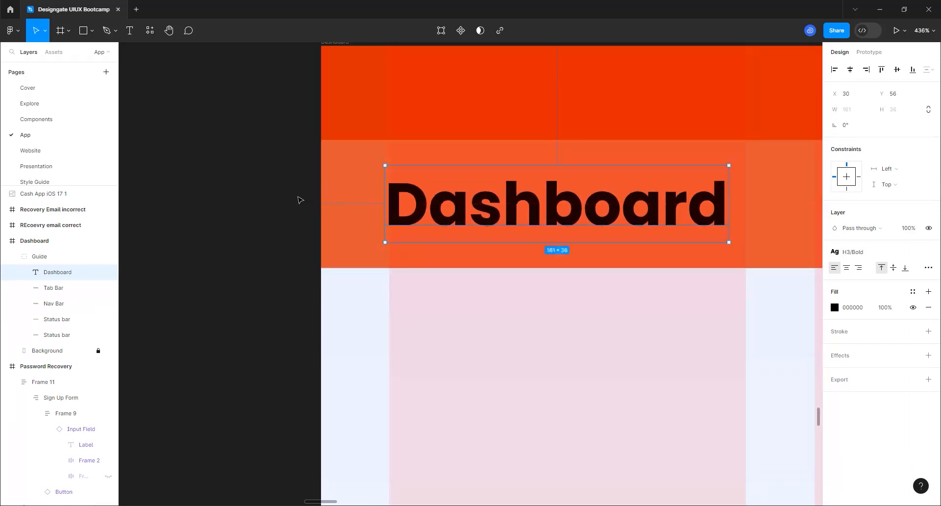
scroll(299, 202, "down", 5)
scroll(293, 204, "down", 3)
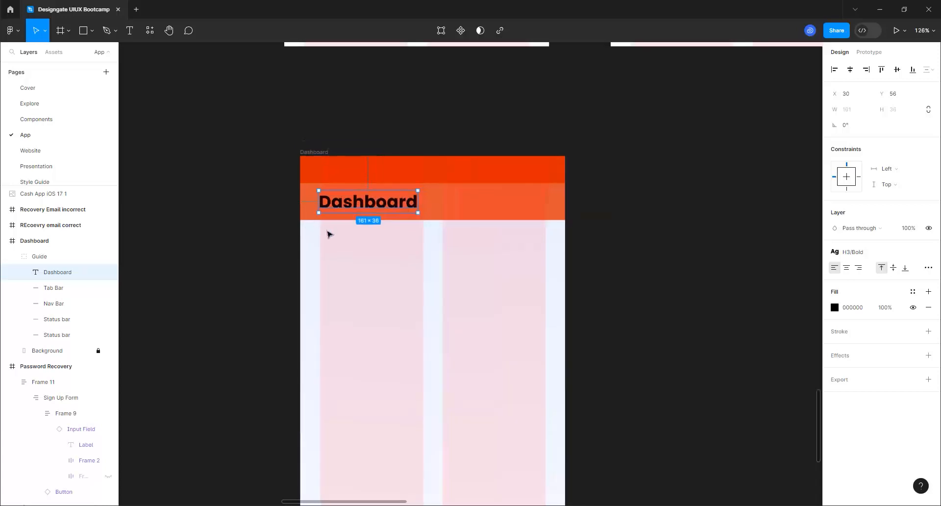
Step: Find the menu icon among the library components and place it in the Dashboard frame's second column, below the nav bar guide
scroll(394, 209, "up", 1)
scroll(422, 243, "down", 2)
scroll(422, 244, "up", 1)
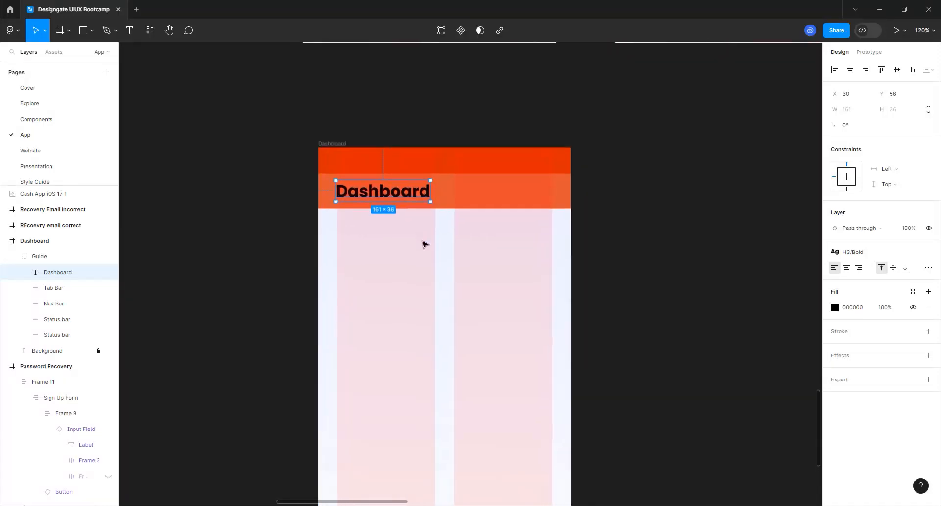
left_click(53, 52)
left_click(63, 73)
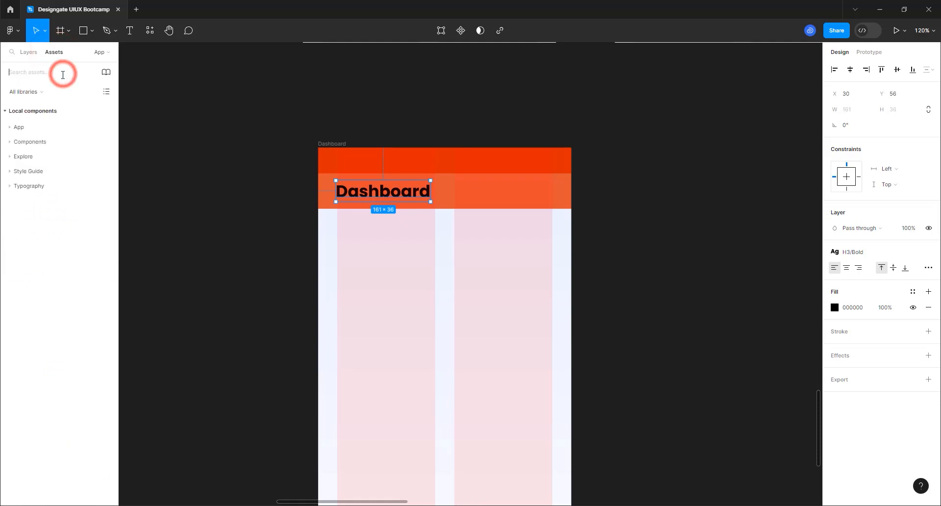
type("menu")
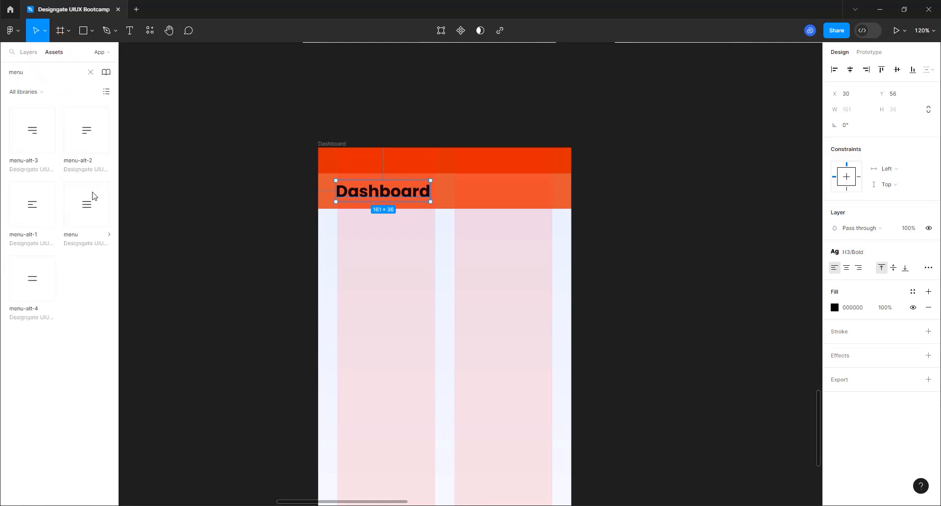
left_click_drag(85, 203, 533, 248)
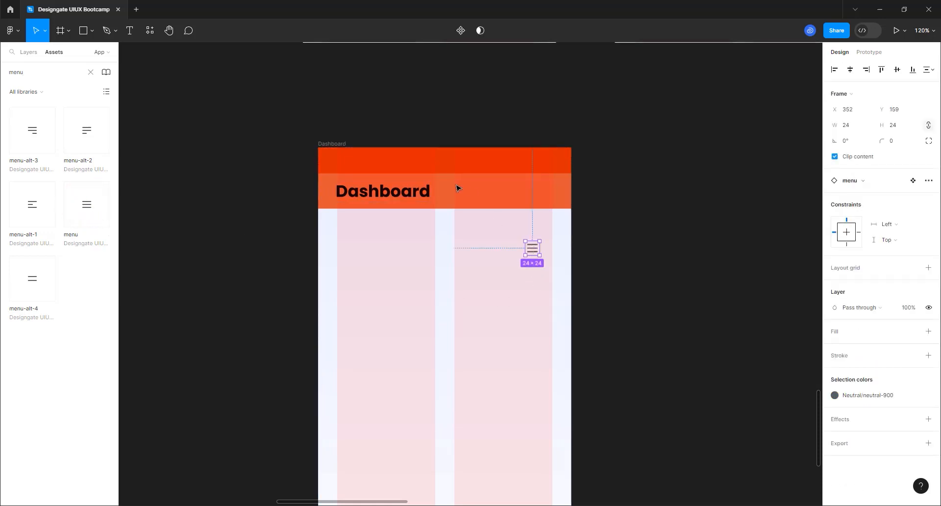
Step: Move the menu icon into the nav bar guide band, aligned with the second column's right edge at X 374, Y 62
scroll(456, 188, "up", 5, "ctrl")
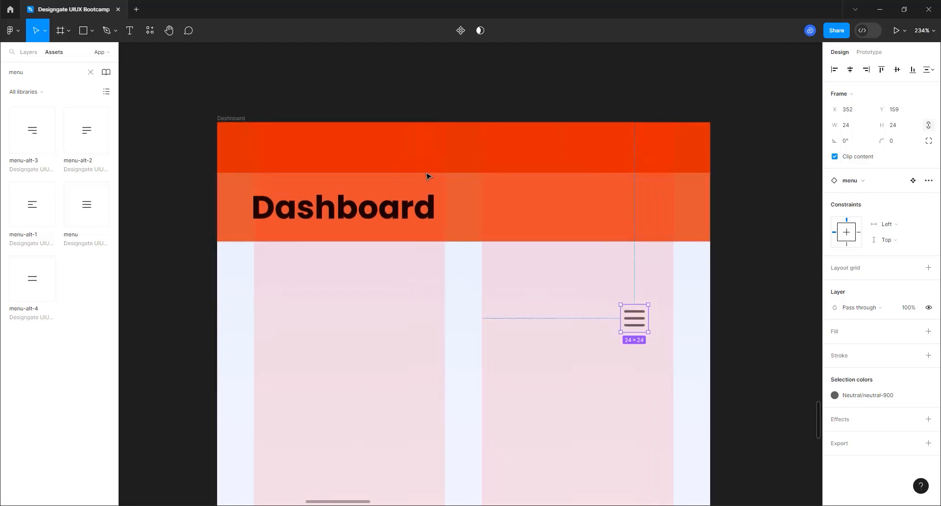
scroll(429, 177, "up", 1)
left_click_drag(672, 344, 706, 223)
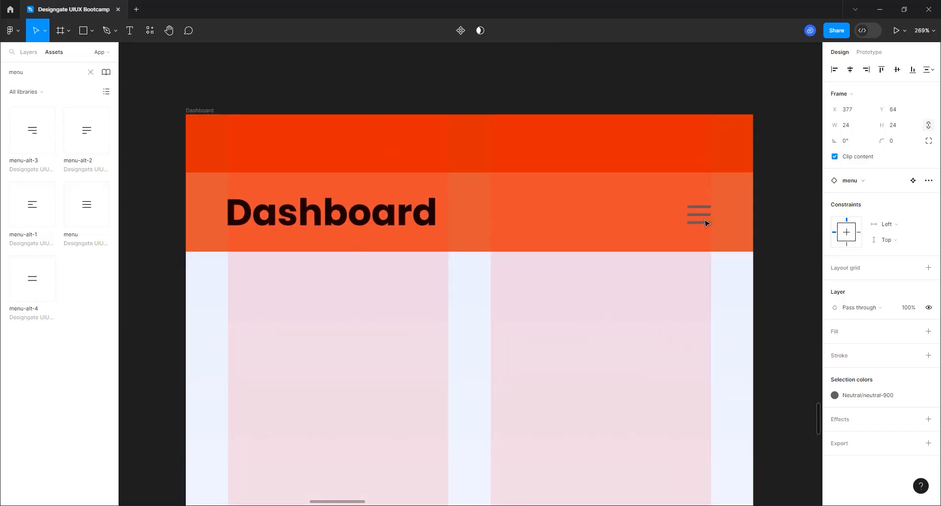
left_click_drag(707, 223, 700, 221)
scroll(707, 215, "up", 5)
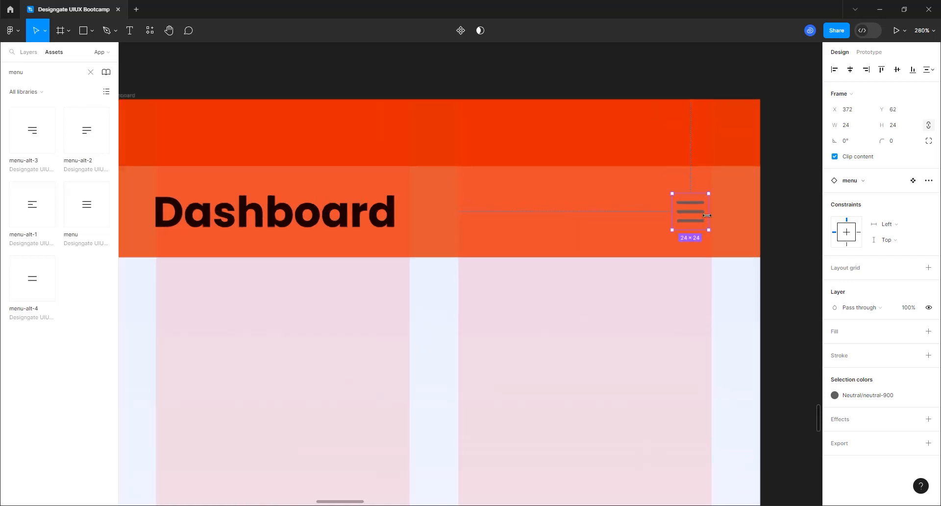
mouse_move(685, 211)
left_mouse_down()
mouse_move(700, 210)
mouse_move(691, 210)
left_mouse_up()
scroll(690, 221, "down", 10)
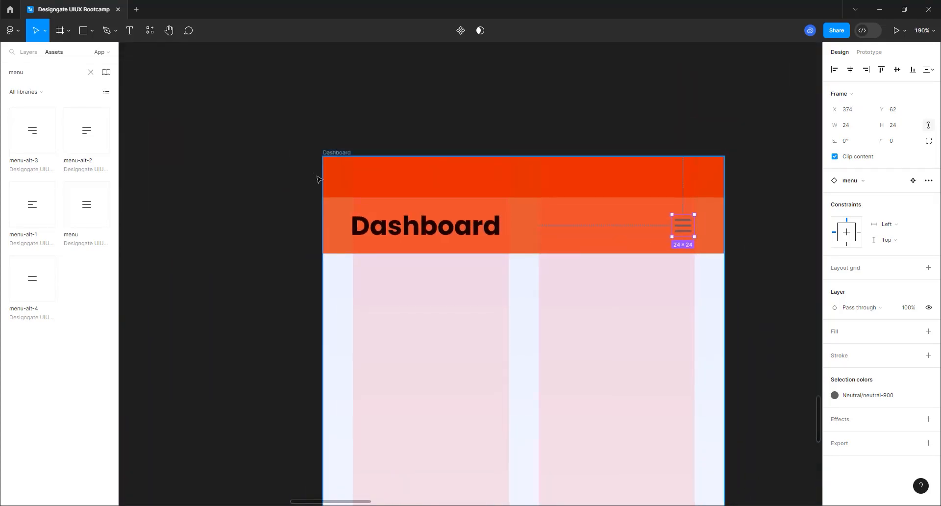
Step: Move the Dashboard title layer out of the Guide group and hide the Guide group
left_click(337, 152)
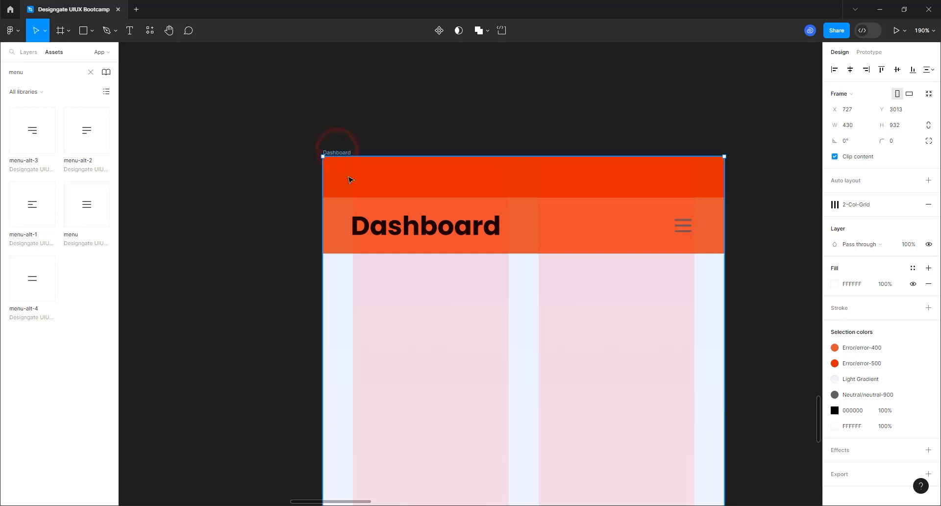
left_click(29, 51)
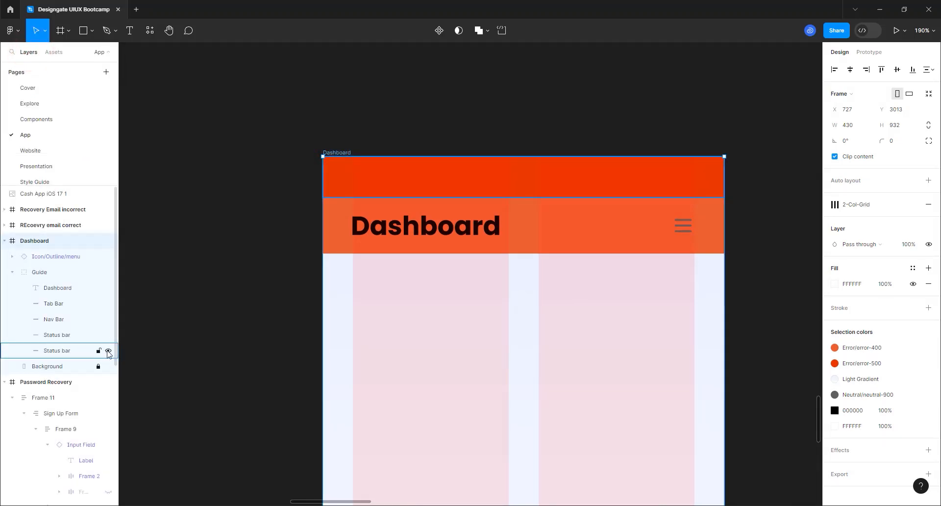
left_click(108, 272)
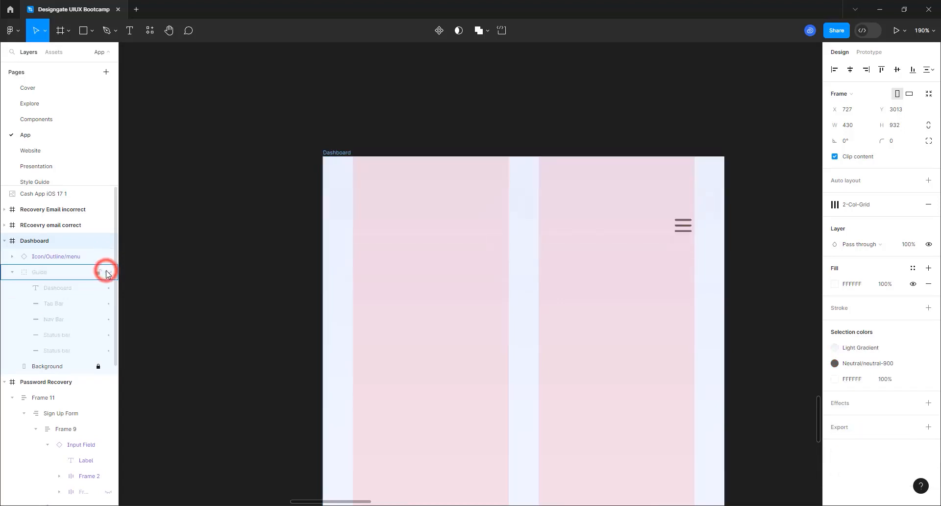
key("ctrl+z")
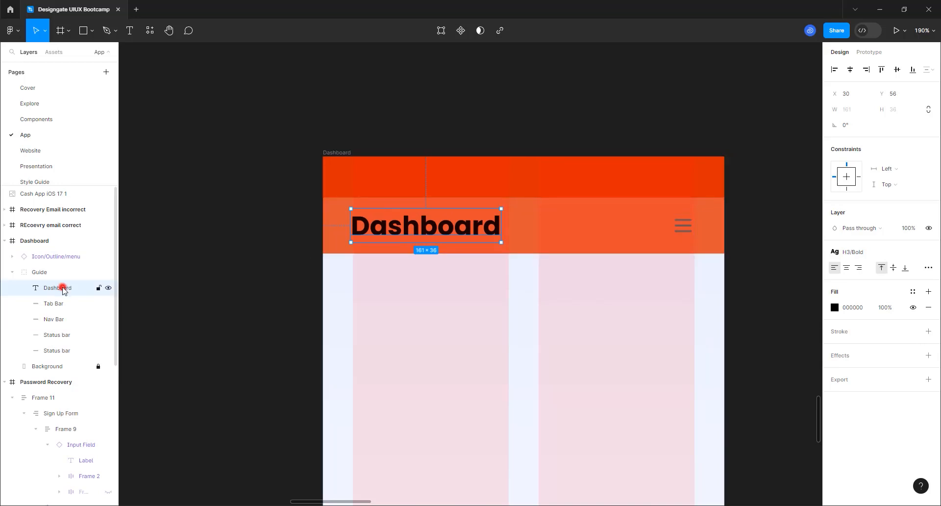
left_click_drag(63, 289, 59, 273)
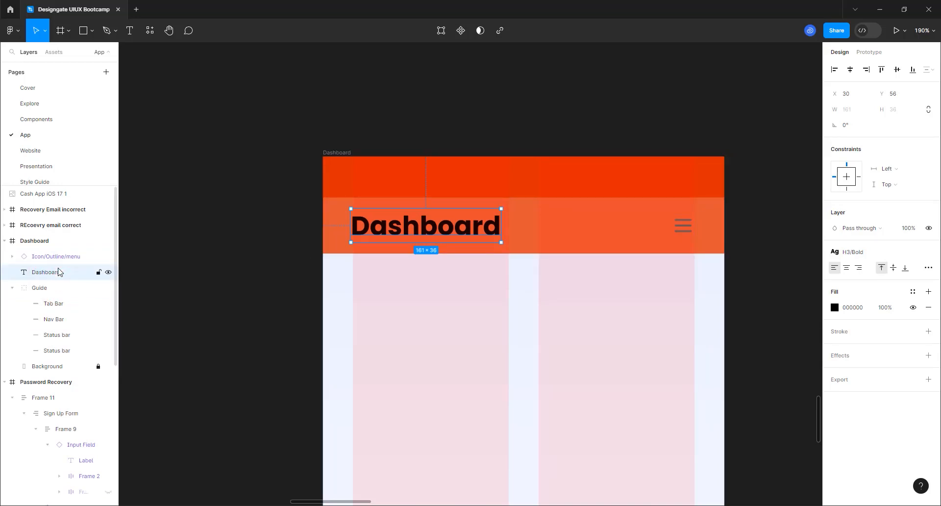
left_click(108, 289)
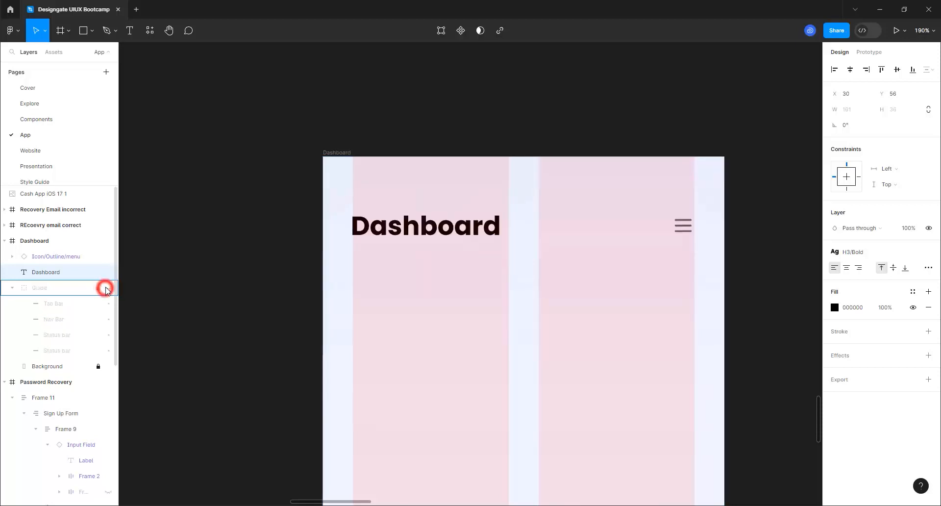
Step: Try to apply the primary-900 color style as fill to the menu icon and the Dashboard title together
scroll(718, 253, "up", 5)
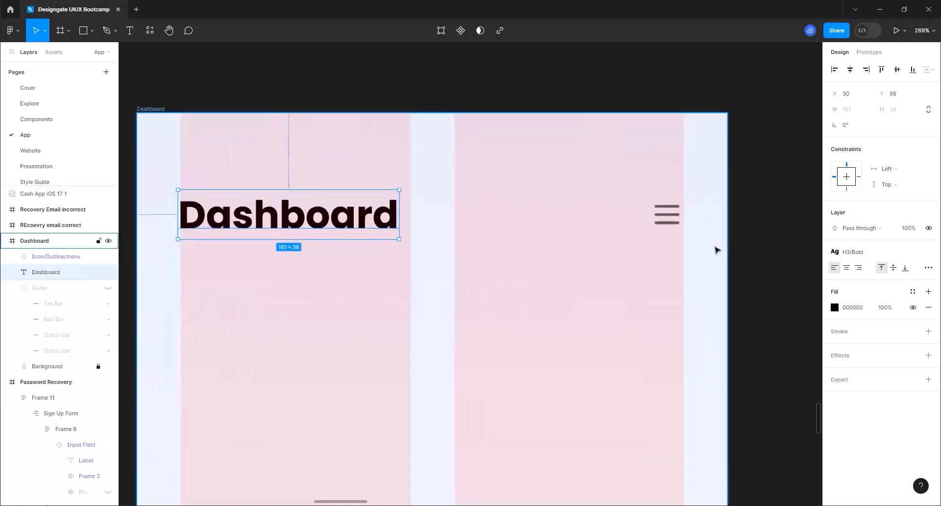
left_click(636, 202)
scroll(636, 202, "down", 5)
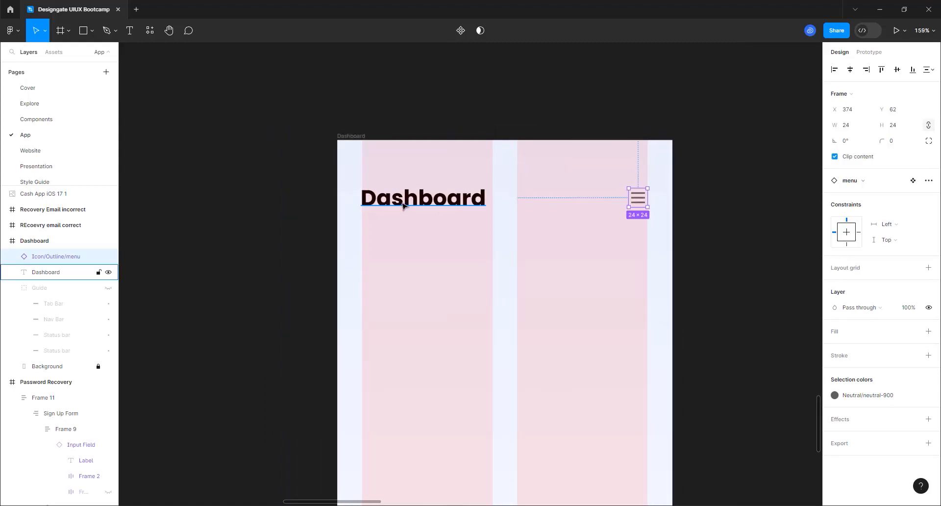
left_click(403, 206, "shift")
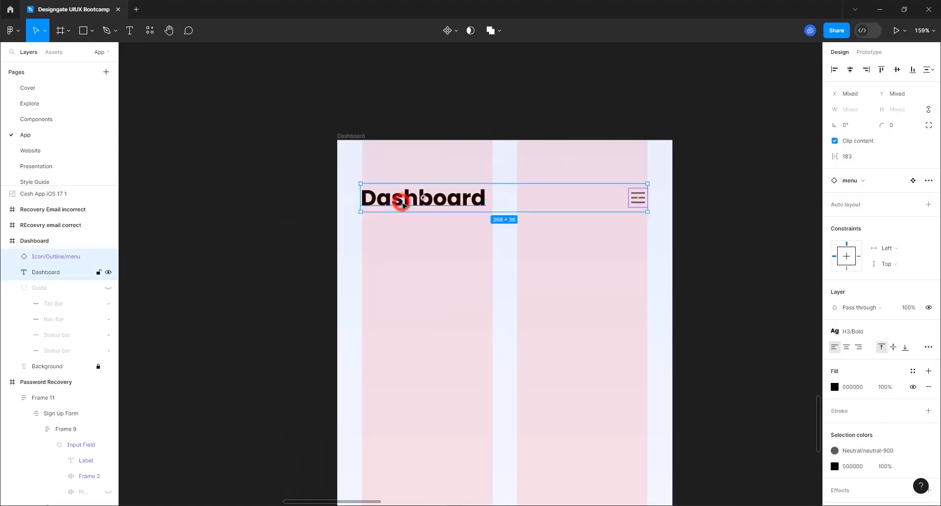
left_click(911, 372)
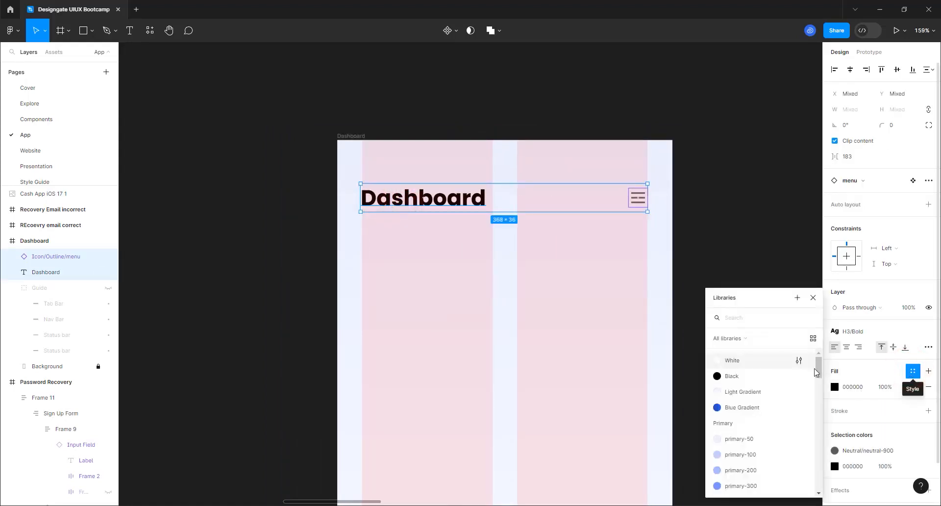
scroll(763, 392, "down", 3)
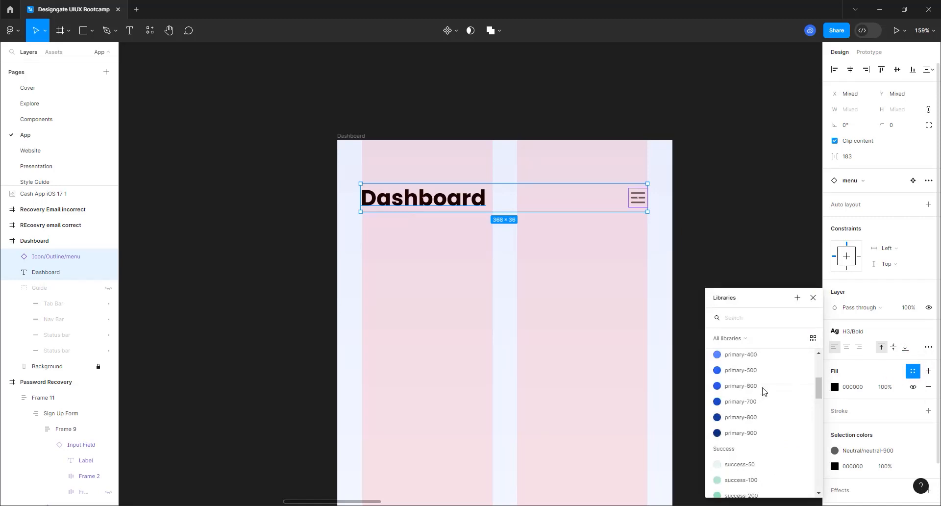
left_click(746, 433)
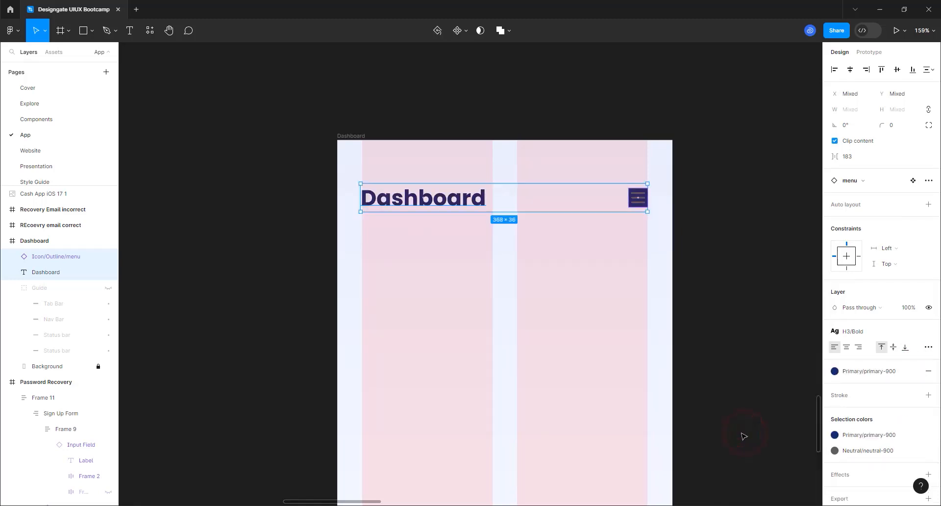
key("ctrl+z")
left_click(706, 218)
Step: Apply the primary-900 color style to the Dashboard title's fill
left_click(425, 193)
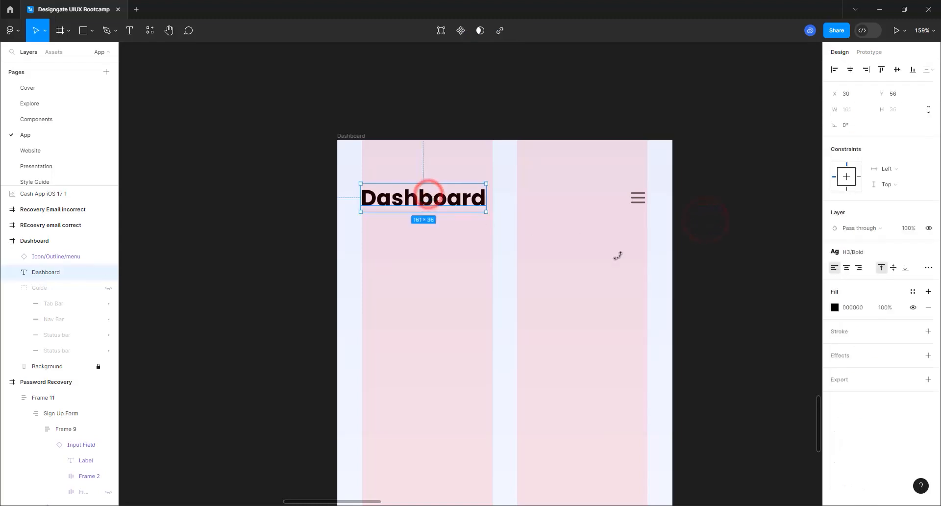
left_click(856, 255)
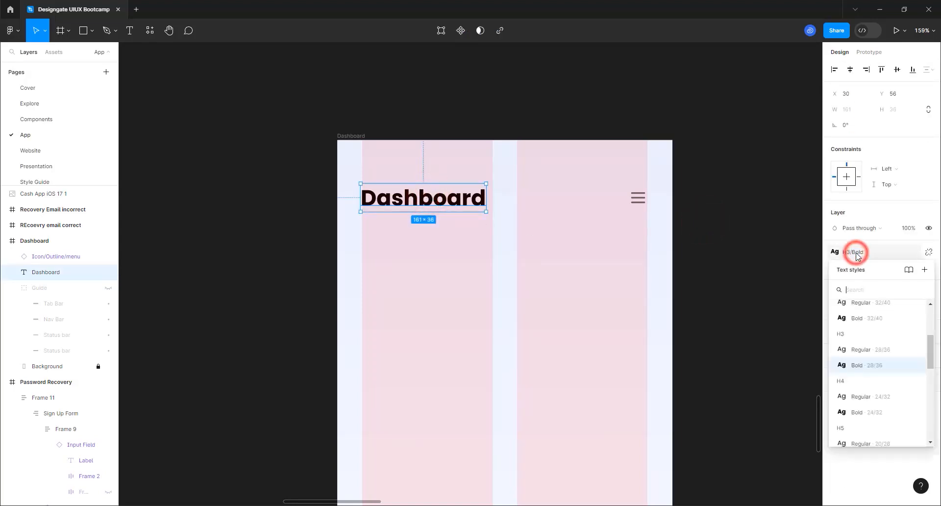
left_click(855, 253)
left_click(913, 292)
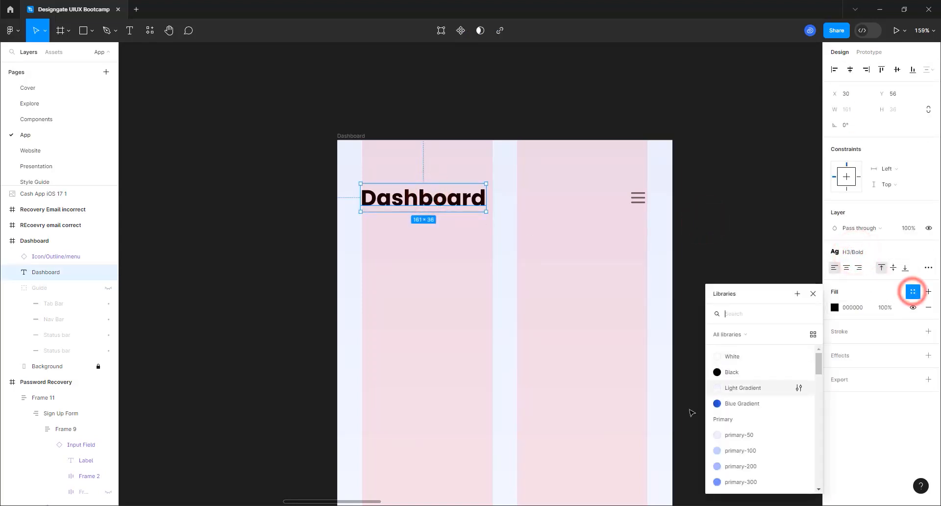
scroll(745, 393, "down", 5)
left_click(744, 379)
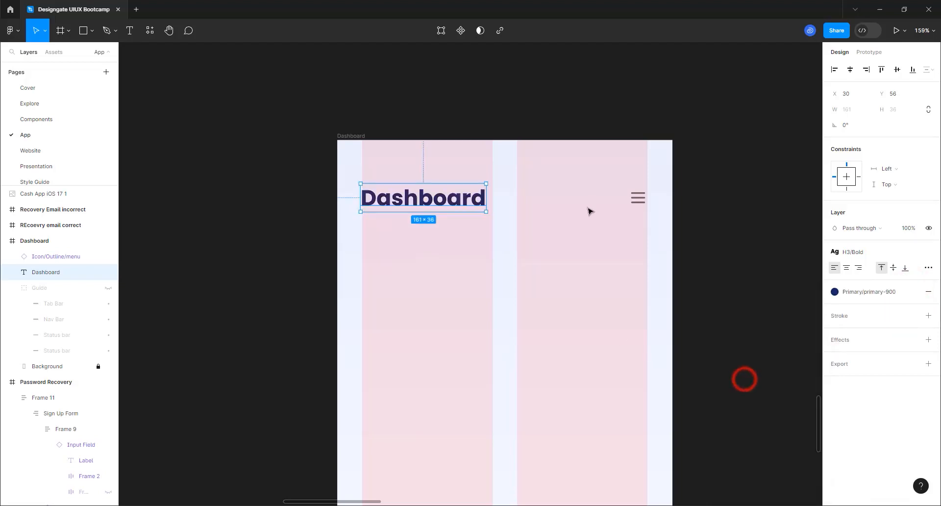
Step: Change the menu icon's line color to the primary-900 color style
left_click(638, 198)
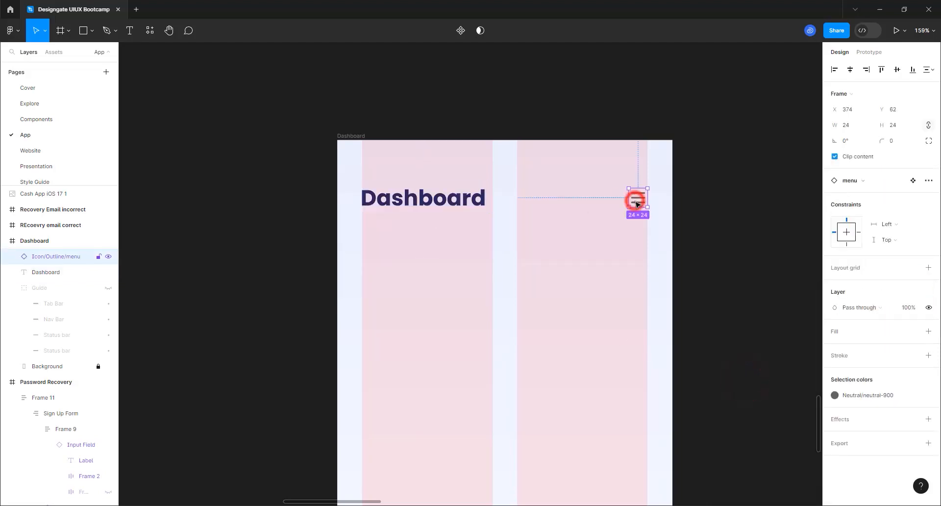
left_click(869, 399)
scroll(769, 417, "down", 8)
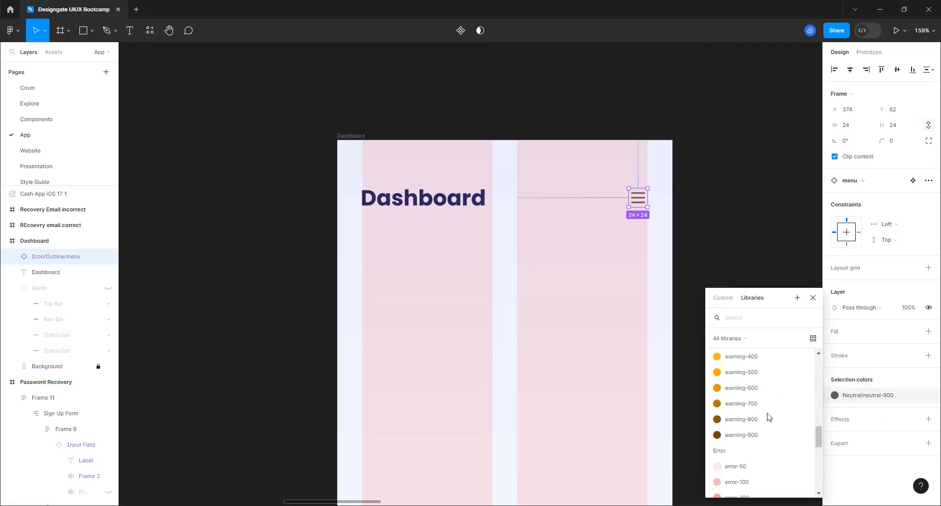
scroll(769, 416, "up", 6)
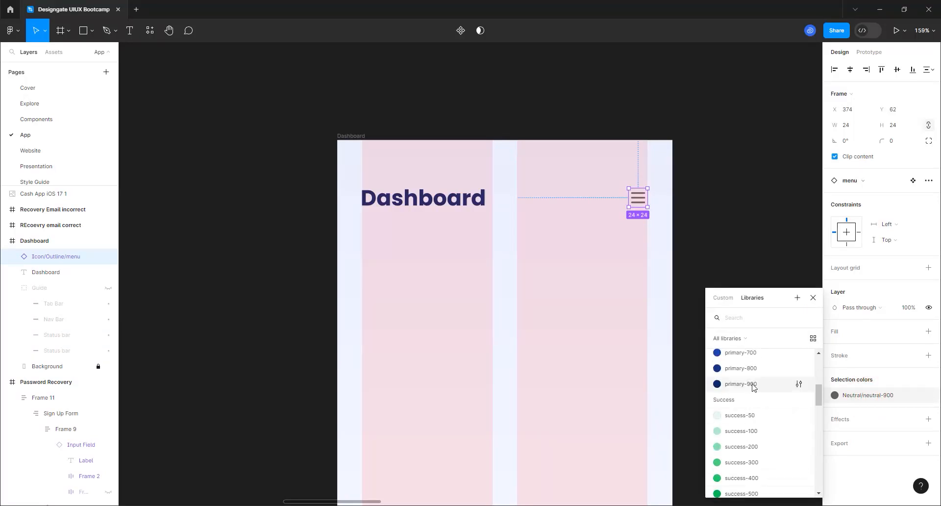
left_click(752, 384)
left_click(722, 216)
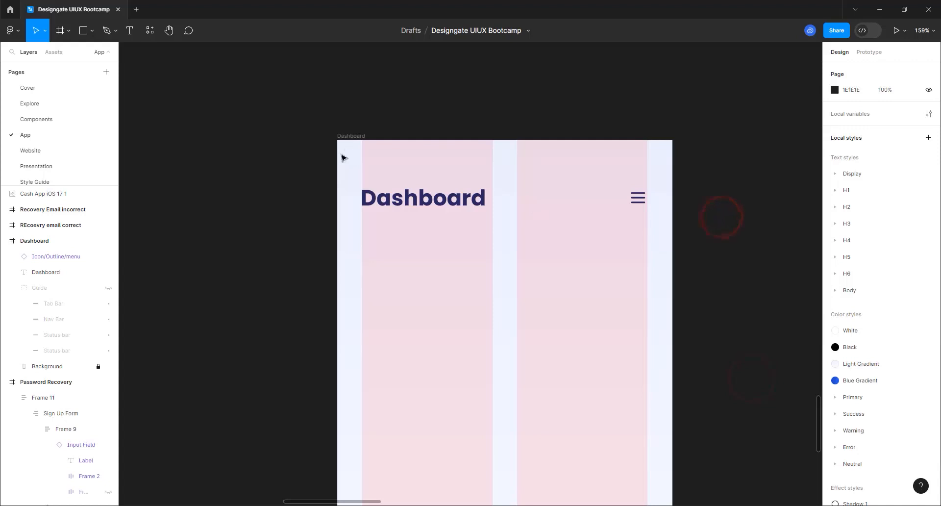
Step: Show the Guide group of the Dashboard frame again
left_click(354, 135)
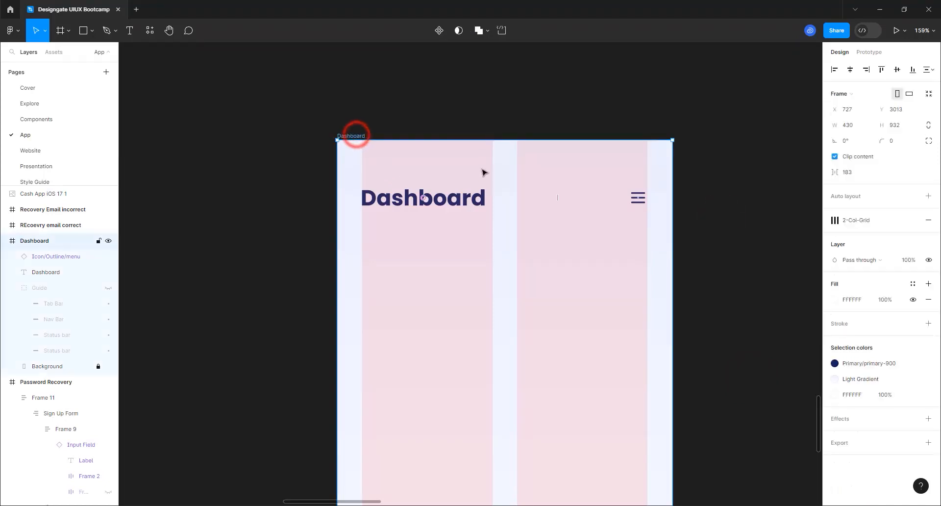
scroll(484, 174, "down", 5, "ctrl")
scroll(471, 278, "up", 3, "ctrl")
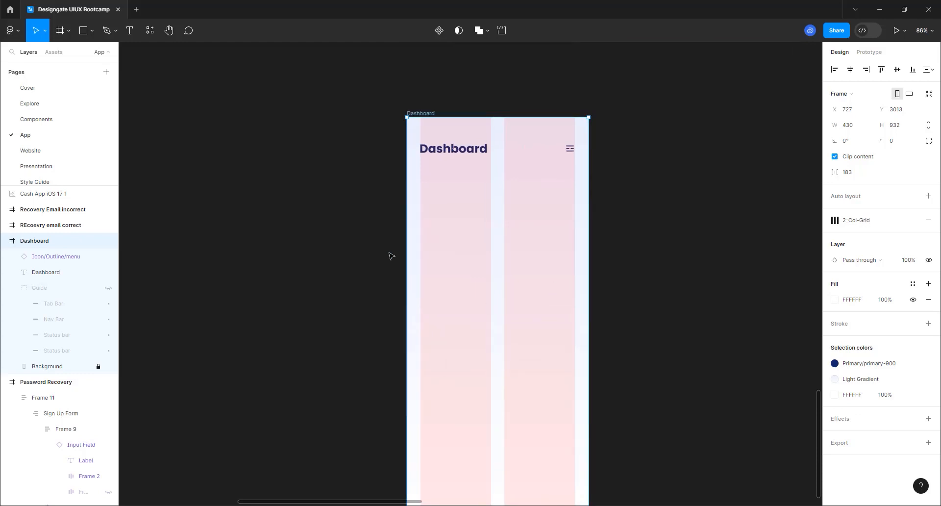
left_click(108, 289)
left_click(405, 204)
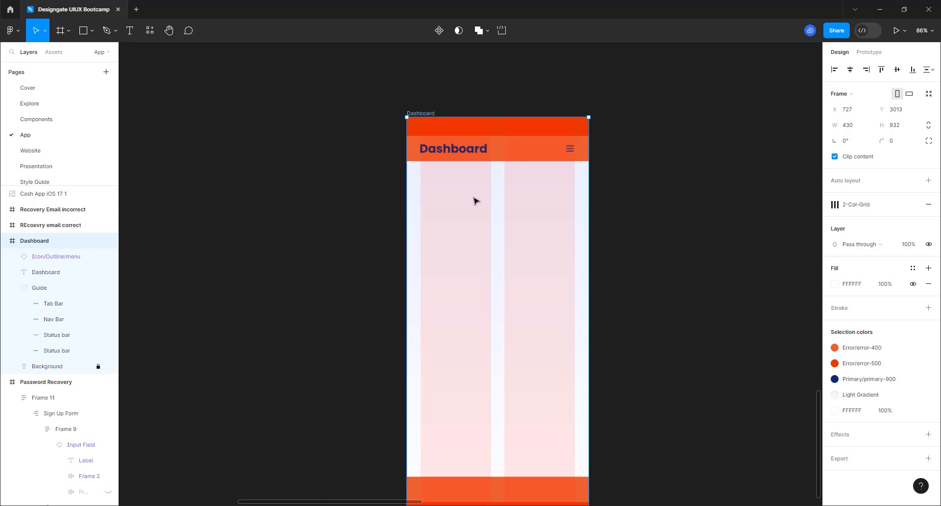
Step: Add a text layer reading "Balance" in the first grid column, below the nav bar guide, at X 83, Y 213
left_click(129, 30)
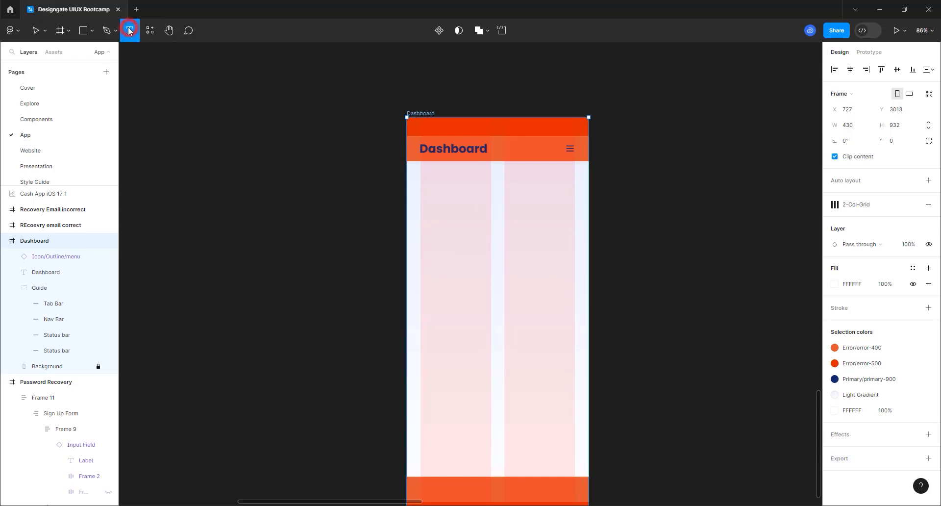
scroll(437, 212, "up", 5)
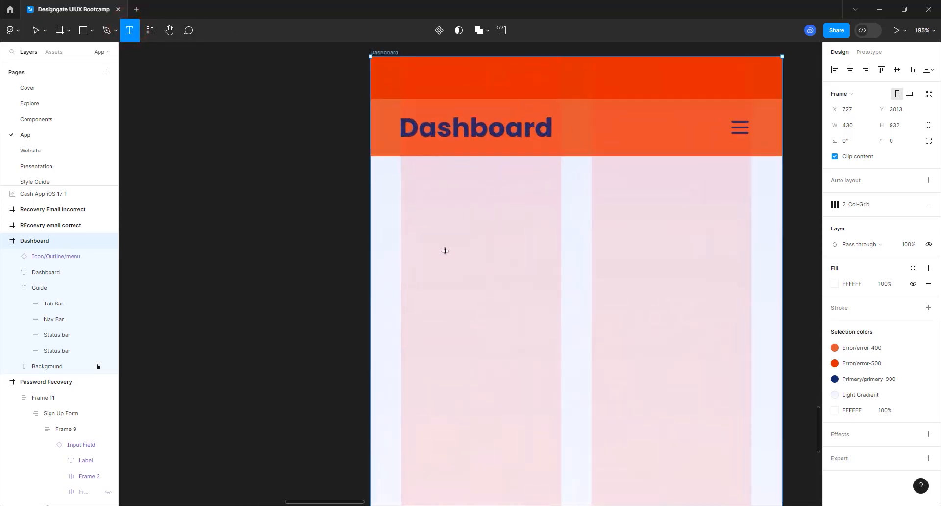
scroll(441, 259, "up", 1)
left_click(450, 263)
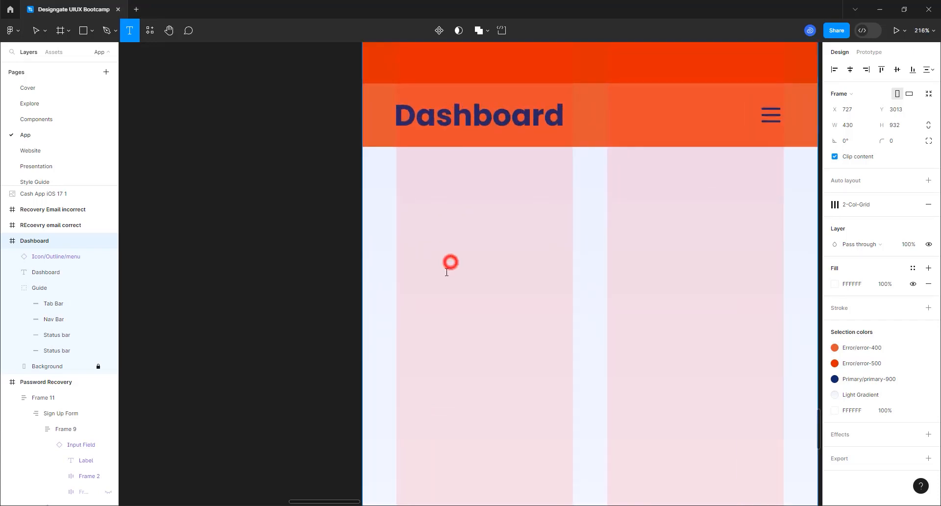
type("Balance")
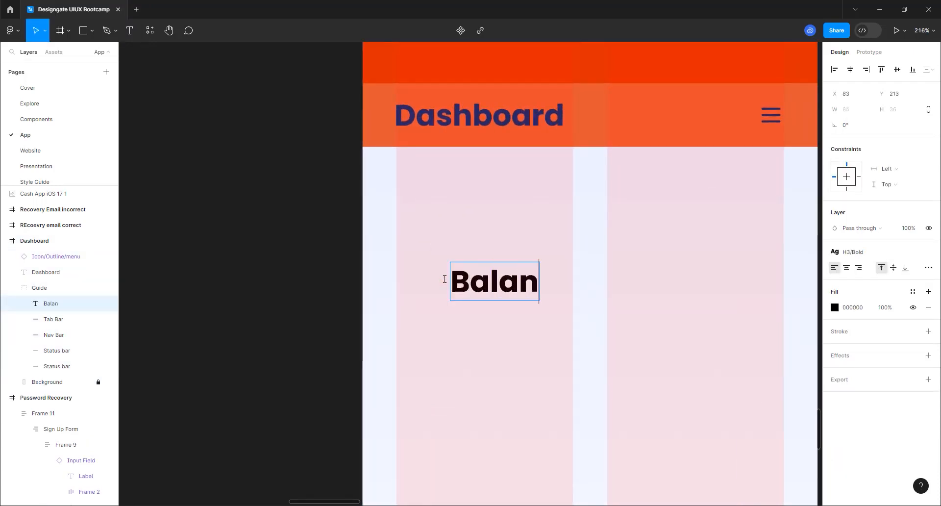
Step: Reposition the Balance text at X 52, Y 182, and place a duplicate below it reading "NGN 5000.00"
left_click(471, 316)
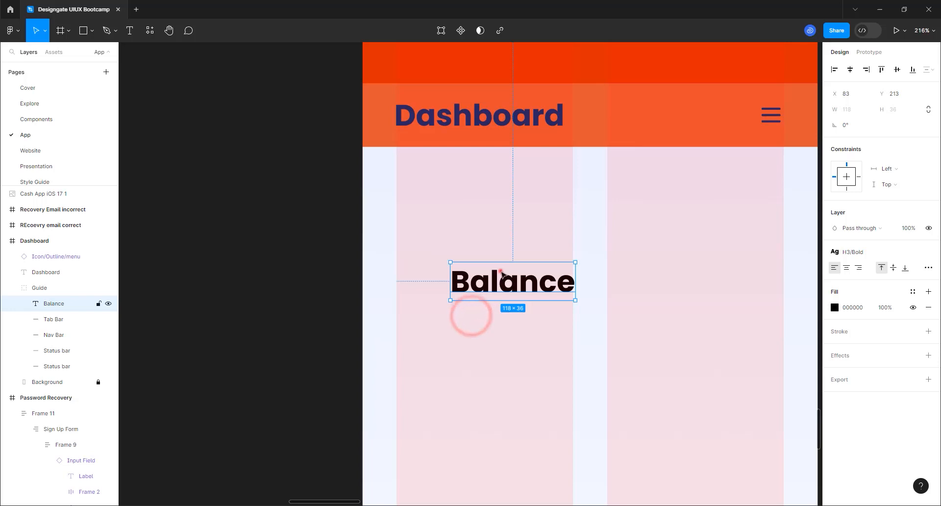
left_click_drag(500, 270, 469, 326)
key("ctrl+d")
double_click(469, 326)
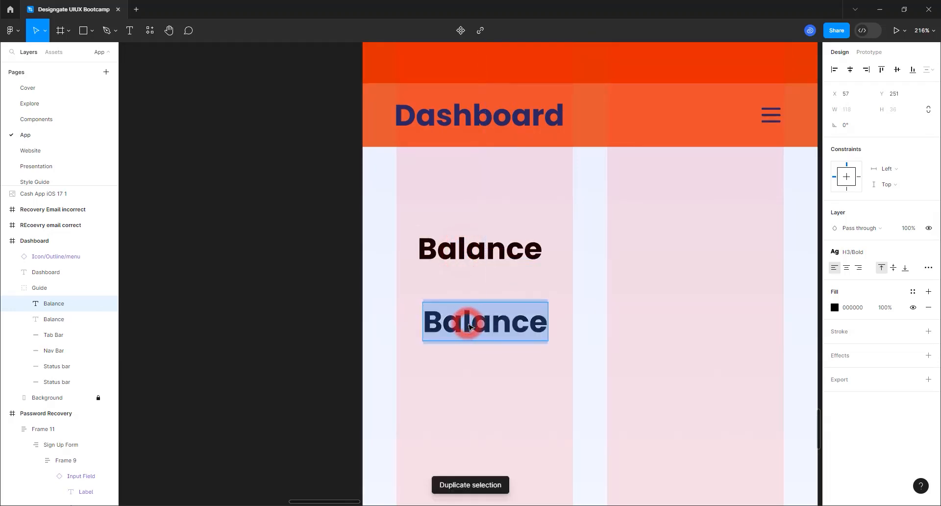
type("NGN")
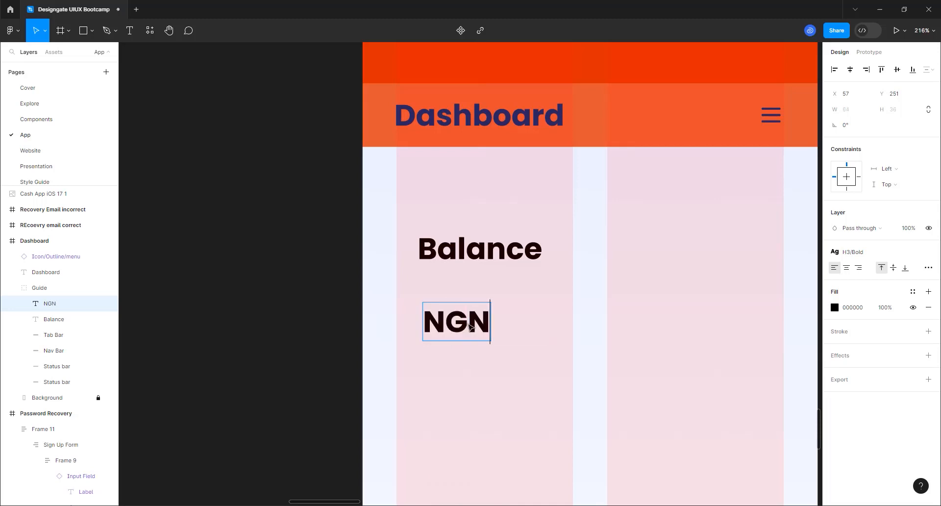
type(" 0.00")
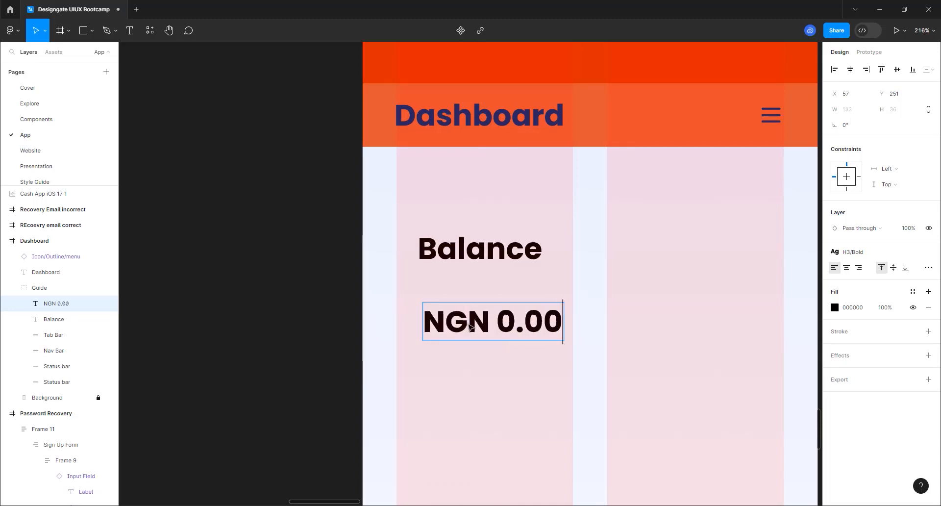
key("BackSpace")
key("BackSpace")
key("BackSpace")
key("BackSpace")
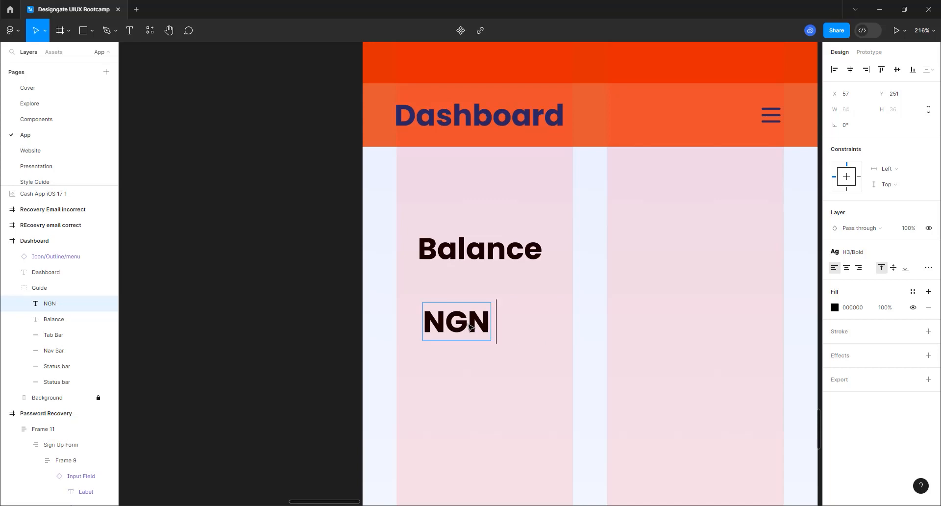
type("5000.0")
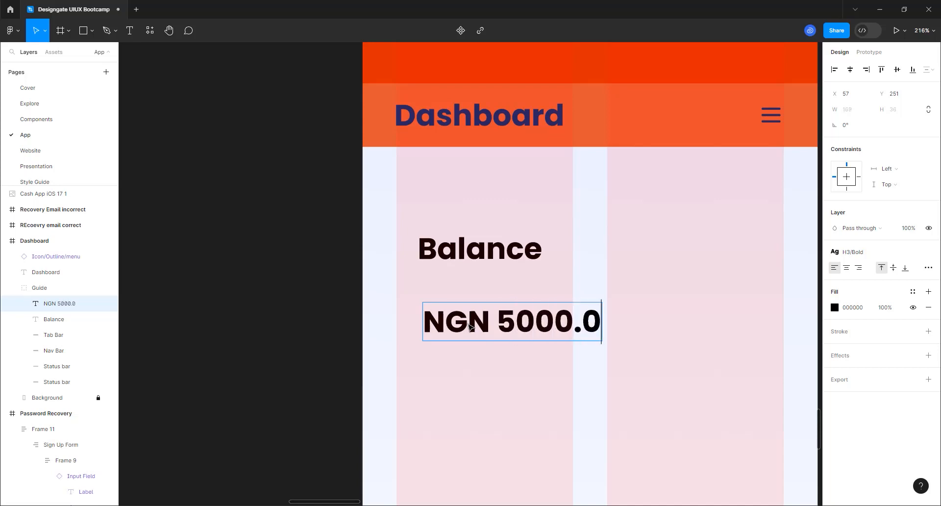
type("0")
Step: Move the NGN 5000.00 text up beneath the Balance label, aligning their left edges at X 52
left_click(467, 266)
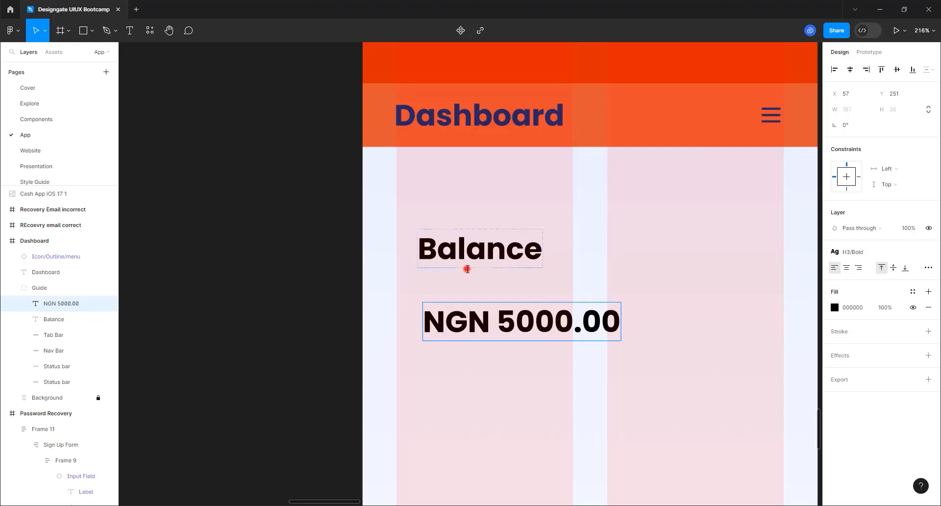
left_click(491, 323)
left_click_drag(484, 334, 479, 310)
Step: Apply the Body/Regular Base 16/24 text style to the Balance label
left_click(479, 255)
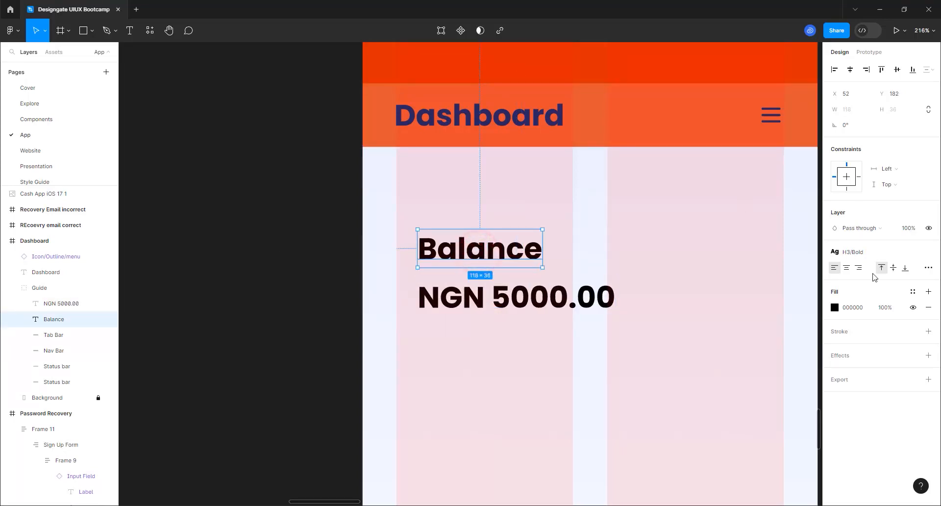
left_click(859, 251)
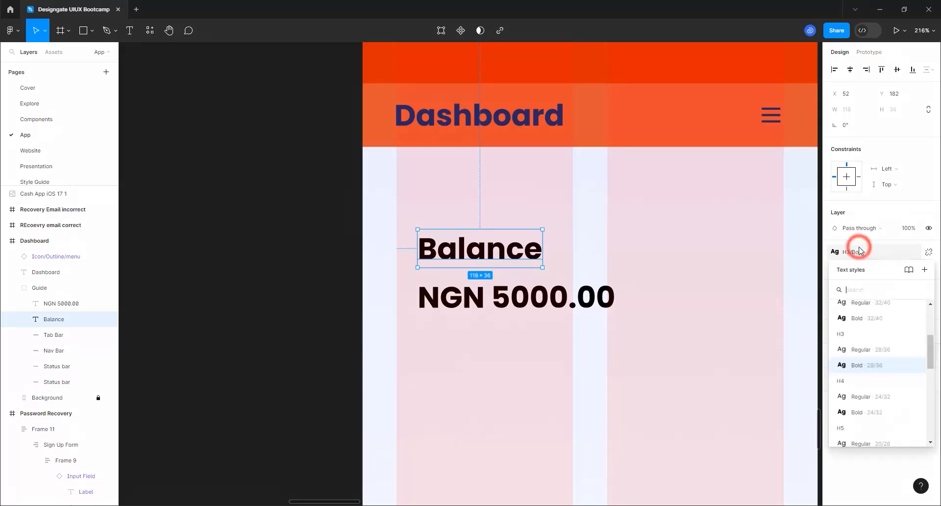
scroll(892, 346, "down", 4)
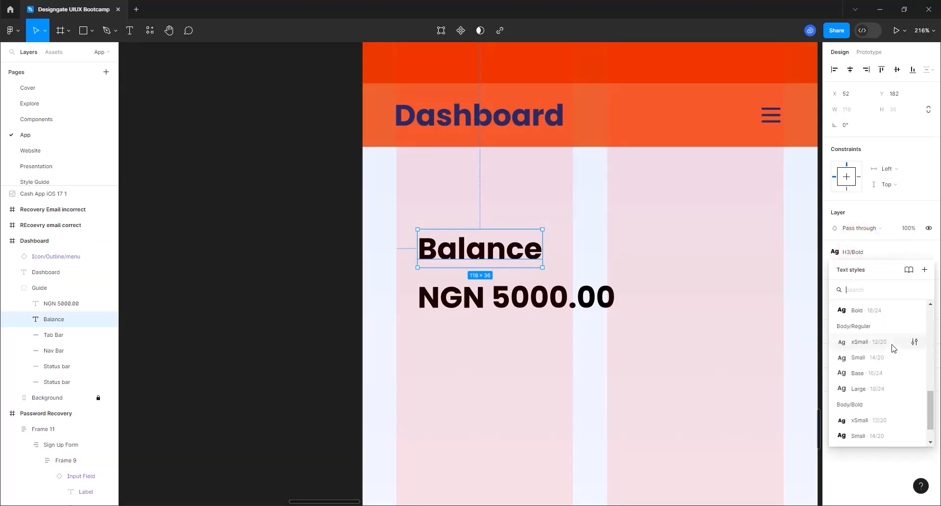
left_click(858, 372)
Step: Move the NGN 5000.00 text closer to the Balance label at Y 209 and apply the H2/Bold 32/40 text style
left_click_drag(494, 298, 490, 278)
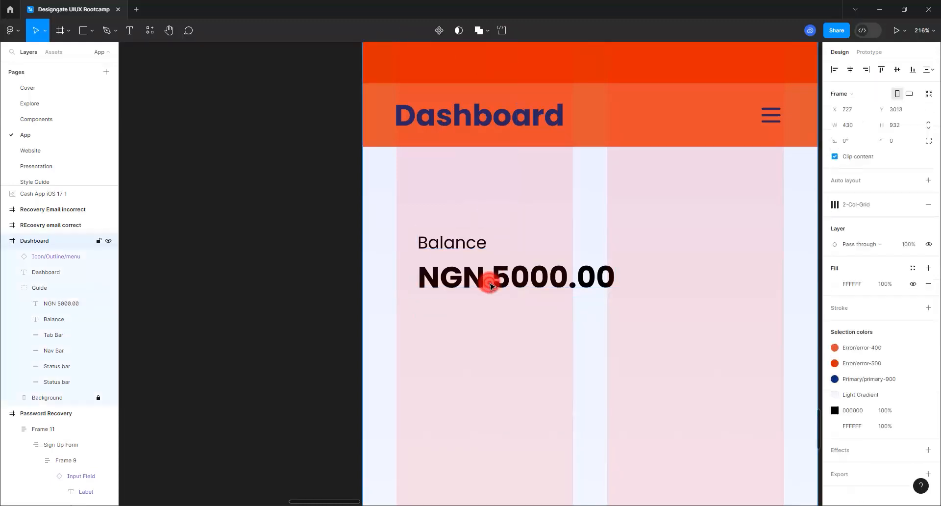
double_click(489, 283)
double_click(516, 278)
left_click(751, 278)
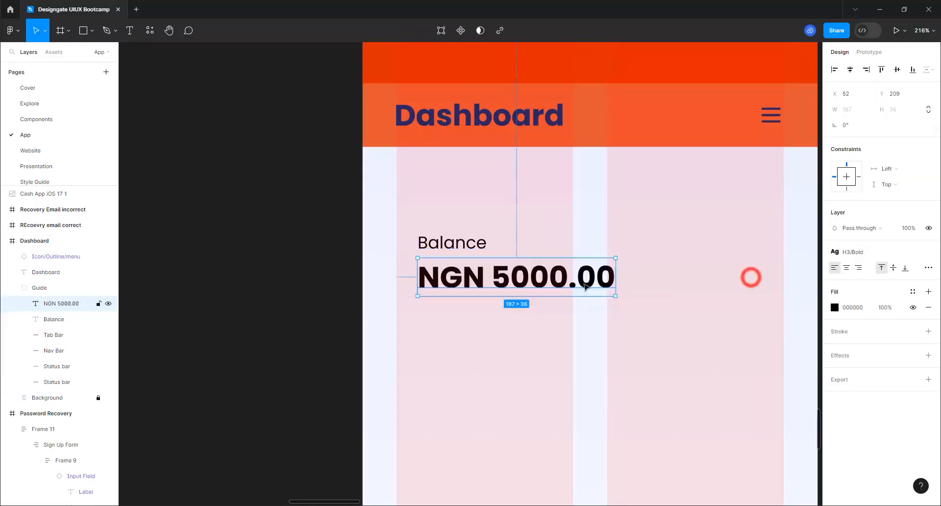
left_click(858, 255)
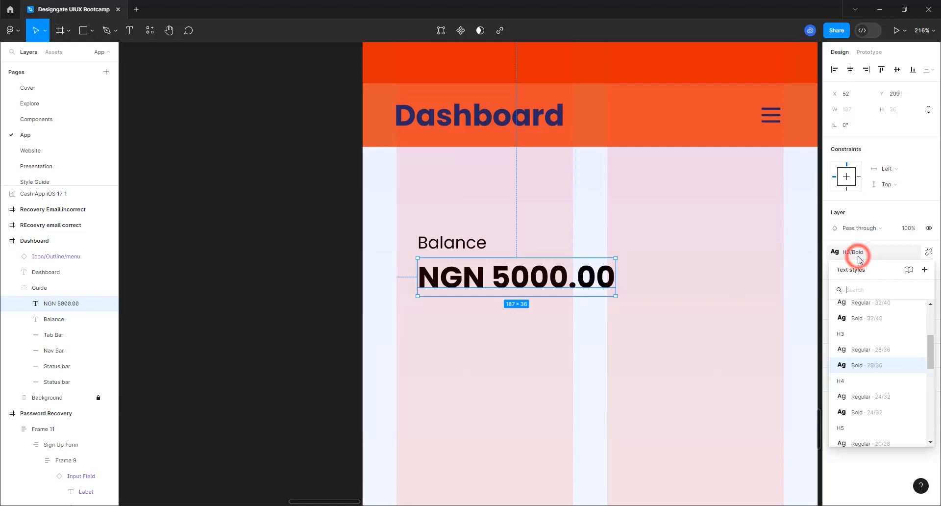
left_click(870, 319)
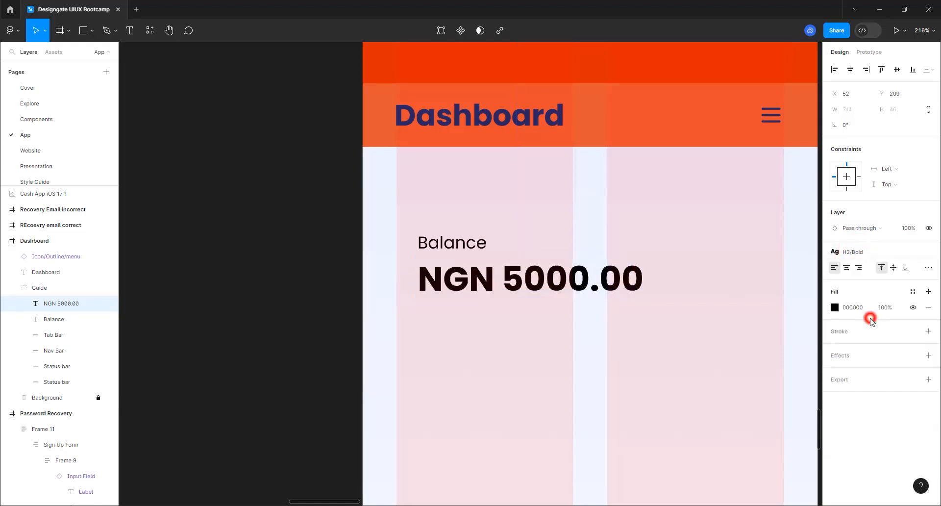
Step: Apply the H4/Bold 24/32 text style to the Dashboard title and reposition it at X 32, Y 58
left_click(488, 118)
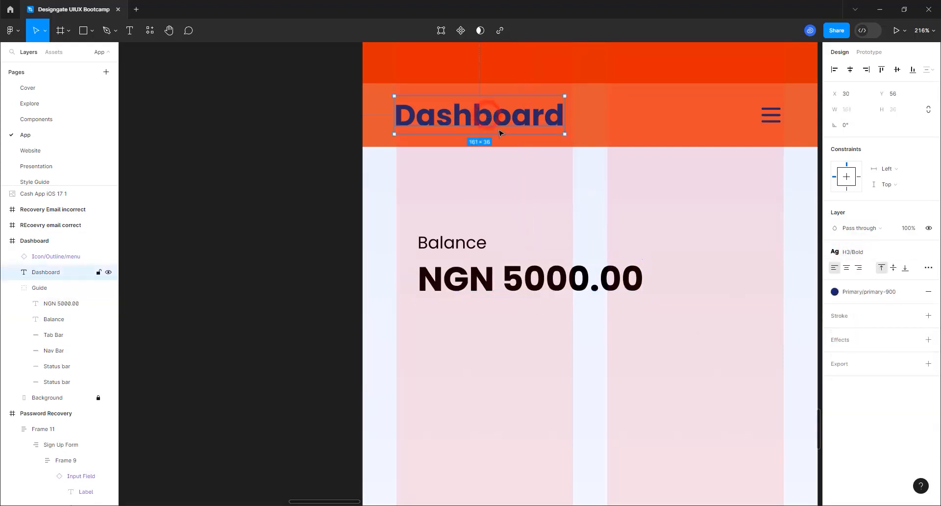
left_click(866, 252)
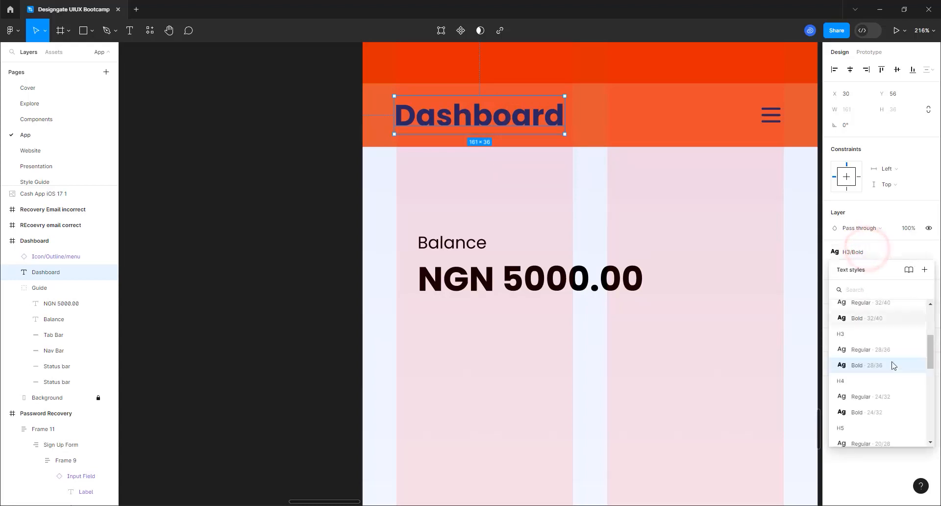
left_click(871, 415)
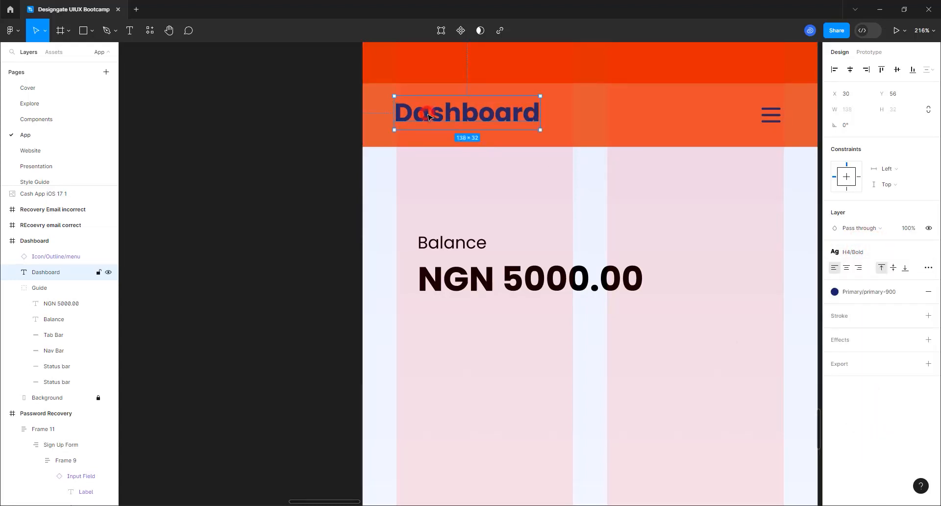
left_click_drag(428, 116, 429, 117)
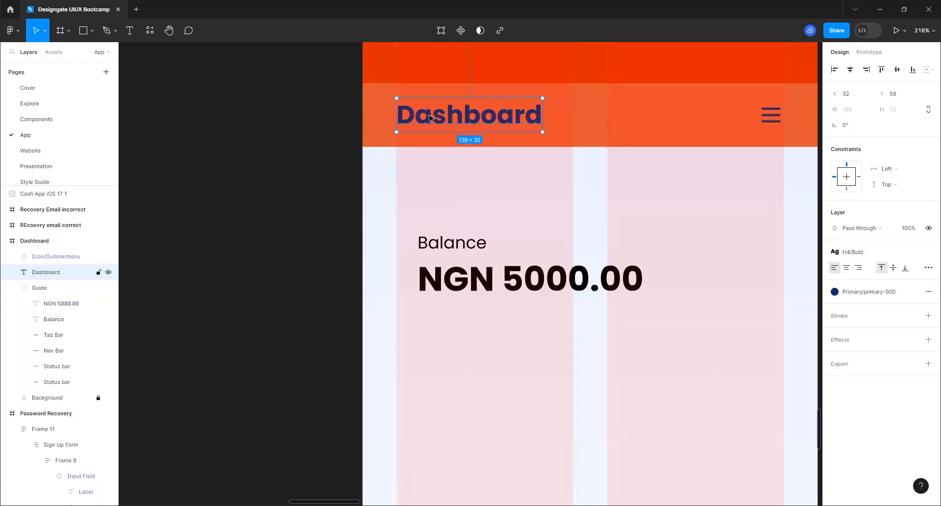
Step: Detach the text style from the NGN 5000.00 text and set its font weight to SemiBold
left_click(511, 278)
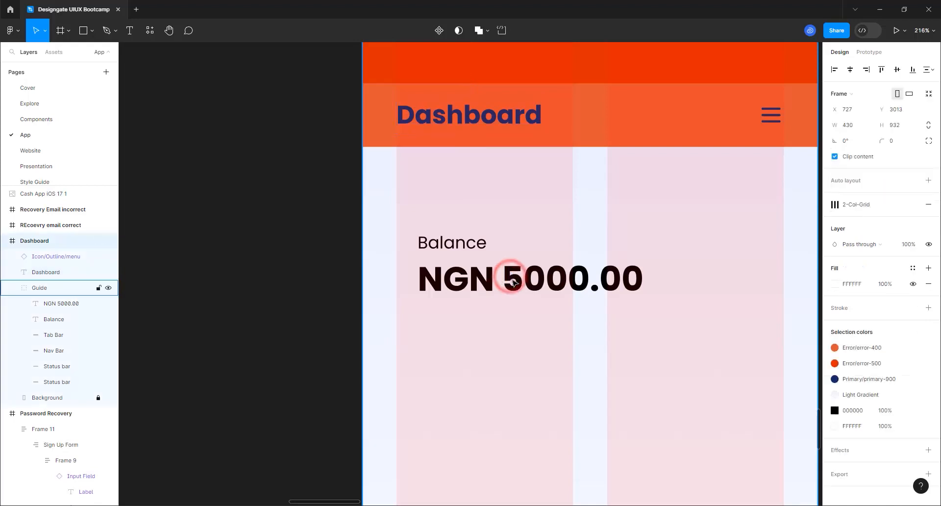
left_click(511, 278)
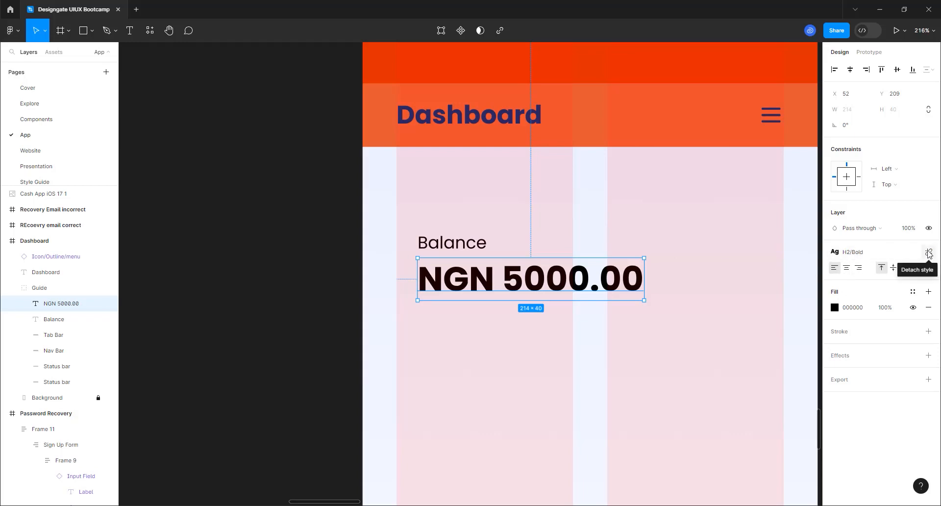
left_click(929, 253)
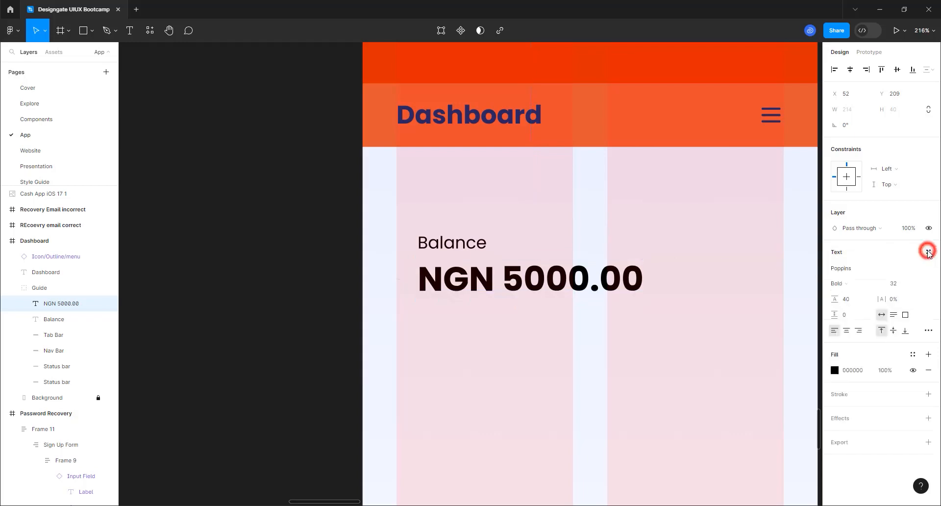
left_click(863, 290)
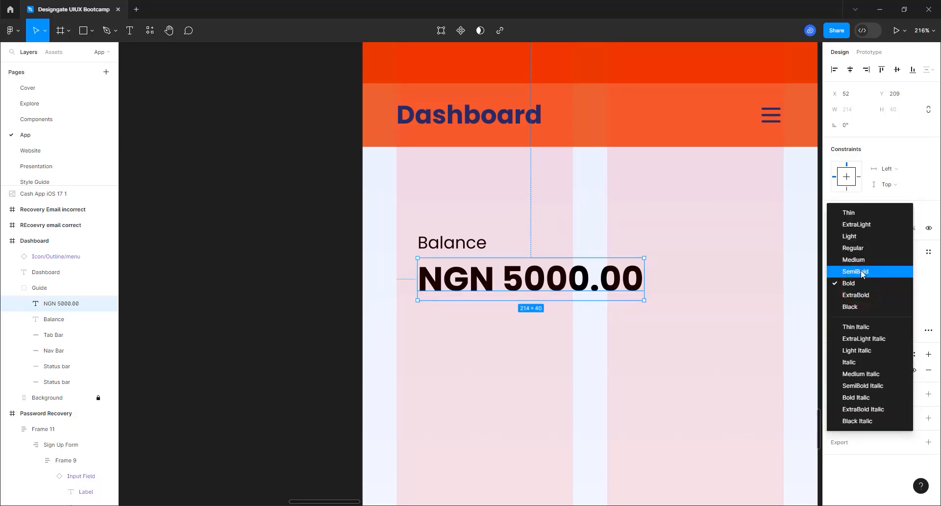
left_click(863, 273)
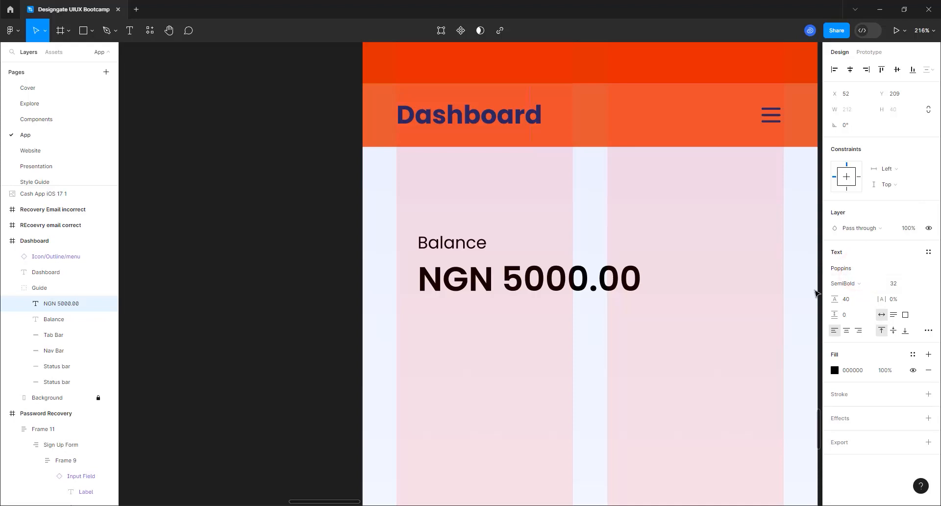
Step: Save the amount's formatting as a new text style named "H2/Semibold" and check it among the local H2 styles
left_click(928, 253)
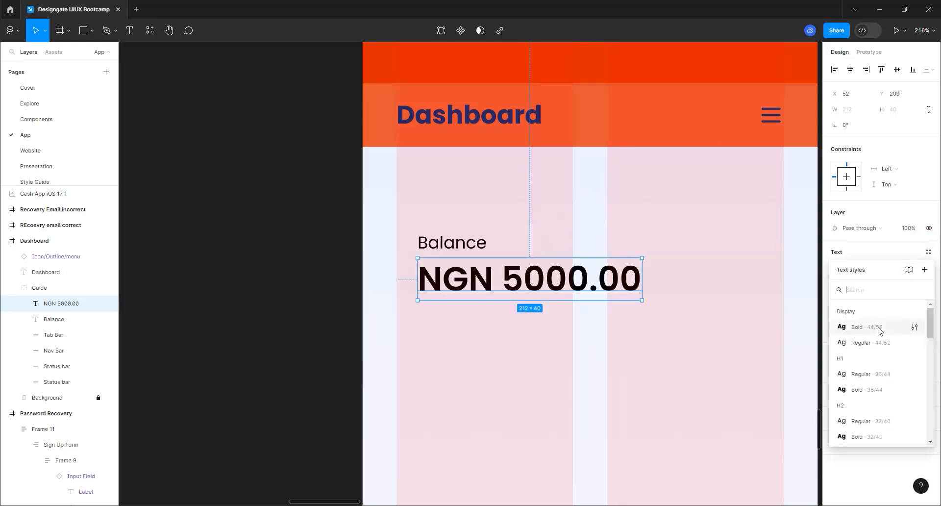
left_click(925, 269)
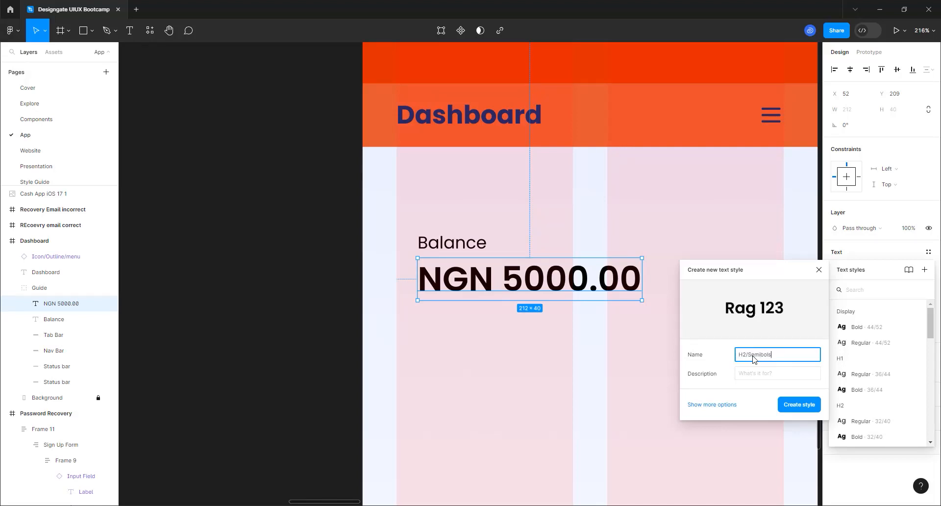
left_click(794, 408)
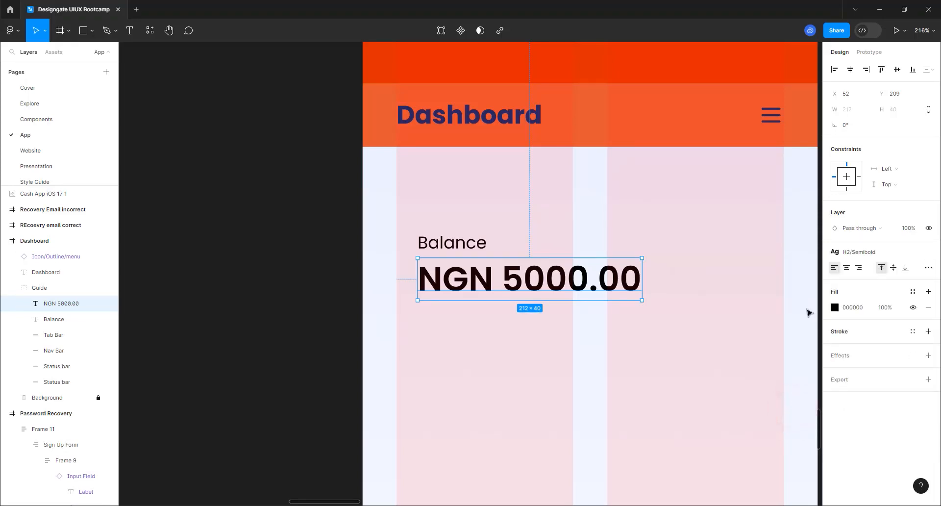
left_click(344, 297)
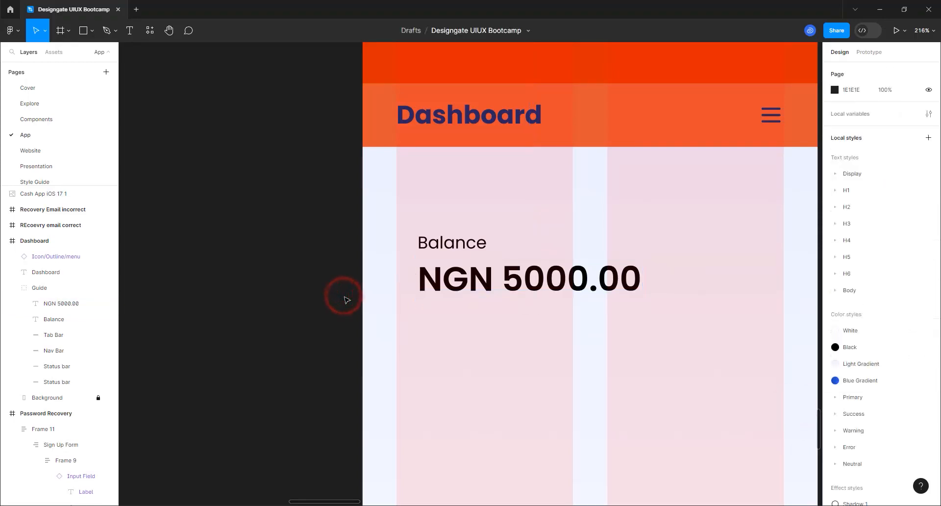
left_click(837, 208)
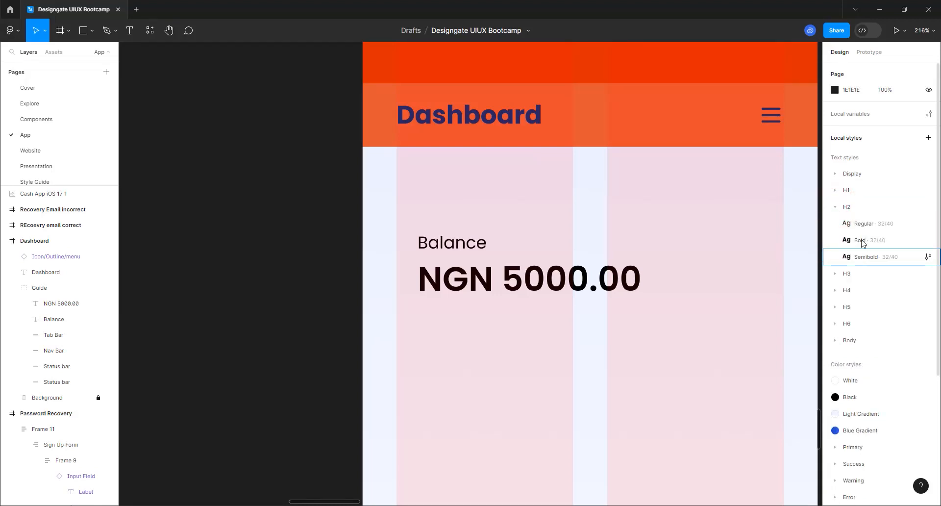
left_click(835, 207)
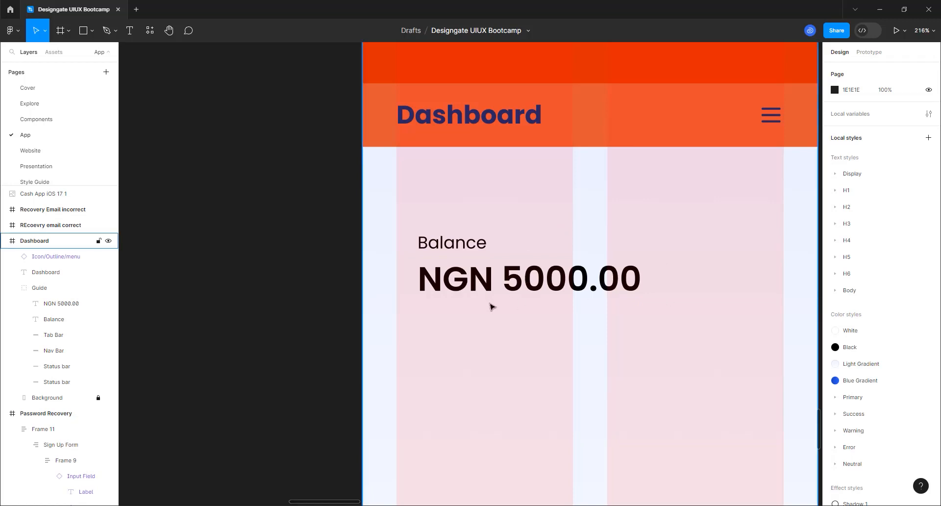
Step: Combine the Balance label and the NGN 5000.00 text in a vertical auto layout with a gap of 8
left_click(465, 242)
left_click(461, 248)
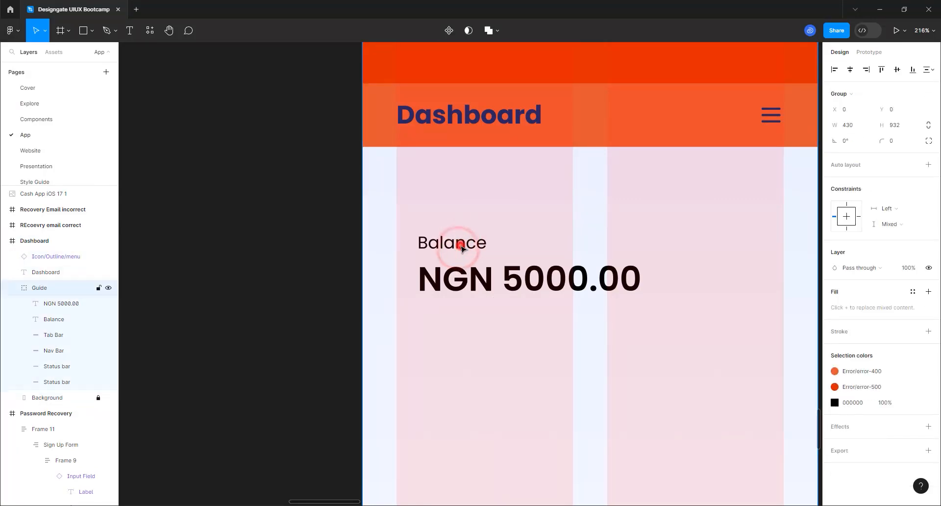
left_click(459, 246)
left_click(455, 277, "shift")
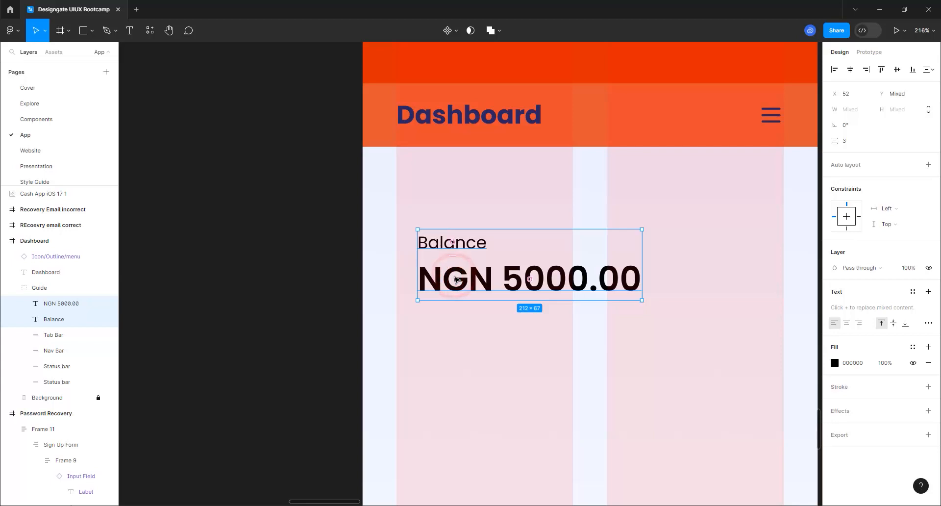
key("shift+a")
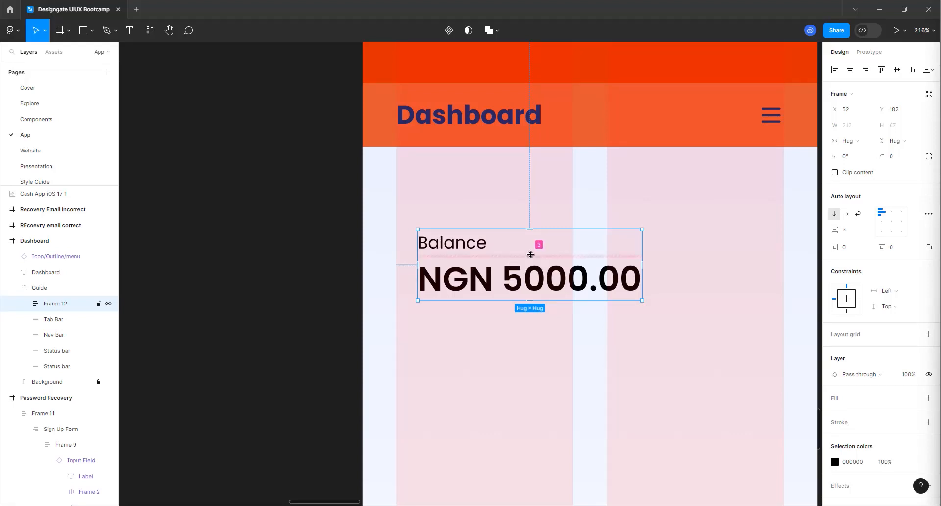
left_click(850, 230)
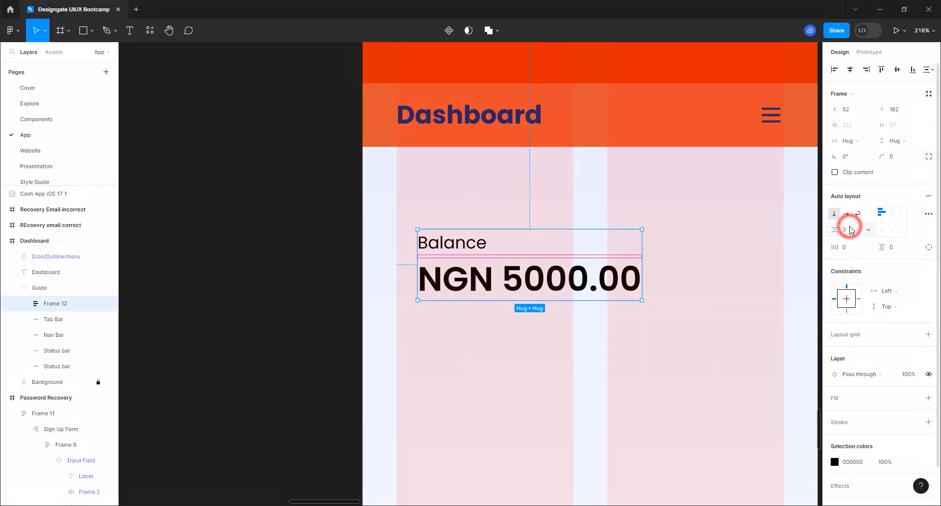
type("8")
key("Return")
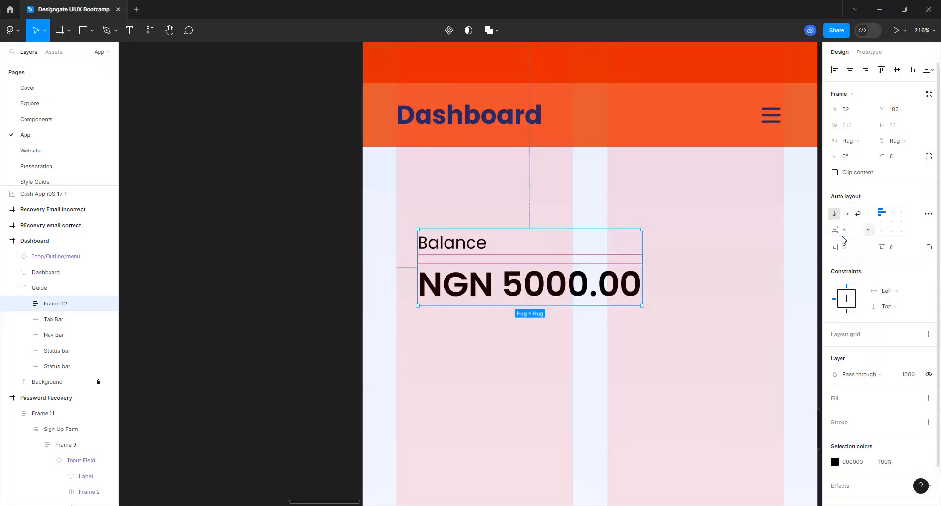
left_click(368, 230)
scroll(500, 326, "down", 2)
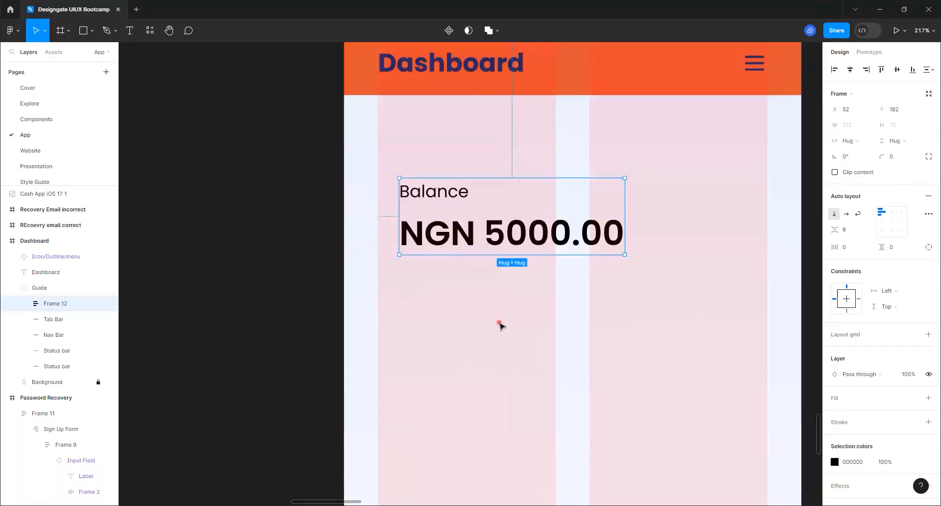
Step: Place an instance of the Button component from the local Components assets just below the NGN 5000.00 amount
left_click(498, 322)
left_click(492, 234)
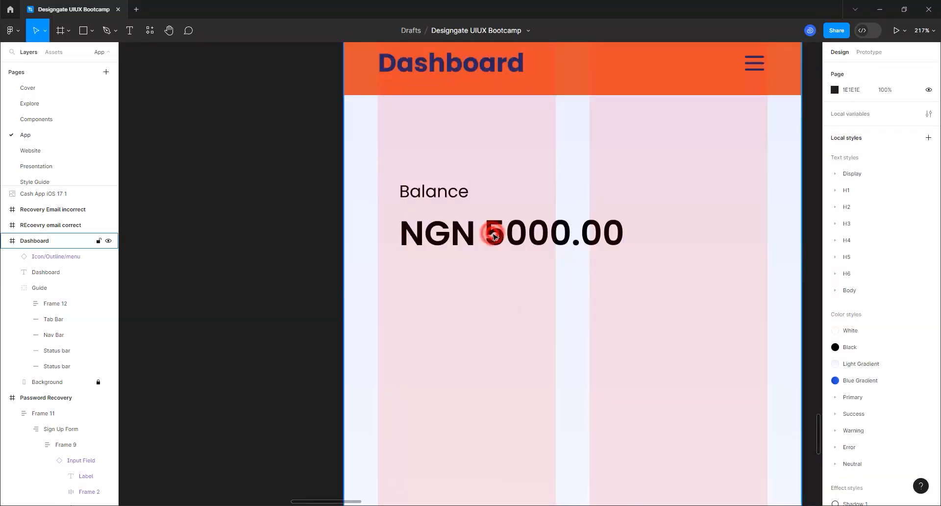
left_click(477, 289)
left_click(52, 52)
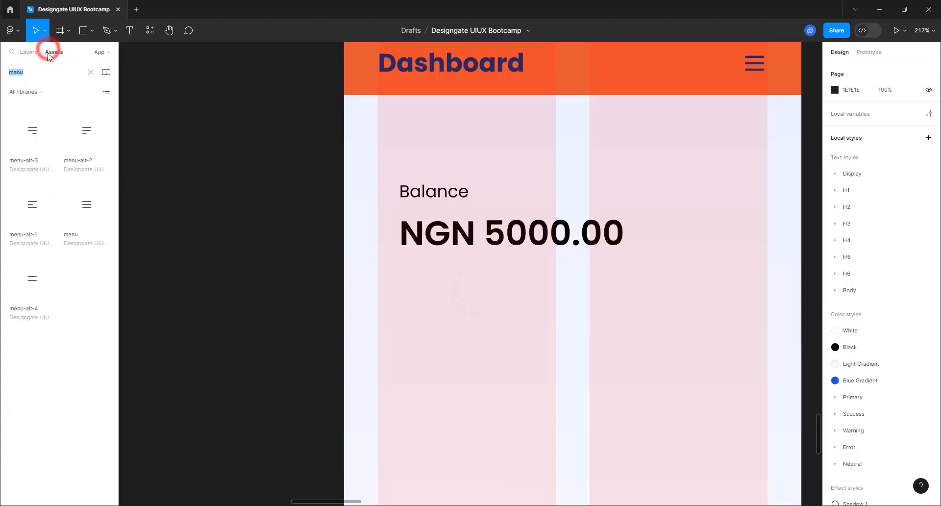
left_click(89, 74)
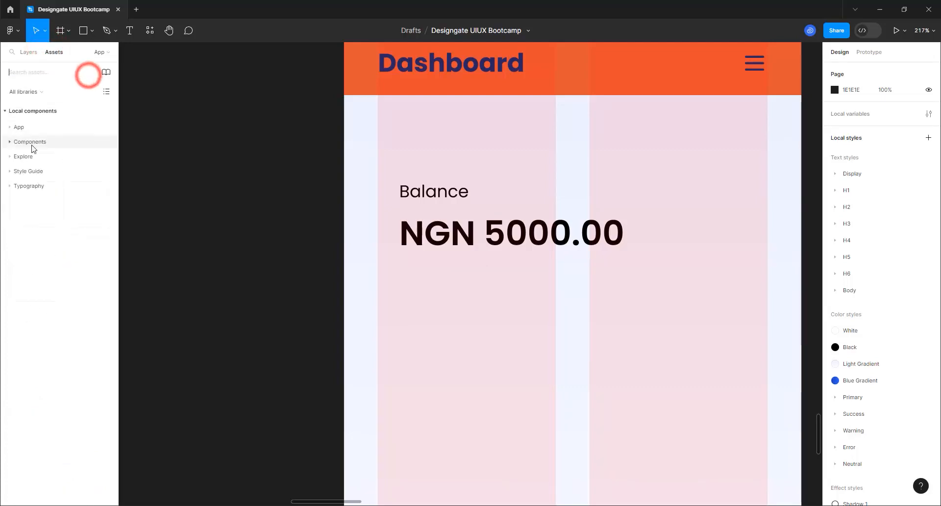
left_click(11, 127)
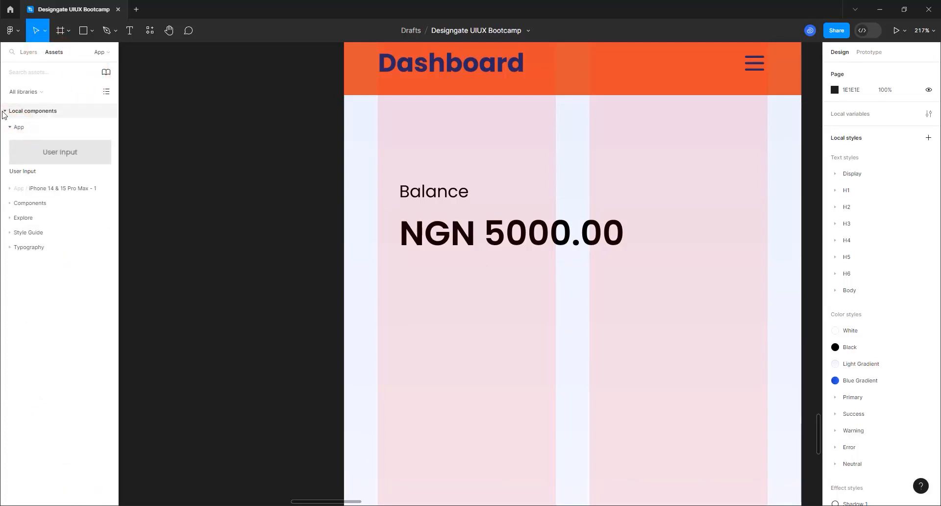
left_click(10, 203)
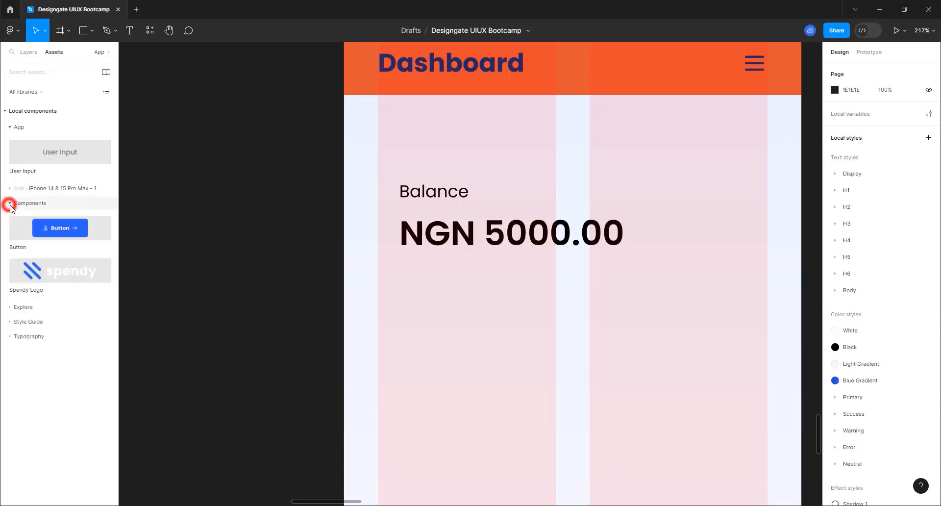
left_click_drag(66, 228, 648, 314)
left_click_drag(553, 302, 520, 294)
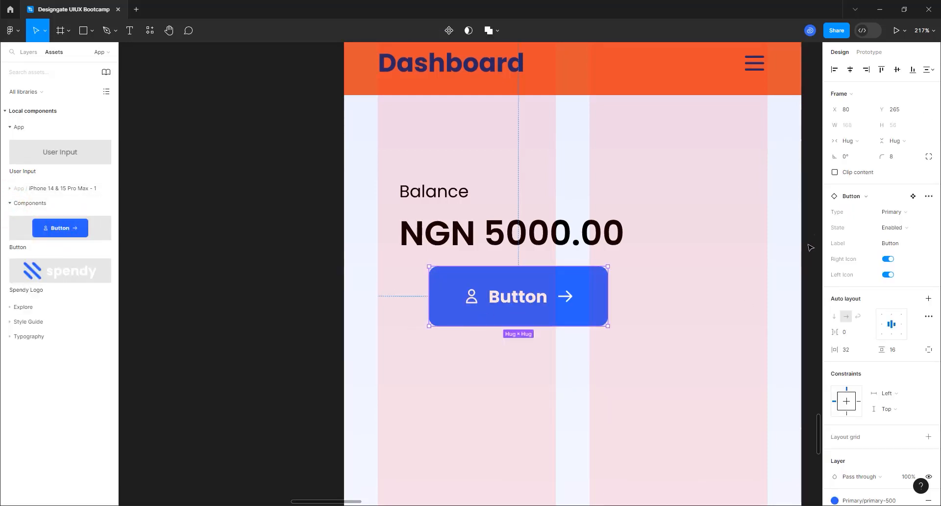
Step: Turn off the button's right and left icons and set its label to "Add spendy moni"
left_click(889, 259)
left_click(888, 274)
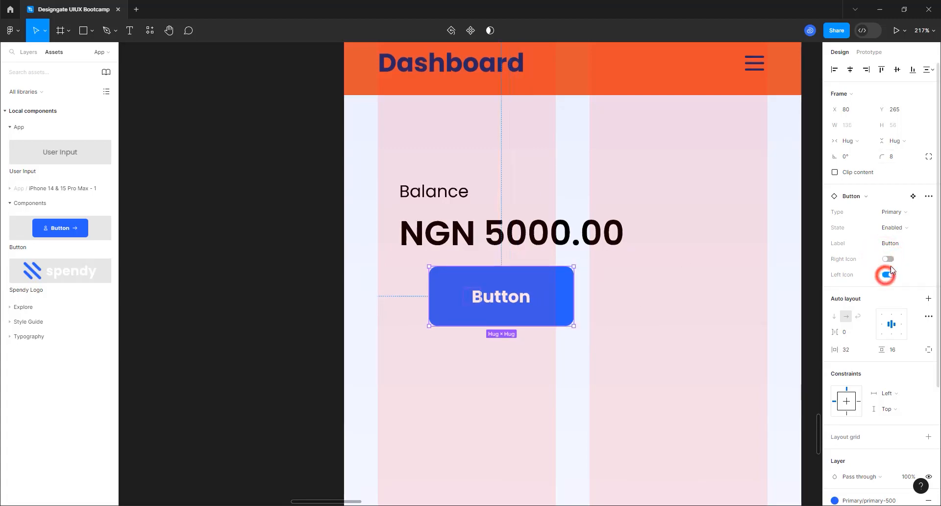
left_click(894, 248)
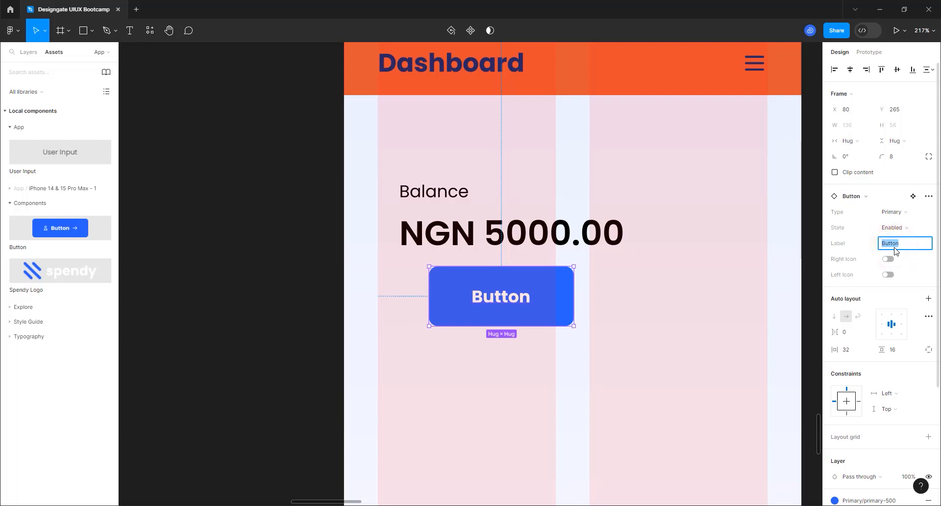
type("Add spendy moni")
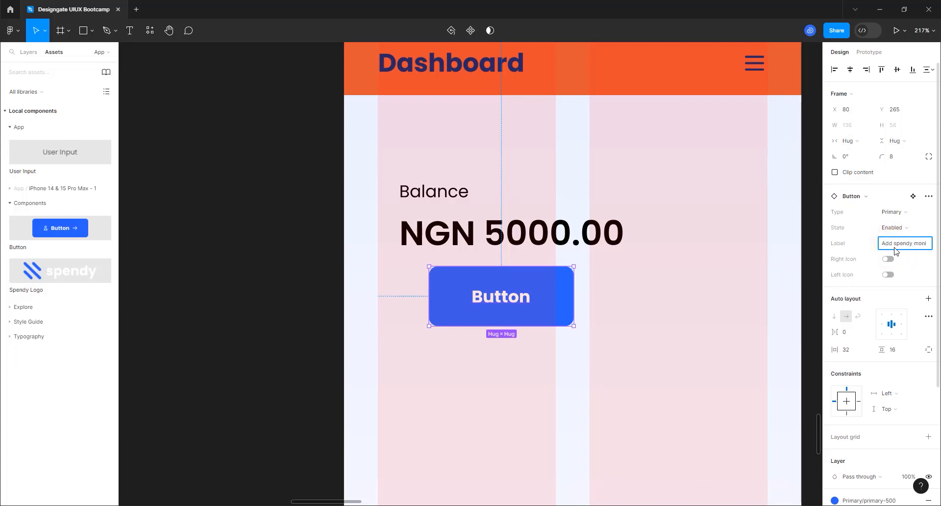
key("Return")
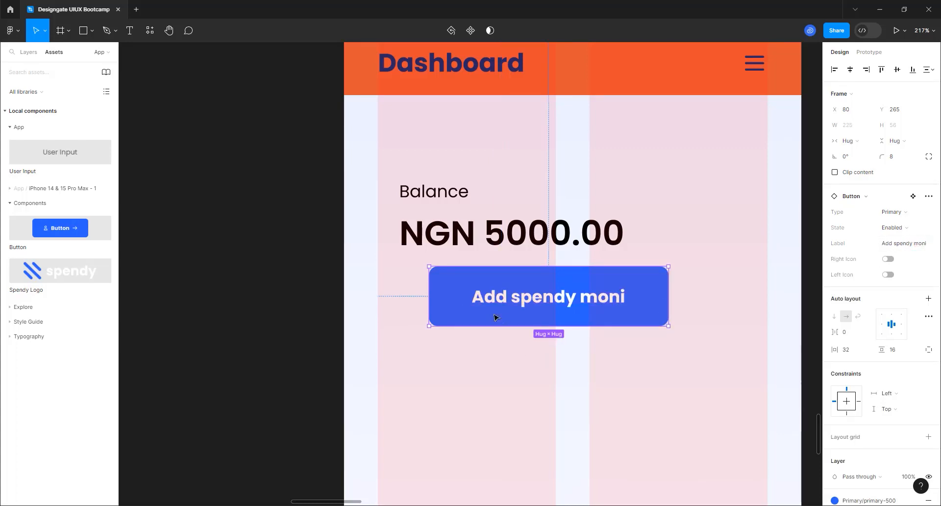
Step: Change the Add spendy moni button's type to Secondary
left_click(902, 215)
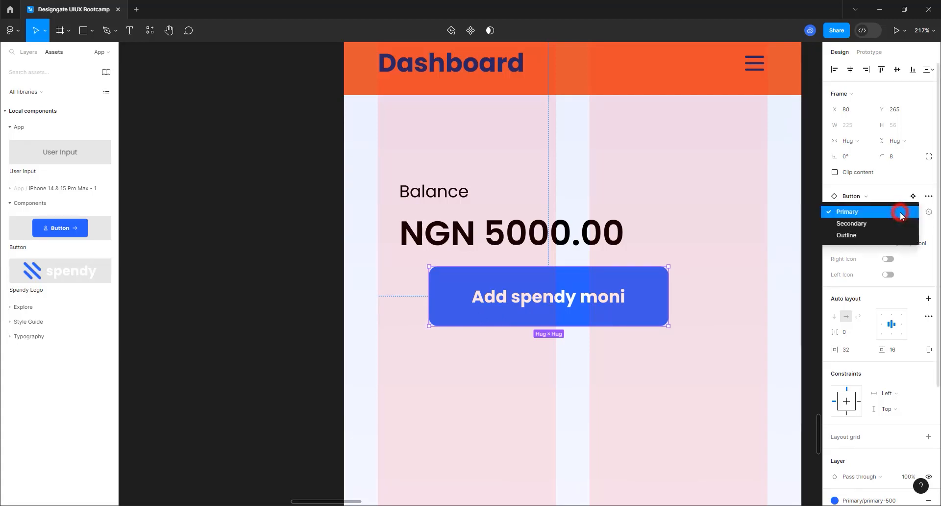
left_click(852, 228)
left_click(706, 300)
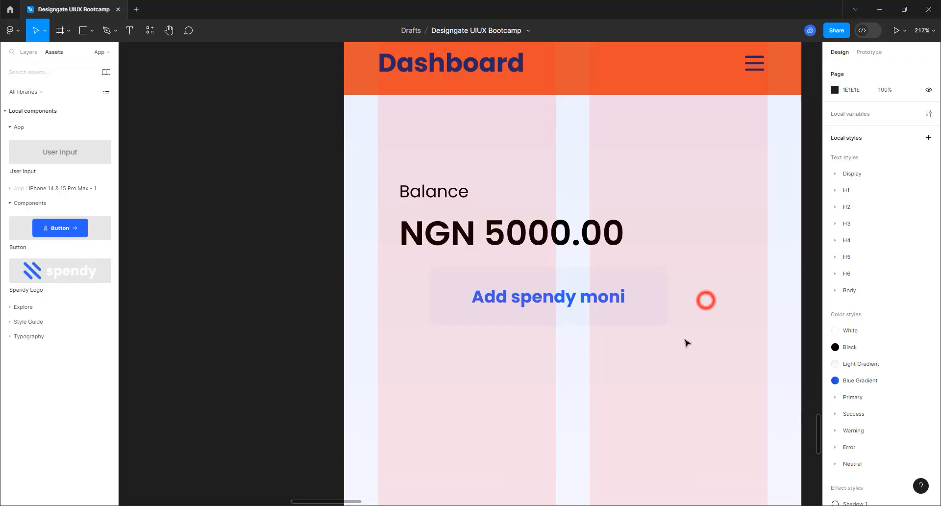
Step: Combine the balance text group and the Add spendy moni button in one vertical auto layout
left_click(621, 316)
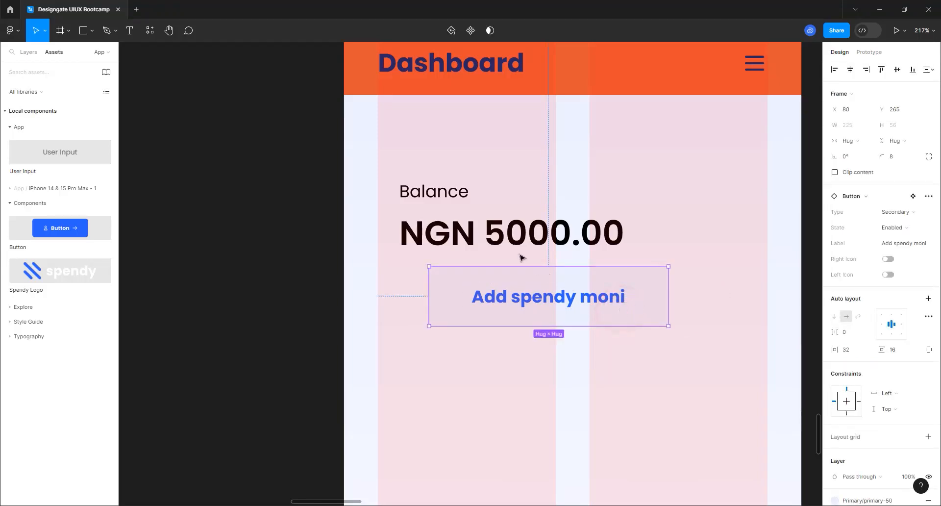
left_click(511, 236)
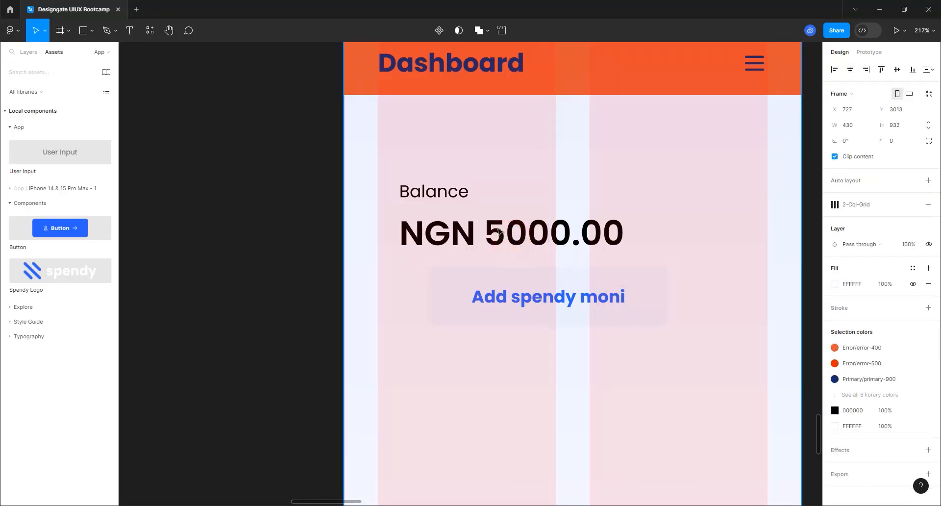
left_click(495, 230)
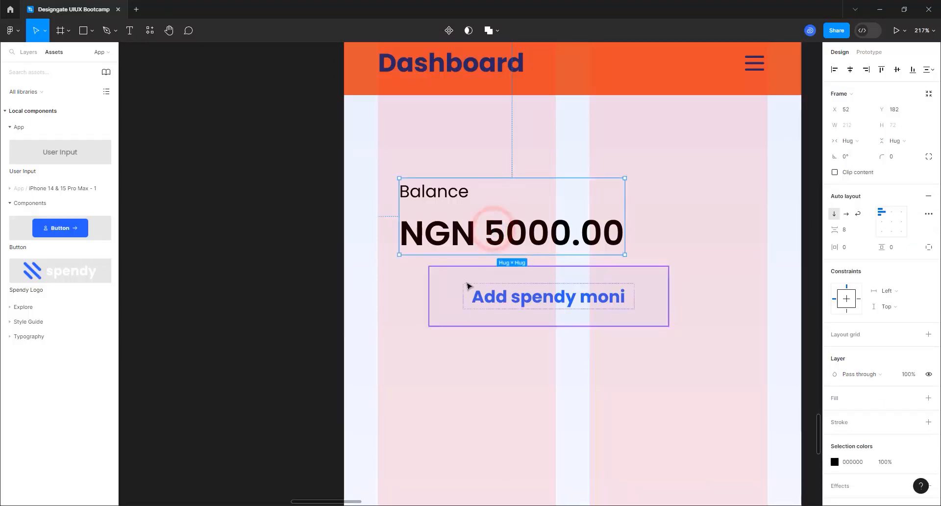
left_click(467, 284, "shift")
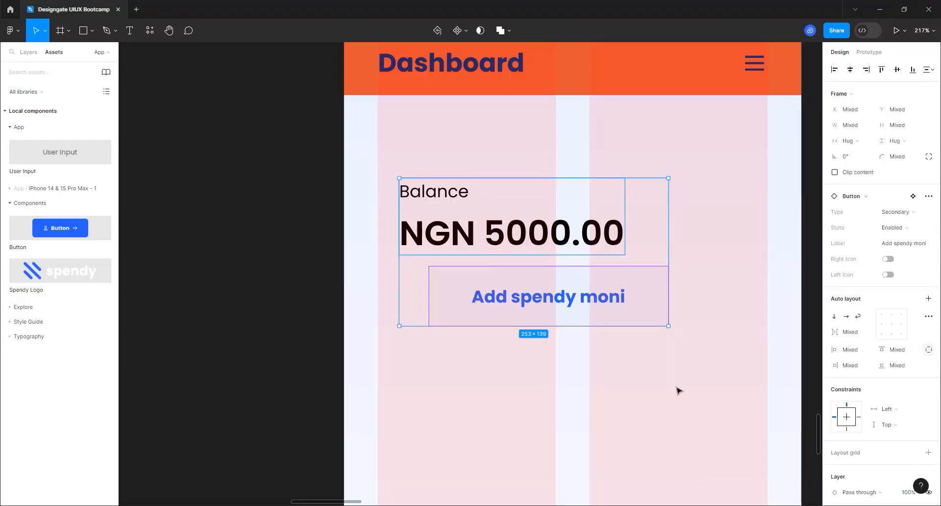
key("shift+a")
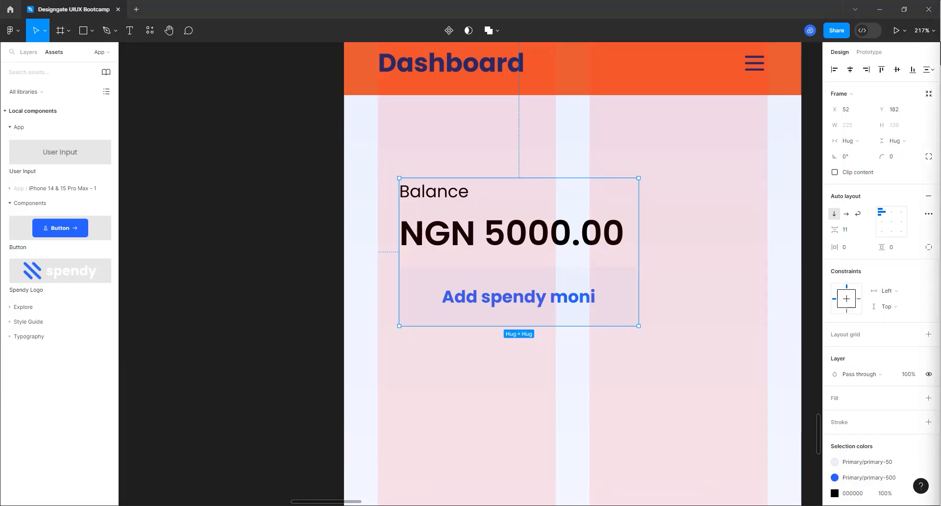
left_click(582, 300)
left_click(619, 284)
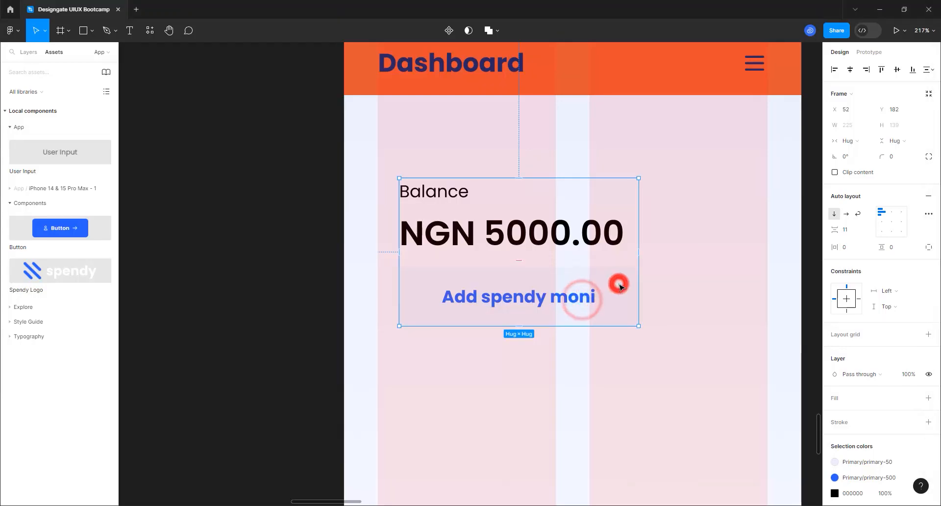
left_click(488, 268)
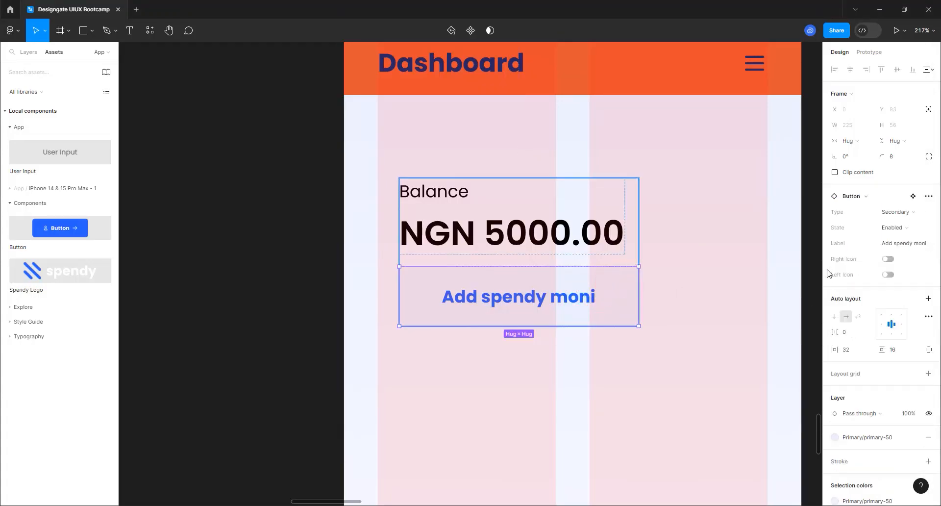
left_click(688, 193)
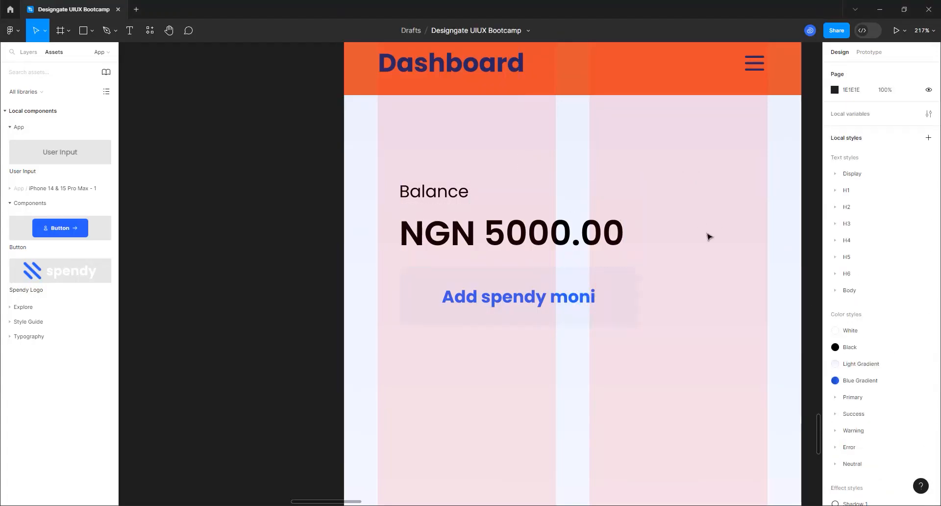
Step: Set the vertical gap between the balance text group and the button to 24
left_click(608, 234)
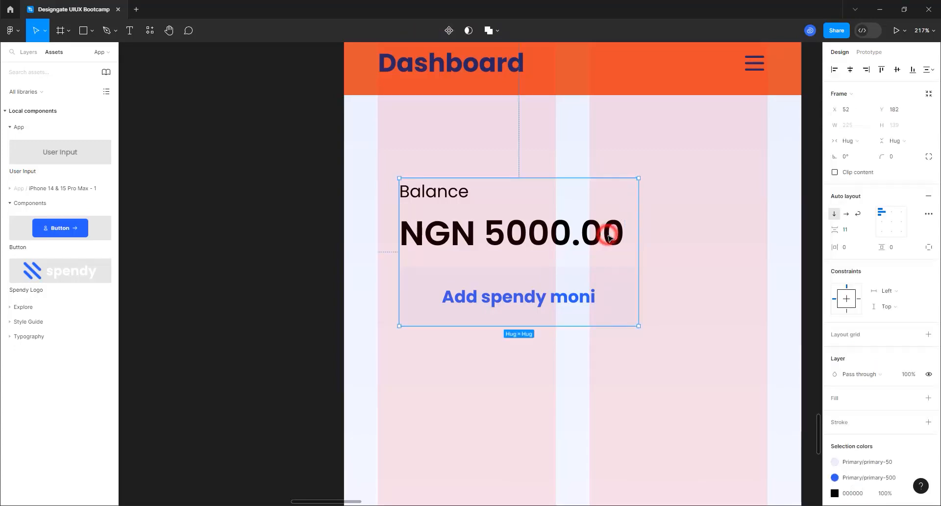
left_click(851, 231)
type("2")
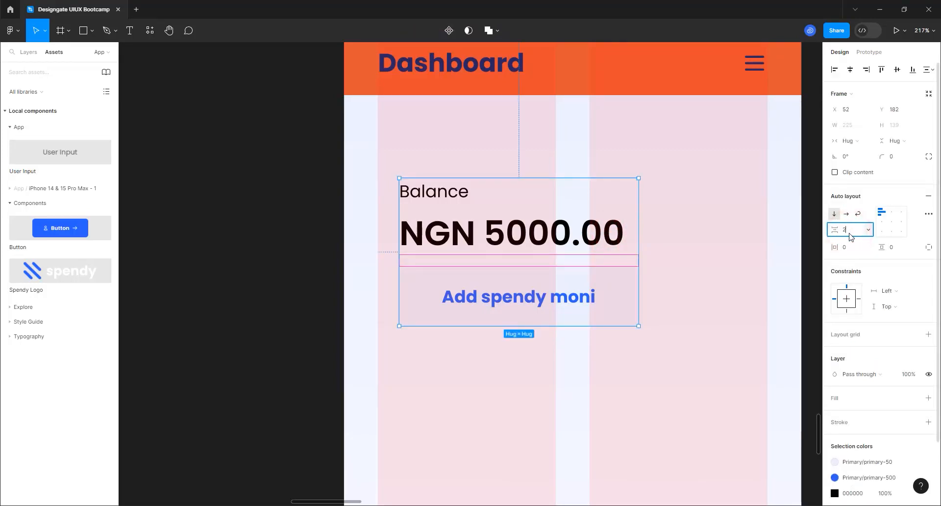
key("Return")
left_click(850, 231)
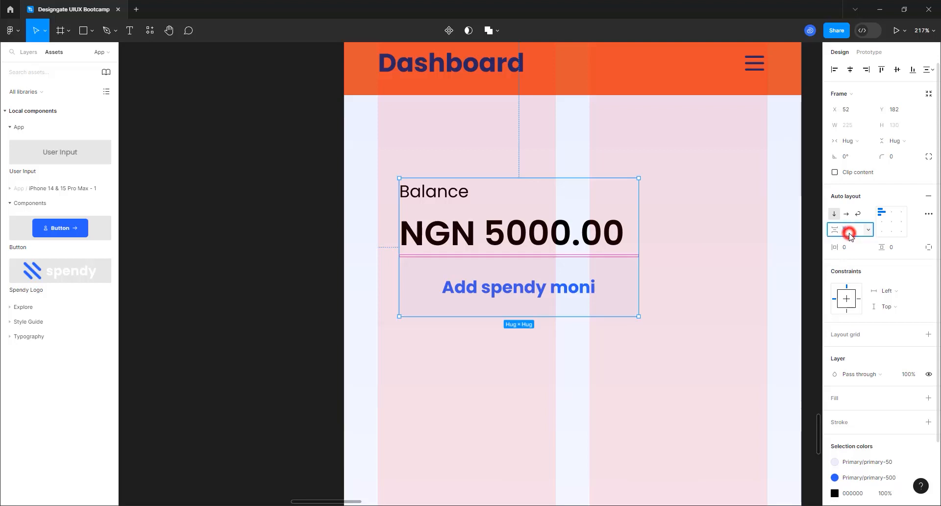
type("24")
key("Return")
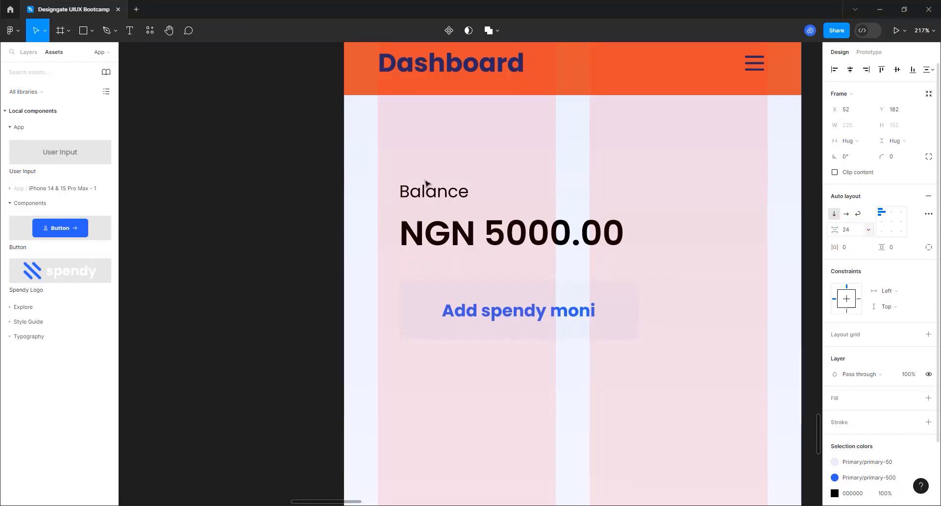
Step: Try a horizontal padding of 16 on the balance section's auto layout
scroll(417, 255, "down", 5)
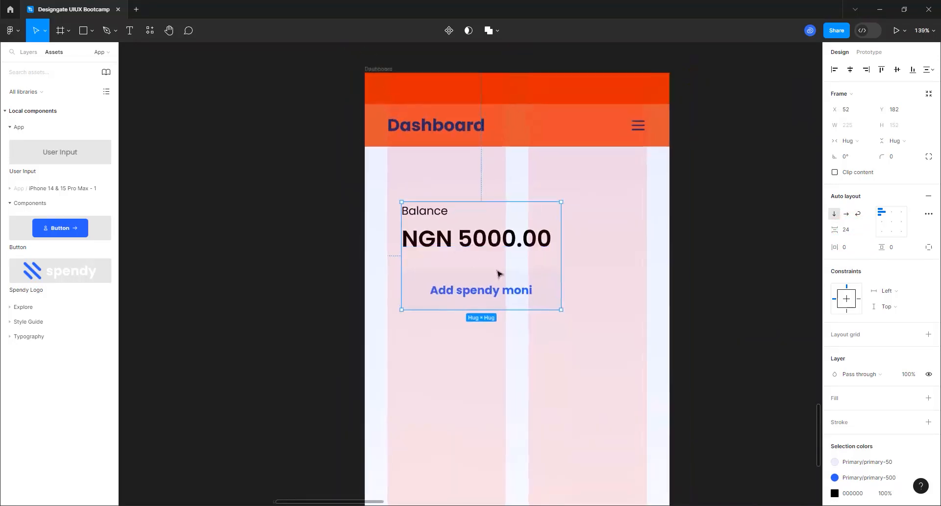
scroll(497, 273, "up", 3)
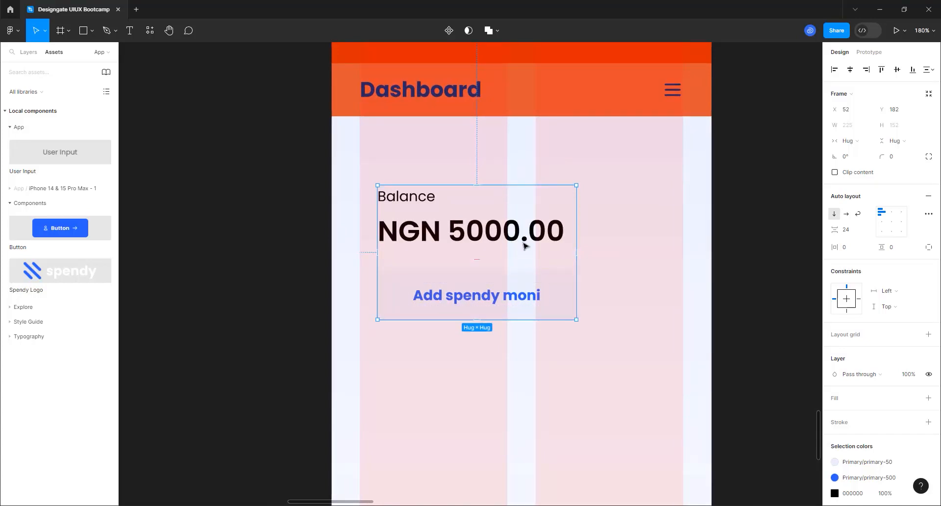
left_click(849, 247)
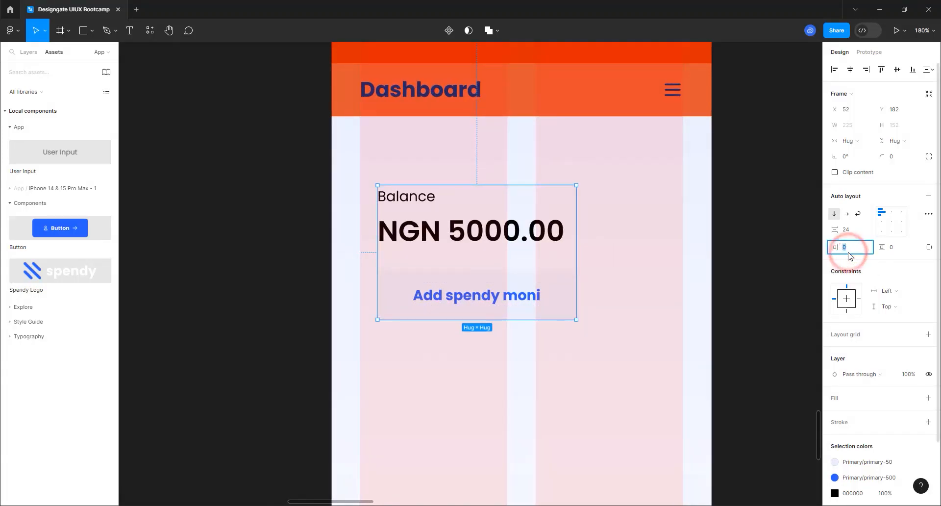
type("16")
key("Return")
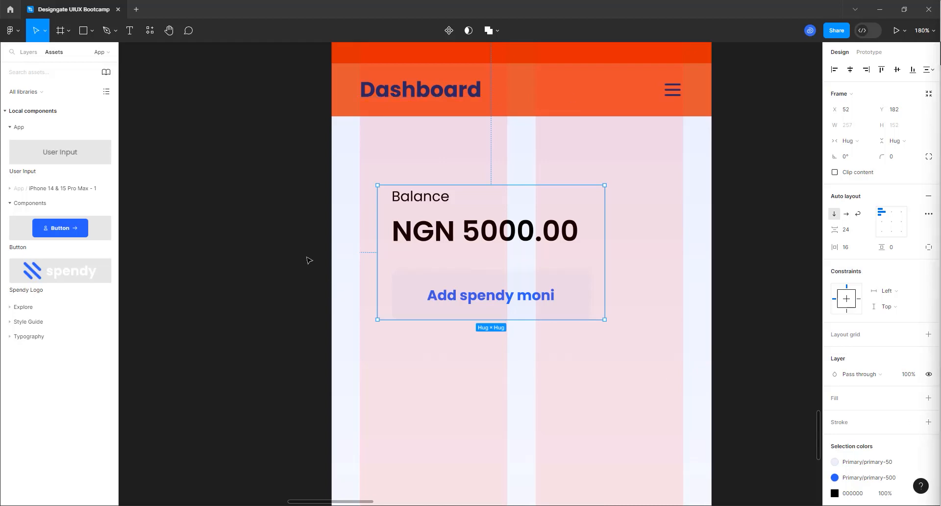
left_click(562, 278)
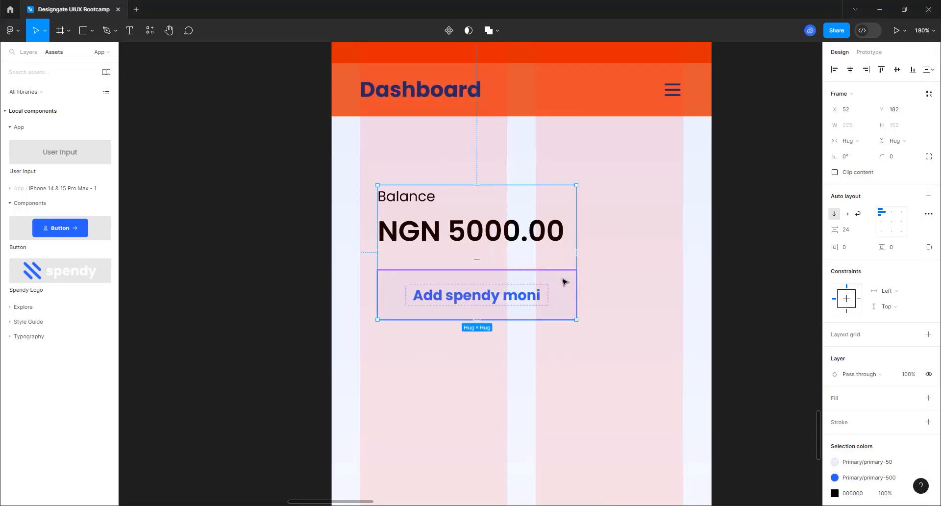
Step: Set both the horizontal and vertical padding of the balance section to 24
left_click(847, 247)
type("2")
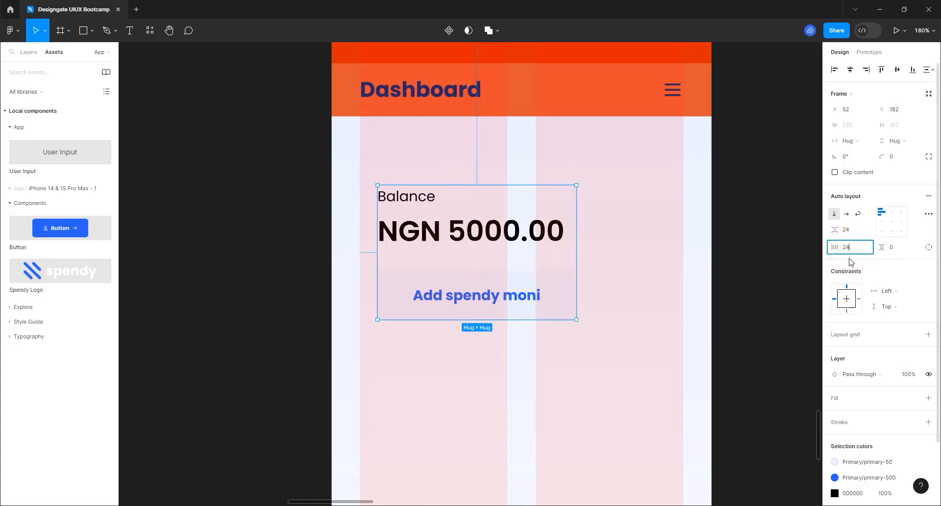
type("4")
left_click(901, 251)
type("24")
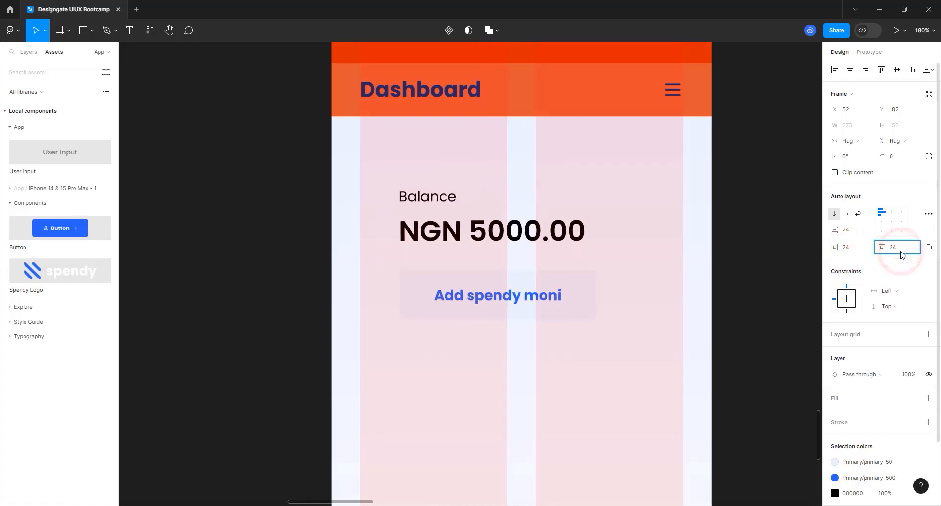
key("Return")
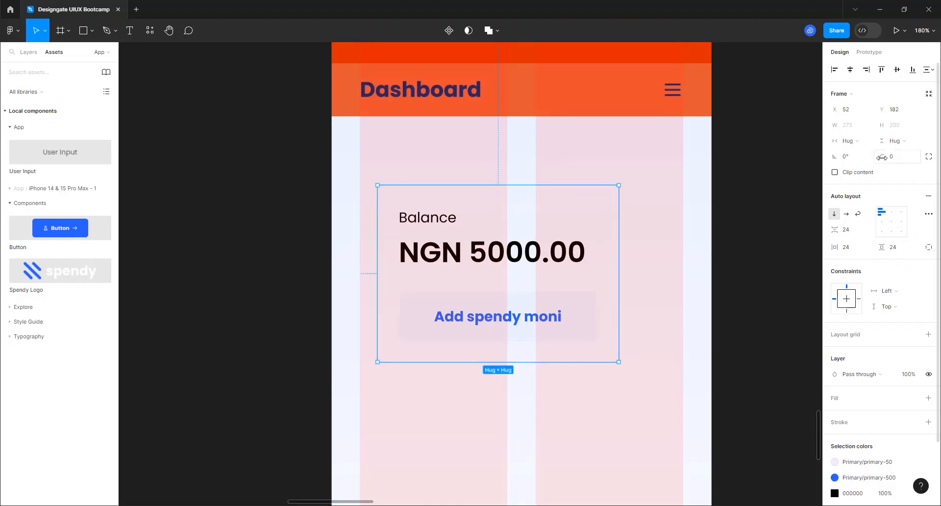
Step: Enable clip content on the balance section and give it a corner radius of 16
left_click(834, 172)
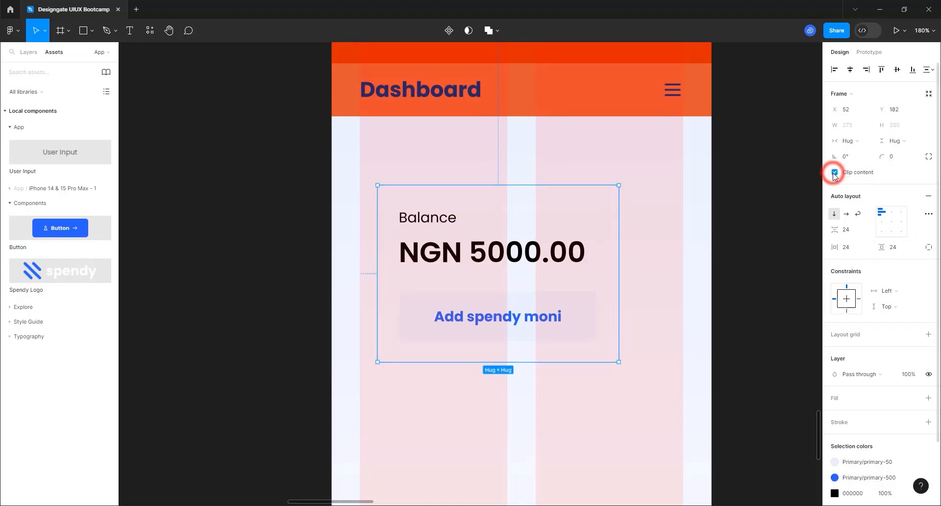
left_click(894, 158)
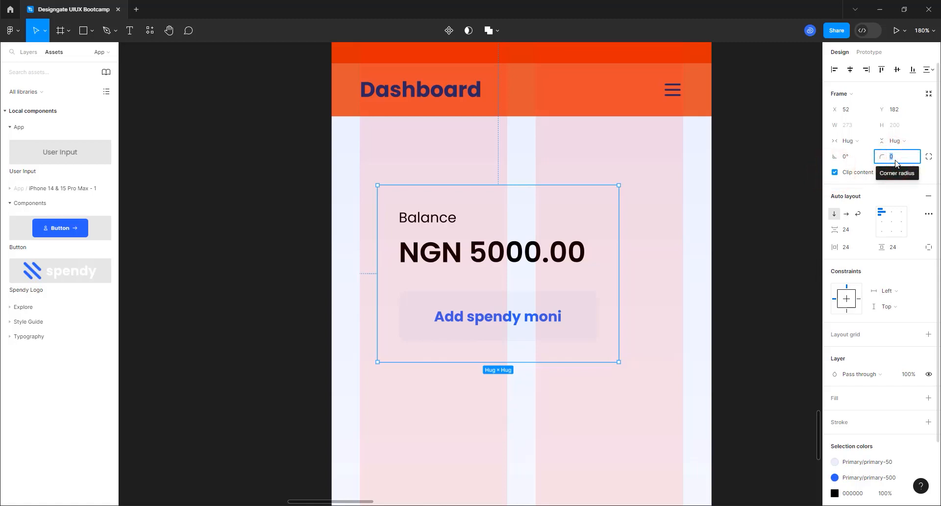
type("16")
key("Return")
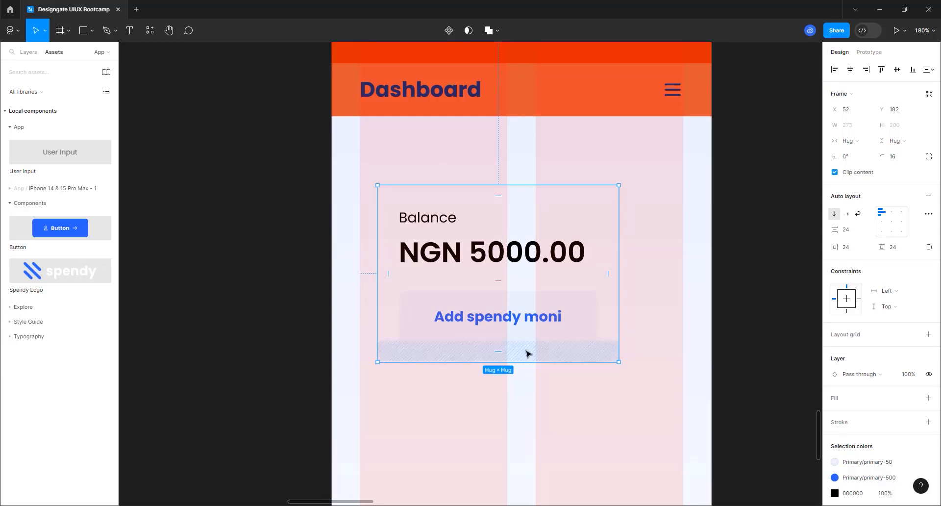
Step: Apply the Blue Gradient colour style as the fill of the balance section
scroll(872, 300, "down", 3)
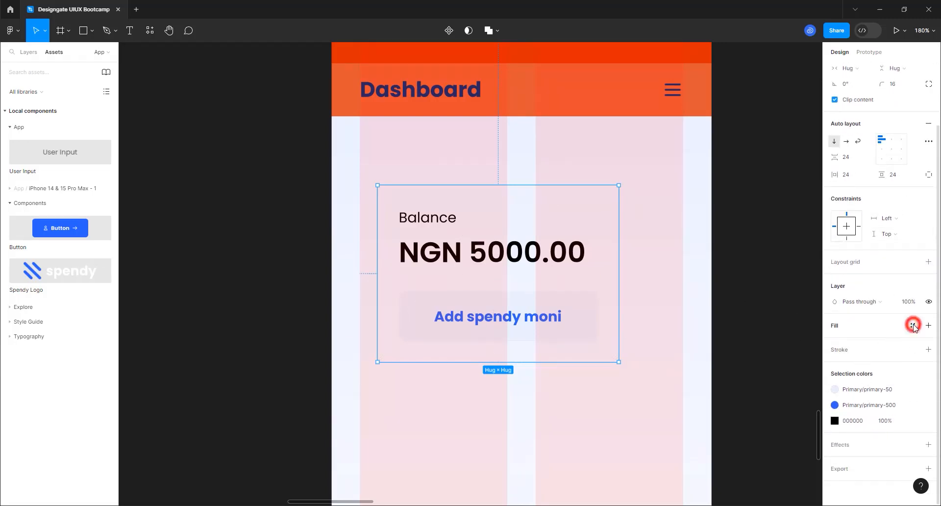
left_click(913, 325)
left_click(737, 408)
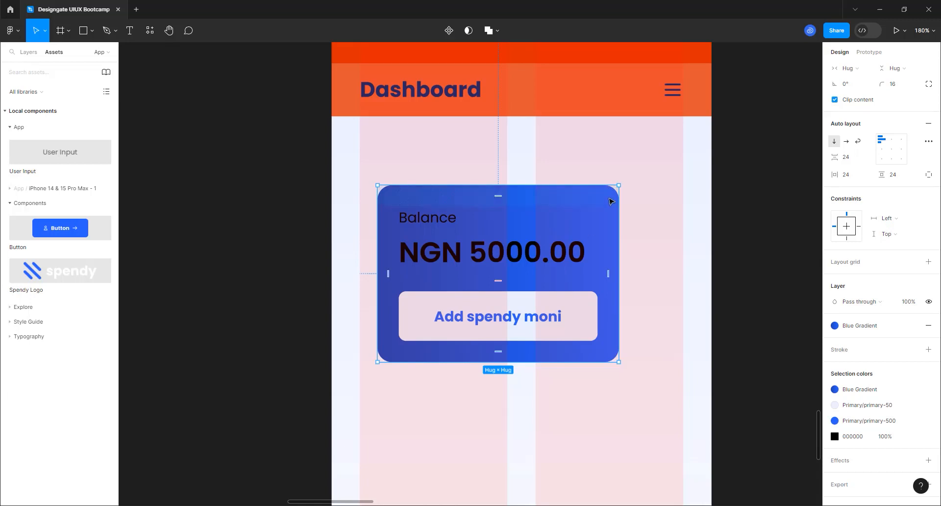
Step: Recolour the Balance label and the NGN 5000.00 amount with the primary-50 colour style
left_click(532, 258)
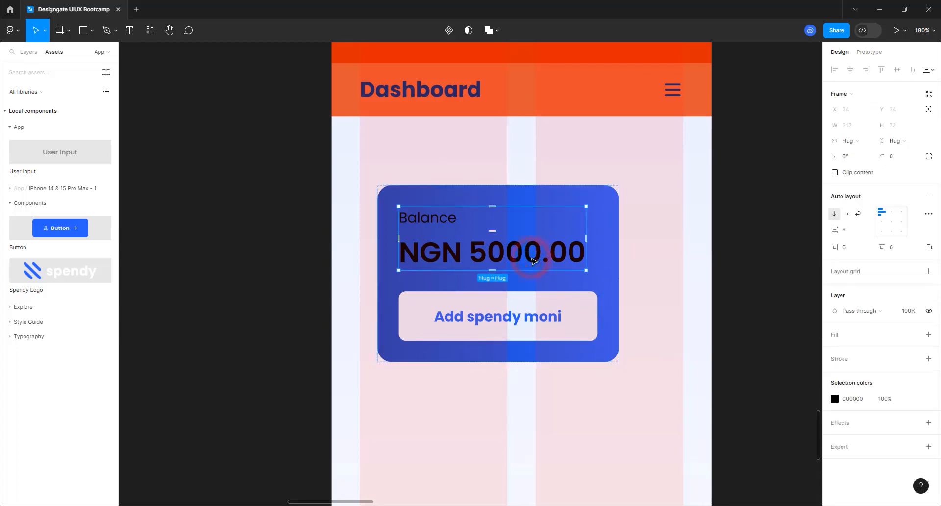
left_click(914, 334)
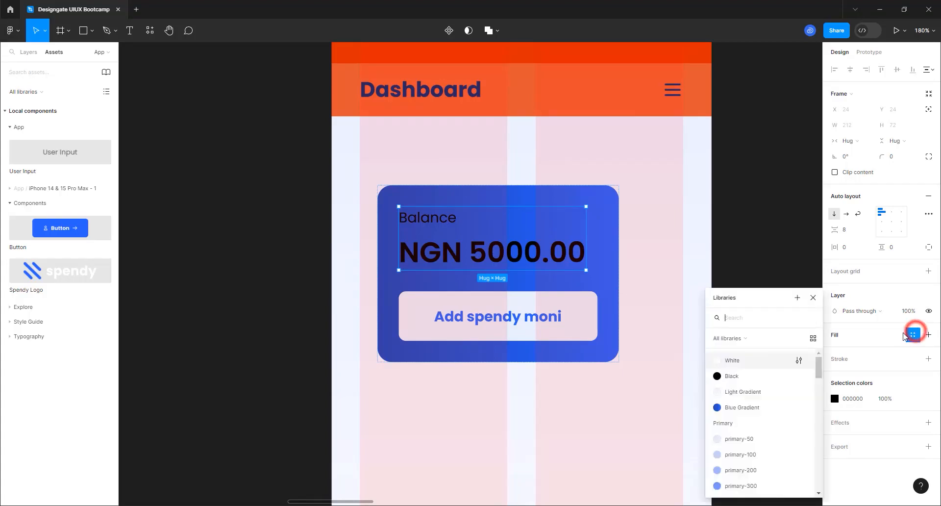
left_click(749, 438)
key("ctrl+z")
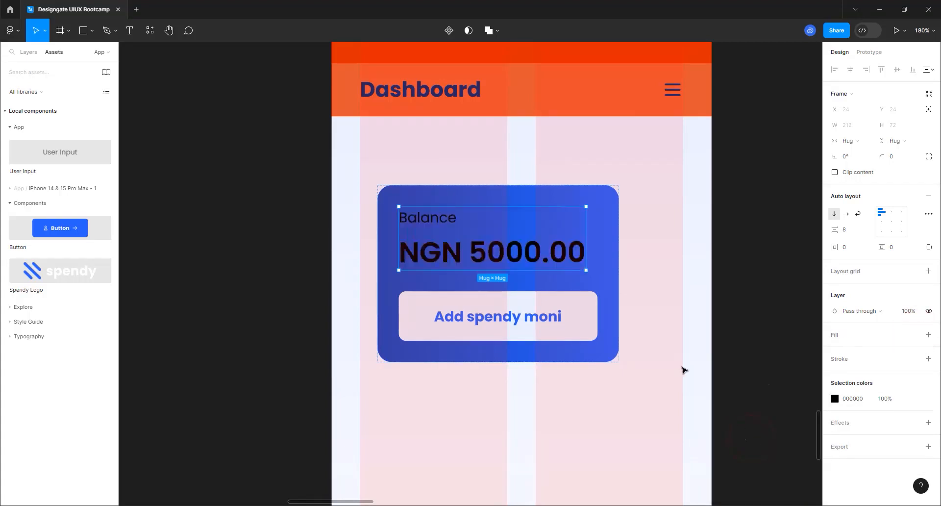
left_click(912, 400)
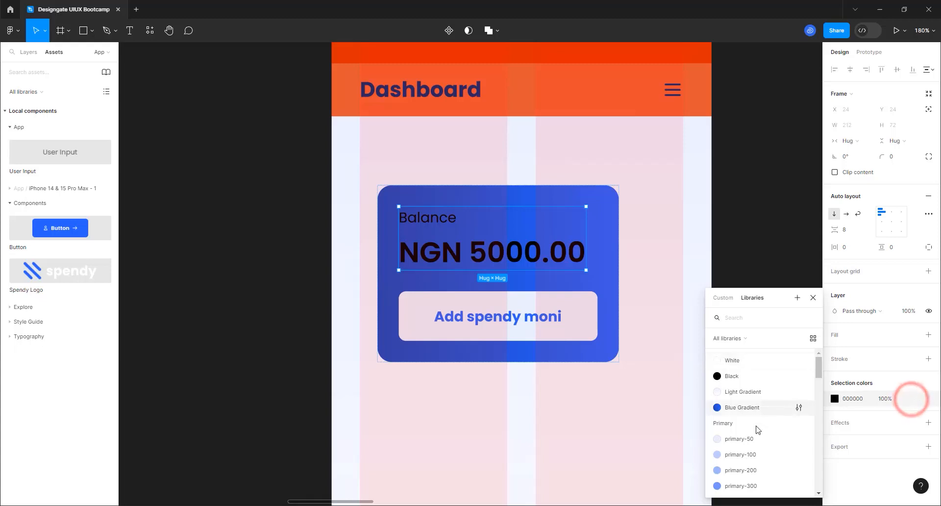
left_click(743, 436)
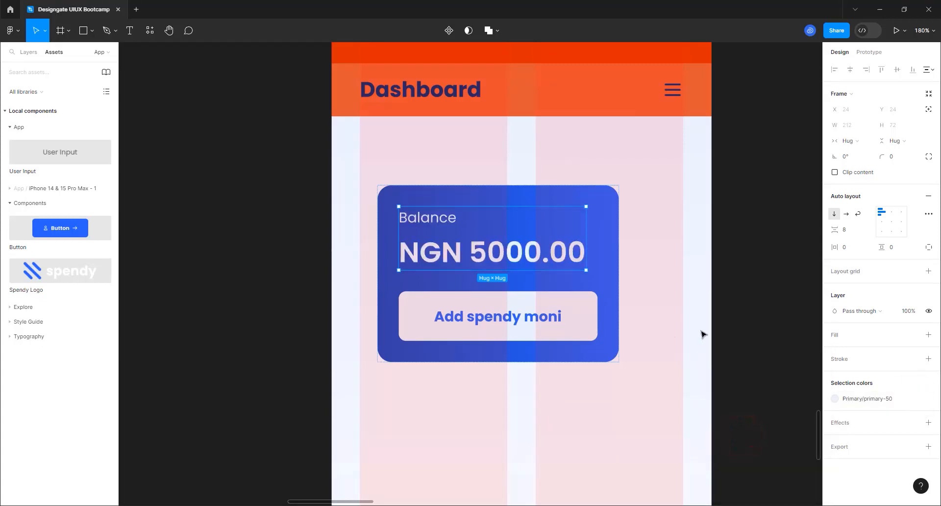
Step: Stretch the balance card to a width of 366 across the grid columns and make its Add spendy moni button fill that width
left_click(606, 240)
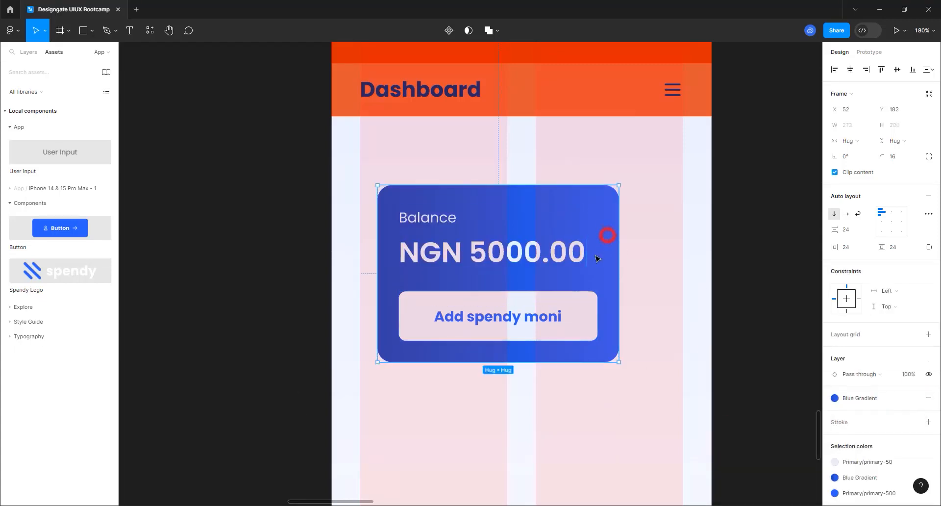
left_click_drag(599, 245, 684, 245)
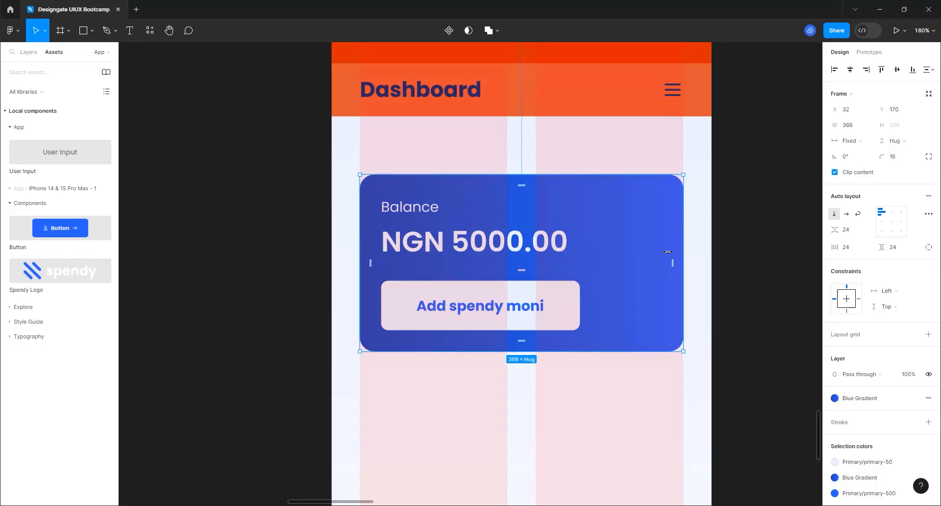
left_click(466, 304)
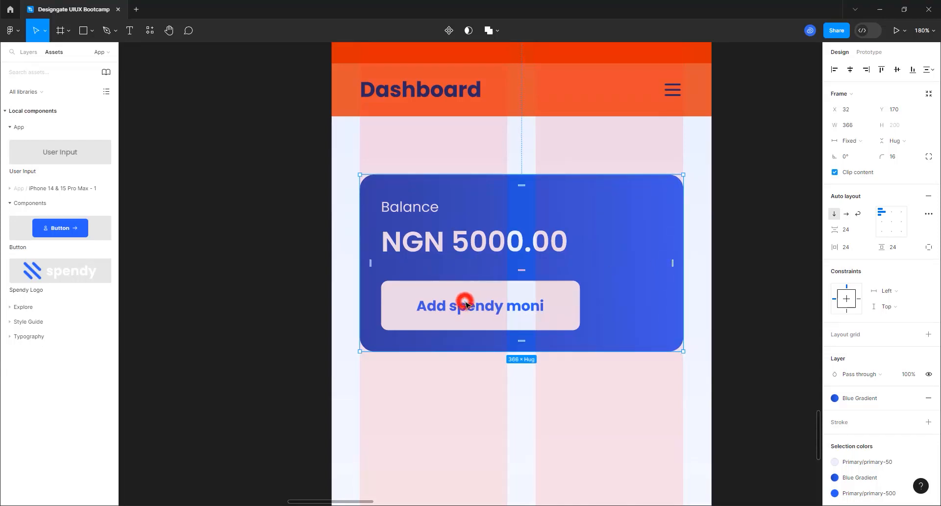
left_click(861, 144)
left_click(863, 153)
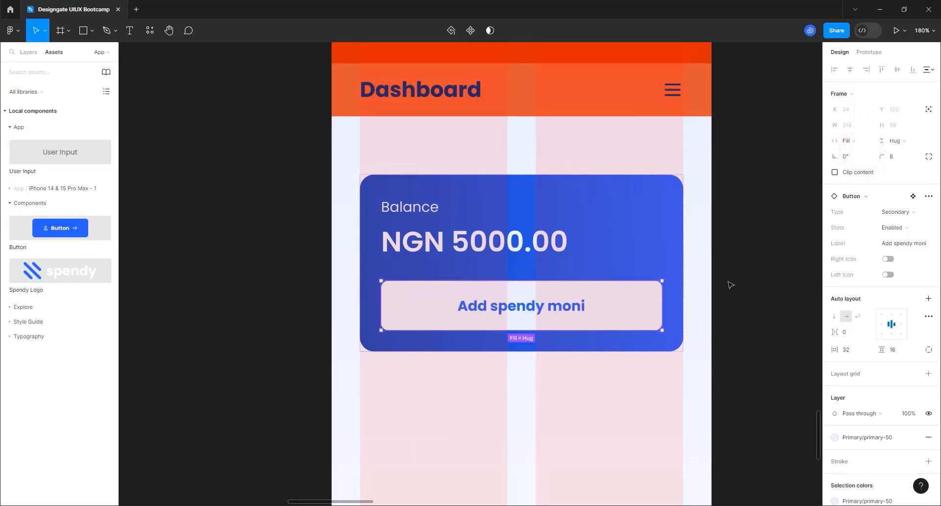
left_click(740, 250)
Step: Move the balance card up beneath the header guide, to Y 126
left_click(624, 237)
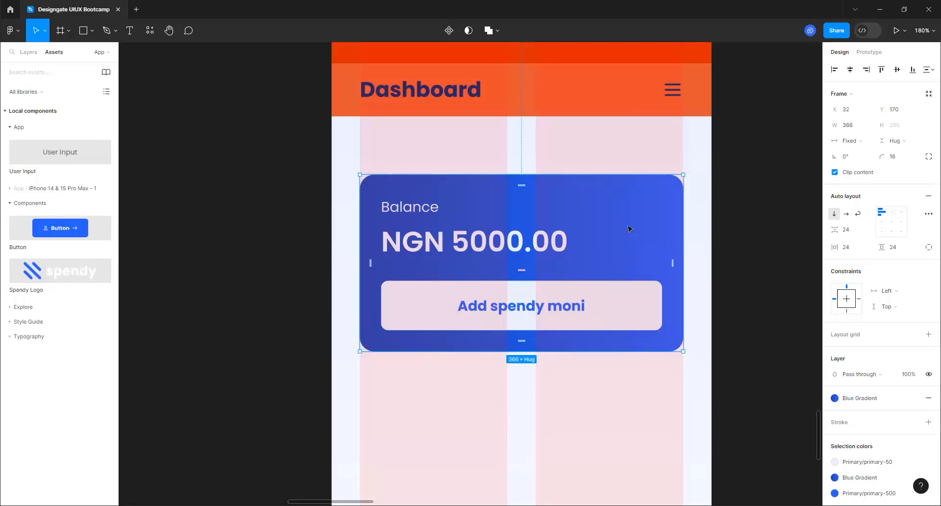
scroll(451, 223, "down", 5)
scroll(441, 240, "up", 2)
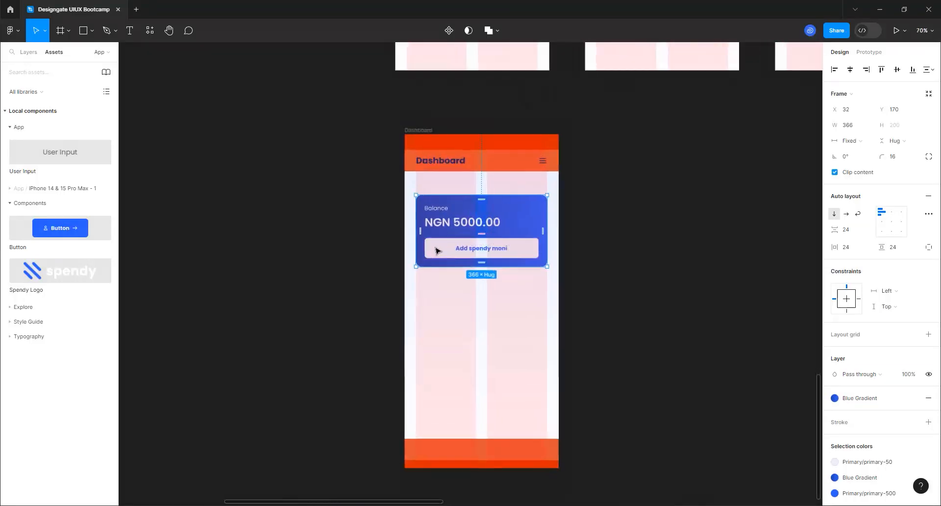
scroll(464, 218, "up", 1)
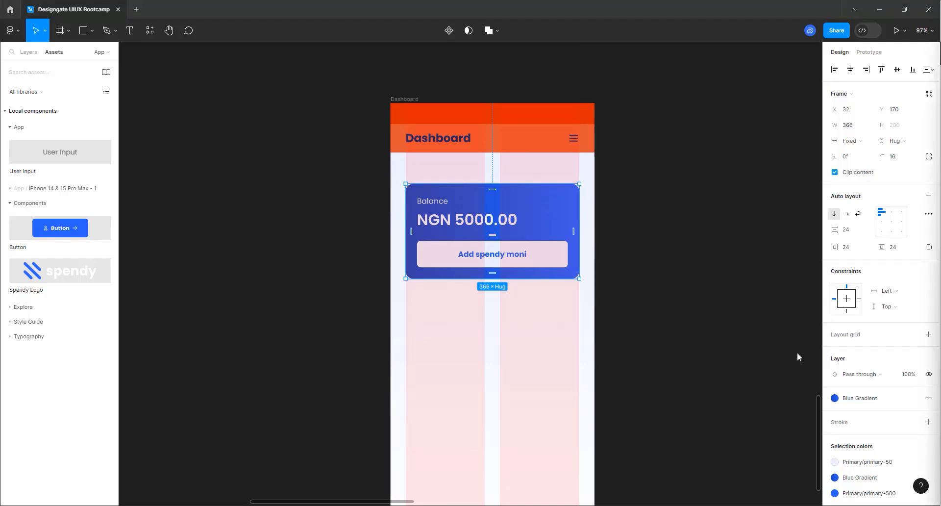
scroll(470, 161, "up", 2)
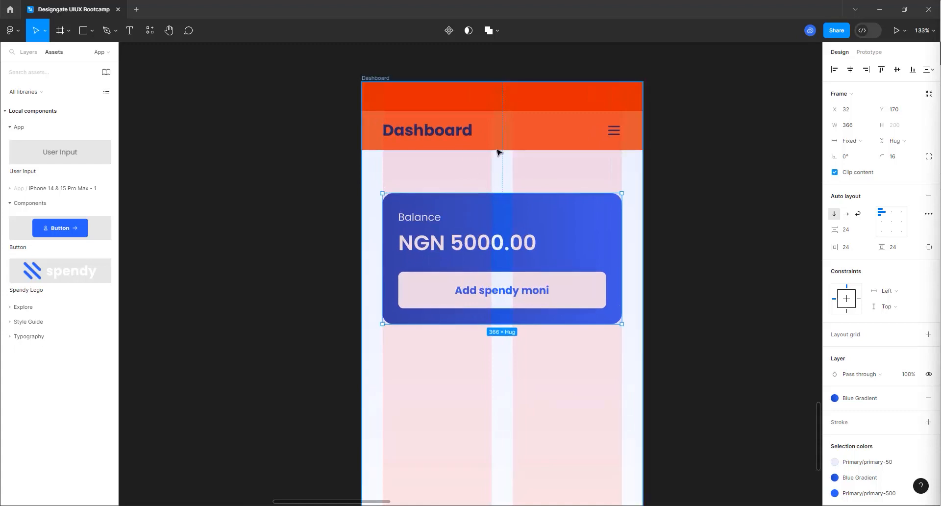
left_click_drag(549, 221, 551, 192)
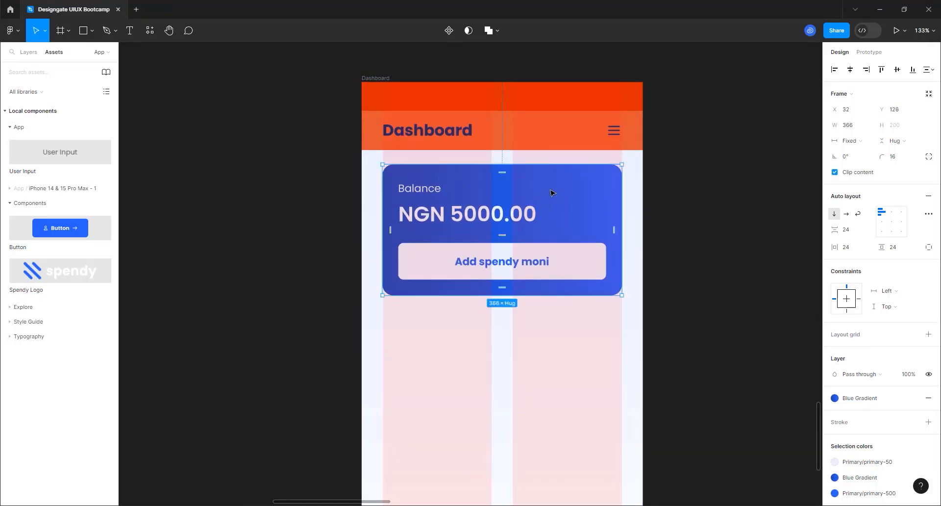
Step: Measure the gap between the orange nav bar guide and the balance card, and nudge the card down to Y 128
key("alt")
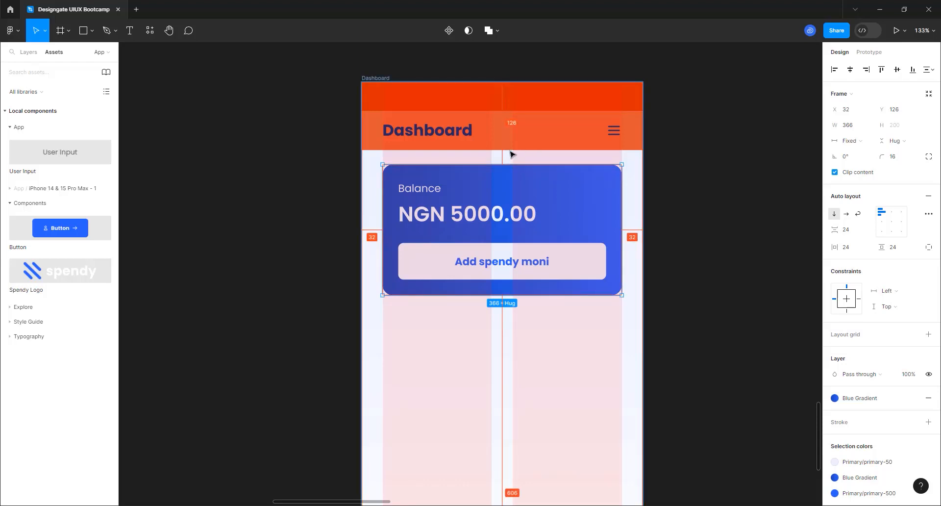
left_click(543, 142)
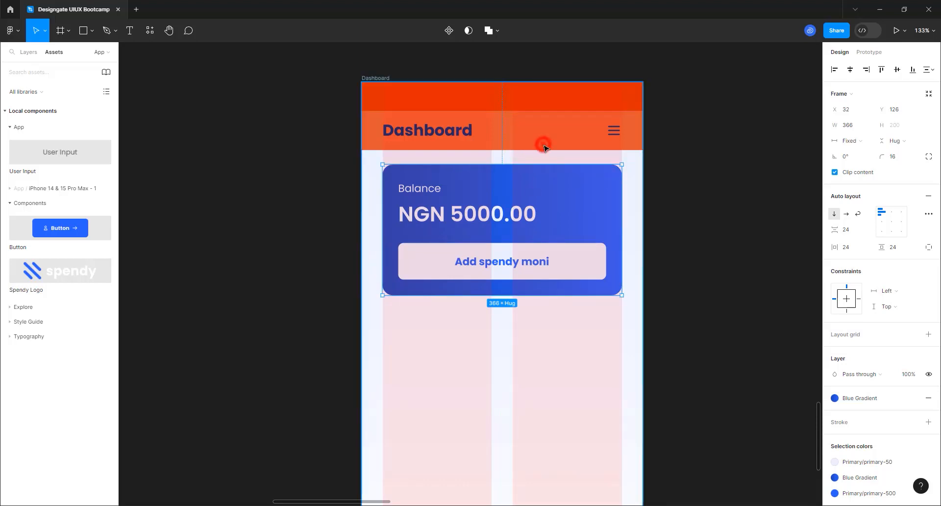
left_click(550, 178)
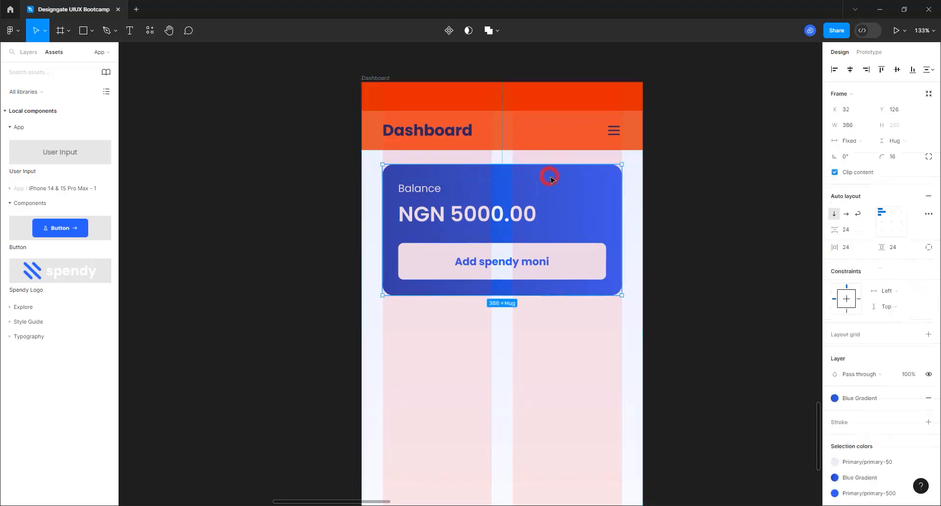
double_click(539, 145)
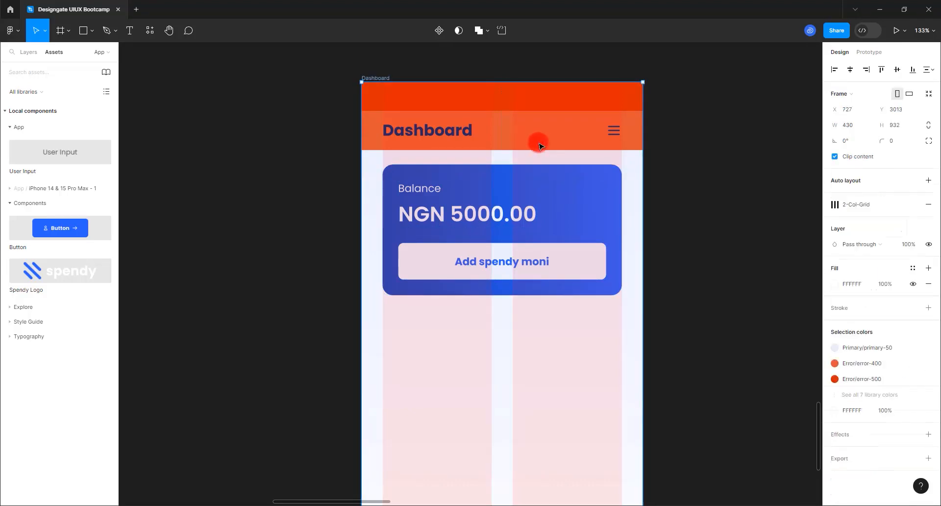
key("alt")
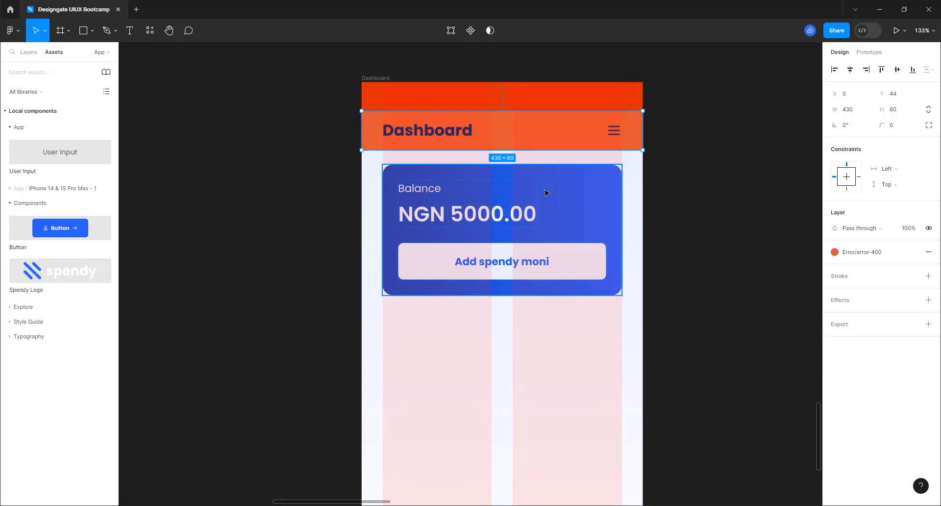
left_click(577, 196)
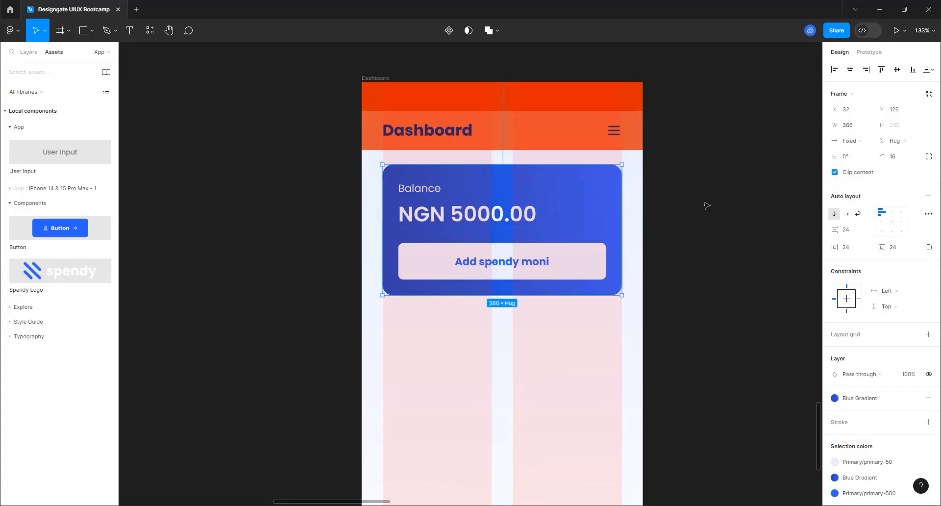
left_click(560, 147)
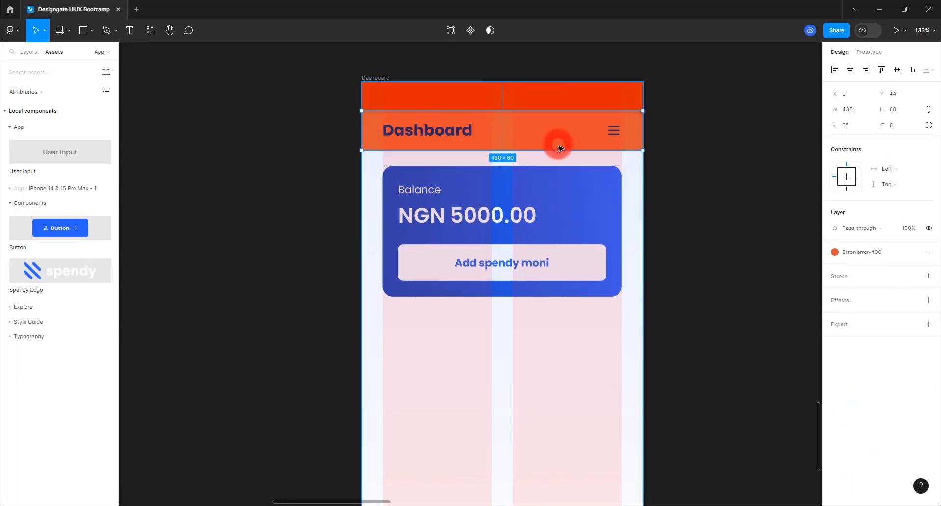
key("alt")
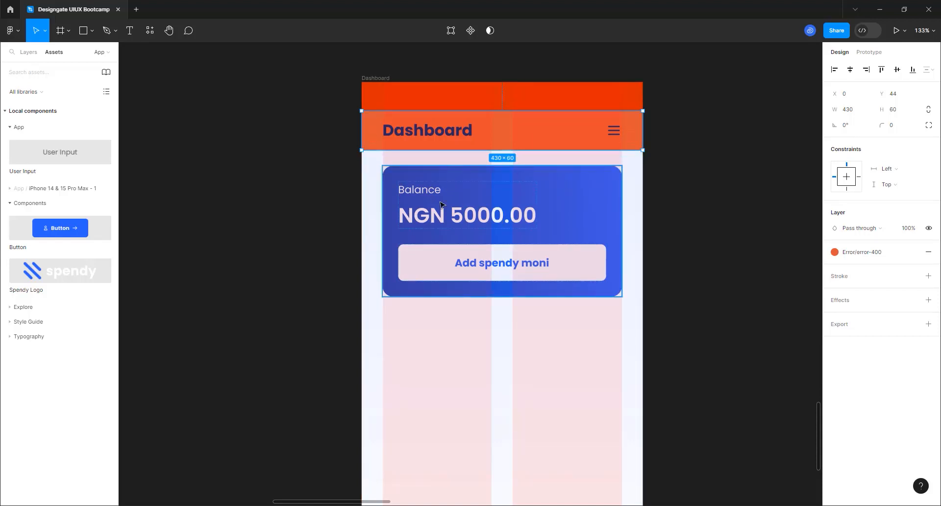
left_click(329, 172)
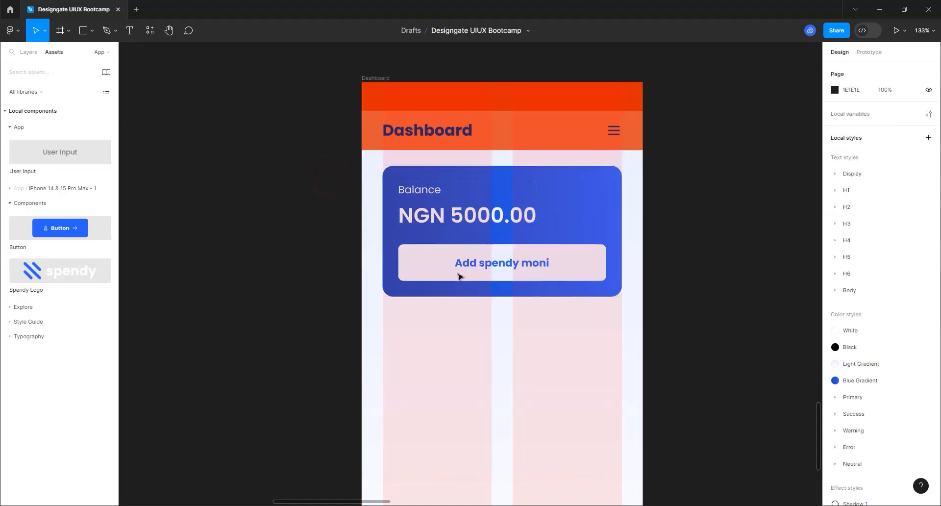
Step: Rename the balance card's frame as Balance card
scroll(425, 201, "down", 5)
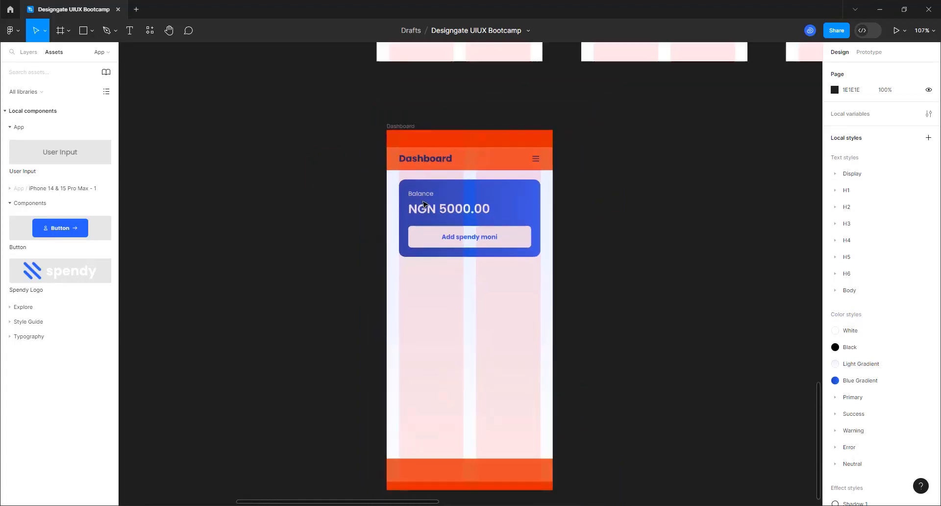
left_click(522, 221)
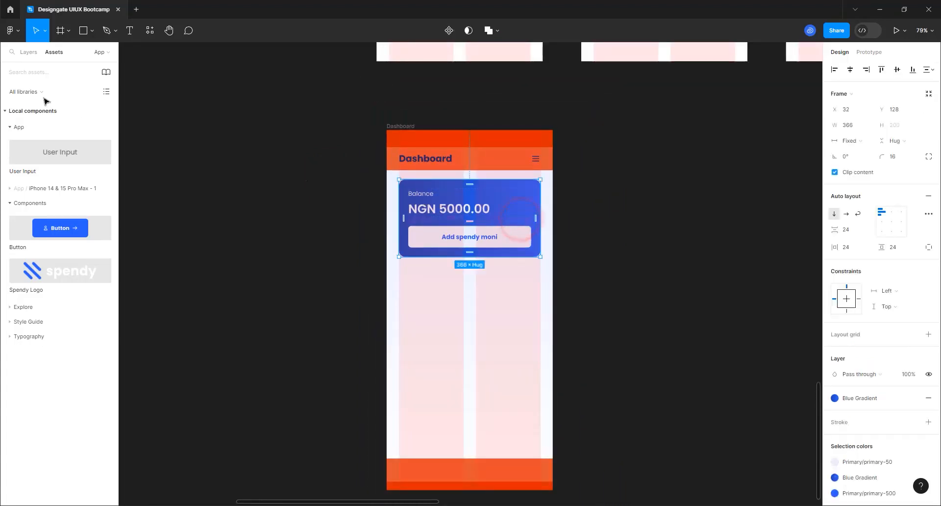
left_click(27, 55)
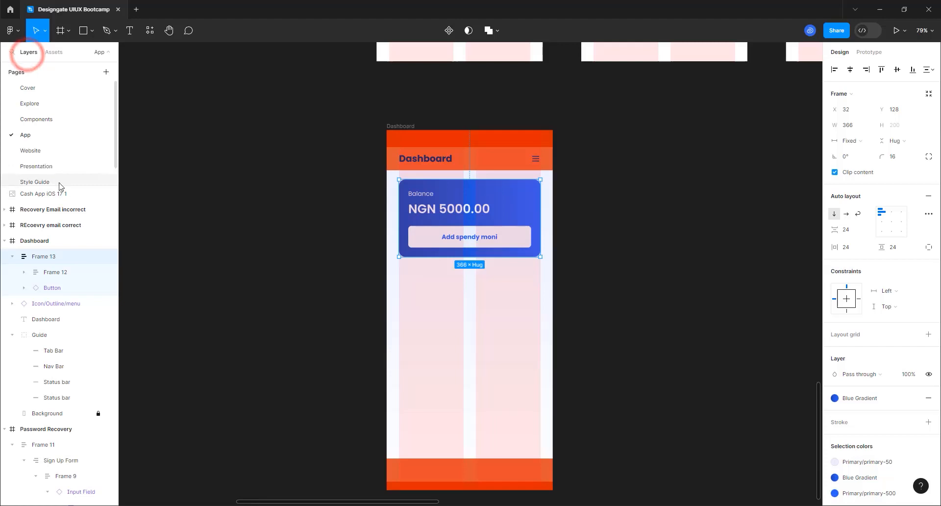
double_click(49, 256)
type("B")
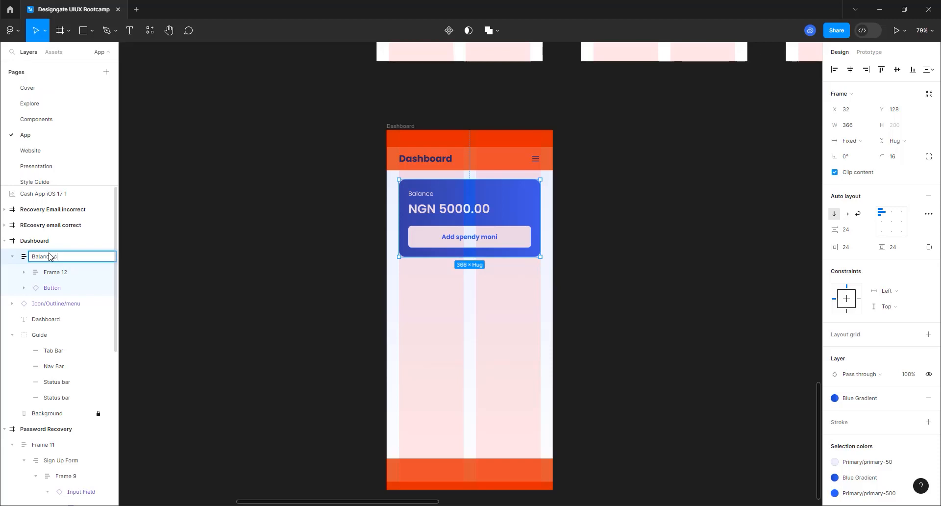
type("alance card")
key("Return")
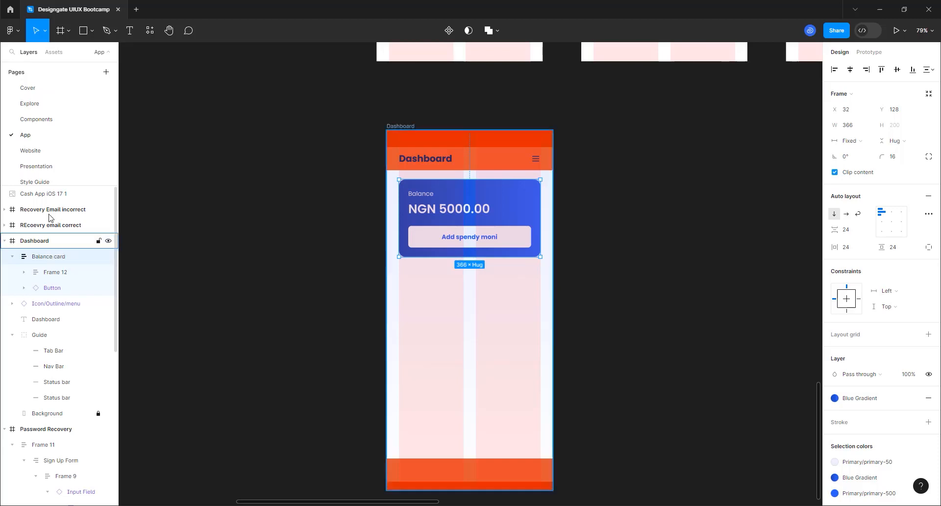
Step: Turn the Balance card into a component and move the main component outside the Dashboard frame
left_click(450, 31)
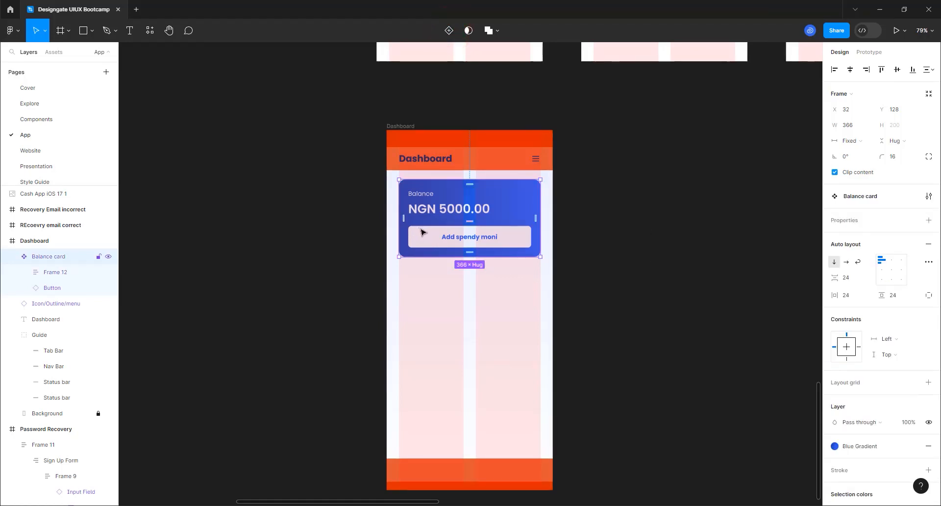
left_click_drag(421, 232, 660, 170)
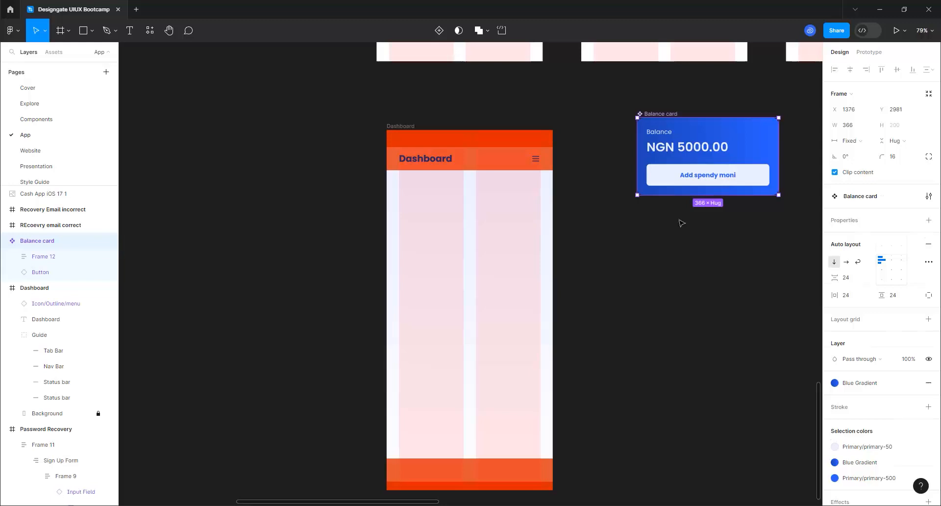
Step: Duplicate the Balance card as an instance and place it on the Dashboard, aligned to the grid columns at X 32, Y 146
key("ctrl+d")
left_click_drag(729, 170, 494, 241)
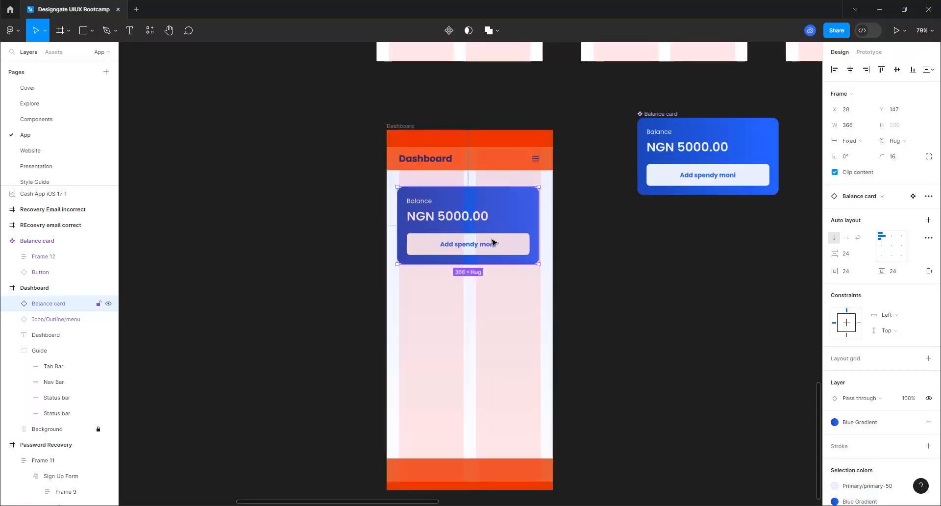
scroll(459, 167, "up", 5)
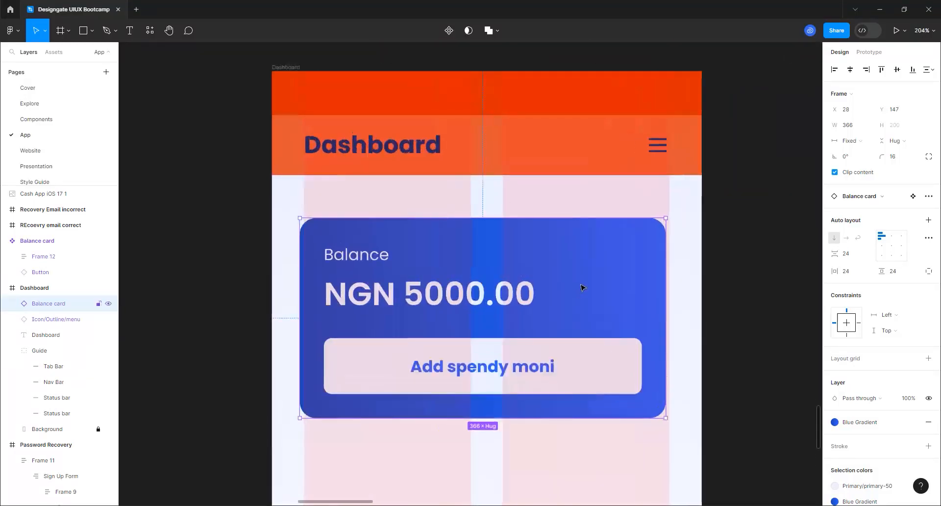
left_click(582, 283)
left_click_drag(582, 285, 586, 283)
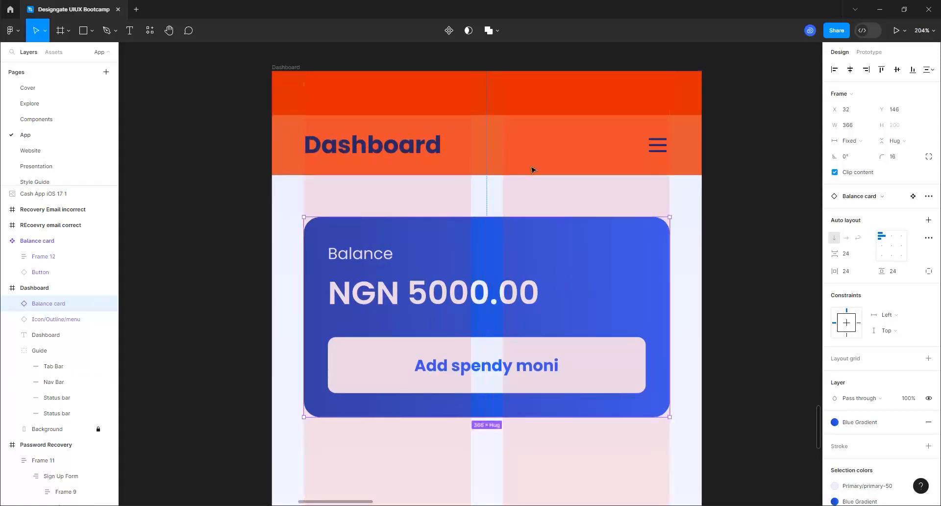
Step: Measure the gap below the orange nav bar guide and move the Balance card instance up to Y 129
left_click(532, 167)
left_click(532, 166)
key("alt")
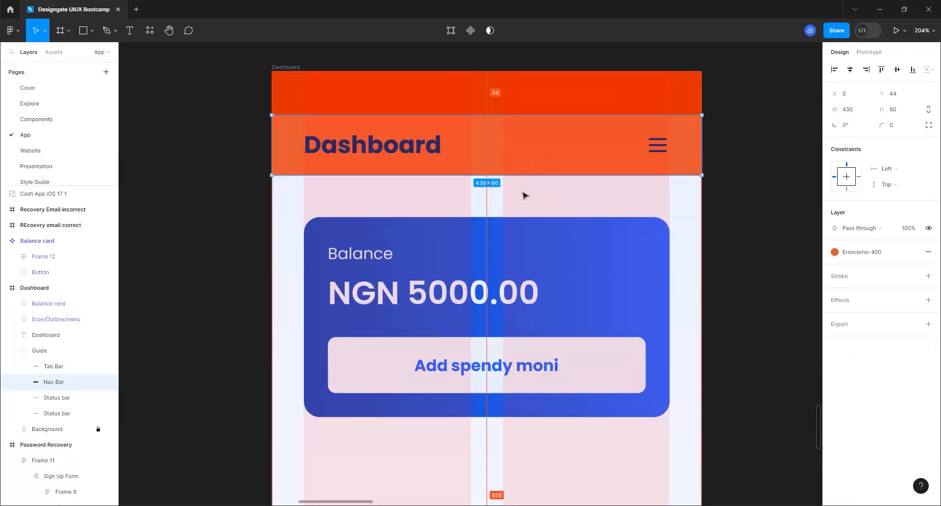
left_click(555, 248)
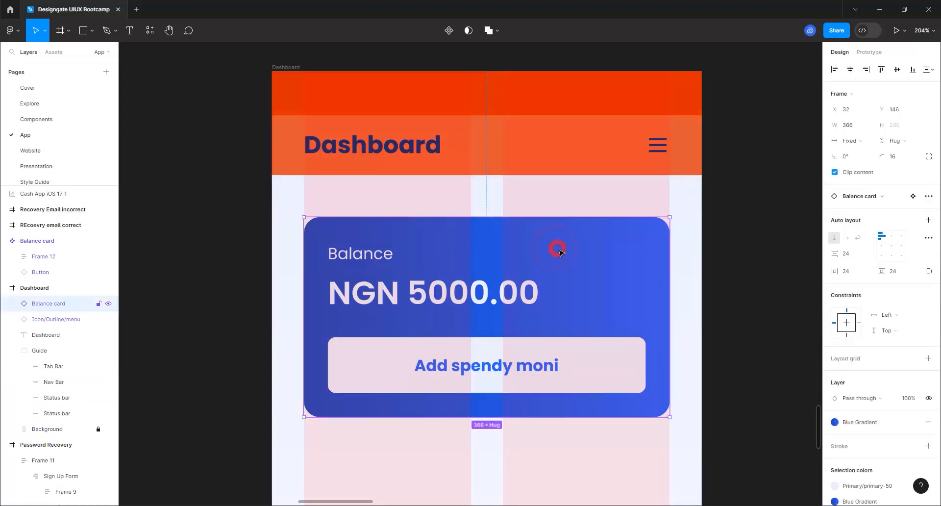
left_click_drag(559, 250, 561, 236)
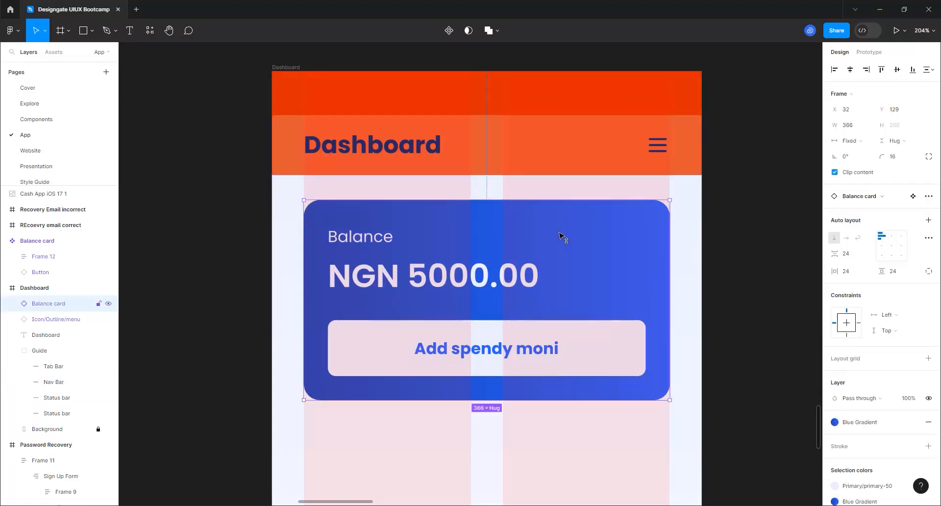
Step: Recheck the spacing between the nav bar guide and the Balance card, nudging the card up to Y 128
left_click(551, 164)
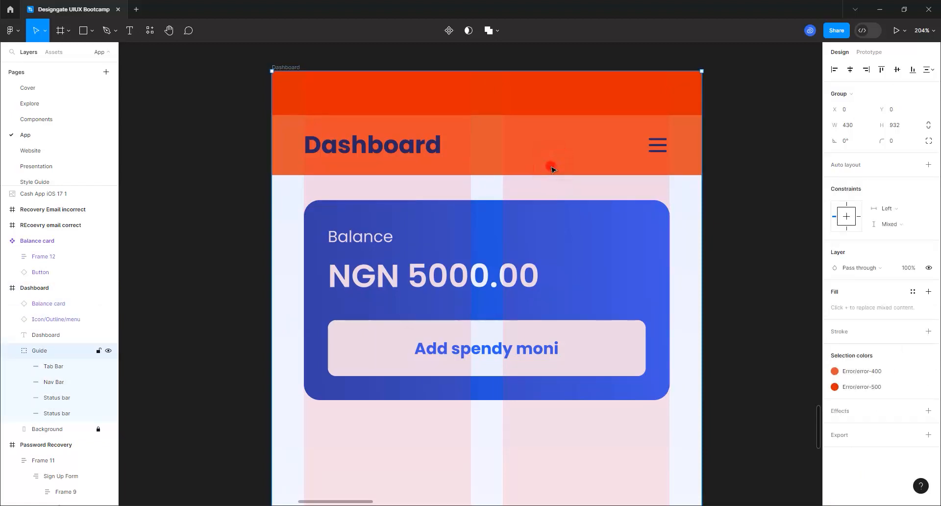
left_click(550, 166)
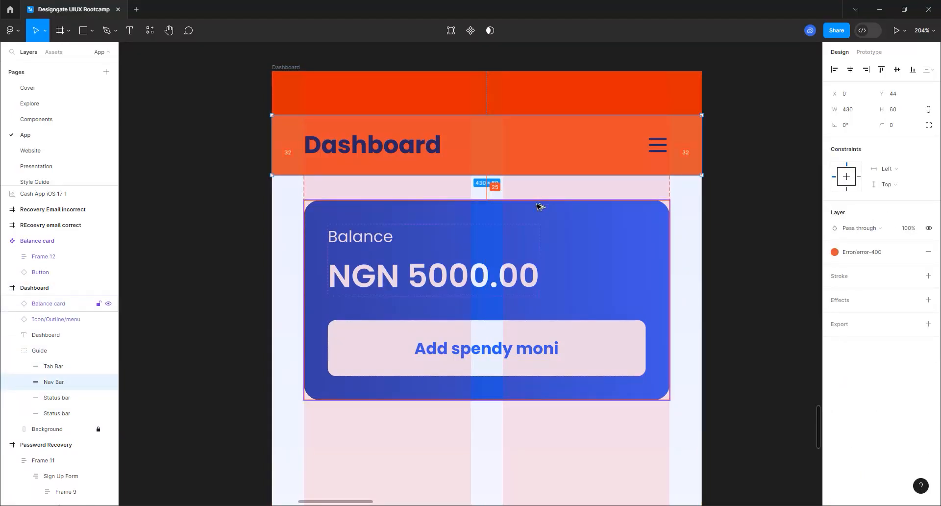
left_click(579, 233)
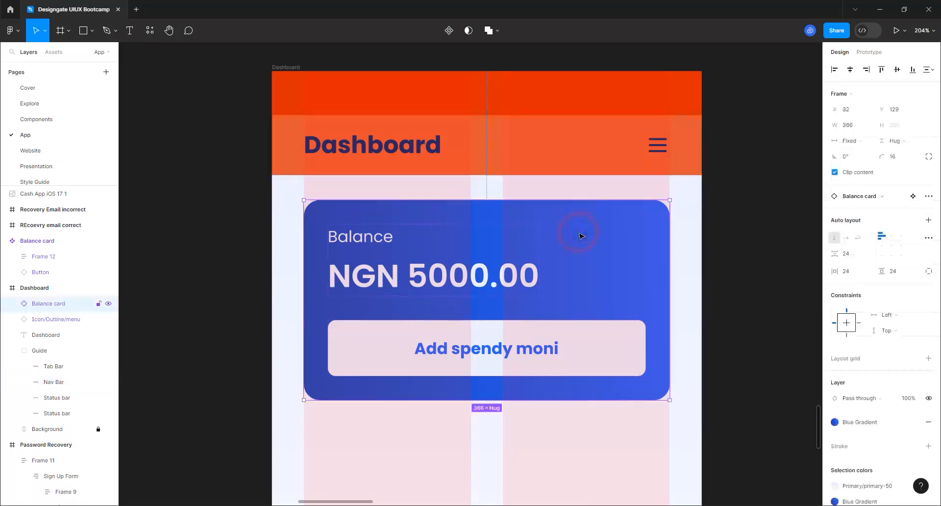
key("Up")
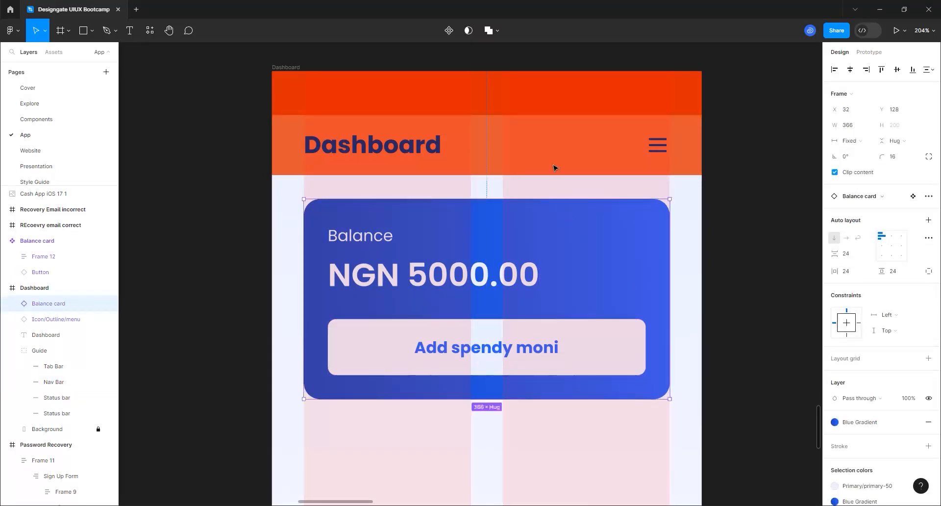
left_click(552, 163)
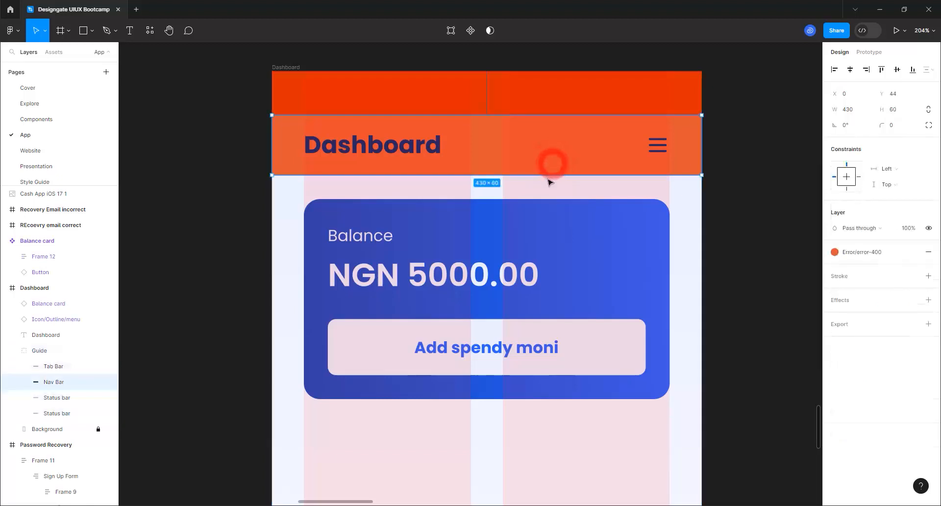
key("alt")
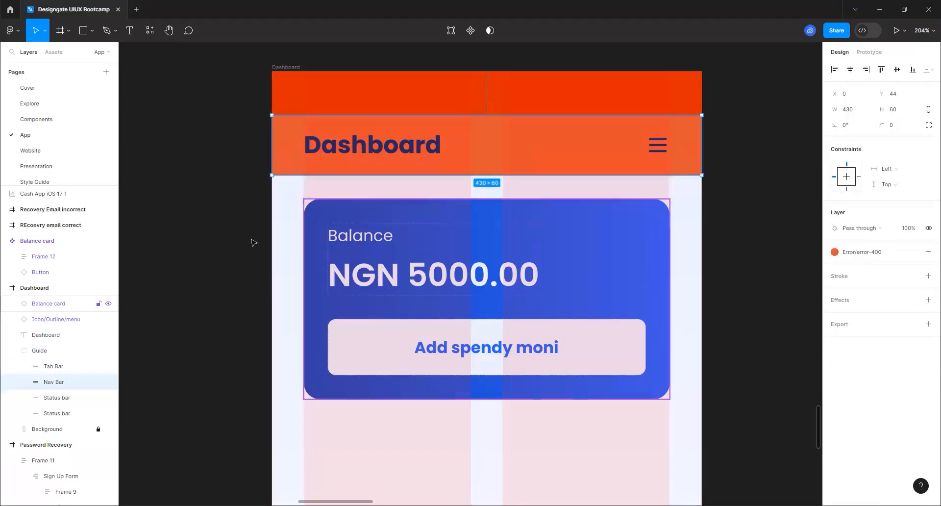
left_click(234, 226)
scroll(505, 182, "down", 3, "ctrl")
scroll(505, 182, "down", 3, "ctrl")
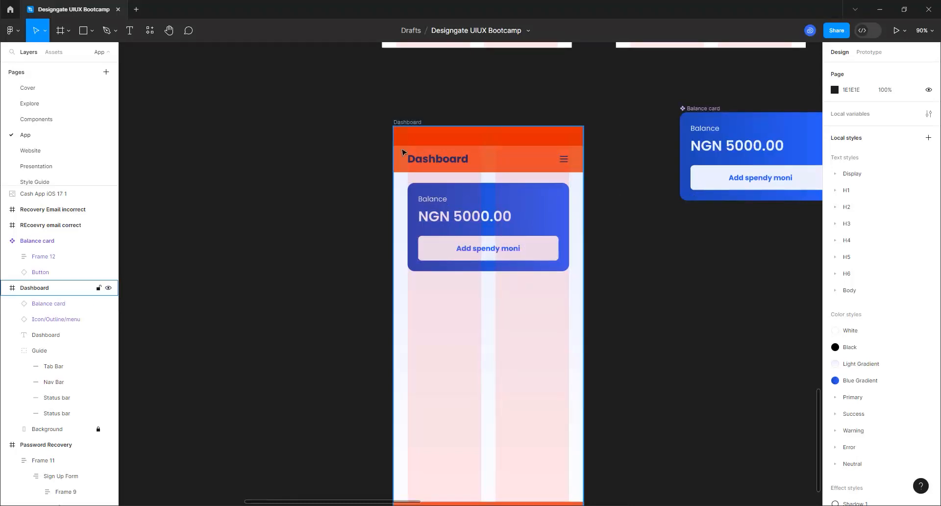
left_click(410, 121)
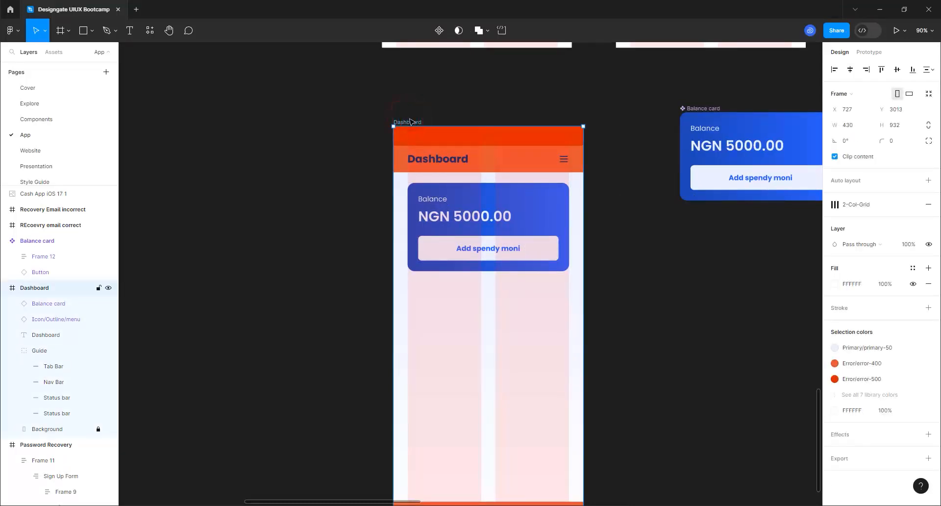
scroll(517, 165, "down", 2, "ctrl")
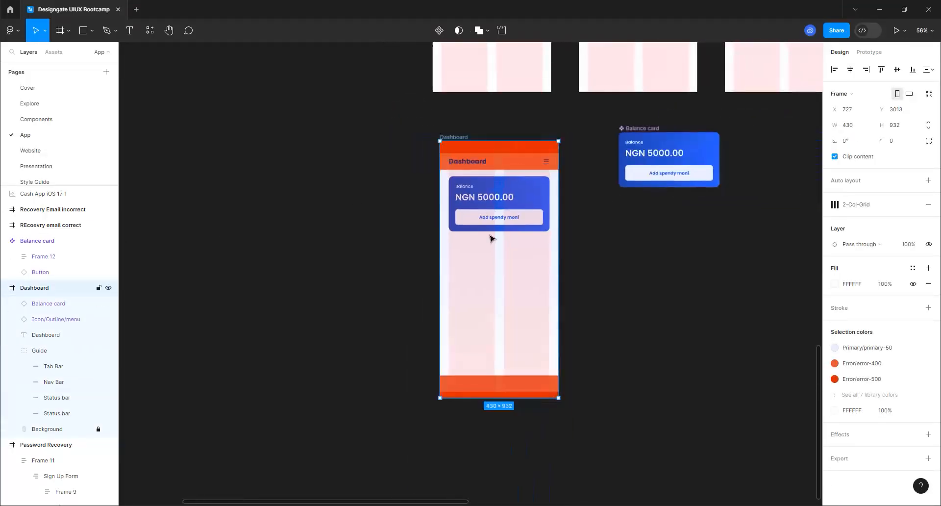
scroll(492, 238, "up", 5, "ctrl")
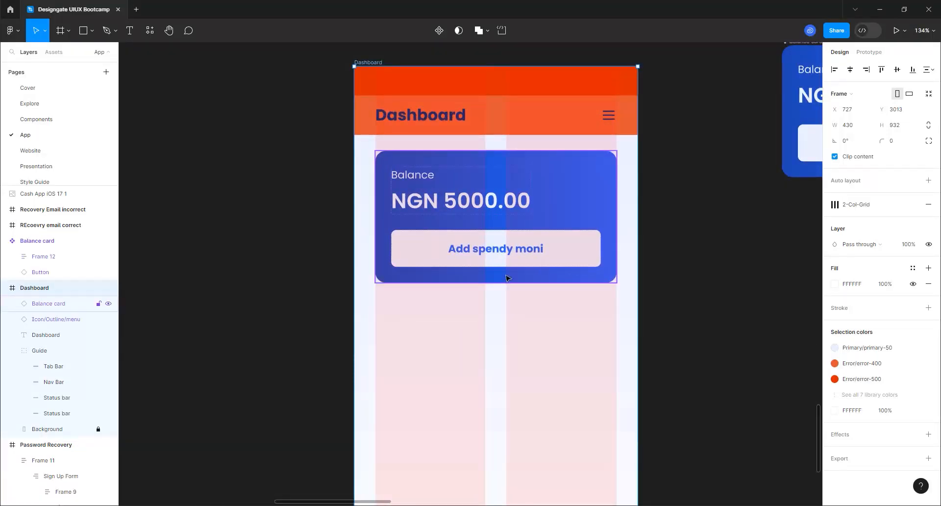
left_click(701, 274)
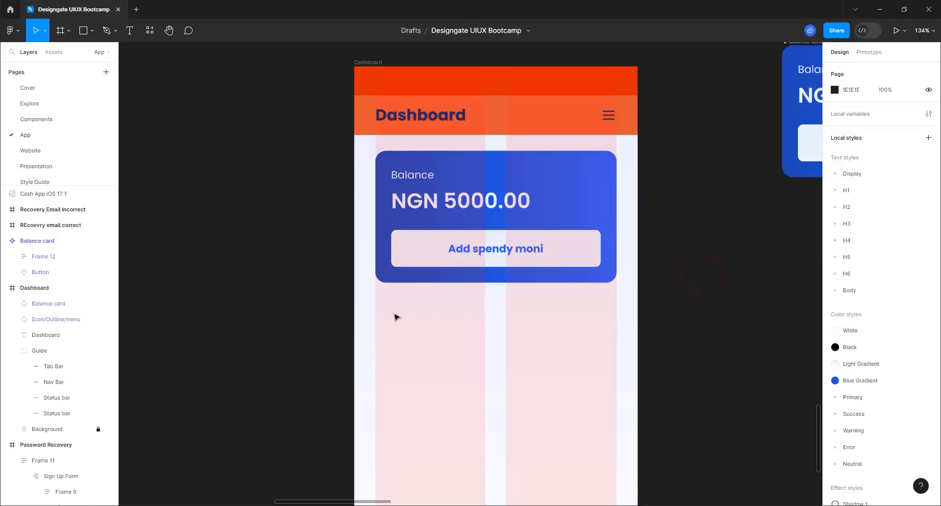
Step: Add a text label reading "Manage Card" below the Balance card on the Dashboard
scroll(539, 360, "up", 2, "ctrl")
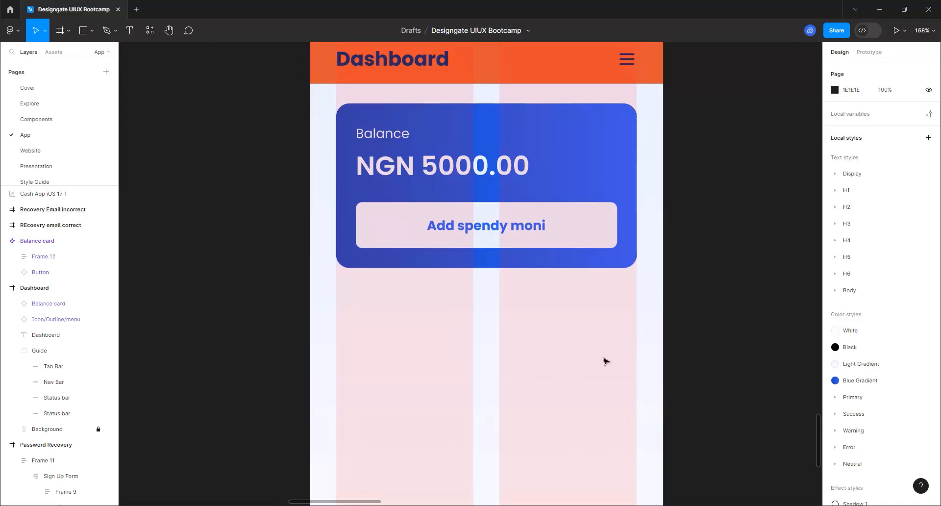
scroll(588, 354, "up", 1, "ctrl")
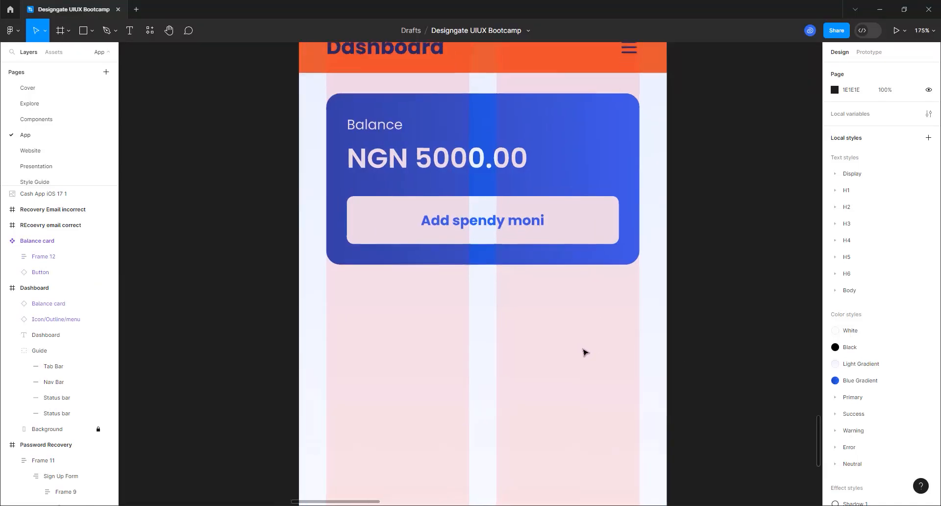
left_click(129, 30)
left_click(376, 315)
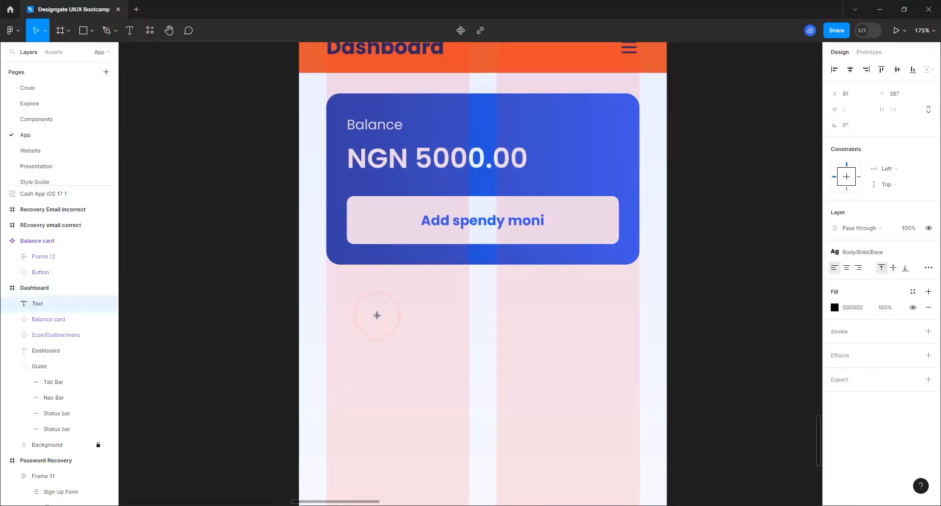
type("Manage ")
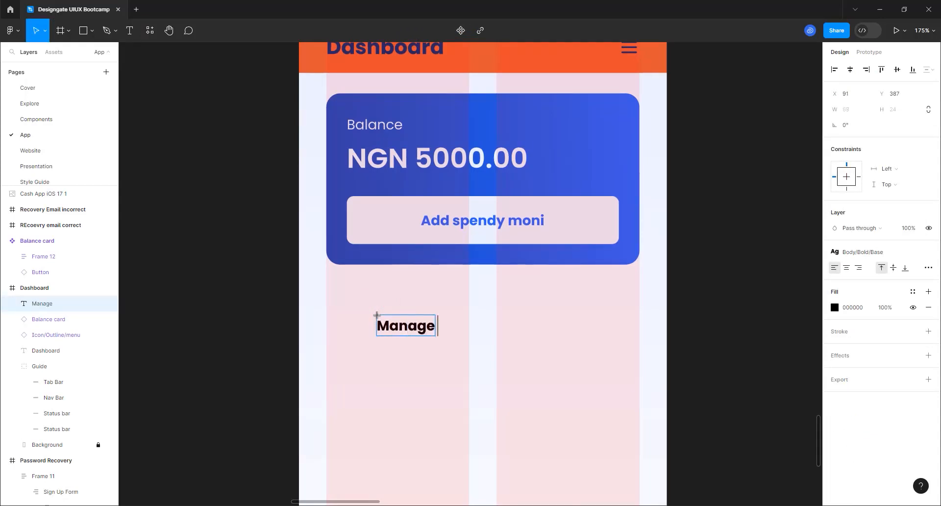
type("Card")
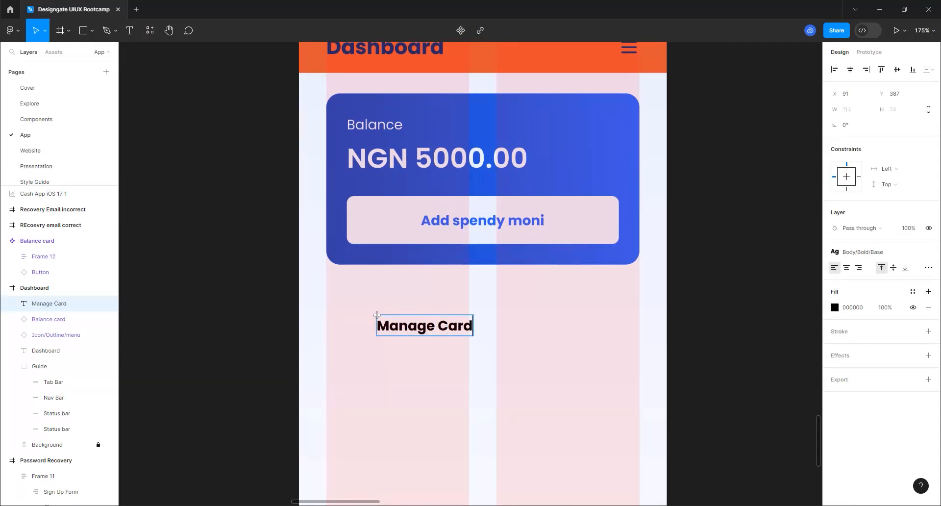
left_click(448, 375)
Step: Apply the Body/Regular/Base text style to the Manage Card label and move it to X 33, Y 390
left_click_drag(444, 325, 406, 332)
left_click(869, 252)
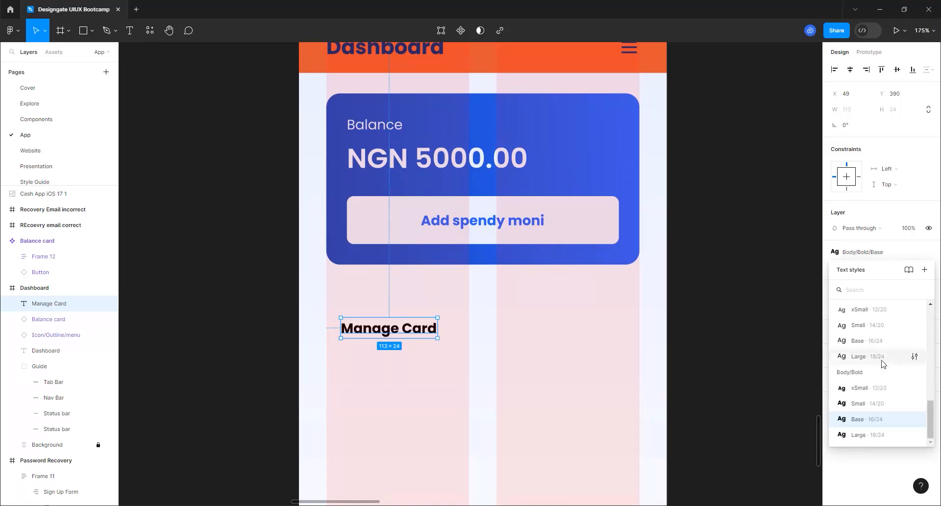
scroll(885, 373, "up", 2)
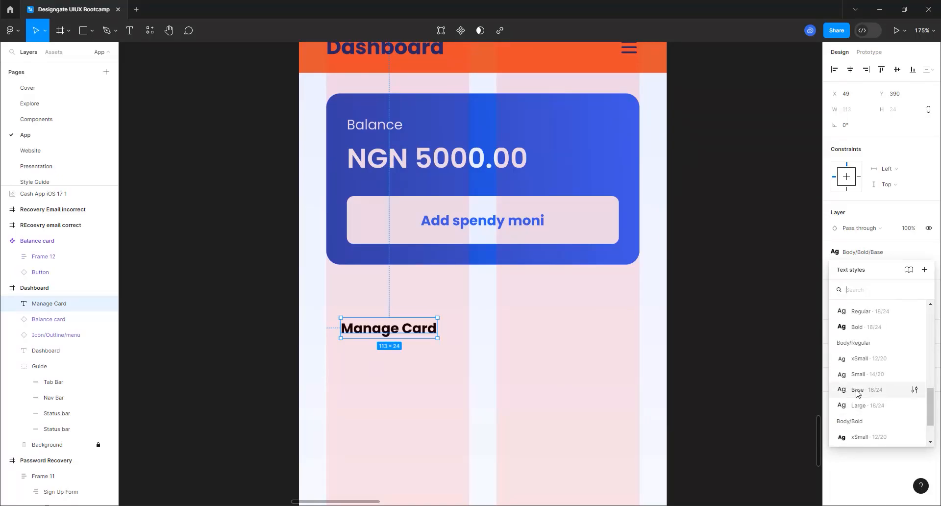
left_click(864, 391)
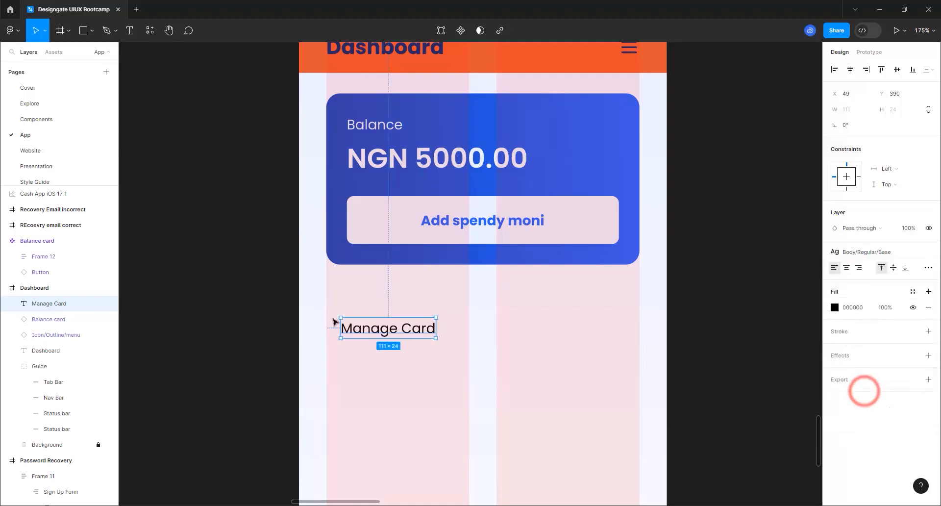
left_click_drag(416, 337, 402, 336)
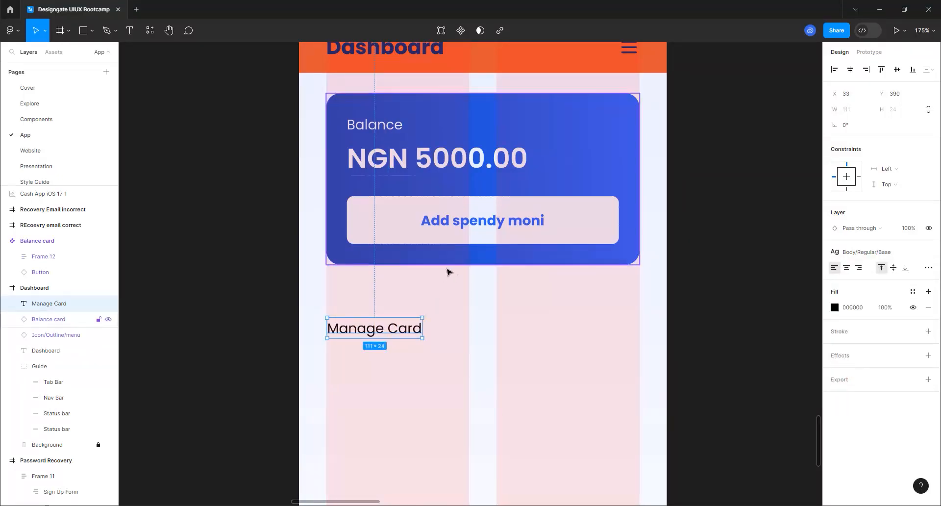
Step: Apply the Shadow 1 effect style to the main Balance card component outside the Dashboard frame
scroll(309, 289, "down", 3)
scroll(308, 289, "down", 3)
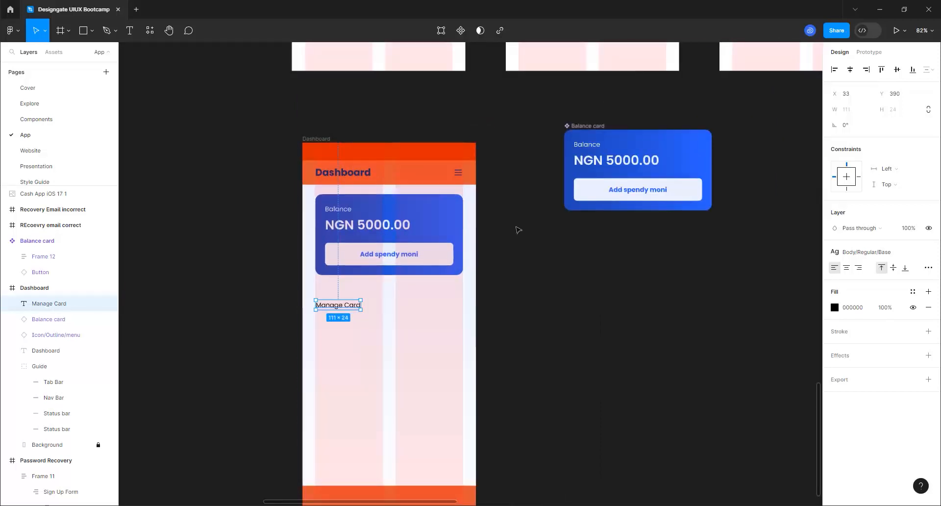
left_click(616, 134)
scroll(882, 406, "down", 2)
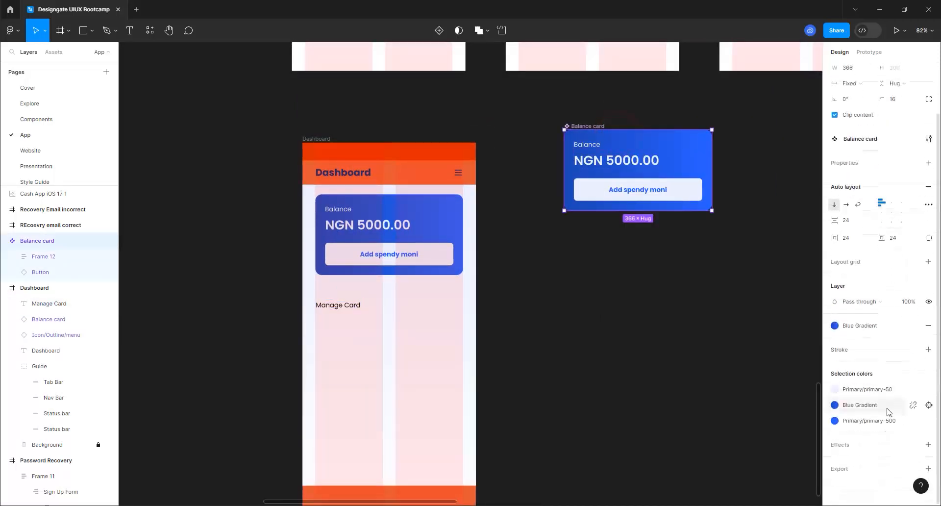
left_click(910, 449)
left_click(864, 492)
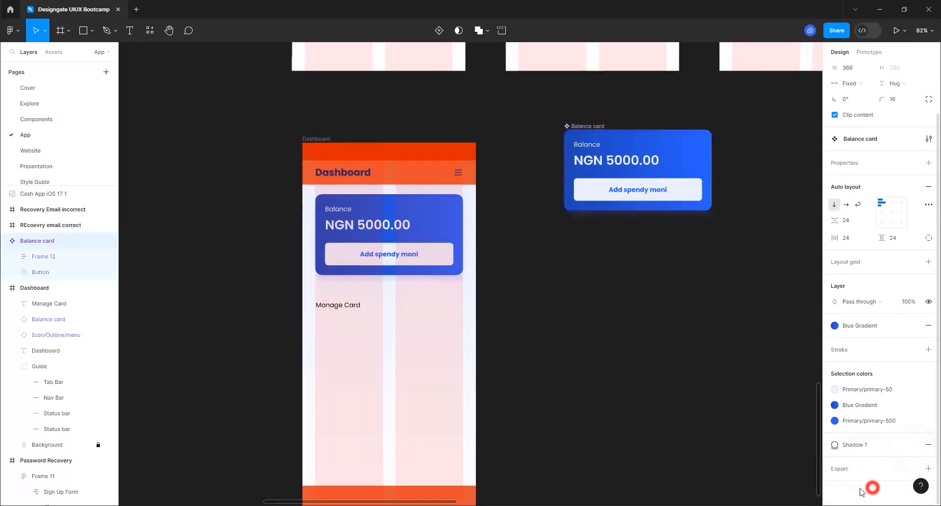
left_click(469, 312)
Step: Duplicate the Manage Card label and place the copy in the second grid column at X 246, Y 390
scroll(276, 286, "up", 1)
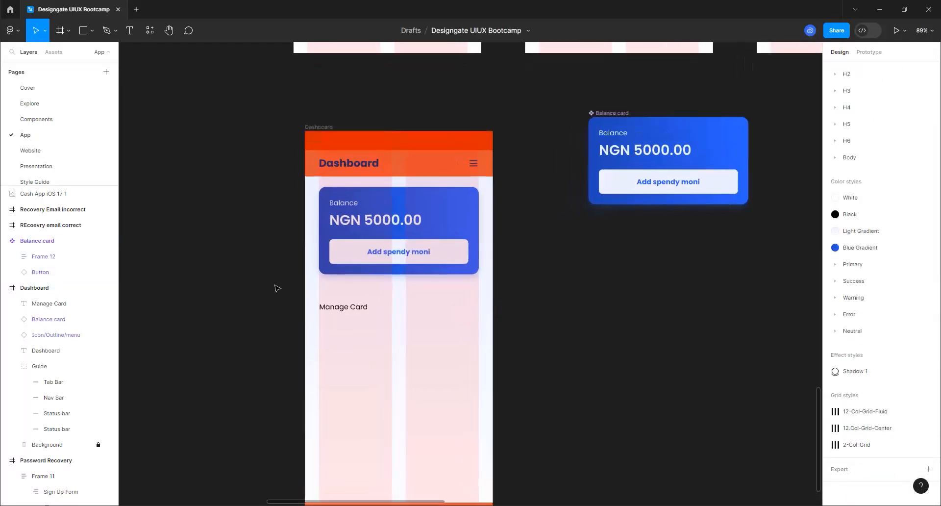
left_click(320, 128)
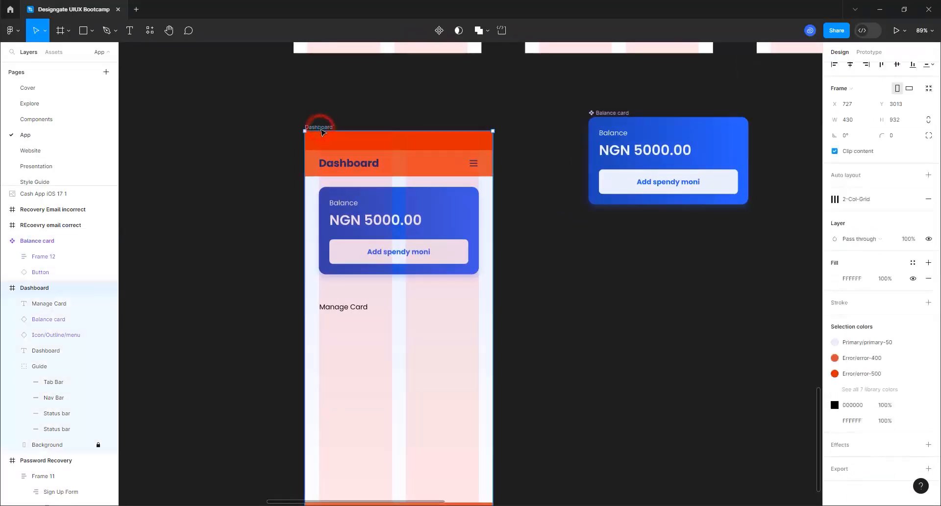
scroll(248, 366, "up", 3)
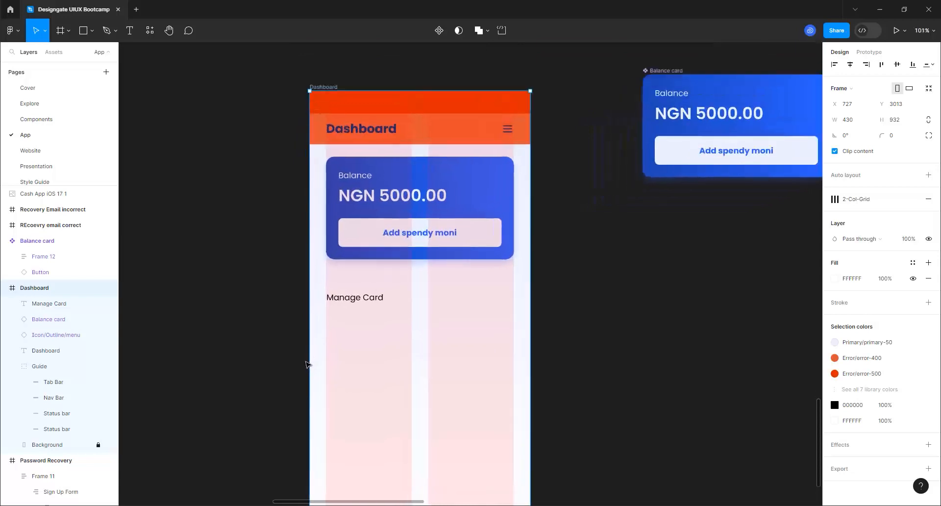
scroll(365, 294, "up", 2)
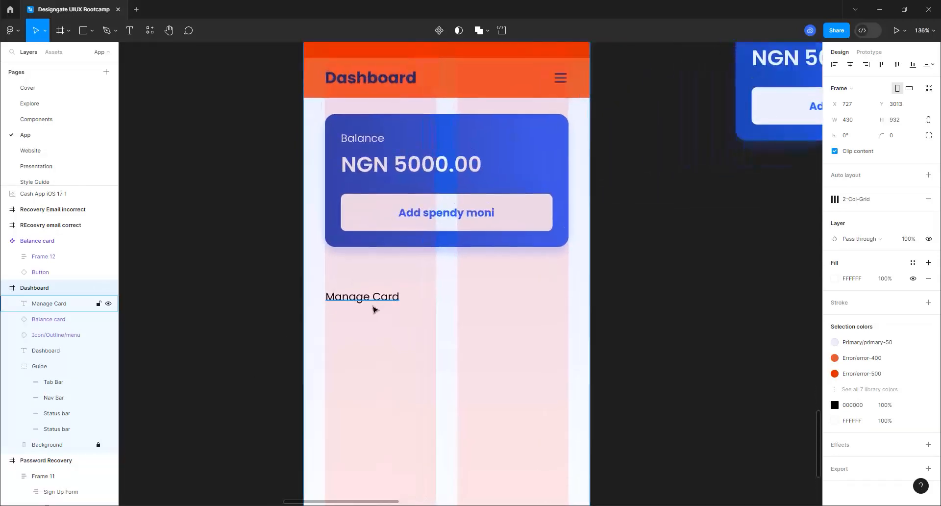
scroll(375, 301, "up", 2)
left_click(376, 300)
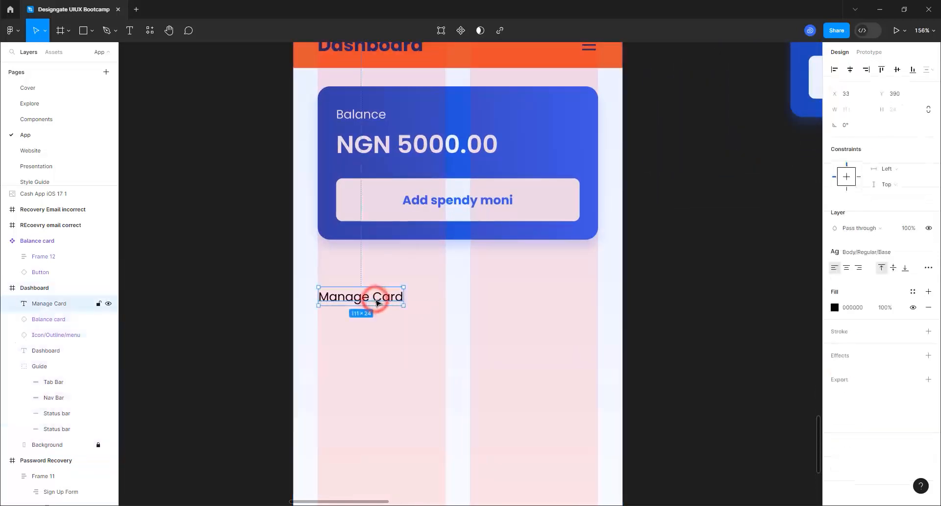
key("ctrl+d")
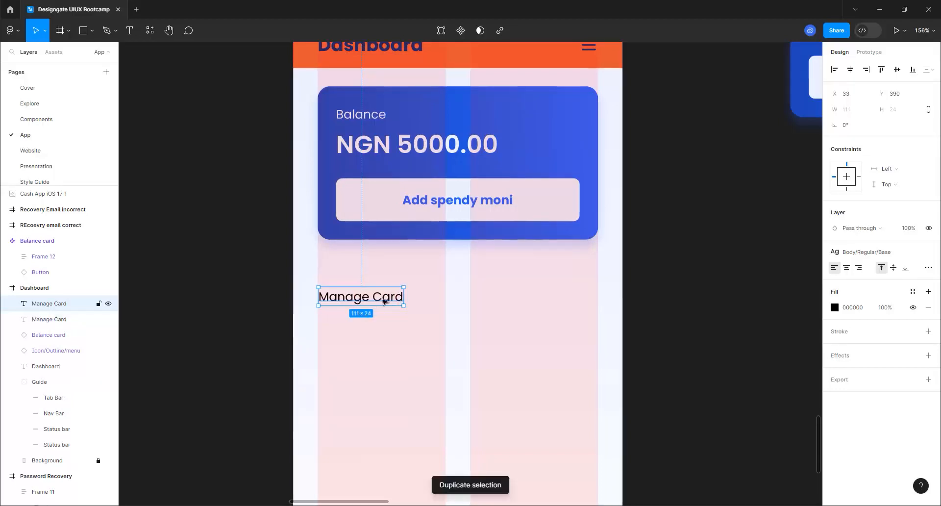
left_click_drag(378, 303, 548, 302)
Step: Change the duplicated label's text to "XXXX" and set its opacity to 40%
double_click(547, 303)
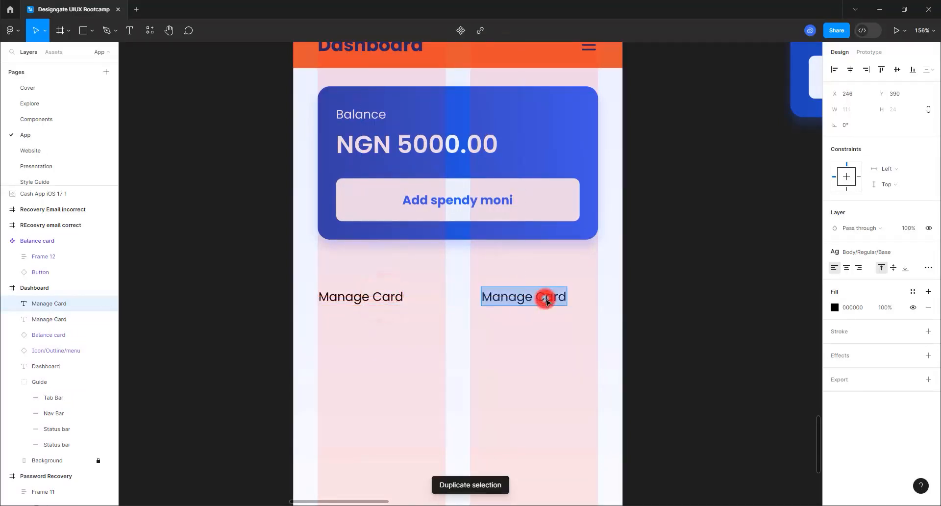
type("XXXX")
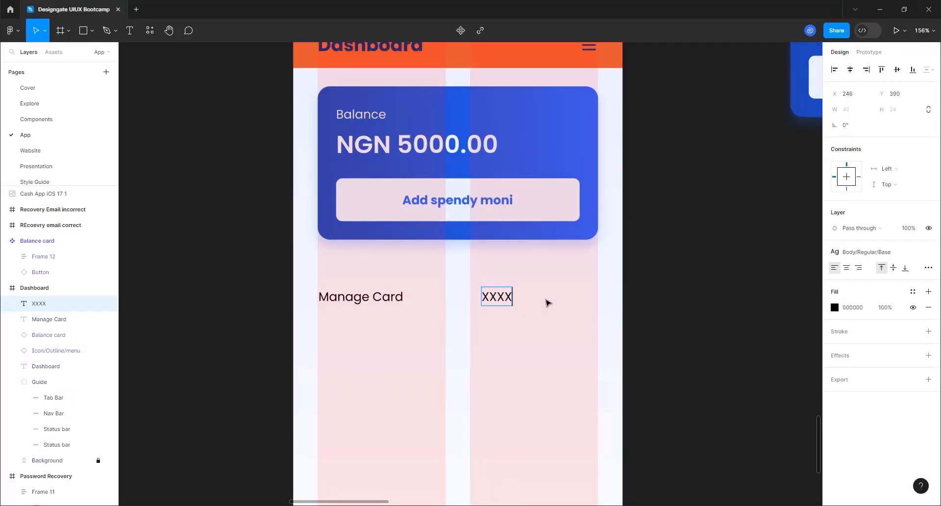
key("Escape")
key("4")
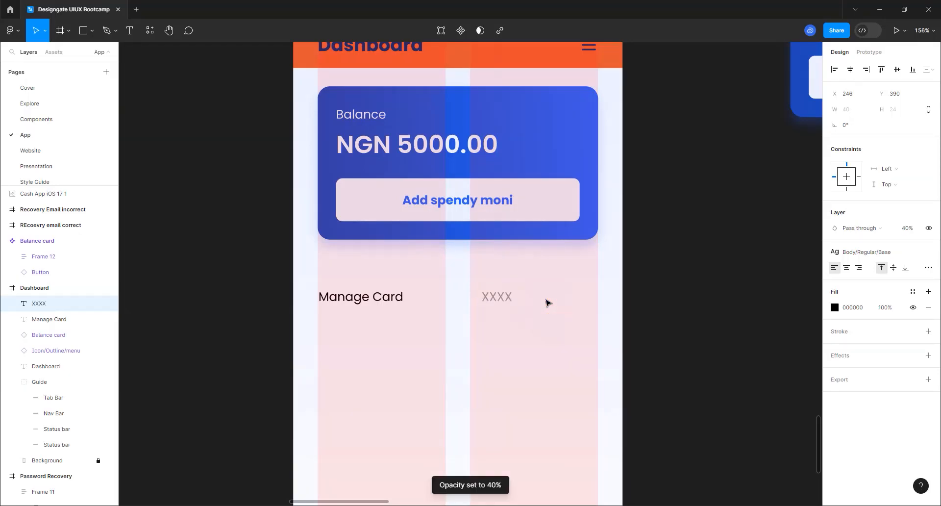
Step: Set the opacity of the XXXX label in the second grid column to 100%
left_click(497, 297)
left_click(597, 328)
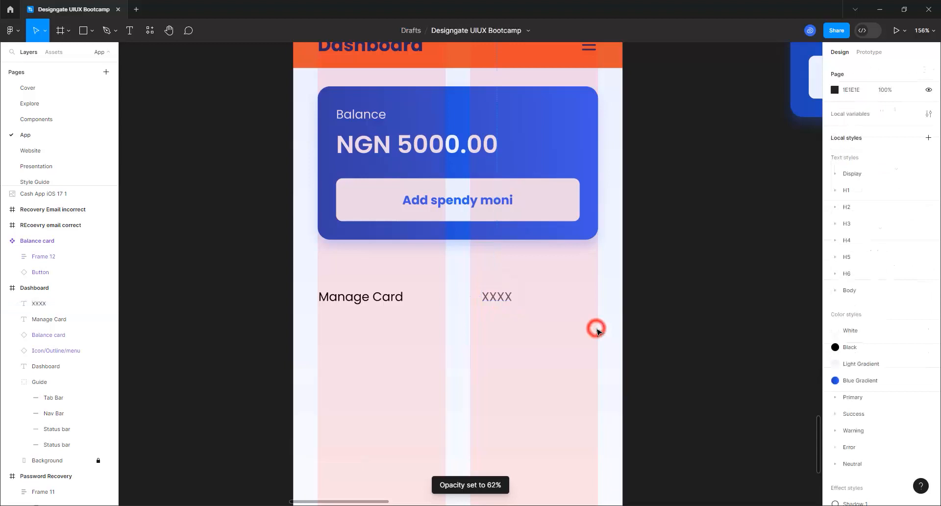
left_click(372, 295)
left_click(511, 298)
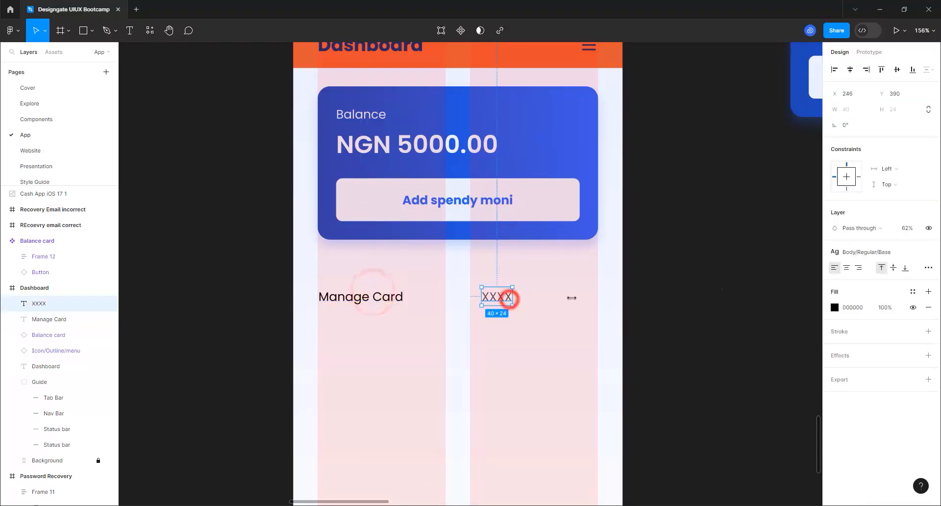
left_click(906, 229)
type("100")
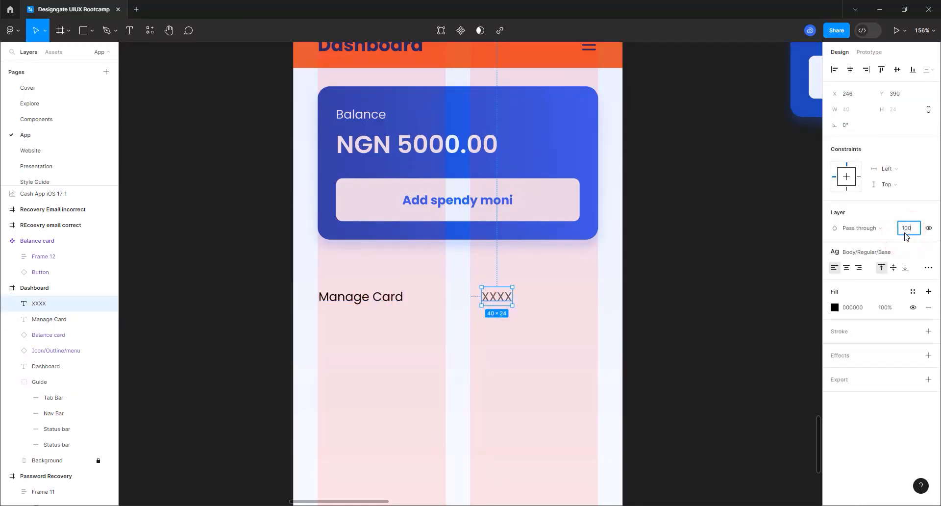
key("Return")
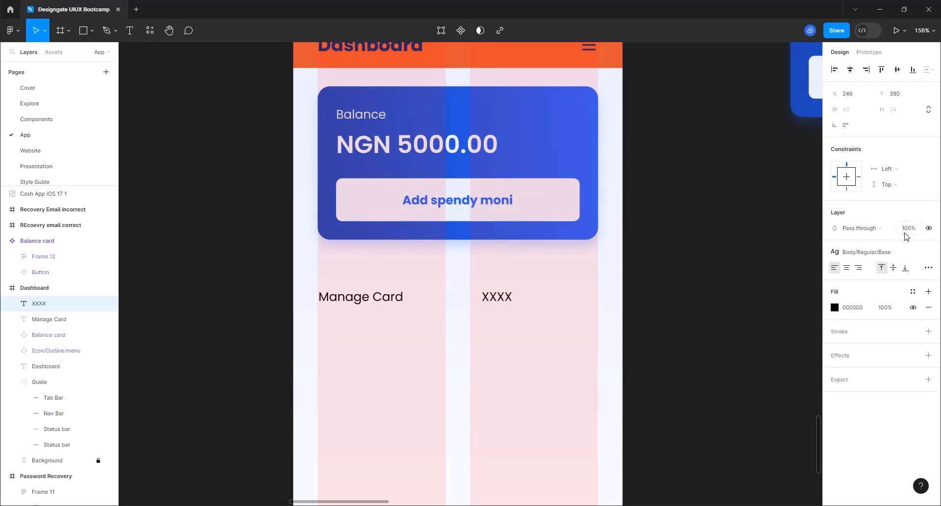
Step: Append the sample card's last four digits after XXXX in the masked card number label
double_click(501, 301)
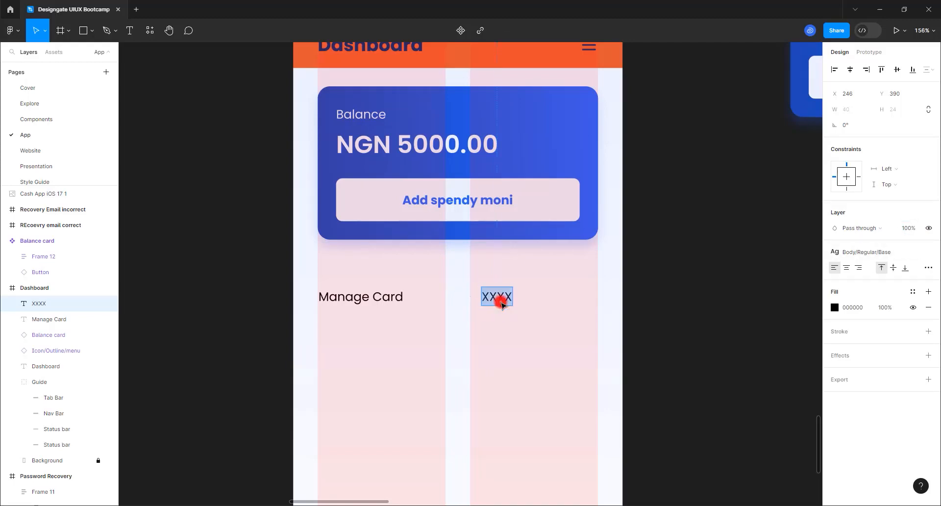
left_click(508, 298)
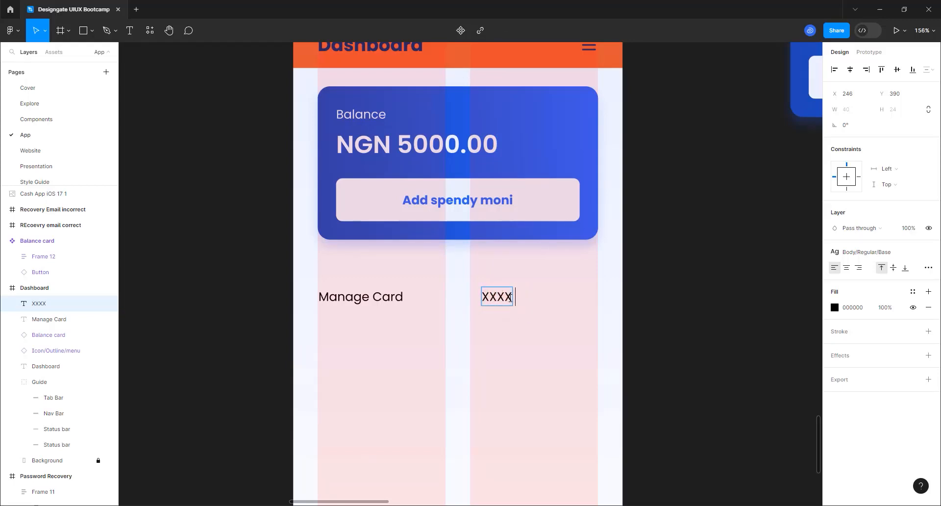
type("4562")
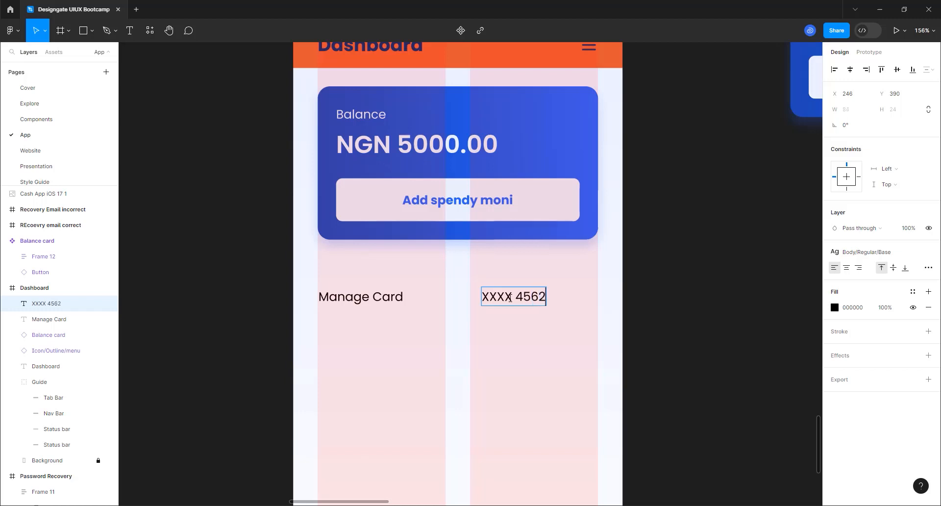
left_click(553, 325)
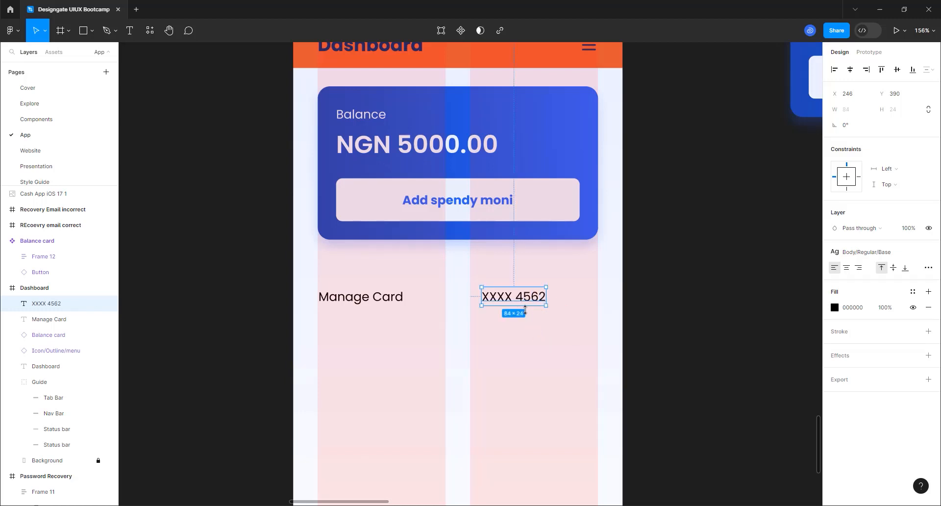
Step: Detach the text style from the masked card number label and set its Poppins weight to SemiBold
left_click(881, 267)
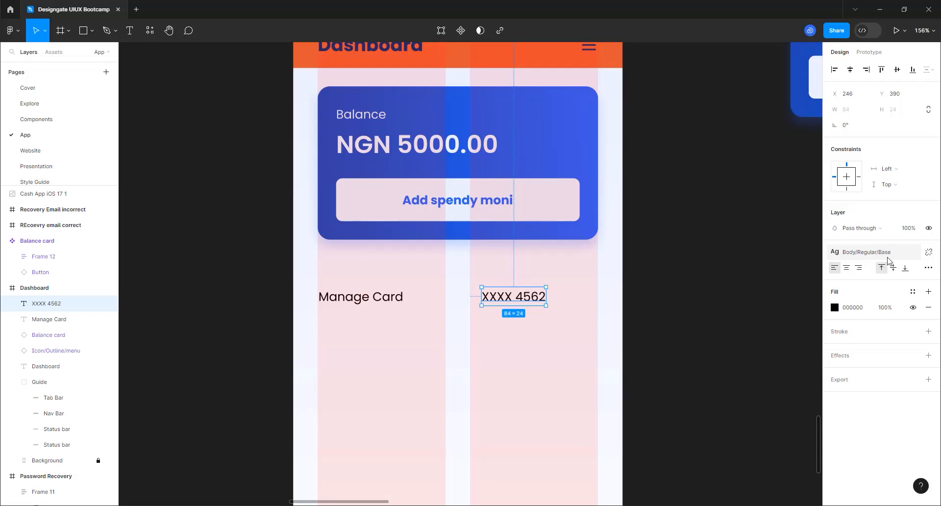
left_click(929, 254)
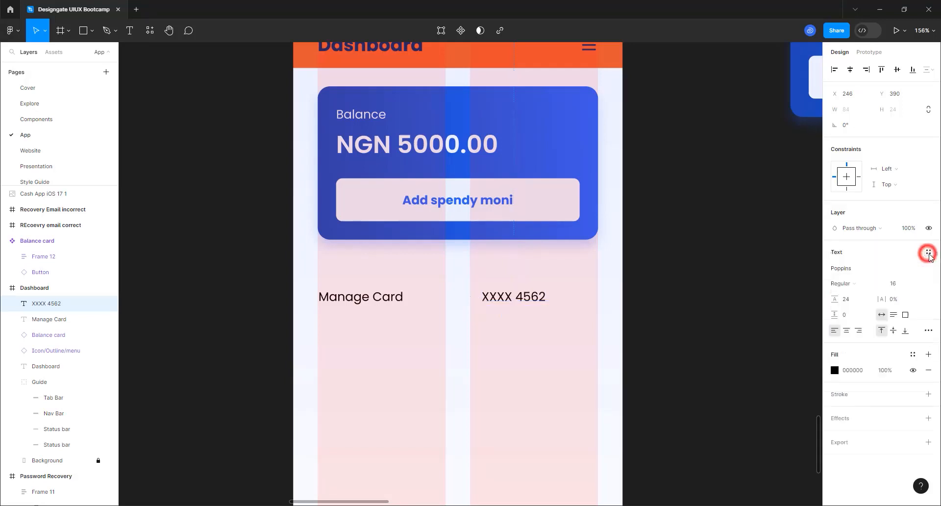
left_click(856, 285)
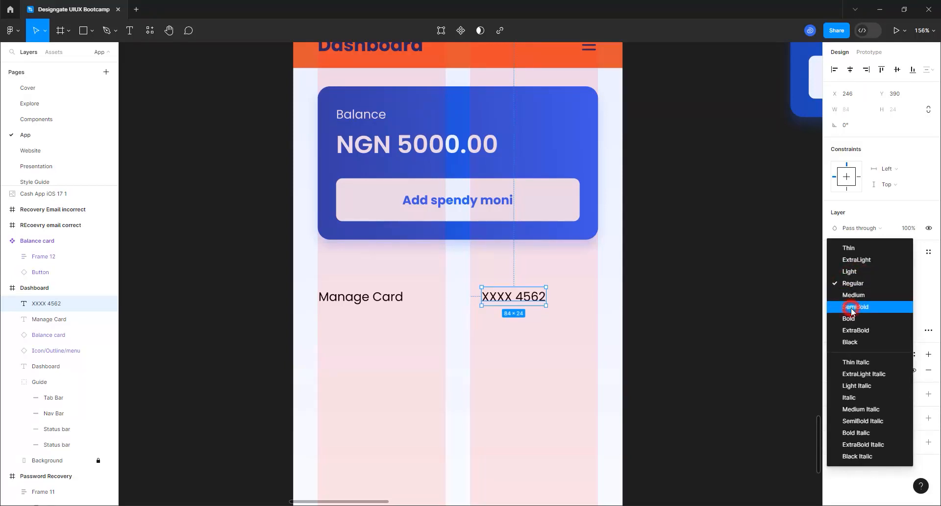
left_click(855, 306)
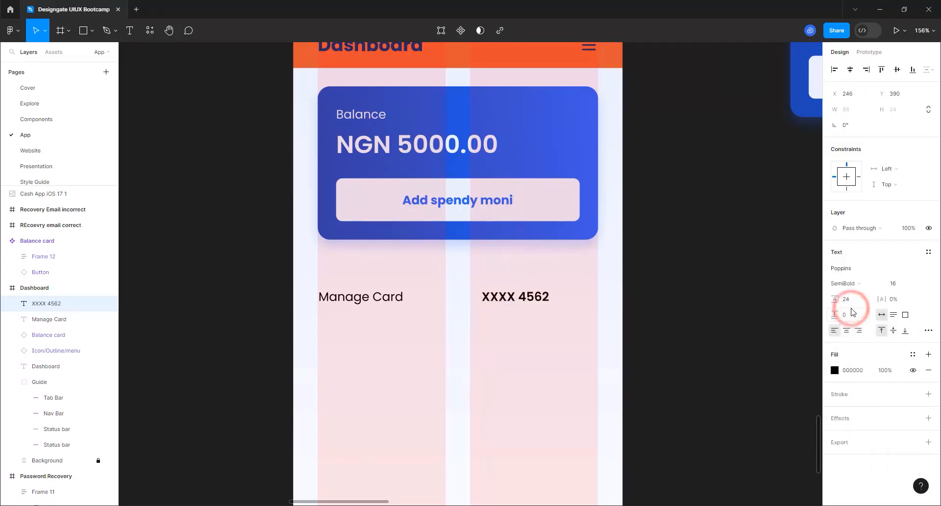
Step: Create a text style named "Body/Semibold/Base" from the masked card number label
left_click(931, 253)
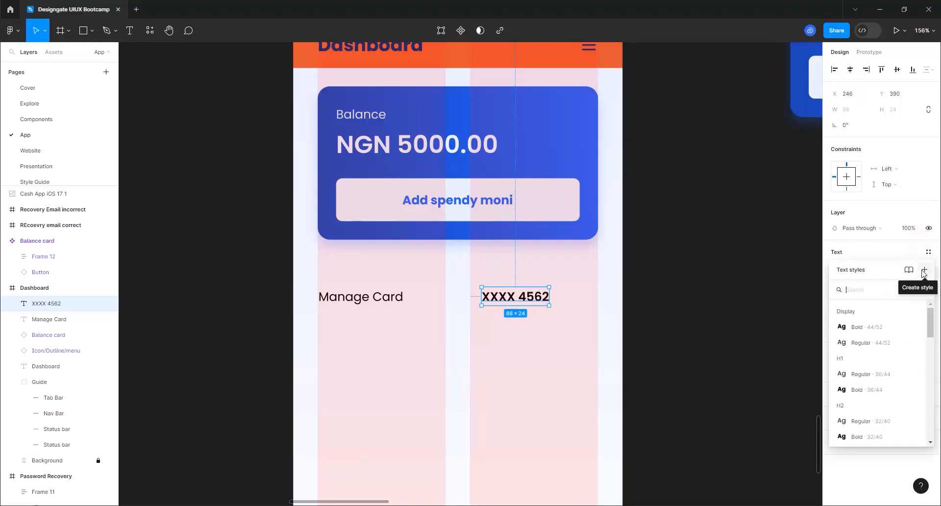
left_click(923, 271)
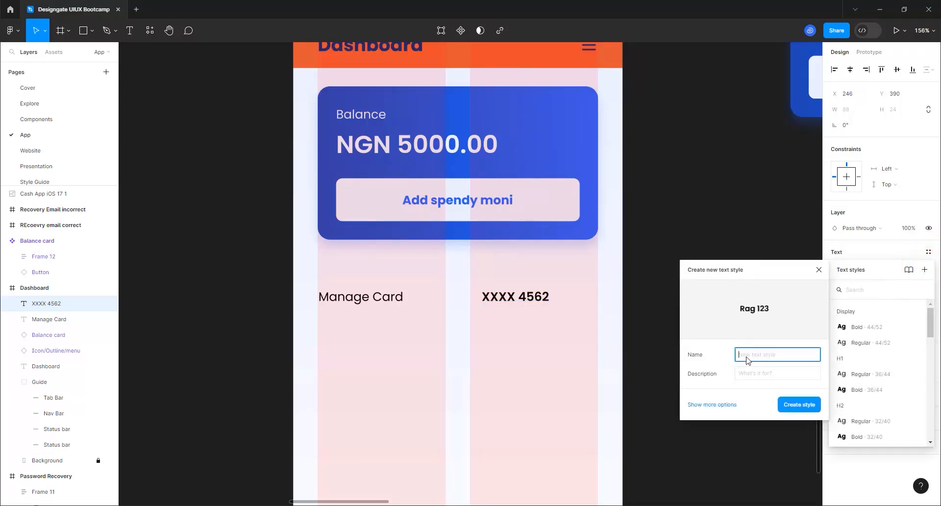
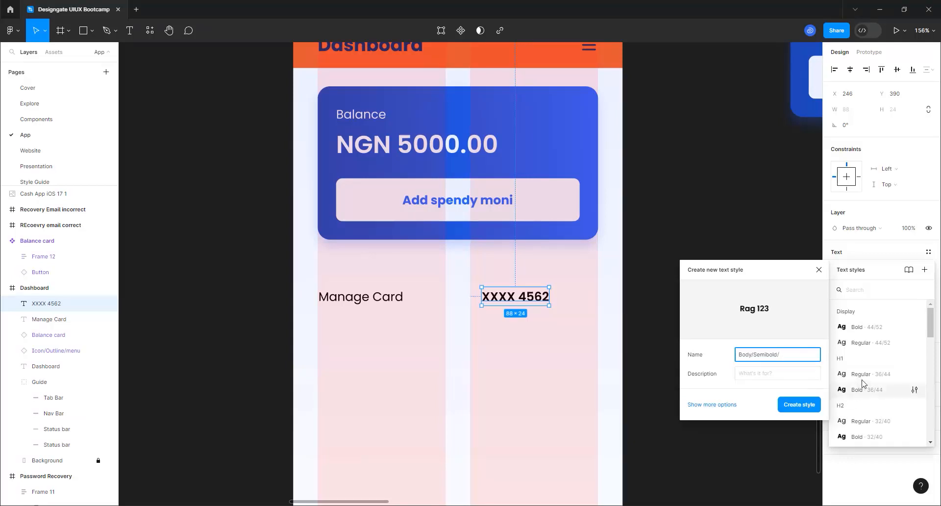
scroll(860, 385, "down", 8)
scroll(863, 383, "down", 2)
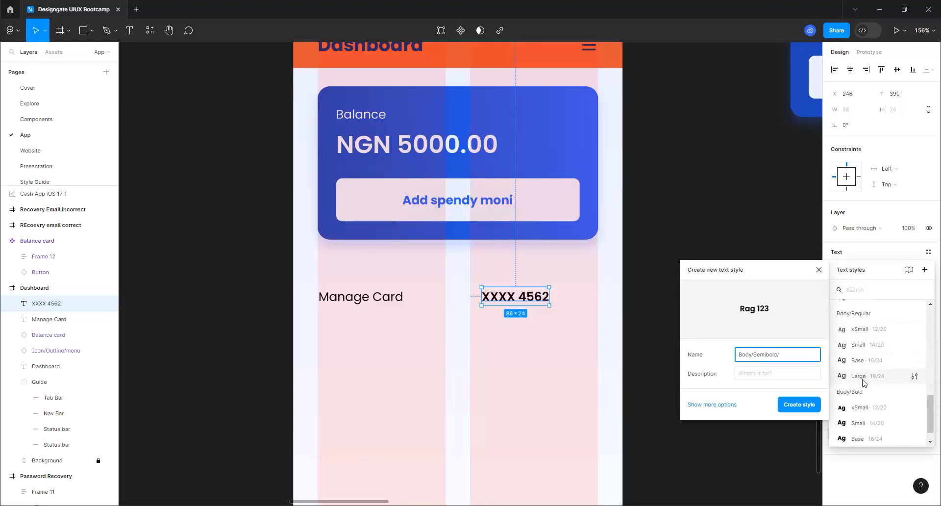
scroll(861, 396, "down", 1)
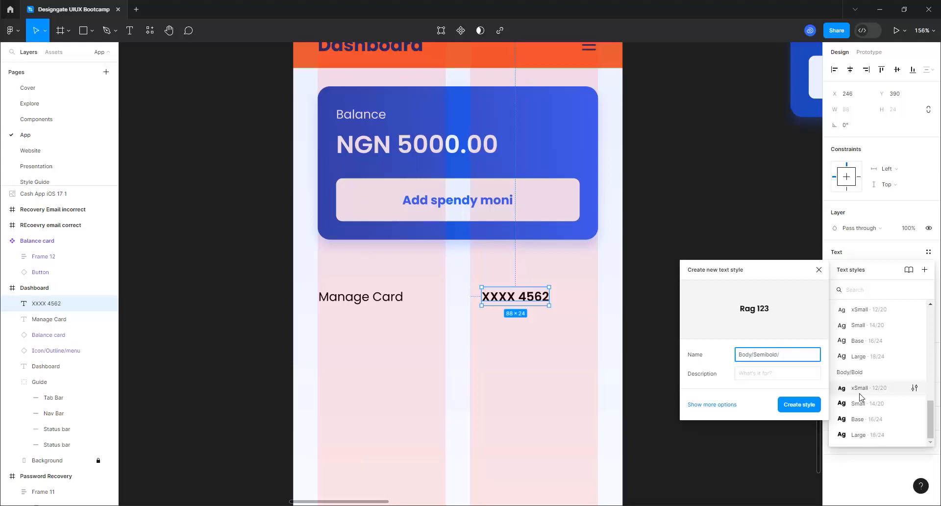
scroll(861, 396, "up", 5)
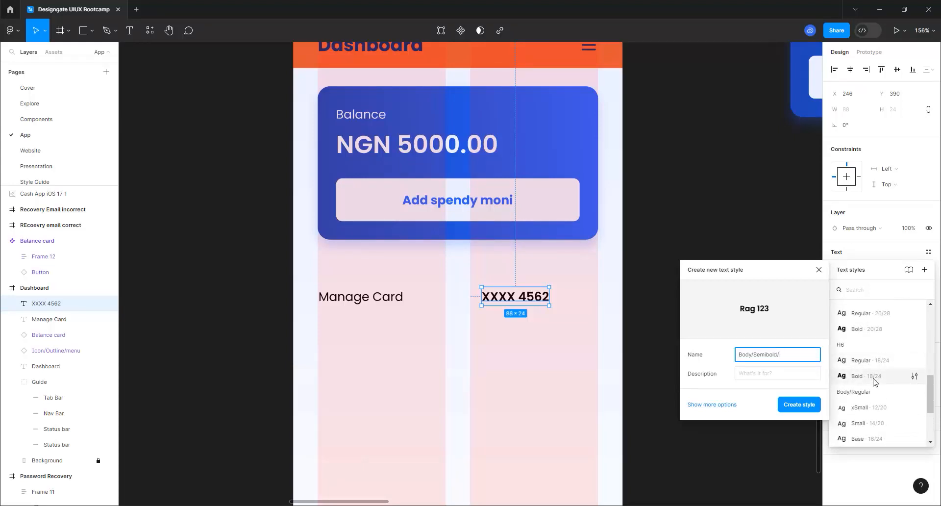
scroll(874, 381, "down", 2)
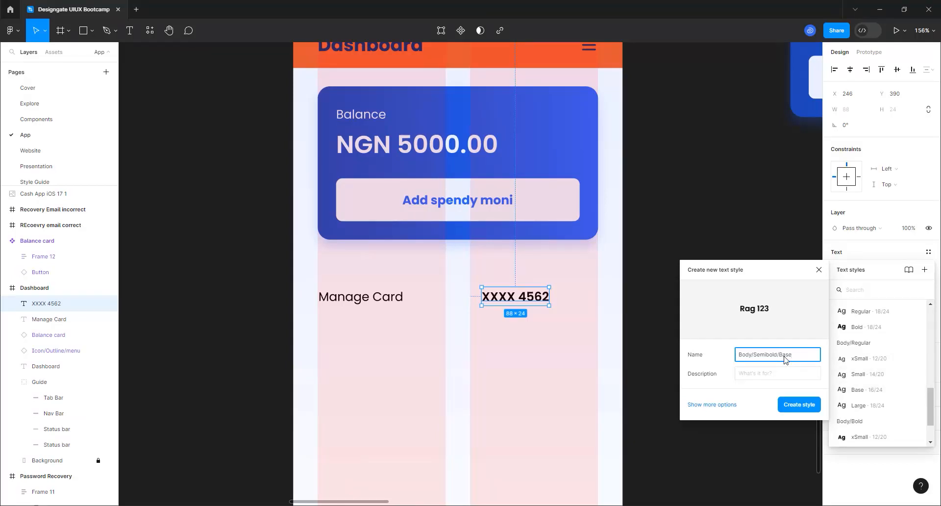
left_click(792, 409)
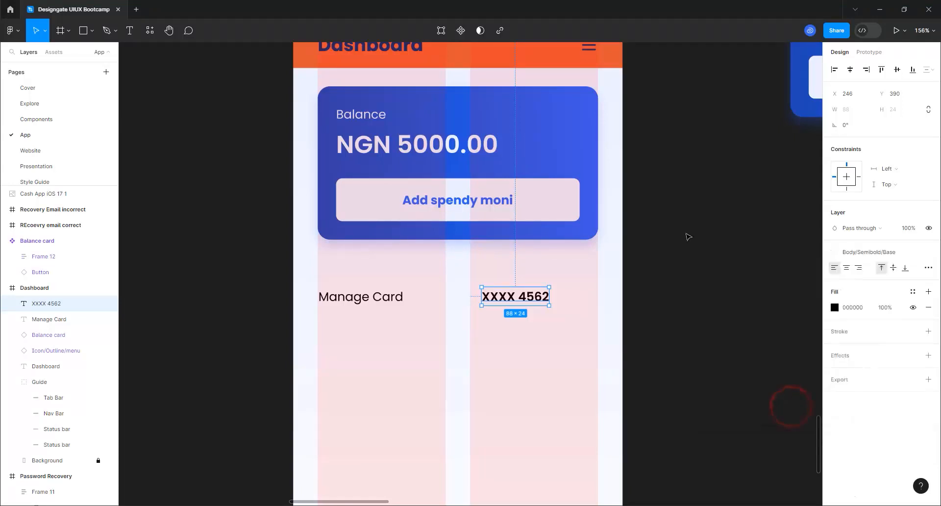
Step: Examine the Regular, Bold and Semibold groups of the local Body text styles and the style applied to the masked card number label
left_click(719, 264)
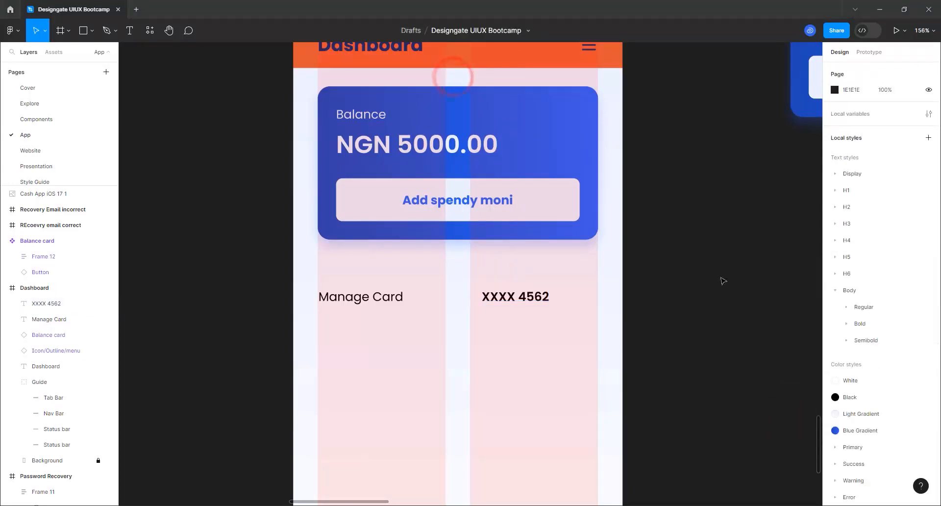
left_click(870, 308)
left_click(866, 323)
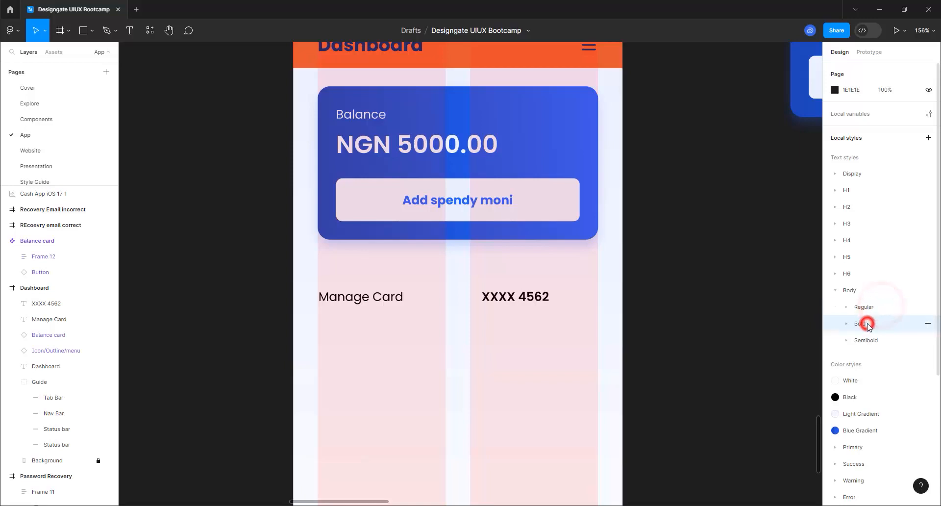
left_click_drag(870, 340, 872, 332)
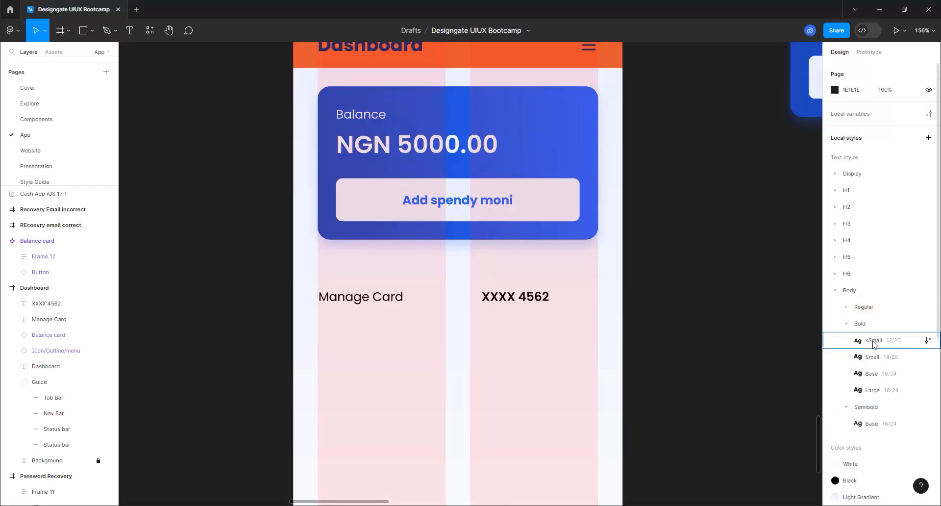
left_click(846, 324)
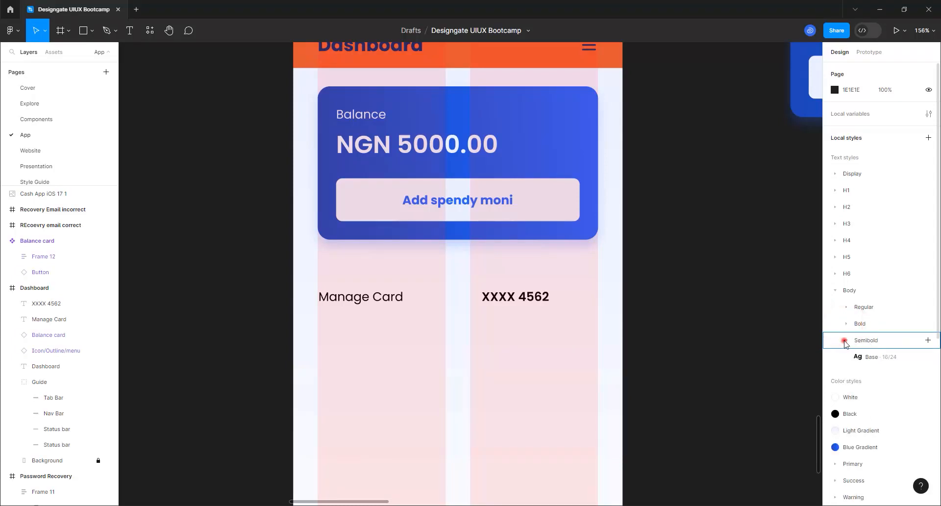
left_click(846, 340)
left_click(515, 300)
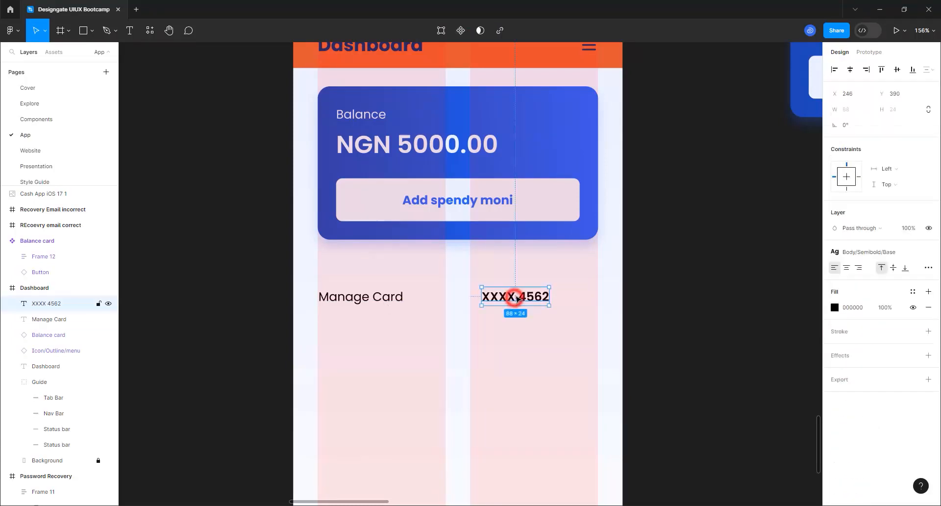
left_click(546, 343)
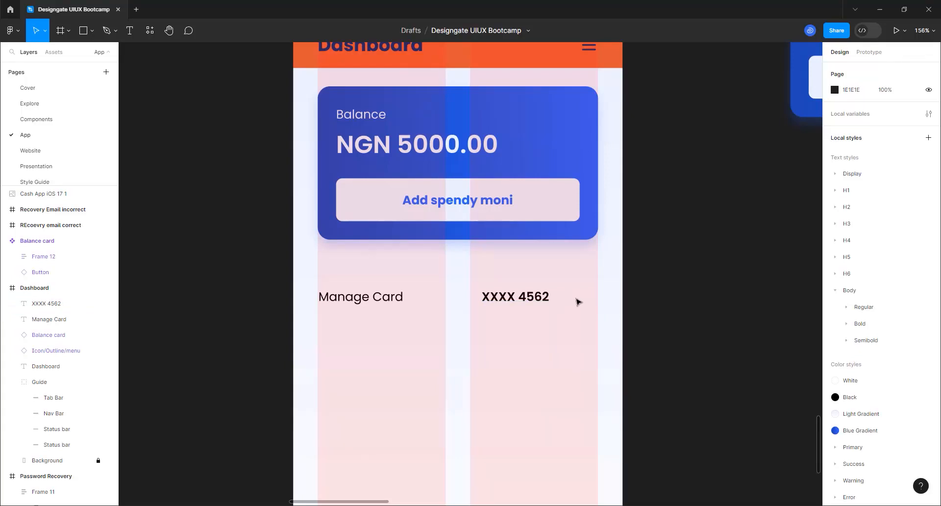
Step: Find the Brandfetch plugin among the community plugins and run it
left_click(12, 31)
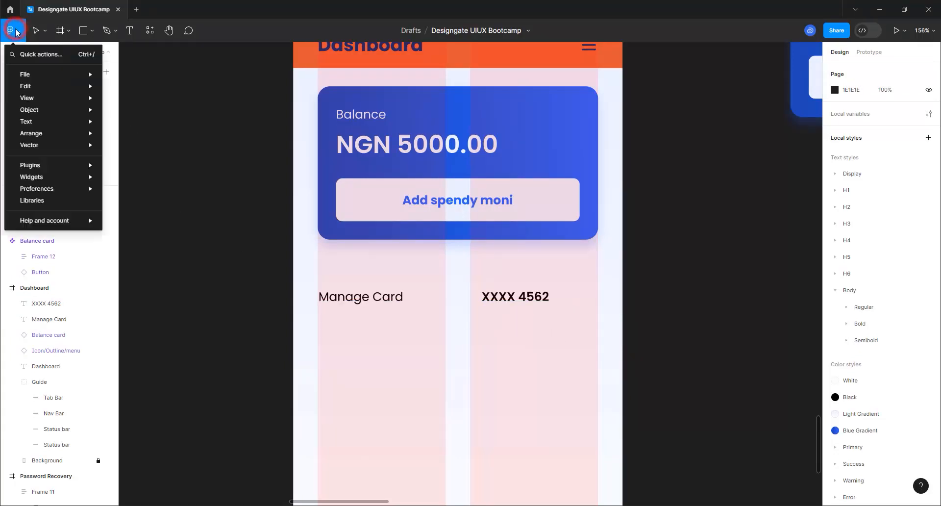
mouse_move(55, 164)
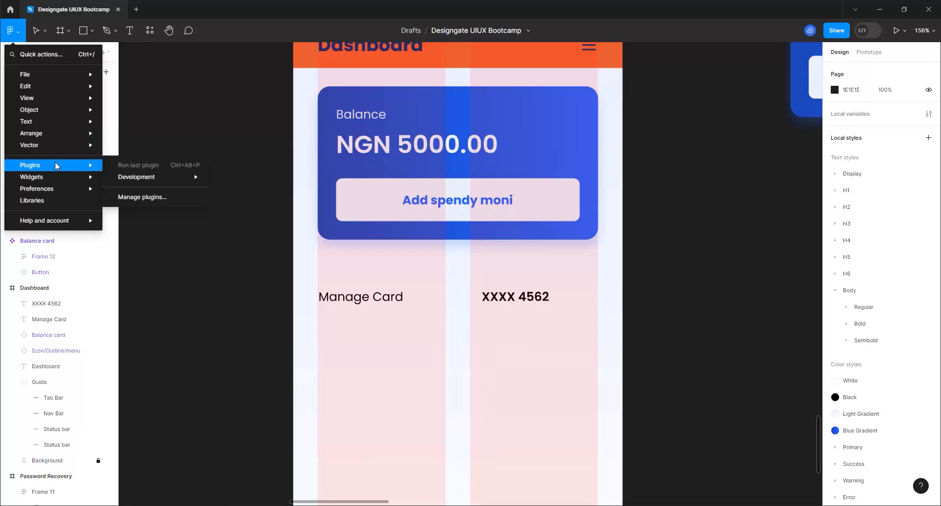
left_click(161, 198)
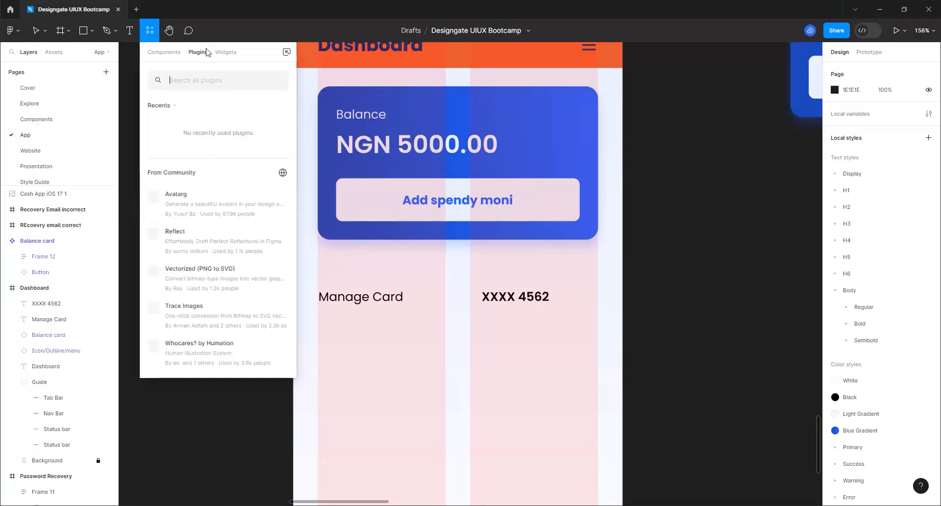
left_click(195, 81)
type("brandfetch")
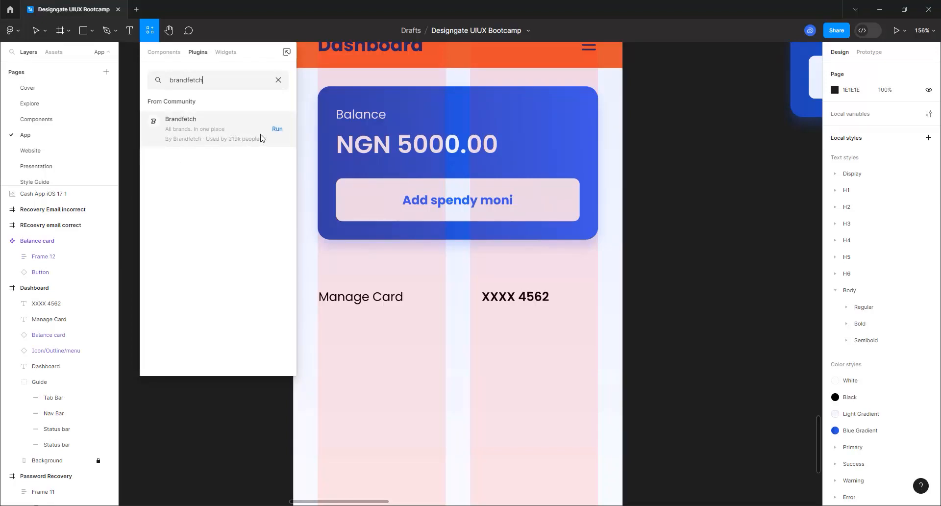
left_click(276, 129)
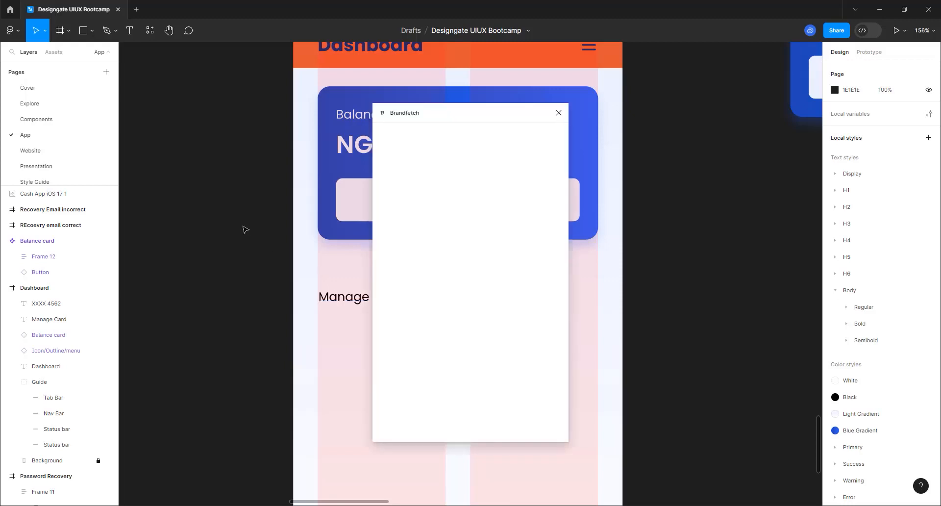
Step: Search Brandfetch for "mastercard" and open the Symbol logo of the mastercard.com brand
left_click(443, 169)
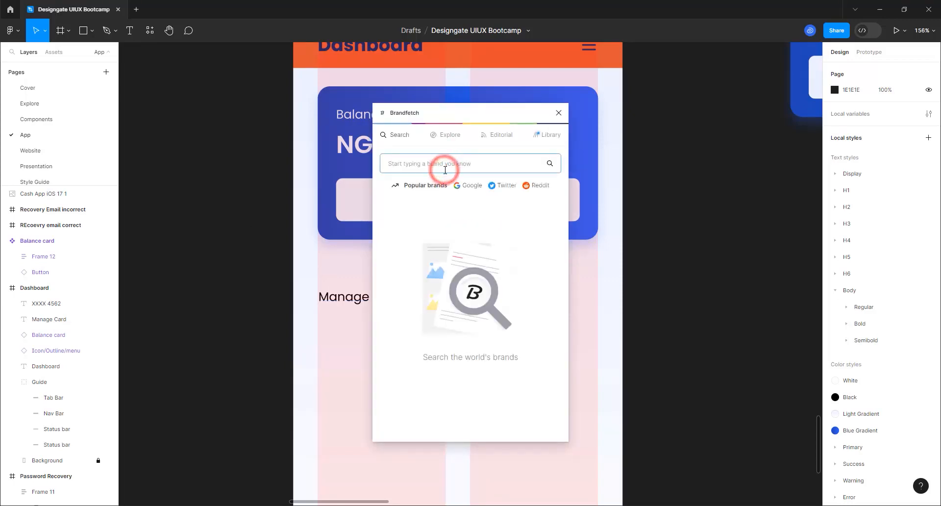
type("mastercard")
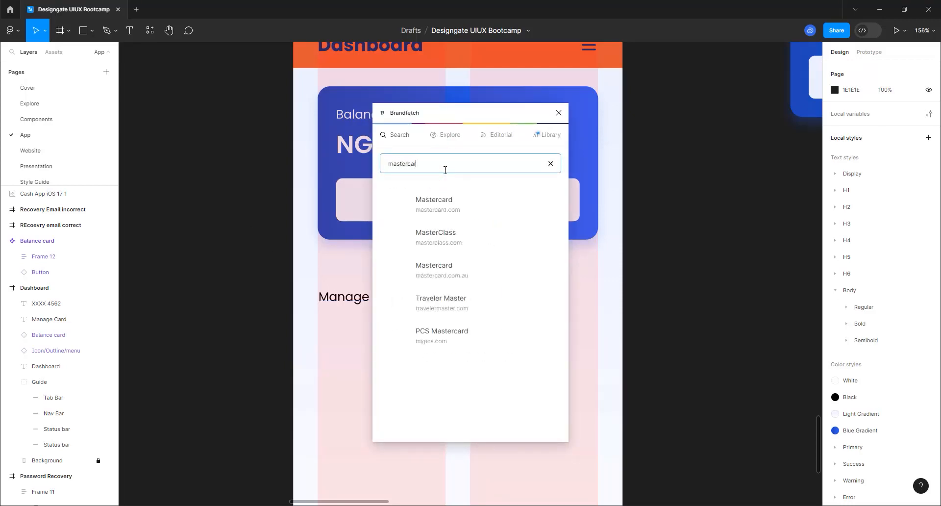
left_click(448, 205)
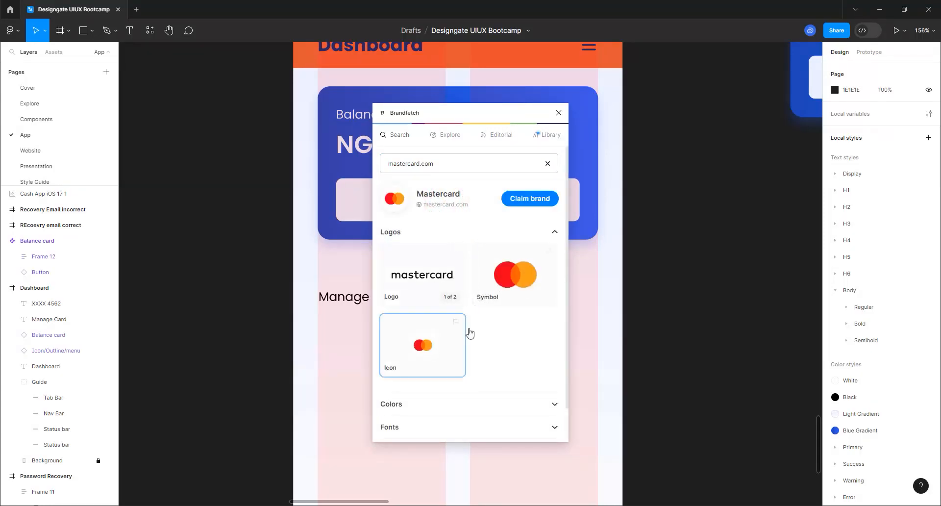
left_click(508, 273)
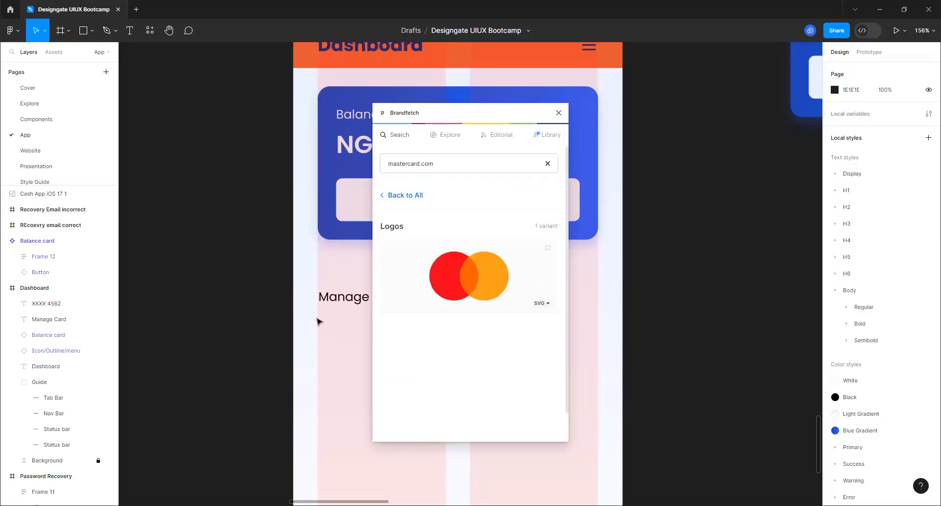
Step: Insert the Mastercard symbol as an SVG on the canvas beside the Dashboard frame and close the Brandfetch plugin
scroll(319, 321, "down", 6)
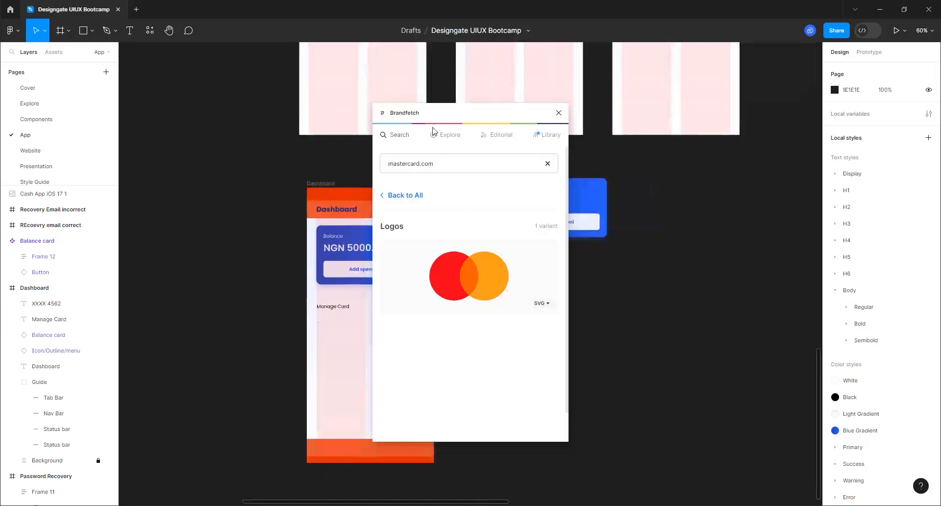
left_click_drag(448, 113, 699, 165)
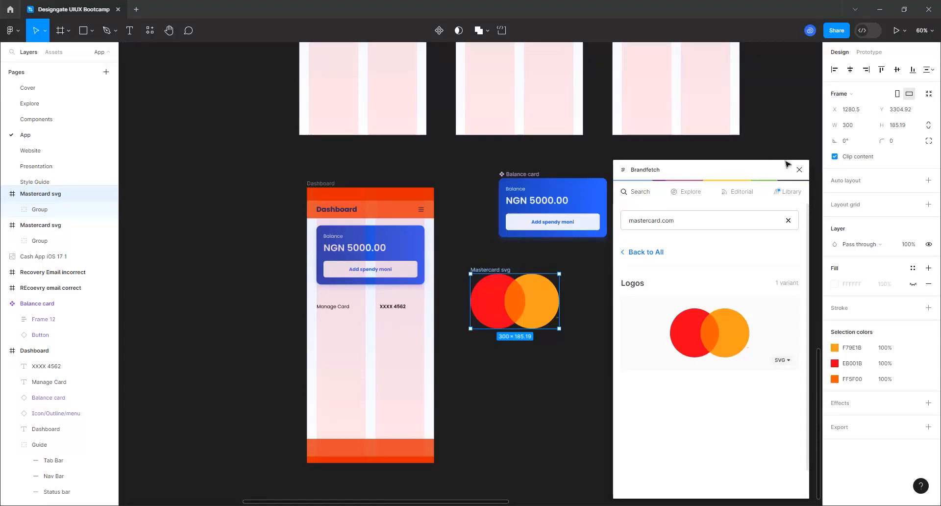
left_click(799, 170)
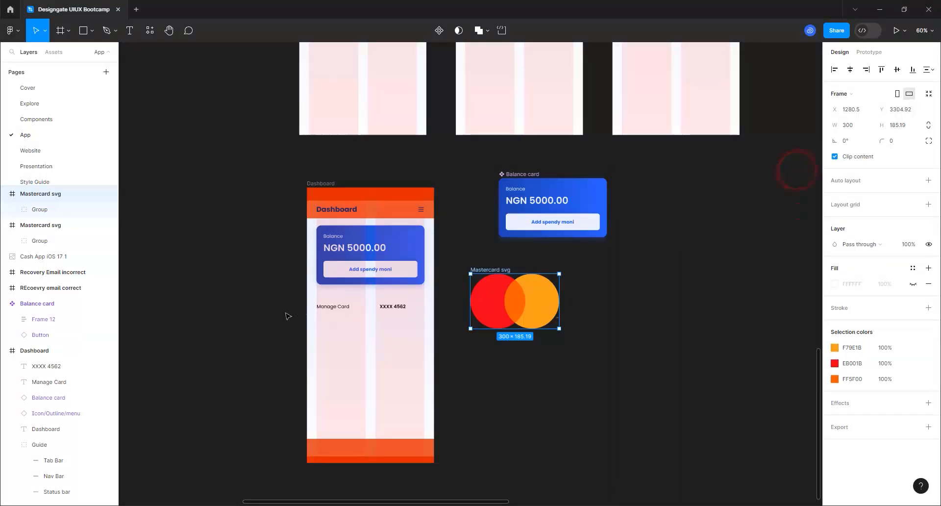
Step: Move the upper Mastercard logo frame aside and delete the duplicate underneath, keeping a single logo beside the Dashboard frame
scroll(299, 313, "up", 4)
scroll(566, 262, "up", 4)
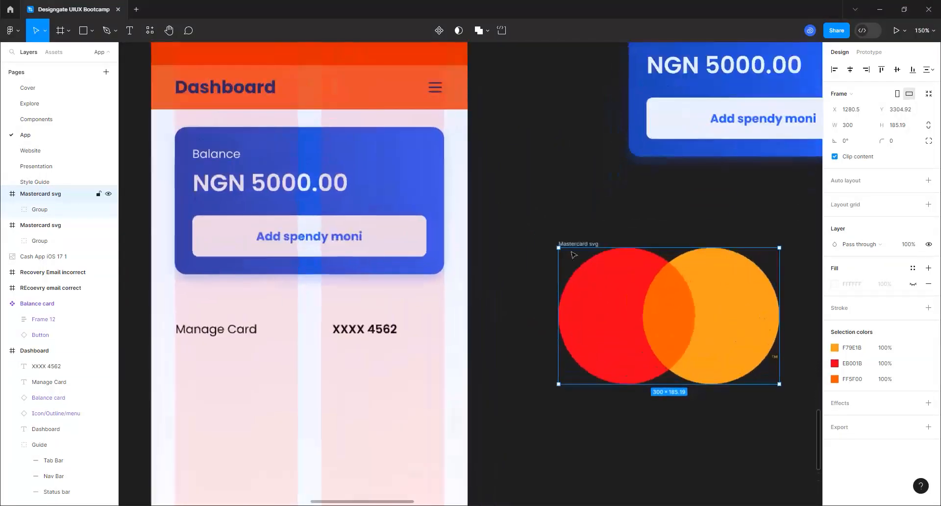
left_click_drag(574, 243, 511, 305)
left_click(566, 243)
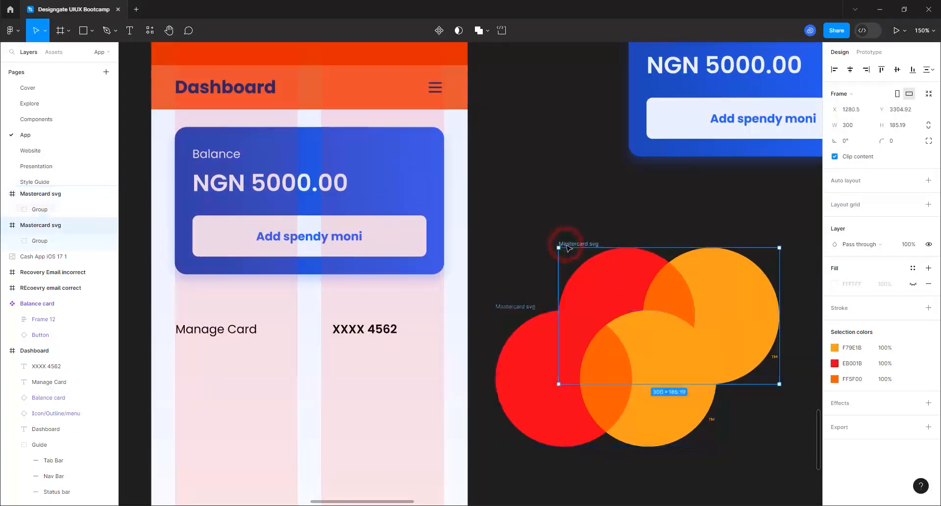
key("Delete")
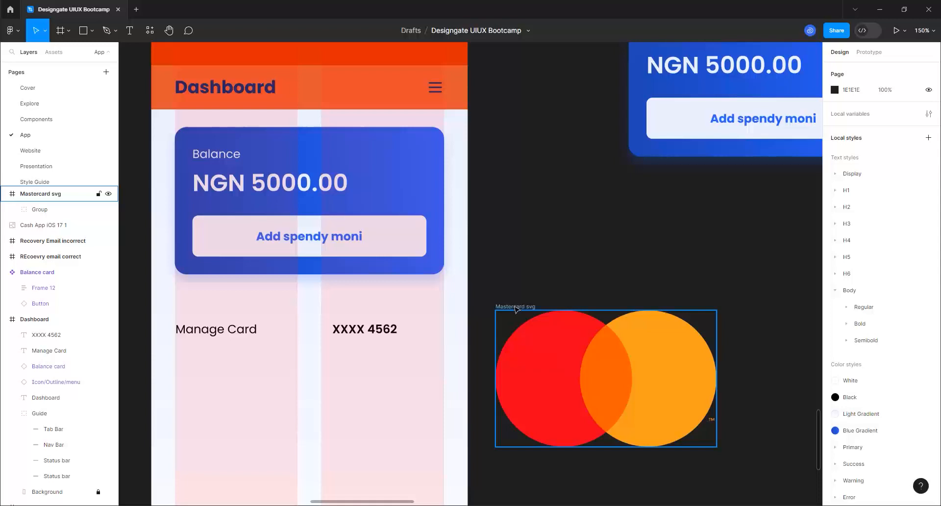
left_click(643, 382)
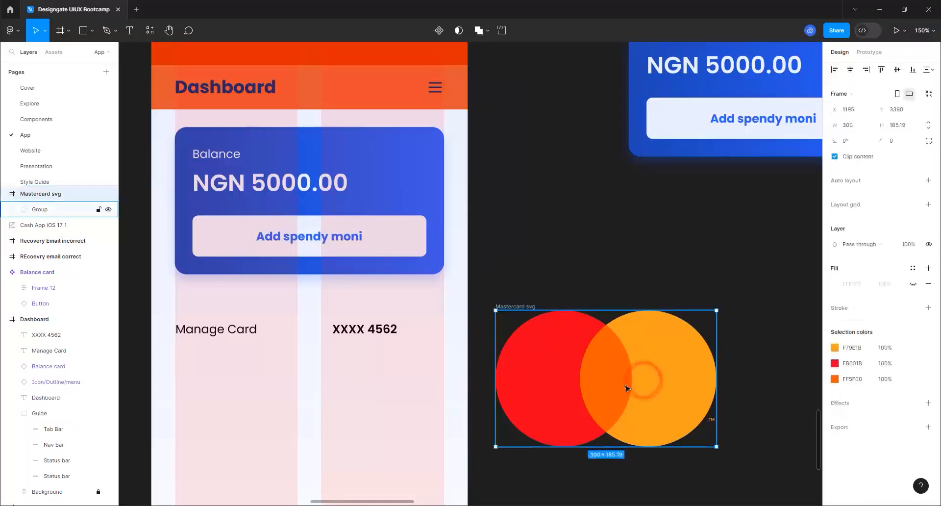
left_click(501, 251)
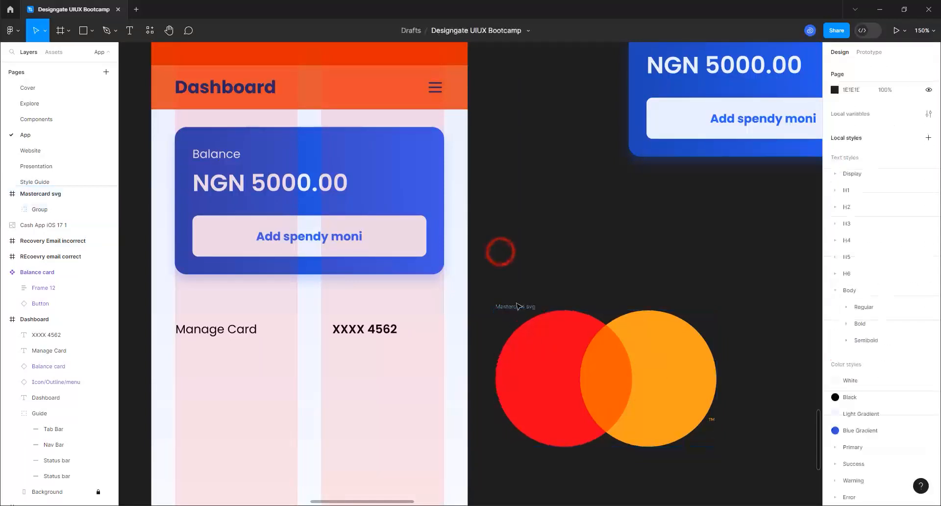
Step: Scale the Mastercard logo proportionally to a height of 20
left_click(512, 307)
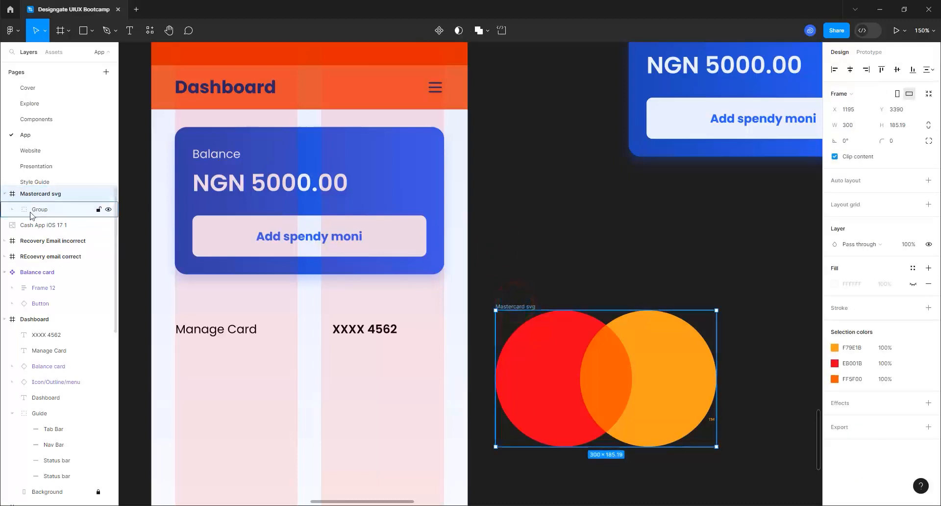
left_click(5, 195)
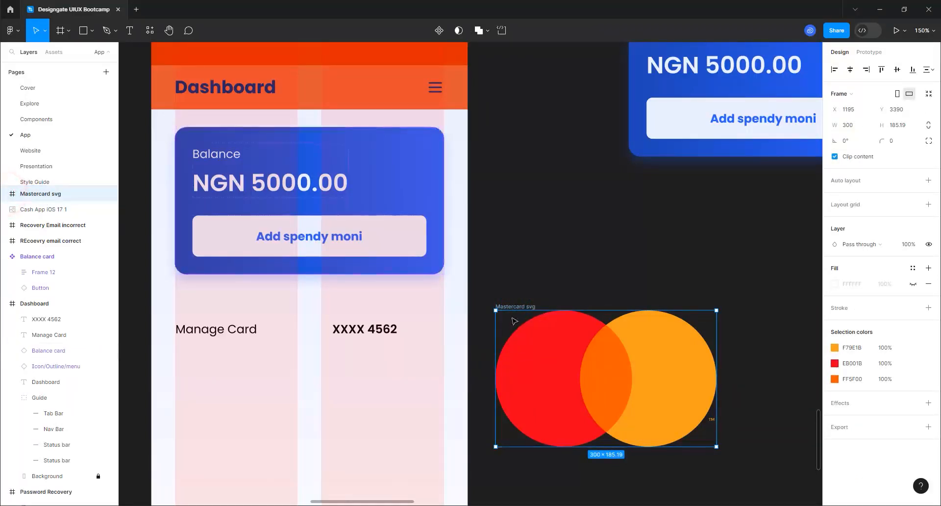
left_click_drag(522, 297, 519, 279)
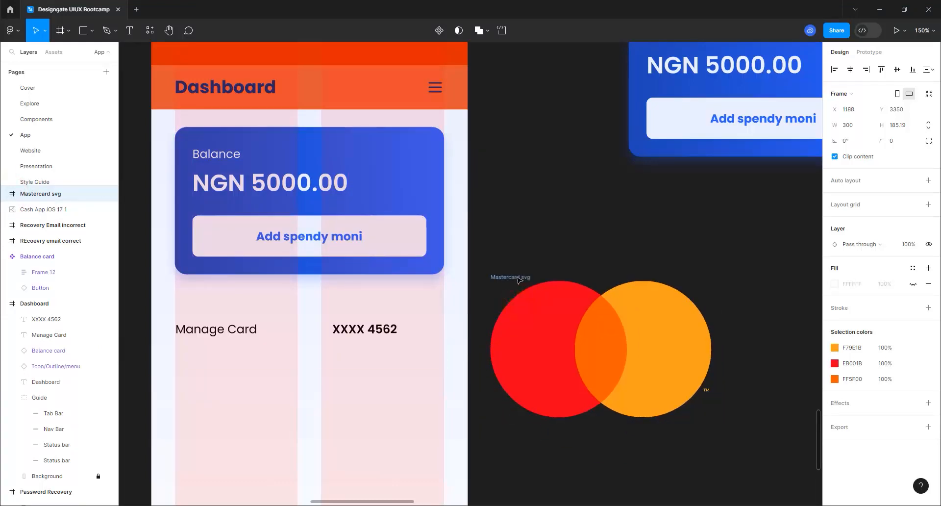
key("k")
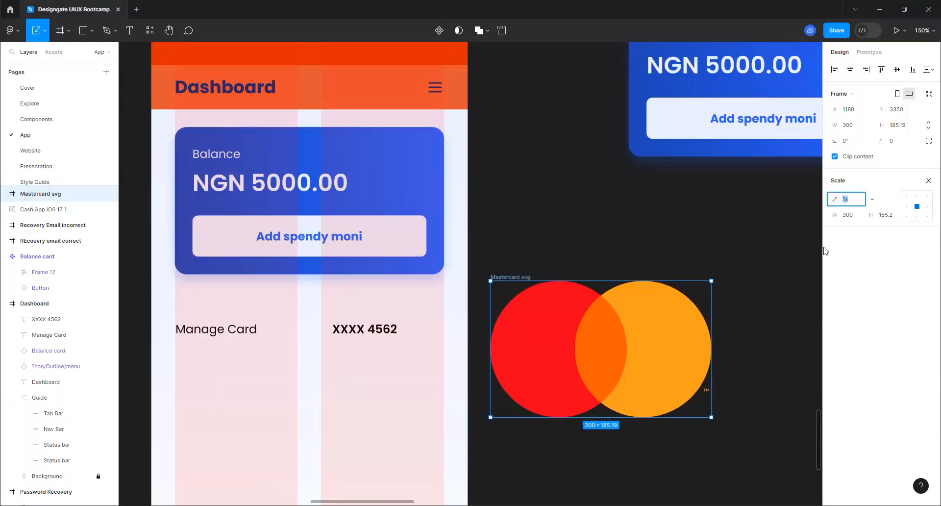
left_click(885, 215)
type("20")
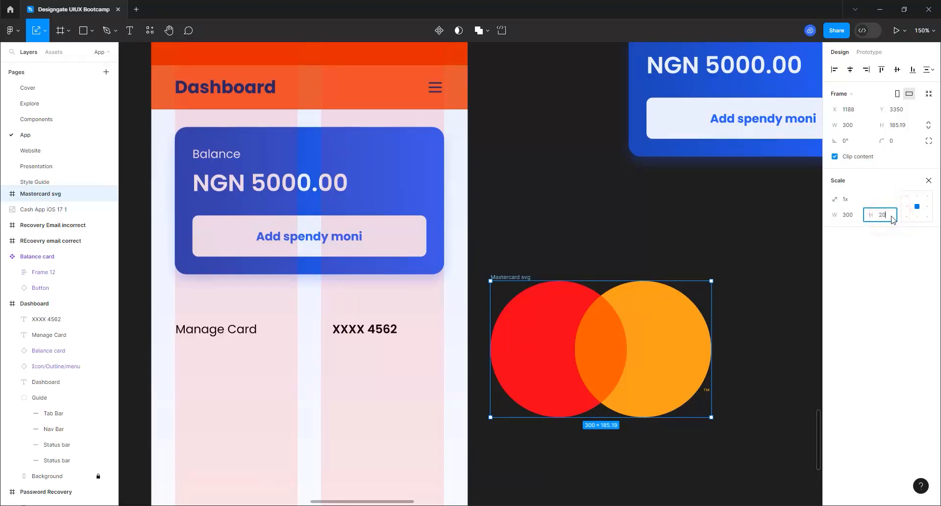
key("Return")
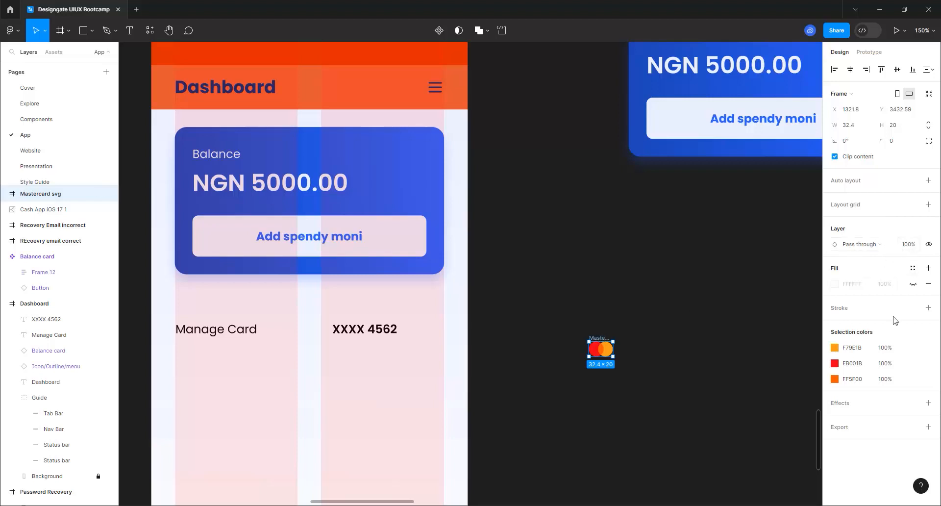
Step: Scale the Mastercard logo proportionally to a height of 16
key("k")
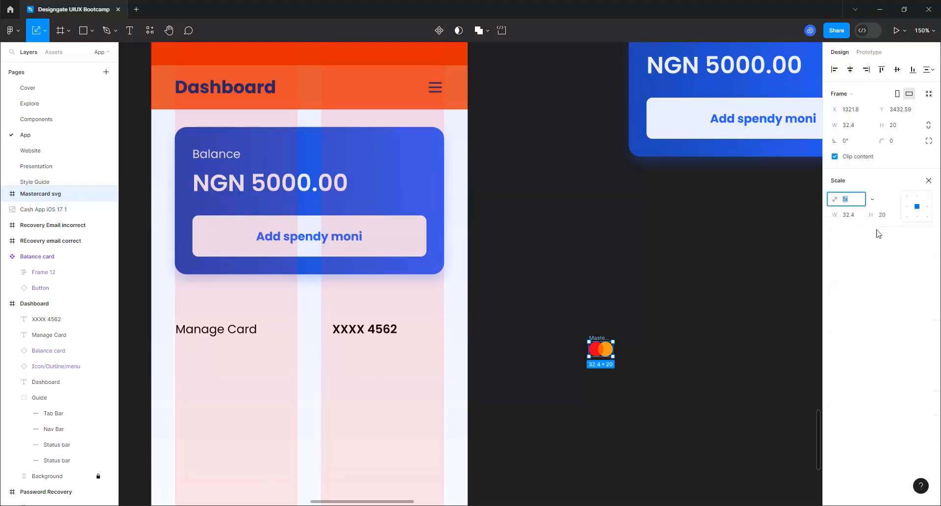
left_click(878, 214)
type("16")
key("Return")
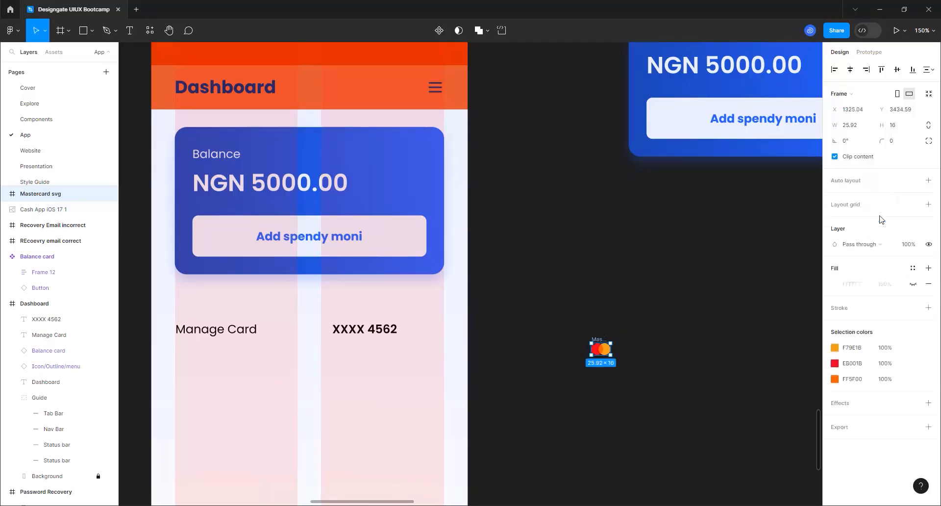
Step: Place the Mastercard logo in the Manage Card row of the Dashboard frame and move the masked card number closer to it
left_click_drag(602, 341, 430, 319)
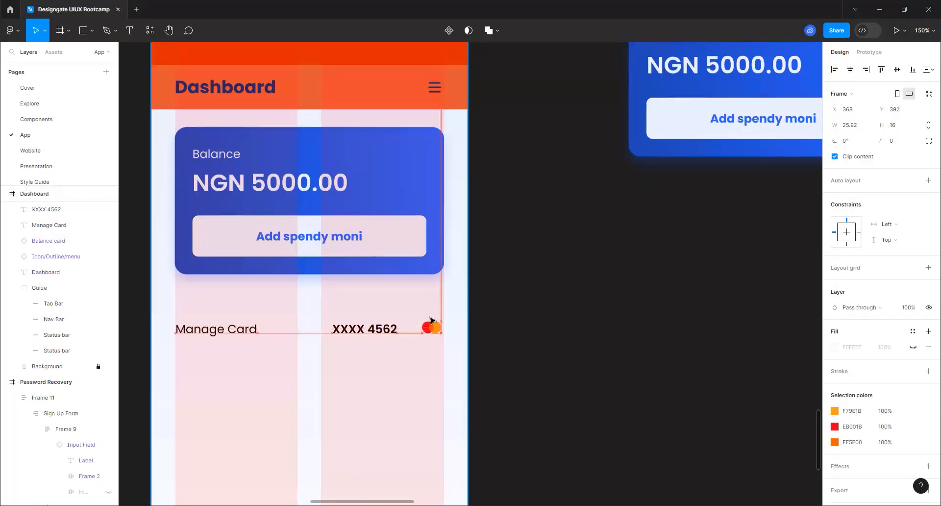
scroll(511, 332, "down", 3)
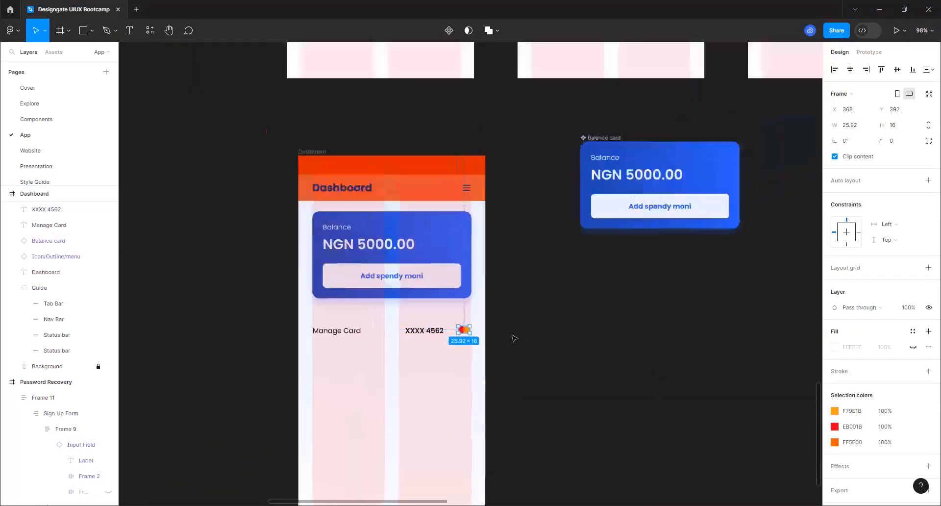
left_click(312, 151)
scroll(464, 332, "up", 10)
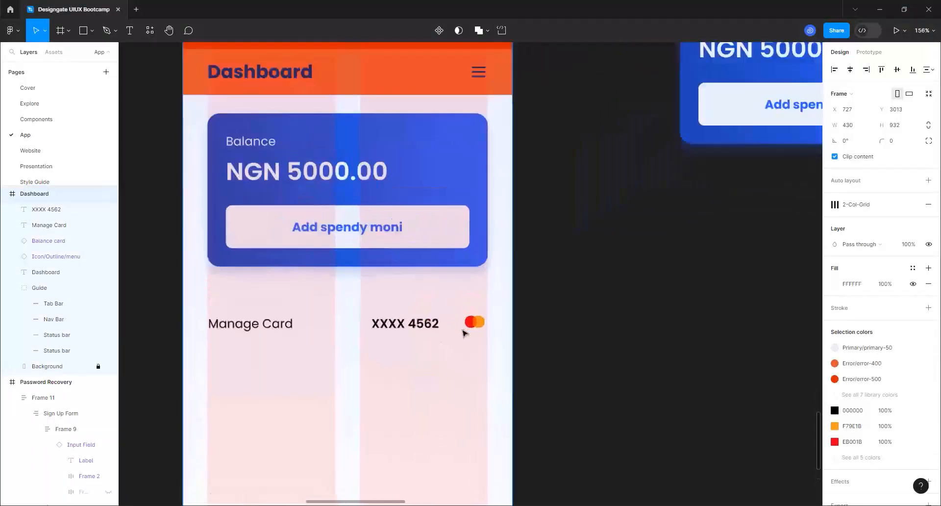
left_click(492, 322)
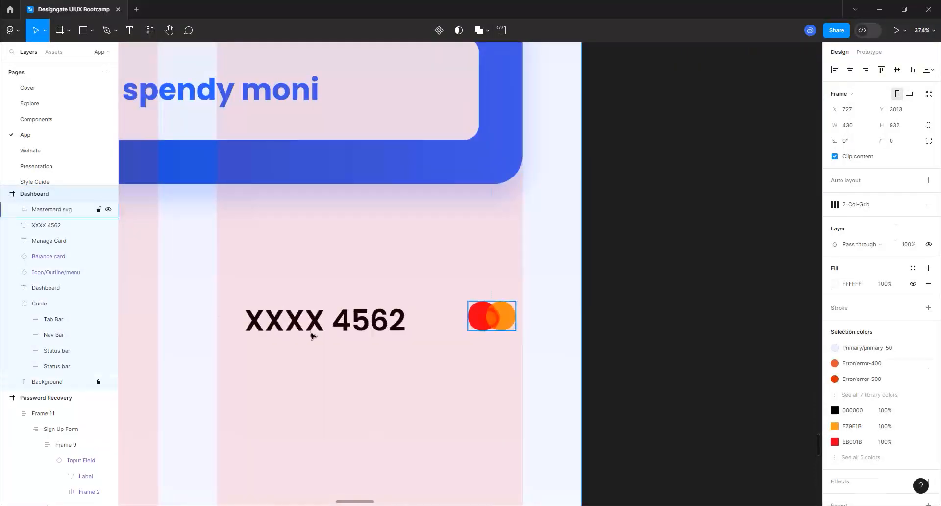
left_click(350, 318)
left_click_drag(360, 322, 410, 319)
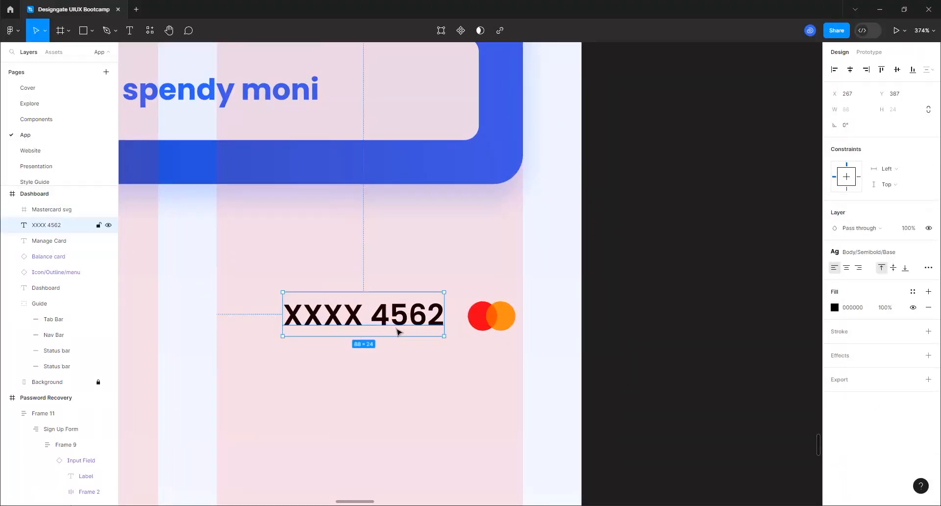
Step: Apply the primary-500 color style to the masked card number text
left_click(864, 251)
left_click(864, 252)
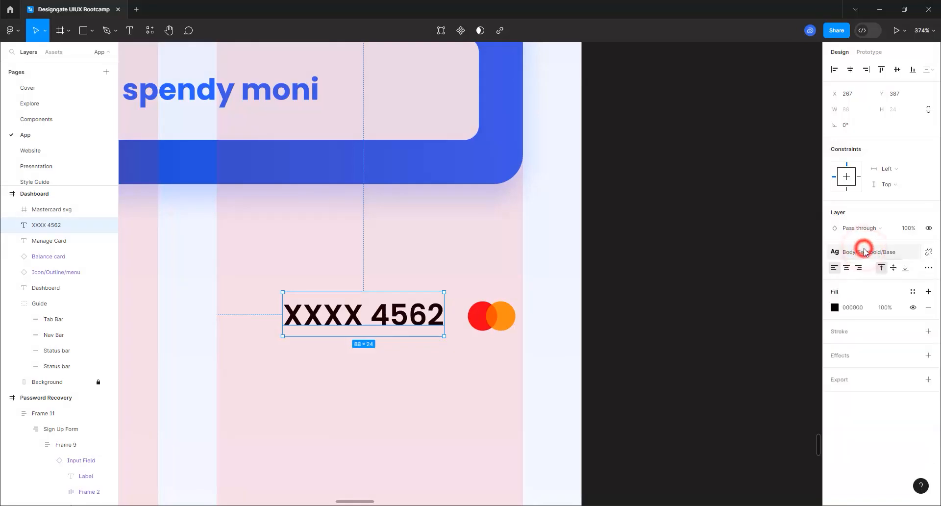
left_click(913, 293)
scroll(751, 407, "down", 5)
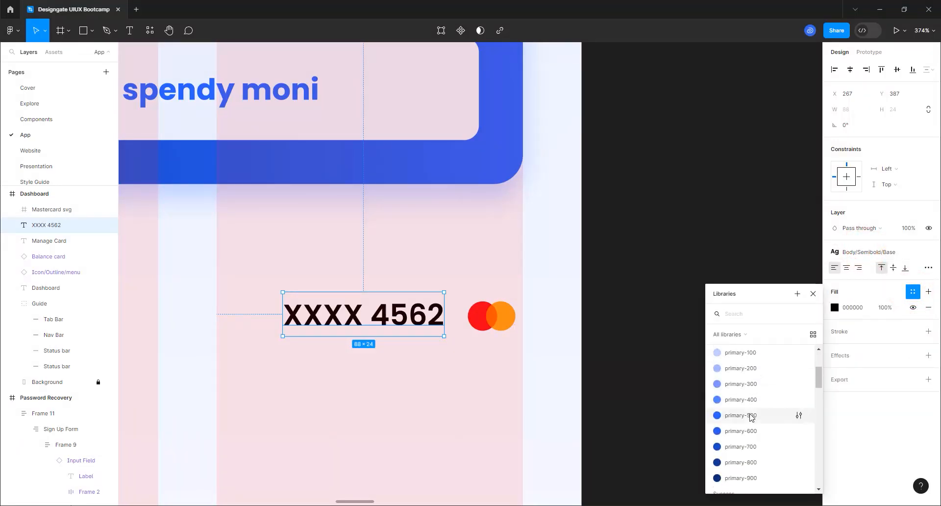
left_click(751, 416)
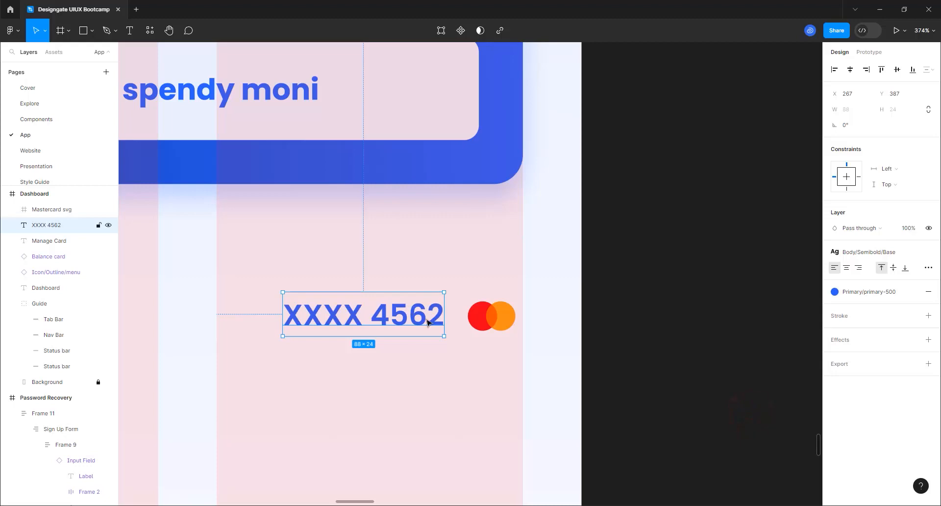
Step: Wrap the masked card number and Mastercard logo in a horizontal auto layout with an item spacing of 4
left_click(477, 311, "shift")
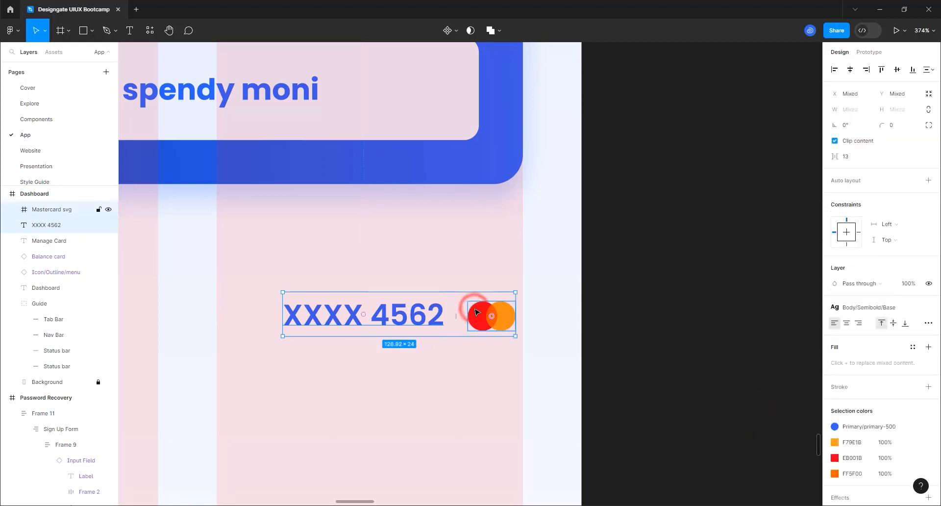
key("shift+a")
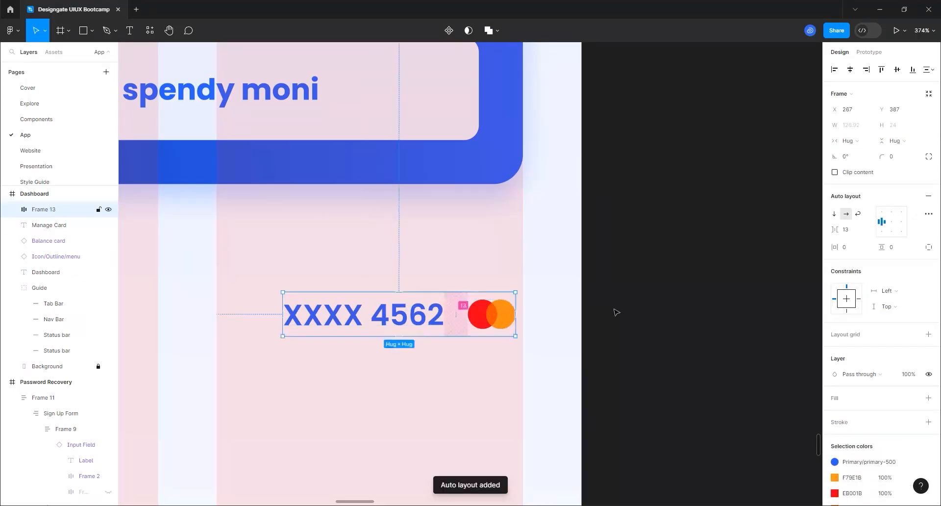
left_click(845, 230)
type("8")
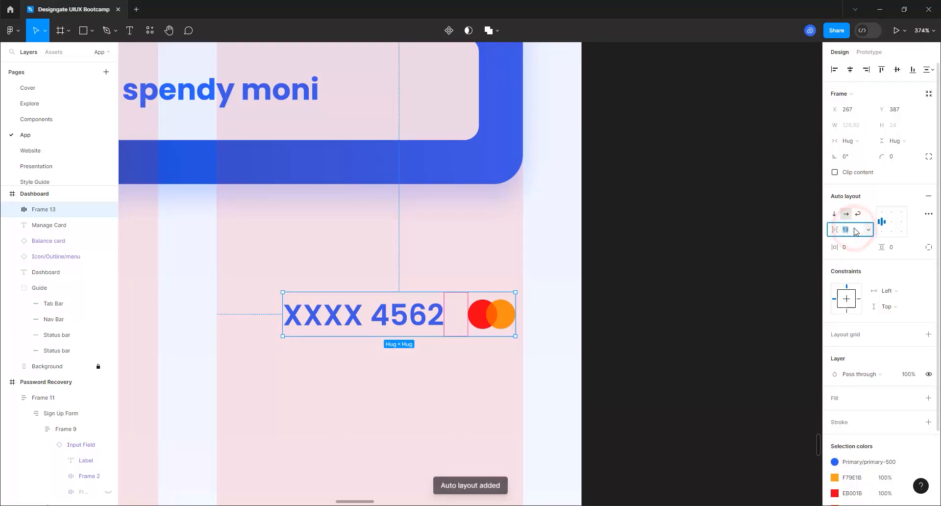
key("Return")
left_click(850, 230)
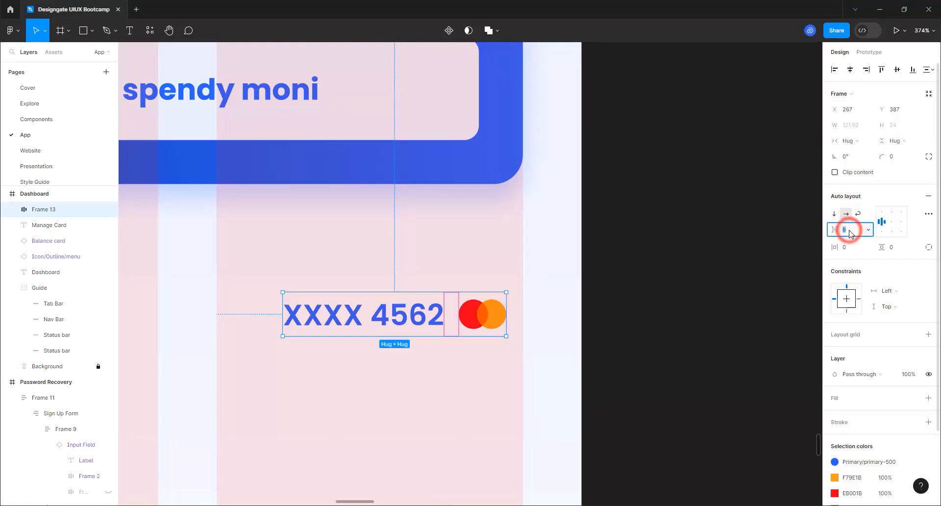
type("4")
key("Return")
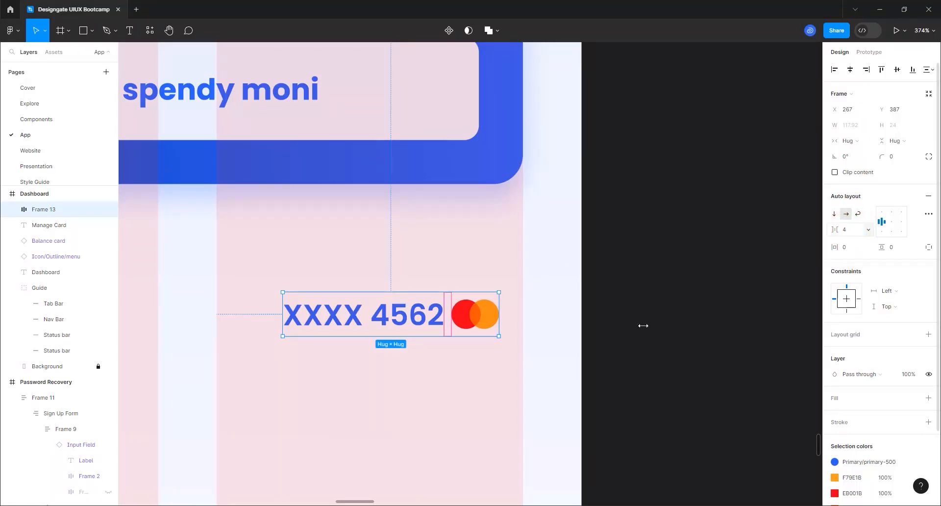
left_click(574, 421)
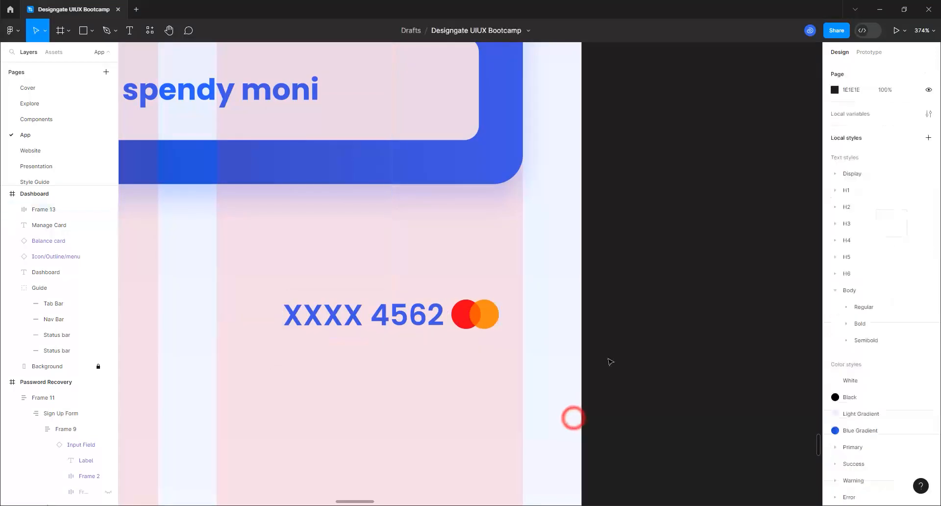
Step: Align the card number group with the Manage Card text and wrap both in one horizontal auto layout
scroll(573, 416, "down", 5)
scroll(561, 337, "up", 3)
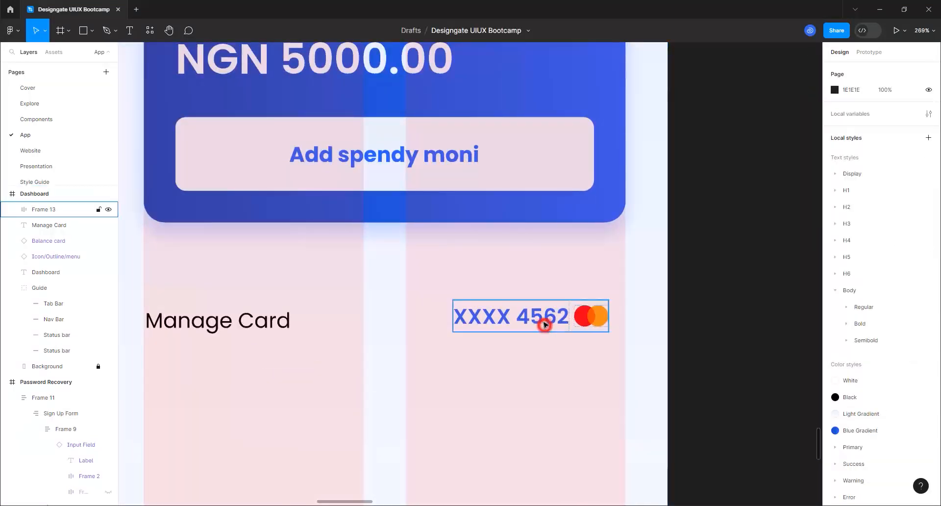
mouse_move(540, 317)
left_mouse_down()
mouse_move(557, 324)
mouse_move(541, 322)
left_mouse_up()
left_click(274, 323, "shift")
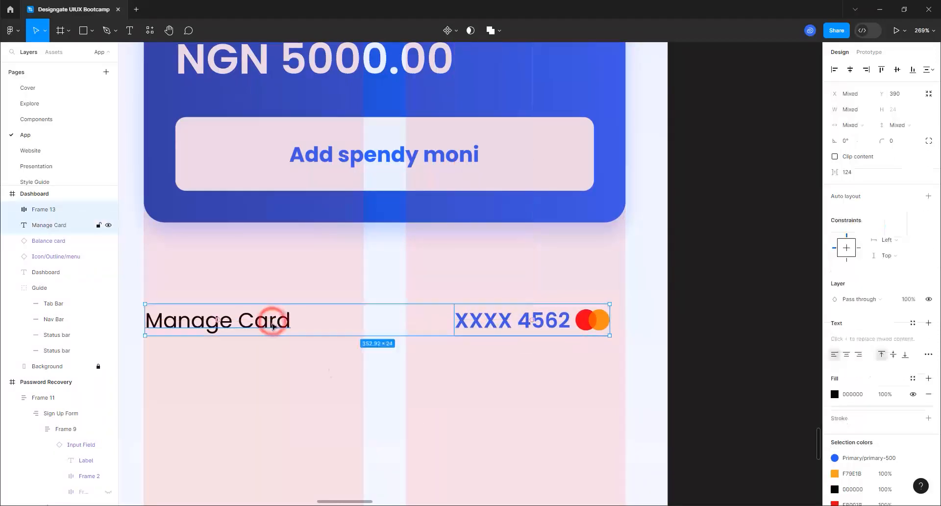
scroll(567, 432, "down", 3)
scroll(478, 401, "up", 1)
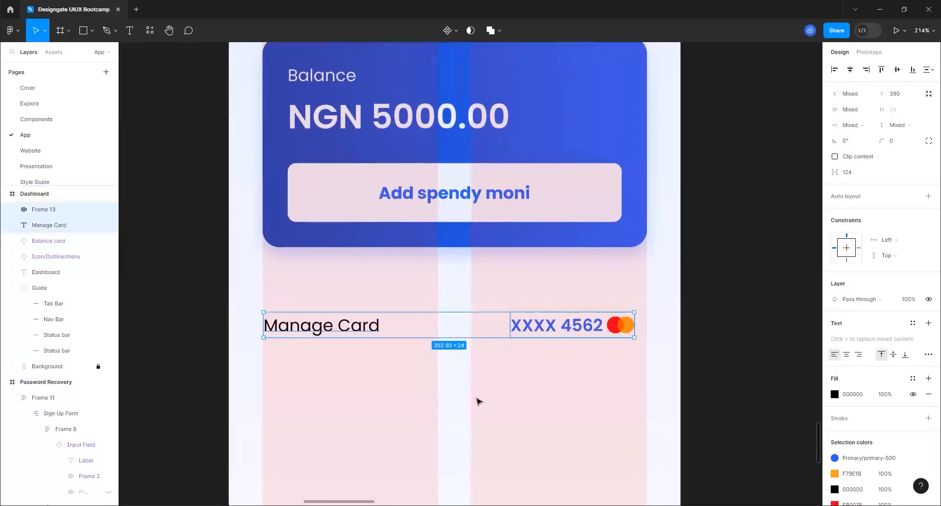
key("shift+a")
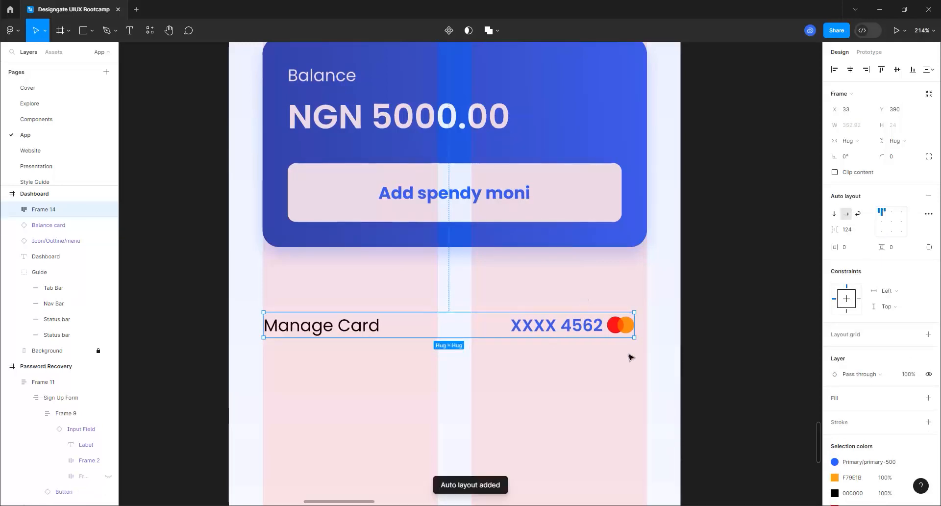
Step: Apply the White fill style to the Manage Card row and turn on content clipping
left_click(916, 397)
left_click(740, 364)
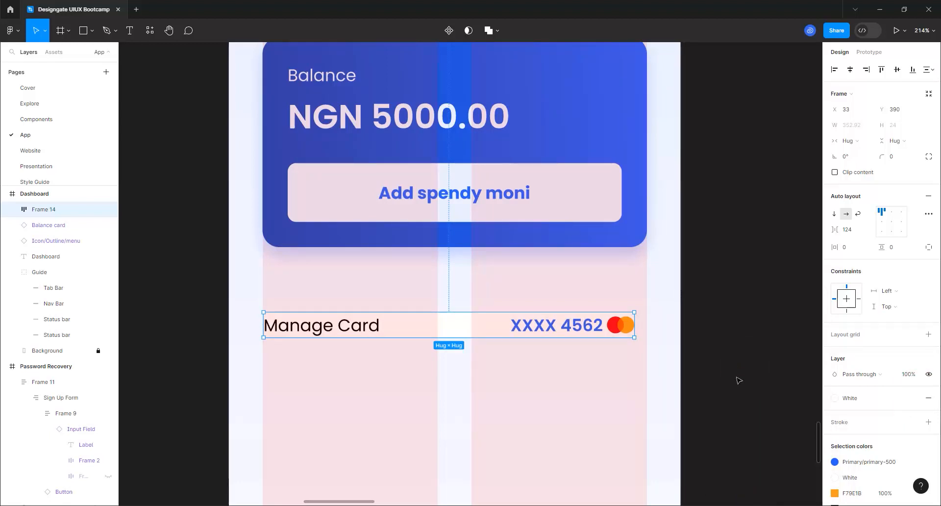
left_click(835, 173)
Step: Set the Manage Card row to centered alignment with Auto item spacing and resize it to about 349 wide
left_click_drag(634, 320, 561, 338)
key("ctrl+z")
left_click(891, 223)
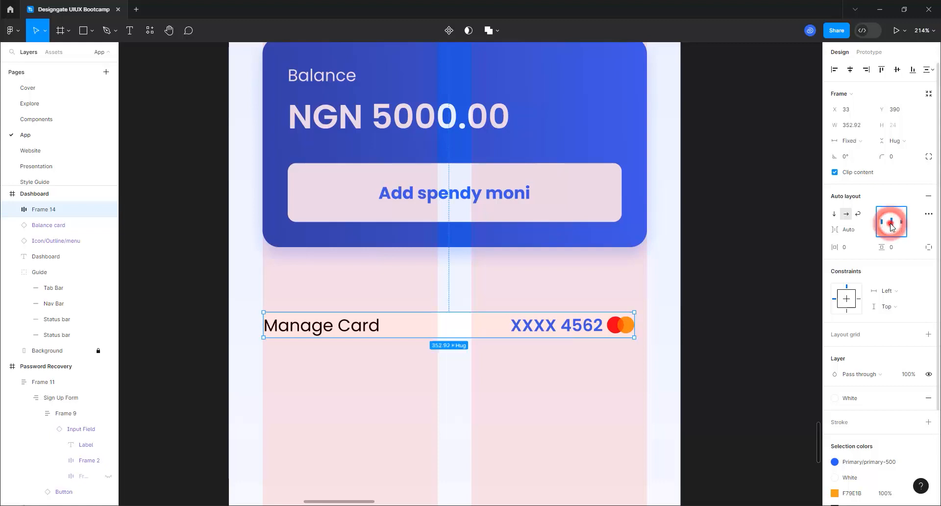
left_click(891, 225)
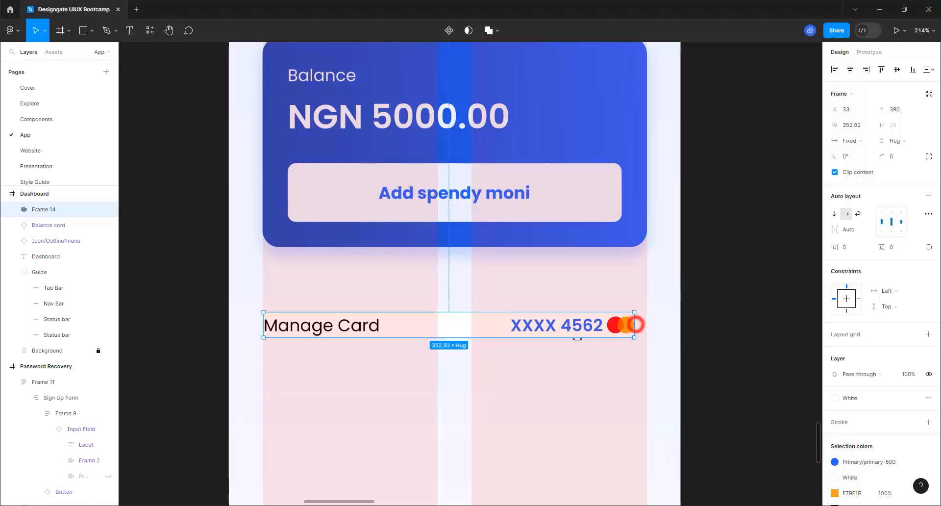
mouse_move(635, 325)
left_mouse_down()
mouse_move(551, 328)
mouse_move(543, 343)
mouse_move(630, 335)
left_mouse_up()
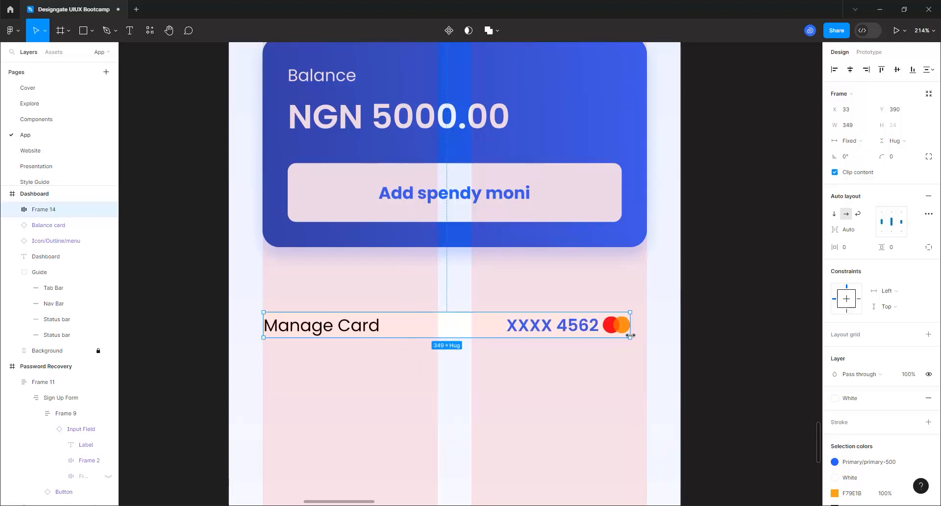
Step: Set the Manage Card row's horizontal and vertical padding to 16
left_click(854, 251)
type("16")
key("Return")
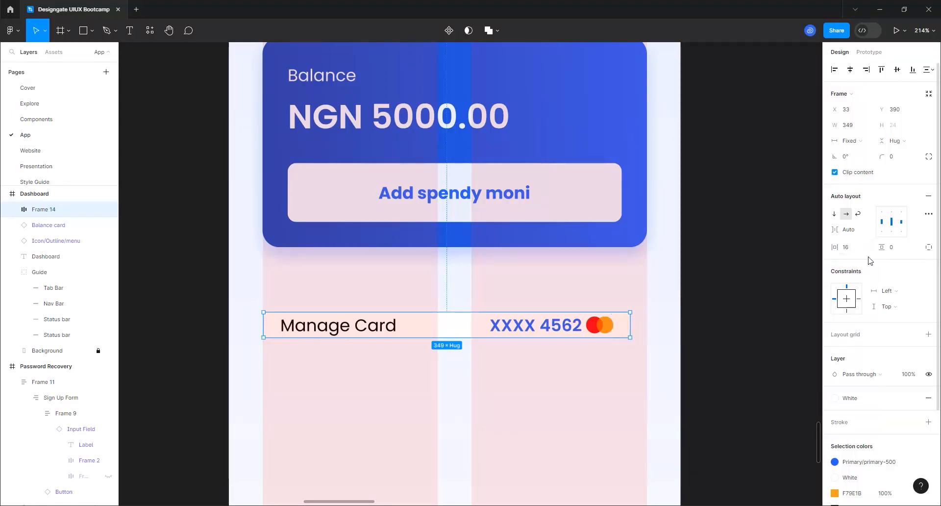
left_click(895, 246)
type("16")
key("Return")
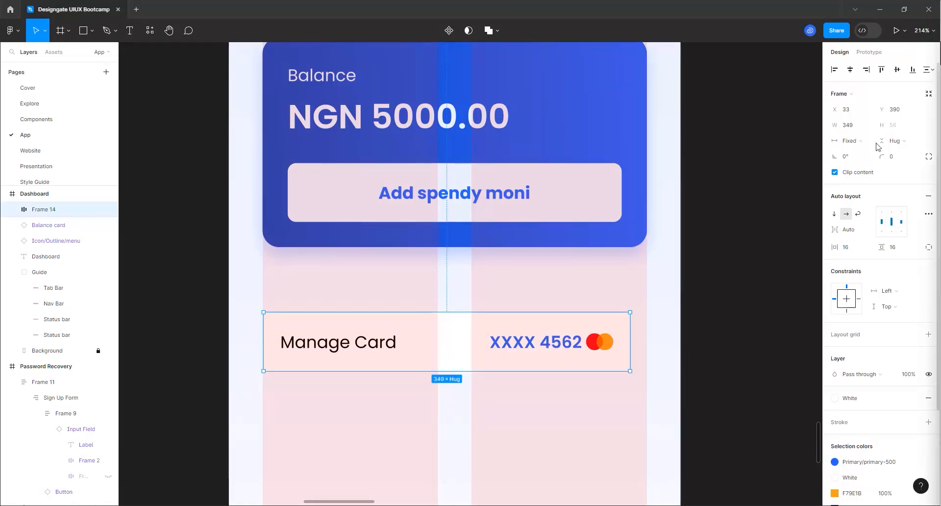
Step: Set the Manage Card row's height to 70 and widen it to about 365 to match the column grid's outer edge
left_click(892, 127)
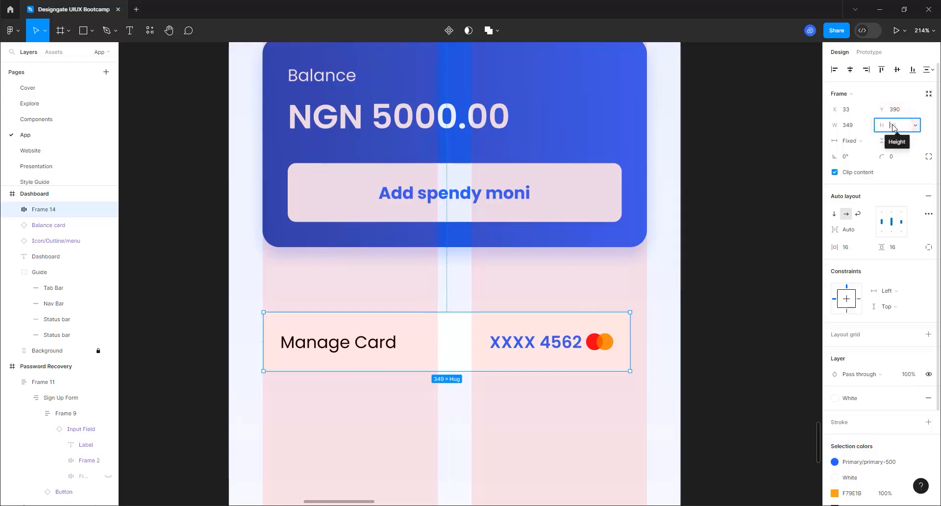
type("70")
key("Return")
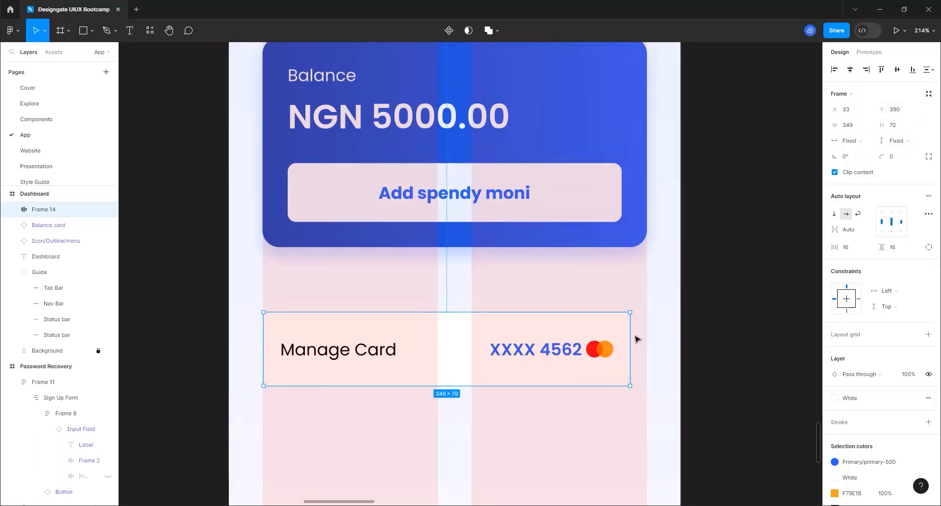
left_click_drag(631, 334, 647, 334)
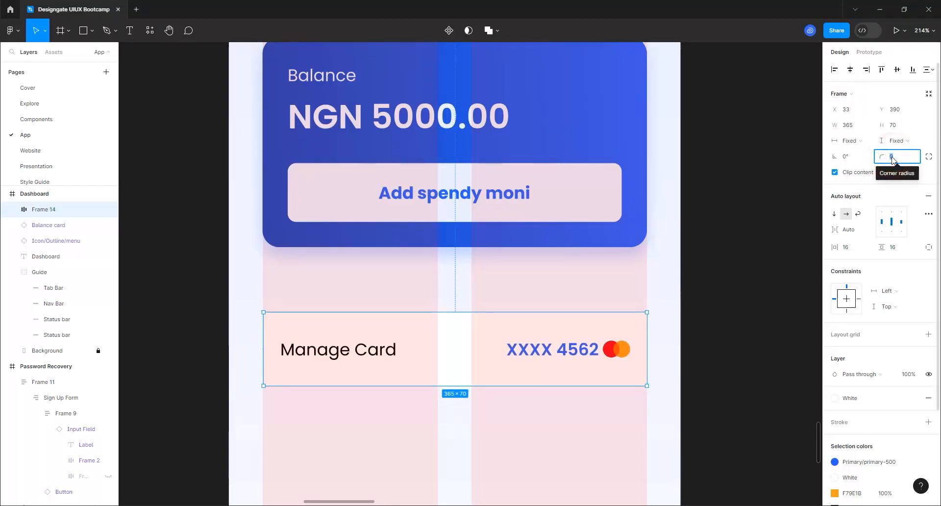
Step: Set the Manage Card row's corner radius to 16 and rename its layer Manage Card
type("16")
key("Return")
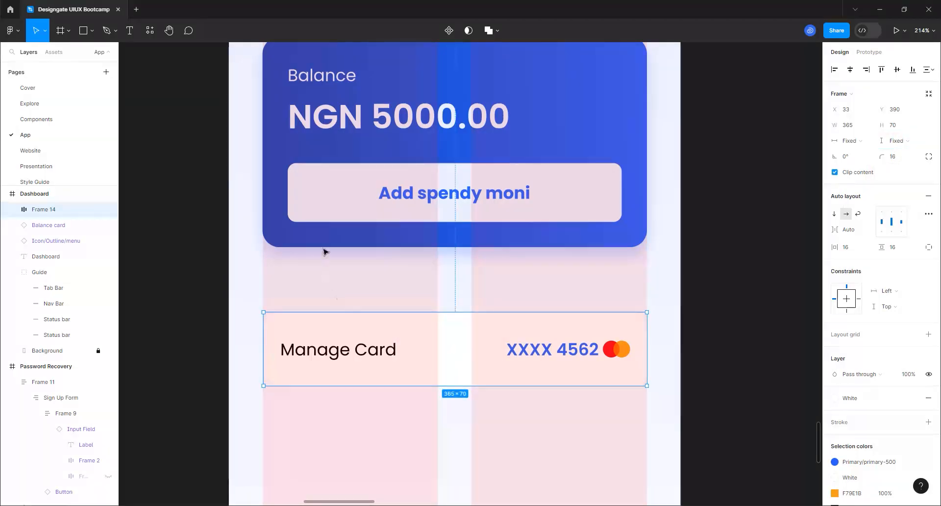
scroll(331, 215, "down", 5)
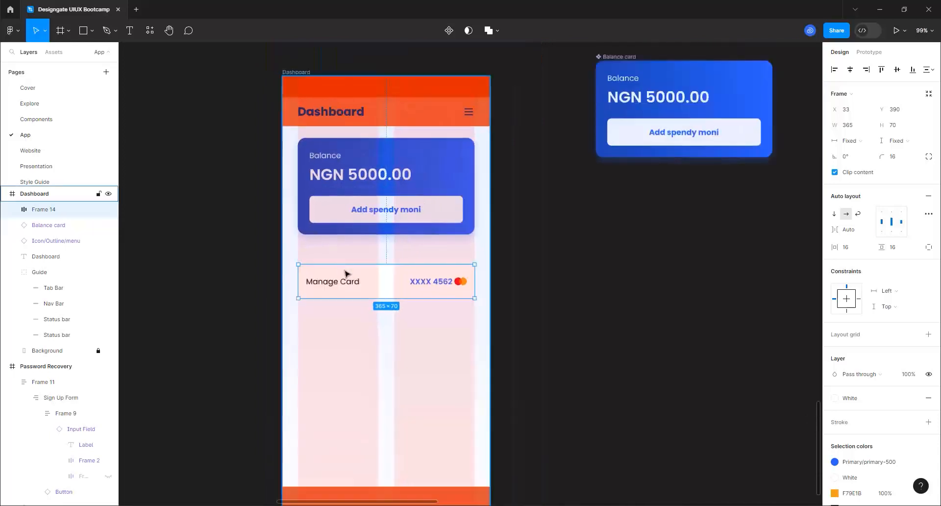
double_click(48, 210)
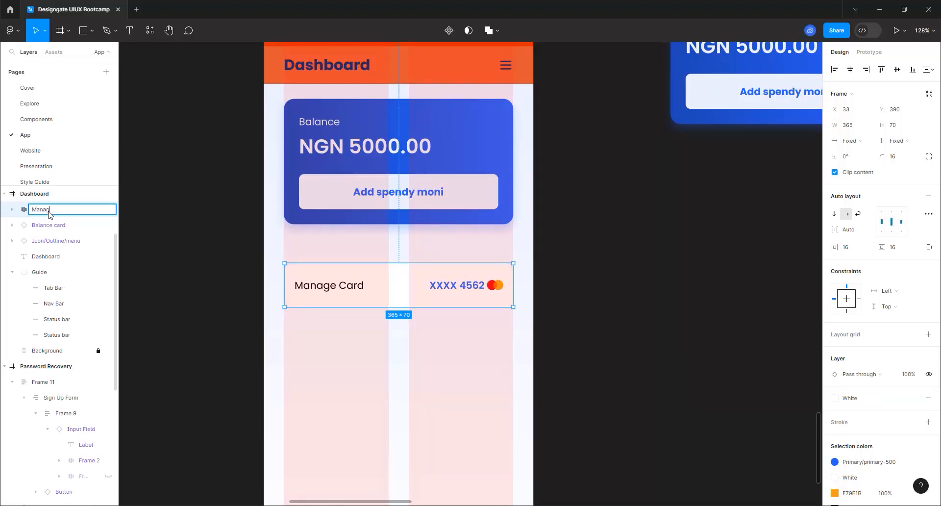
key("Return")
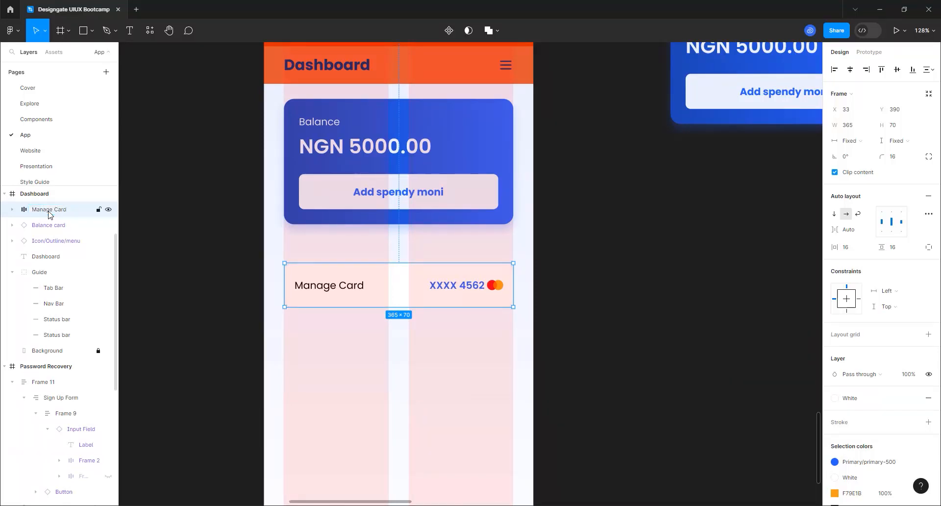
Step: Turn the Manage Card row into a component and place the main component under the Balance card component, keeping an instance on the Dashboard
left_click(450, 32)
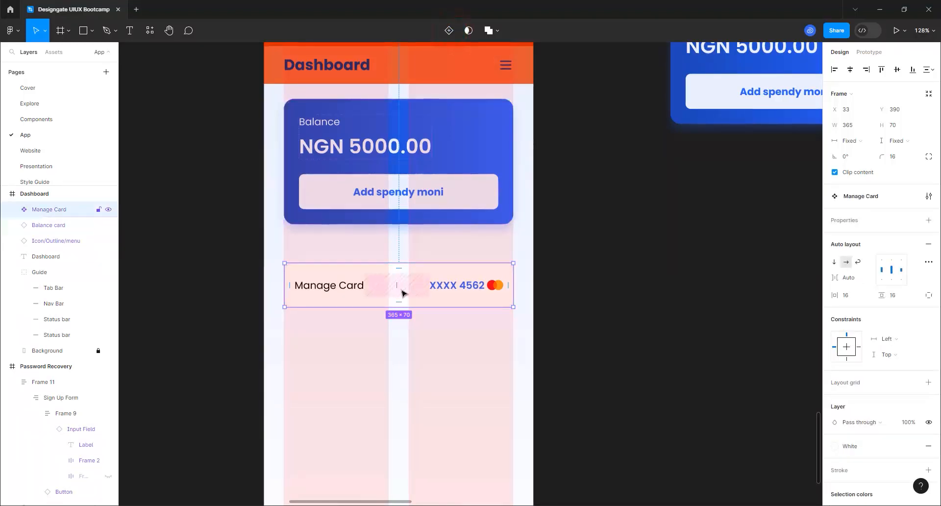
key("ctrl+d")
left_click_drag(447, 283, 442, 352)
left_click(351, 273)
left_click_drag(332, 286, 720, 176)
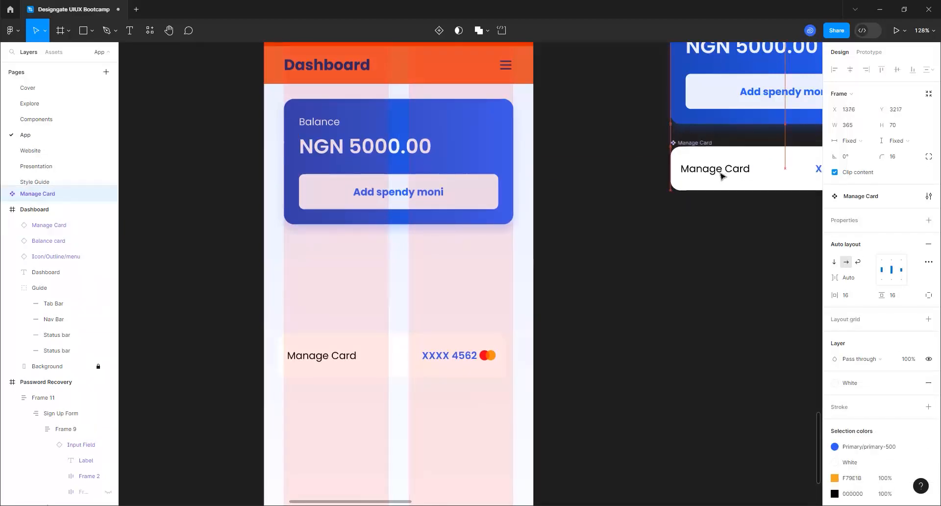
Step: Position the Manage Card instance on the Dashboard 16 px below the balance card, at X 32 and Y 344
left_click(415, 361)
left_click_drag(385, 351, 391, 263)
key("alt")
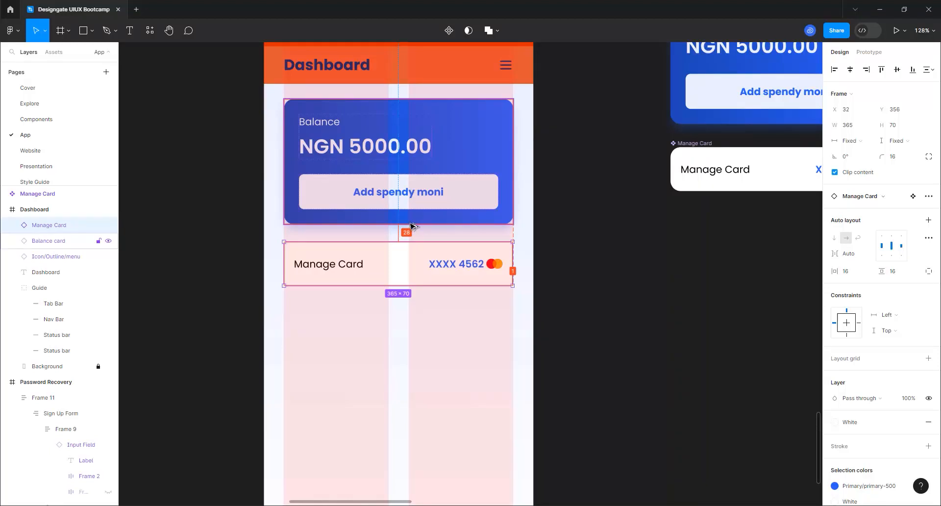
key("Up")
key("Up")
key("Up")
key("Up")
key("Up")
key("Up")
key("Up")
key("Up")
key("Up")
key("Up")
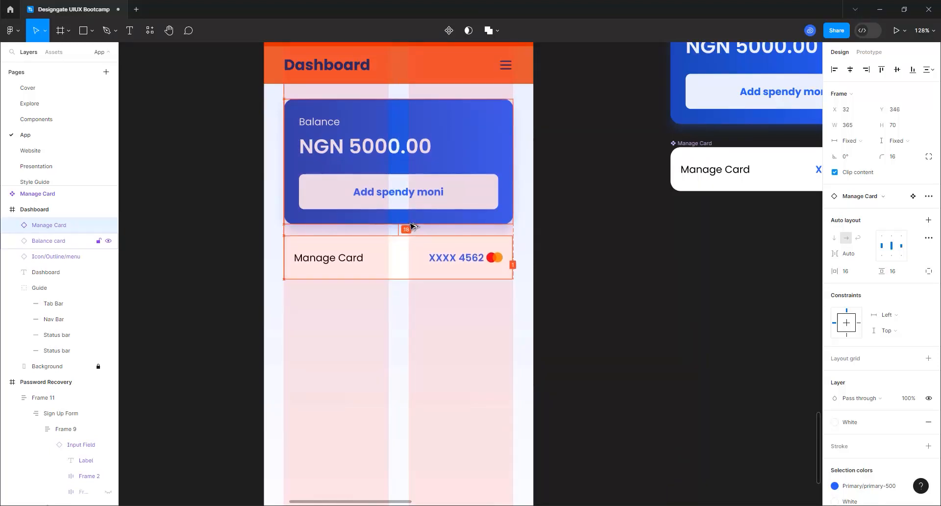
key("Up")
key("Up")
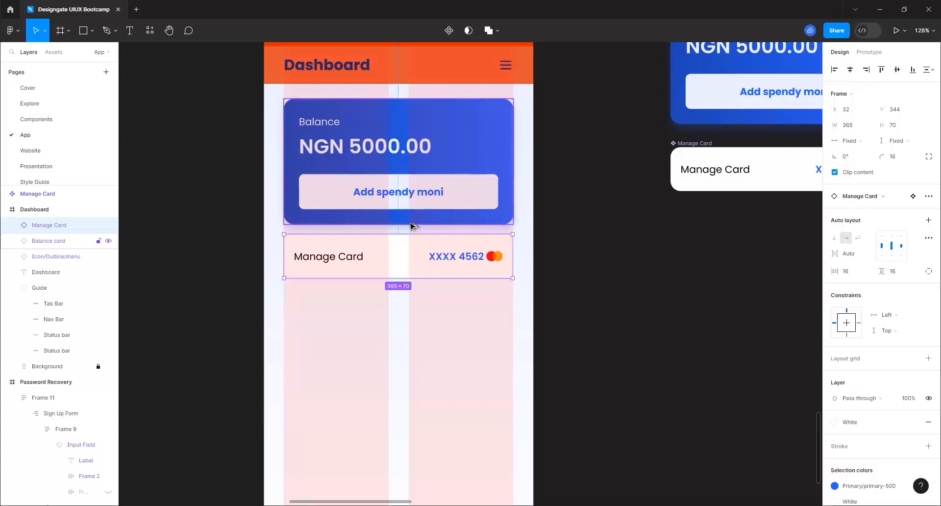
left_click(598, 317)
scroll(458, 307, "down", 5)
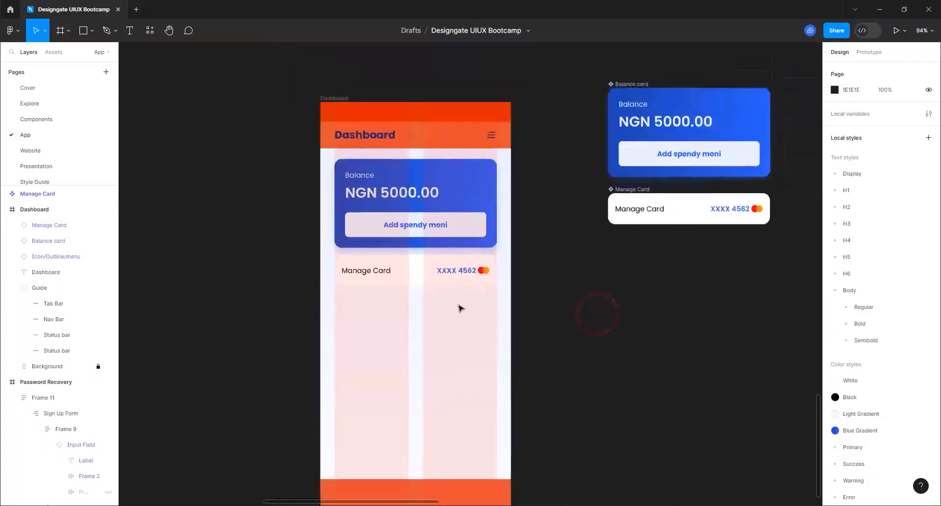
Step: Add a text layer reading "Transactions" below the Manage Card row
scroll(424, 304, "up", 4)
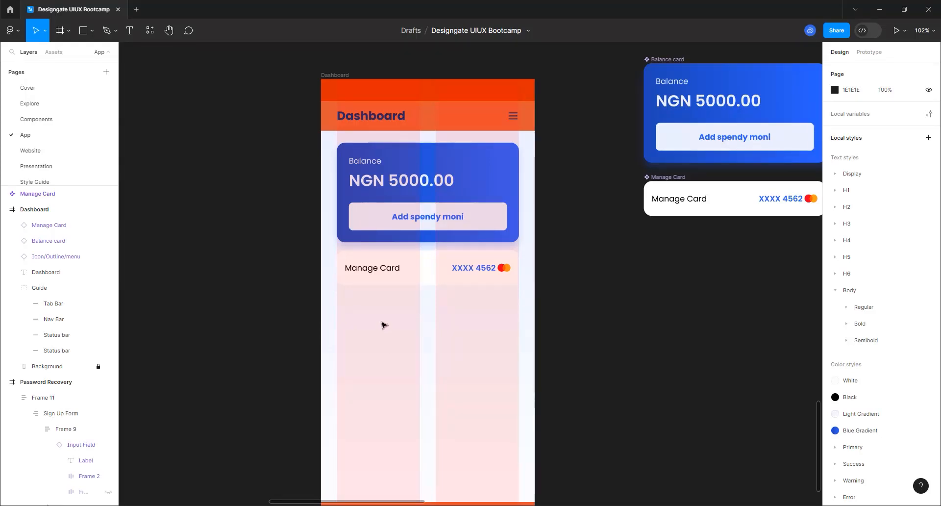
scroll(387, 326, "up", 5)
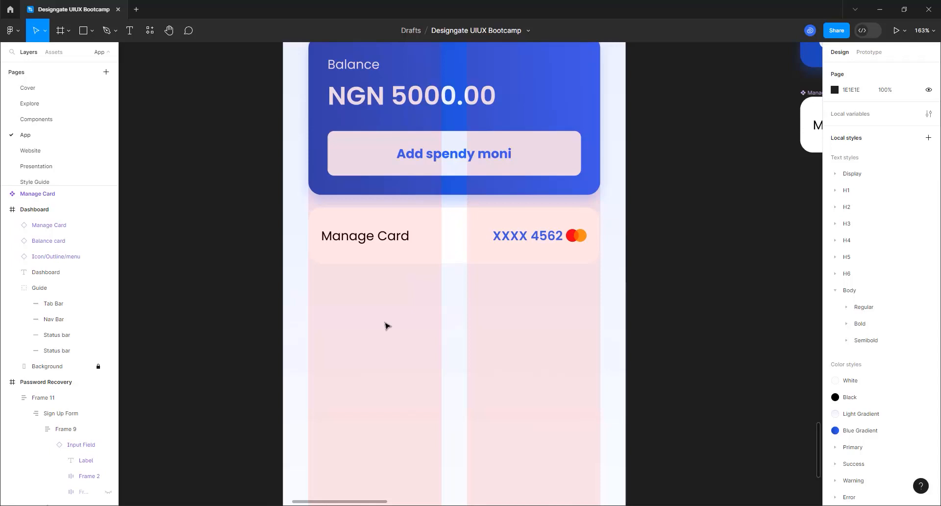
left_click(129, 30)
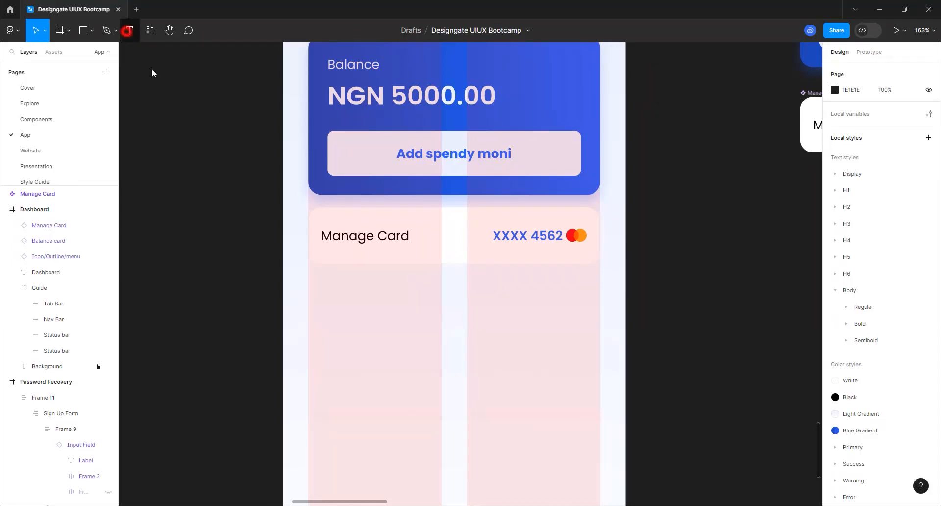
left_click(356, 304)
type("Tra")
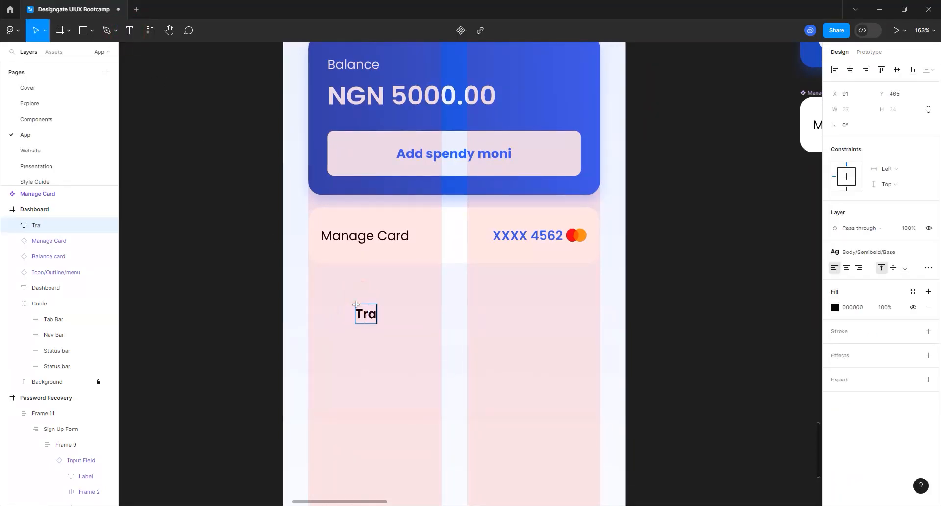
type("nsactions")
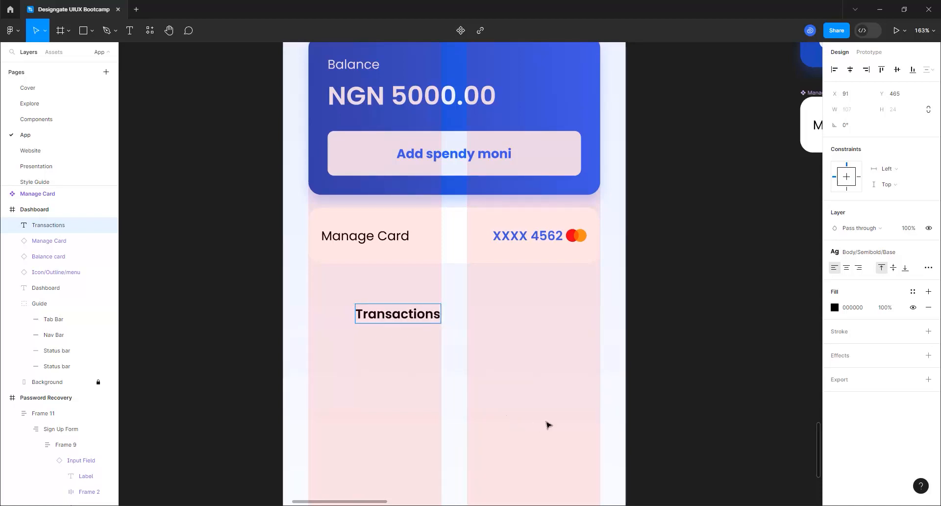
left_click(548, 424)
Step: Apply the Body/Regular/Base text style to the Transactions text and align it with the column grid's outer edge at X 32, Y 454
left_click(880, 251)
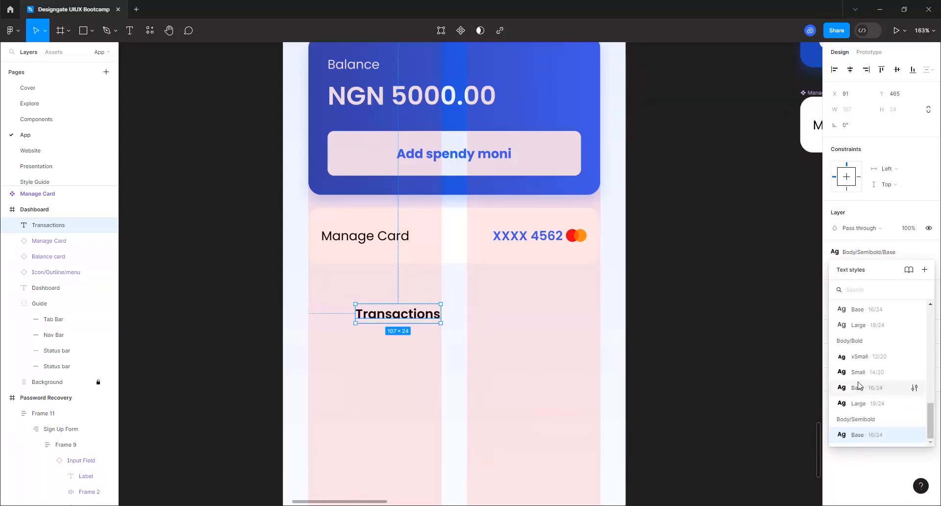
scroll(862, 383, "up", 2)
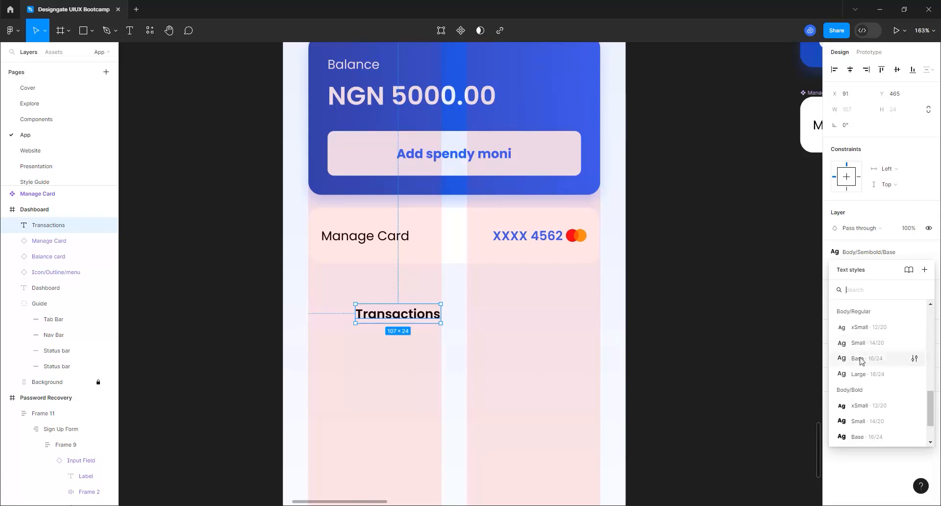
left_click(861, 360)
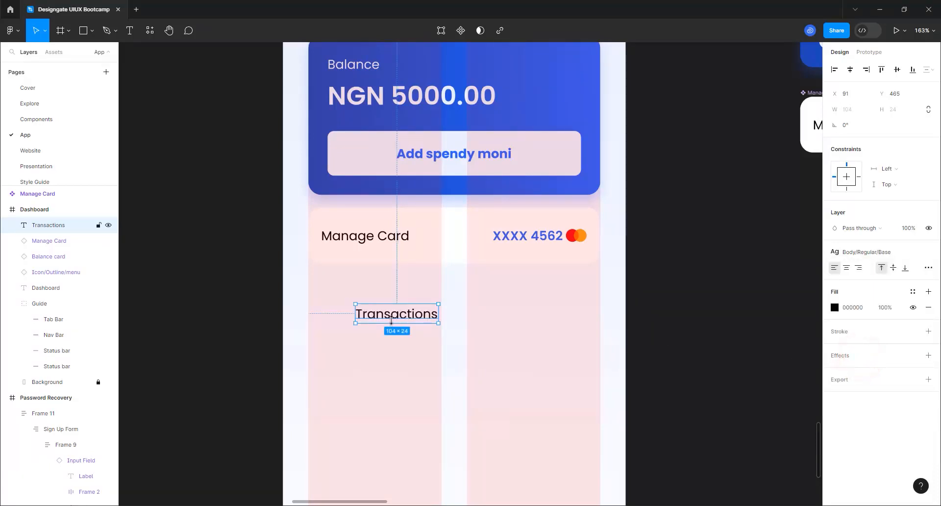
left_click_drag(393, 322, 347, 315)
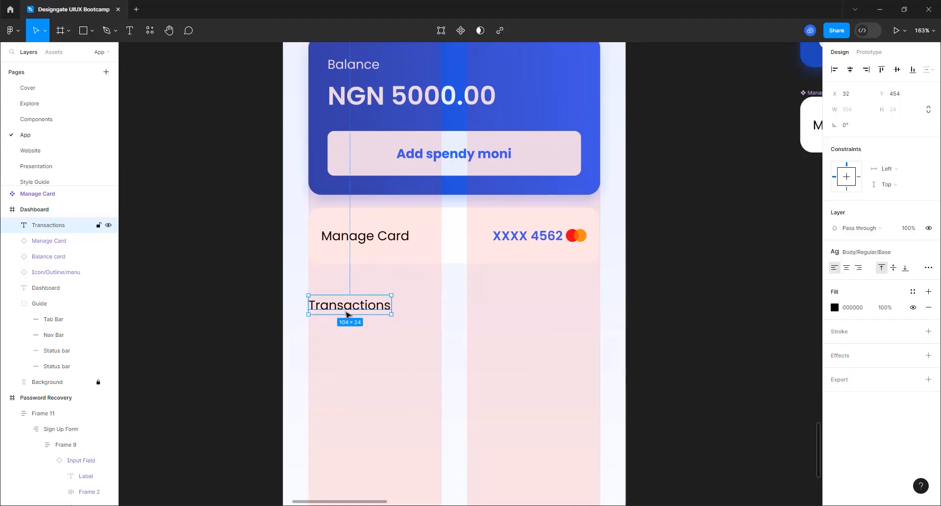
Step: Find the chevron-right icon among the library assets and place it level with the Transactions text at the opposite column edge
left_click(52, 54)
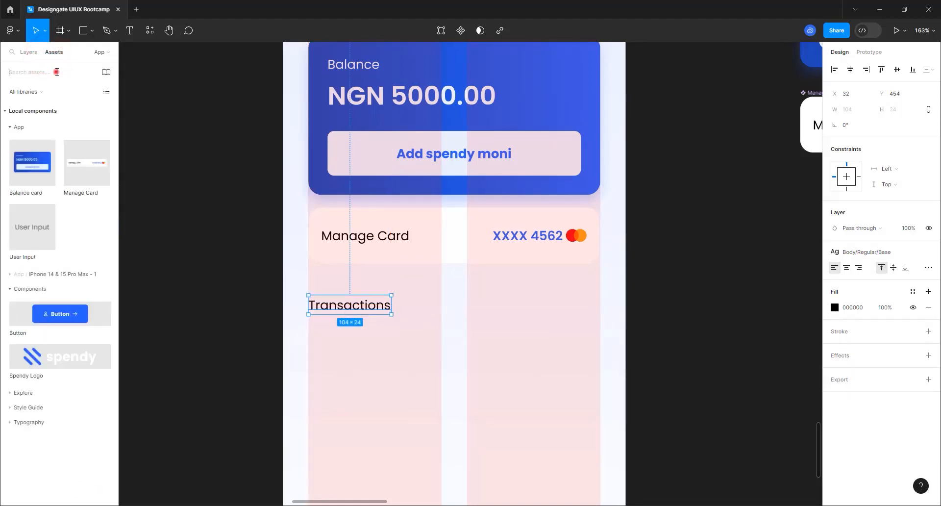
type("che")
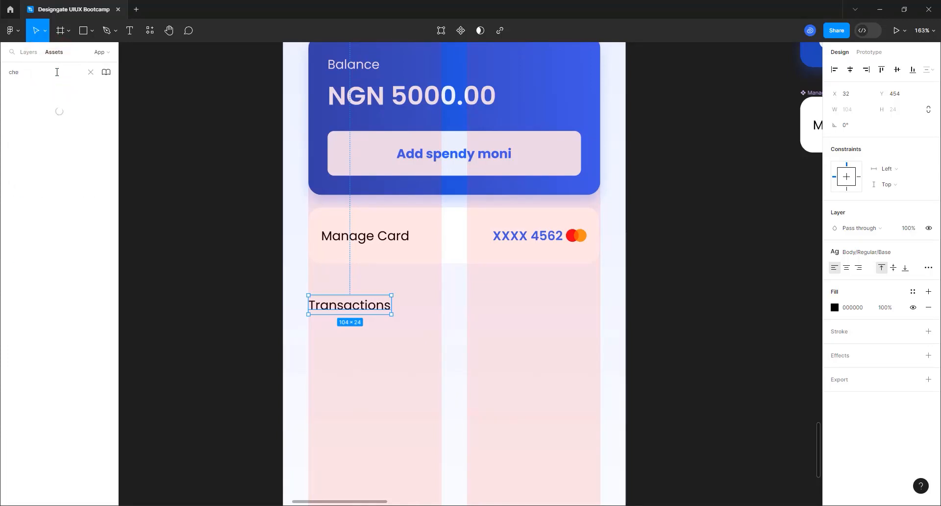
type("v")
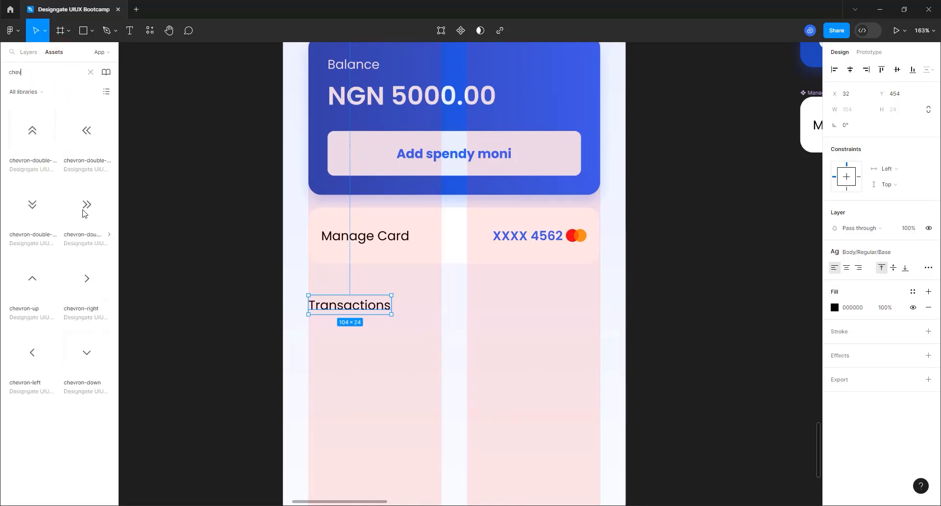
left_click_drag(85, 283, 586, 307)
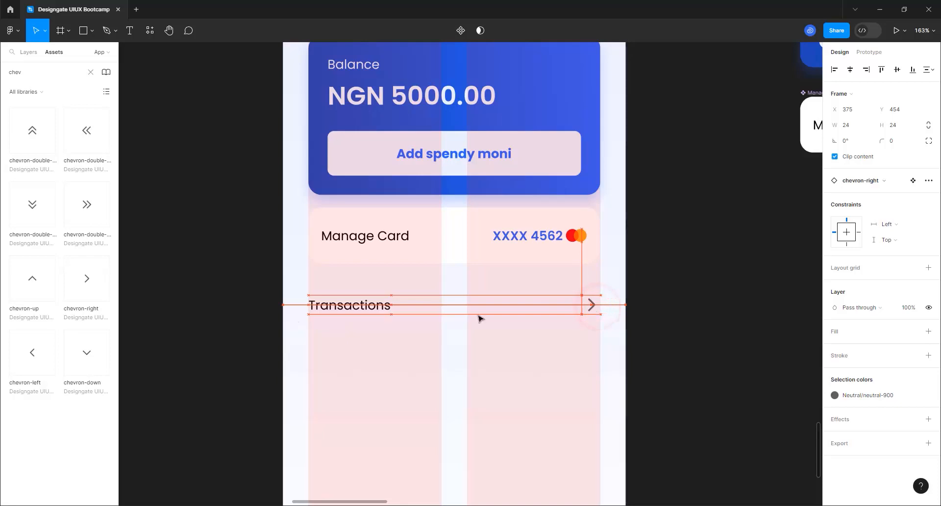
Step: Combine the Transactions text and chevron into an auto layout row 70 high, with centered alignment and Auto item spacing
left_click(334, 309, "shift")
key("shift+a")
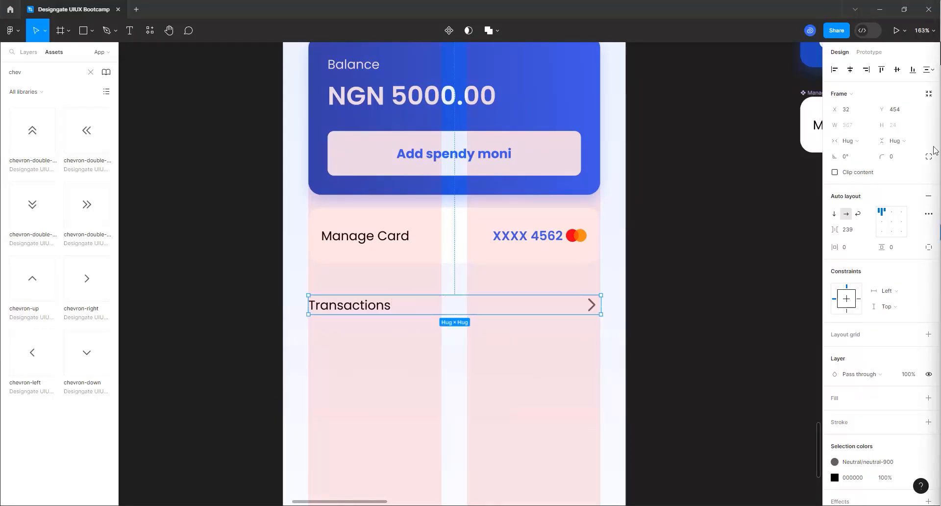
left_click(891, 126)
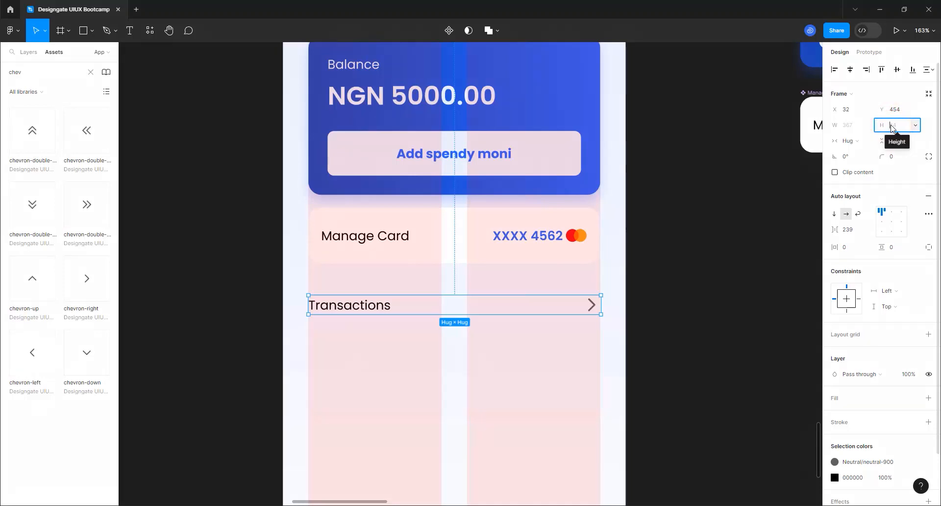
type("70")
key("Return")
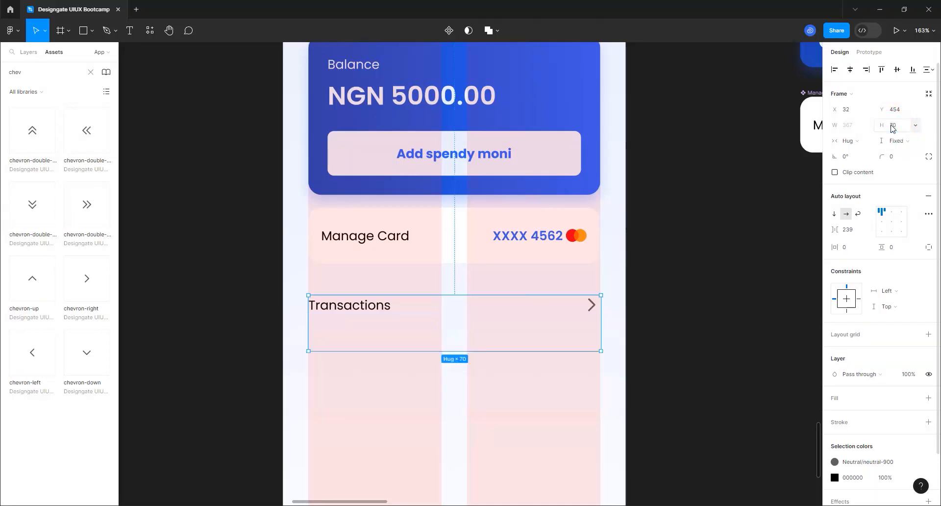
double_click(892, 224)
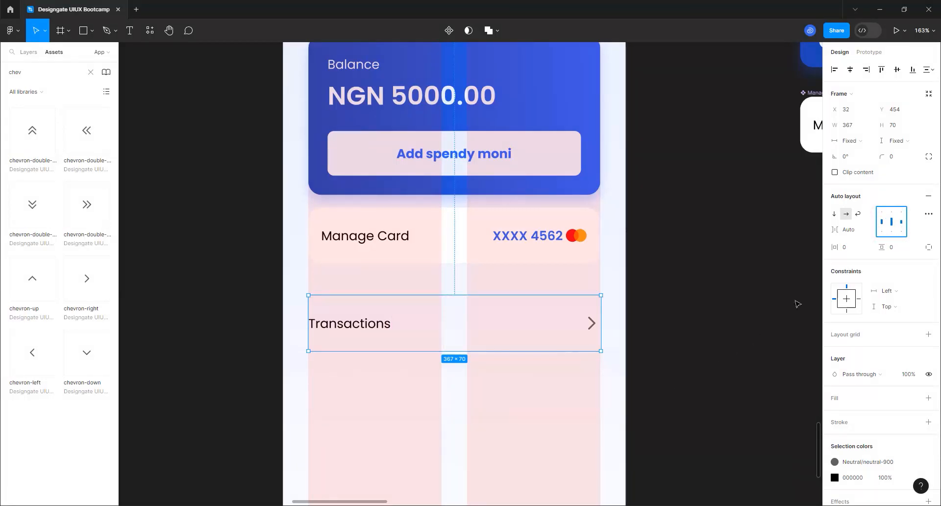
Step: Set the Transactions row's corner radius to 16 and apply the White fill style
left_click(897, 160)
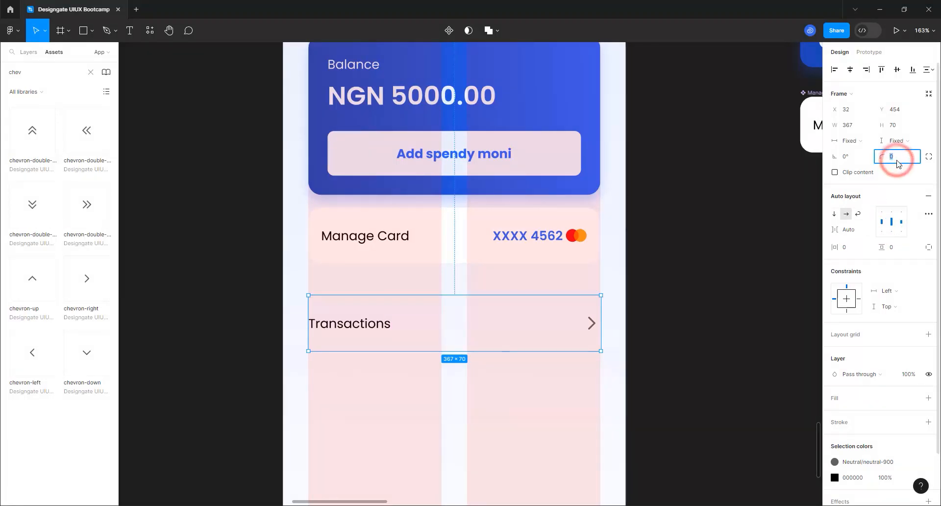
type("16")
key("Return")
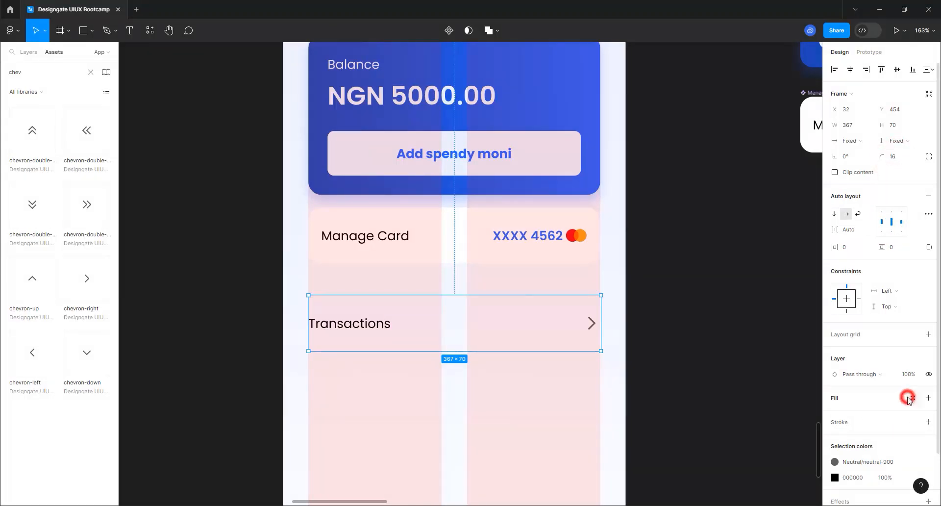
left_click(908, 398)
left_click(731, 358)
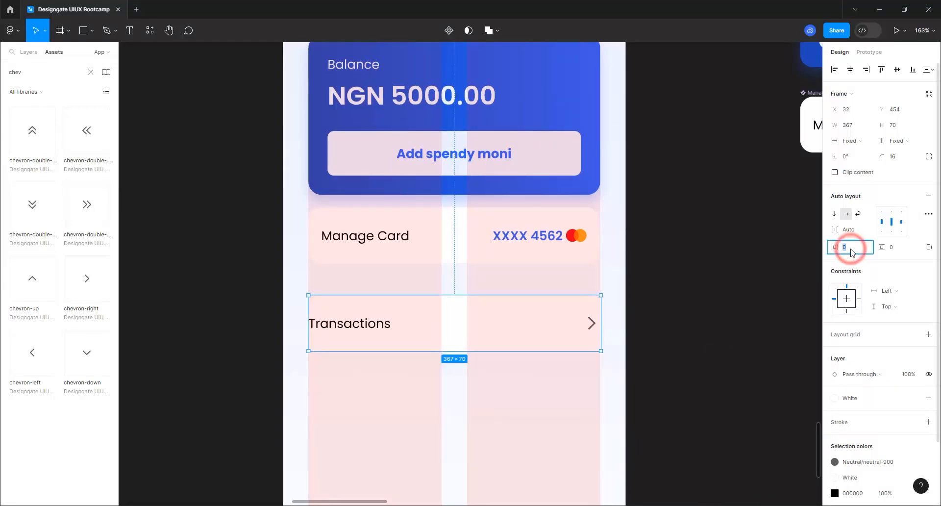
Step: Set the Transactions row's horizontal padding to 16
type("16")
key("Return")
left_click(652, 341)
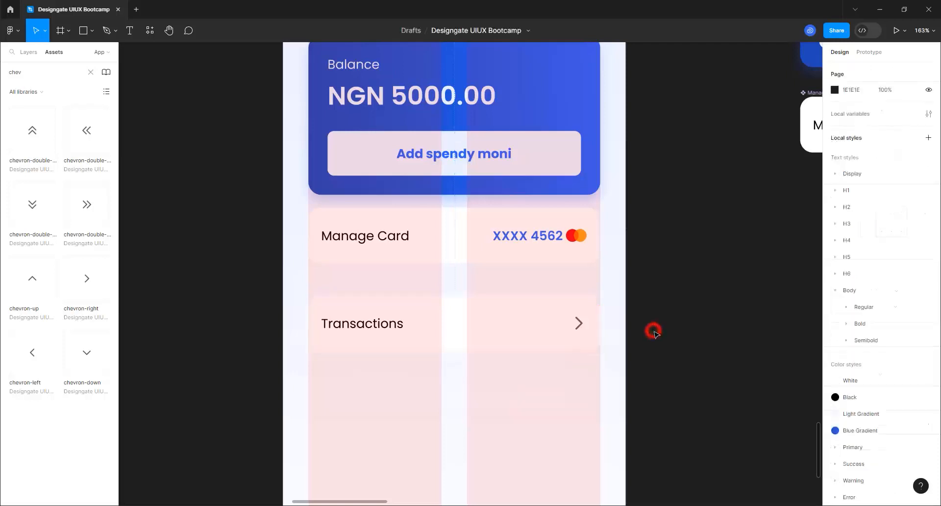
left_click(522, 330)
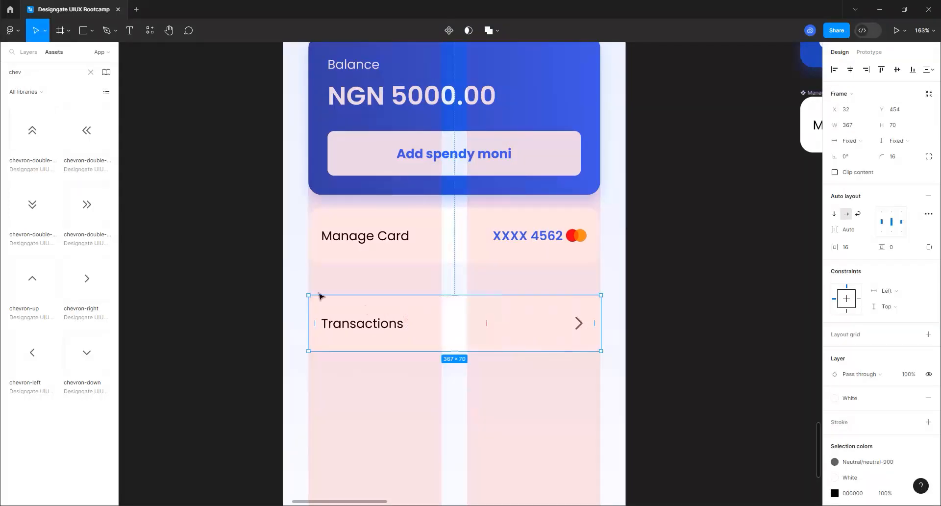
Step: Rename the Transactions row's layer as Transaction Header
scroll(306, 295, "down", 5)
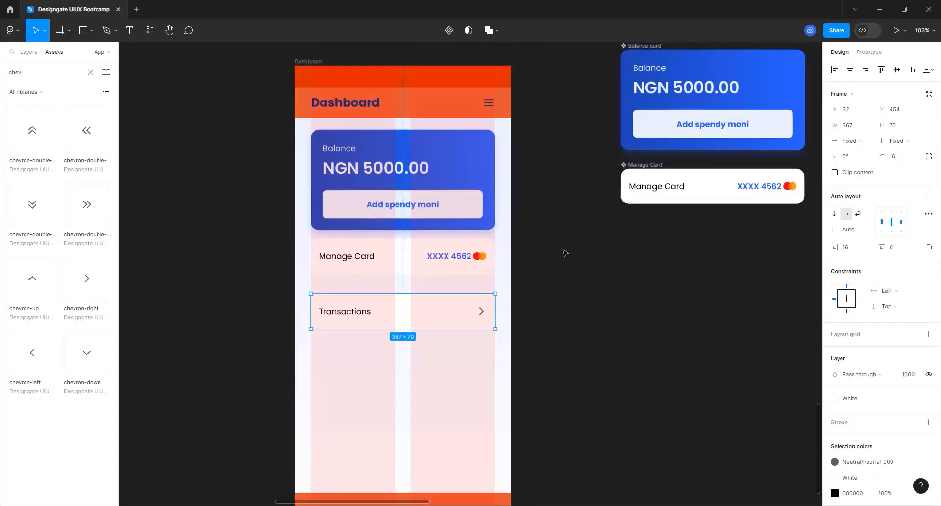
left_click(28, 52)
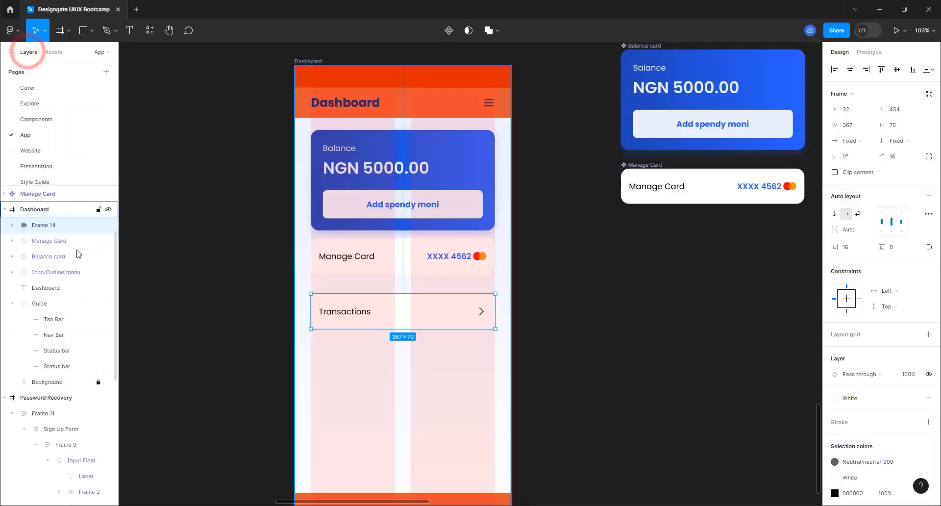
double_click(41, 227)
type("Transaction")
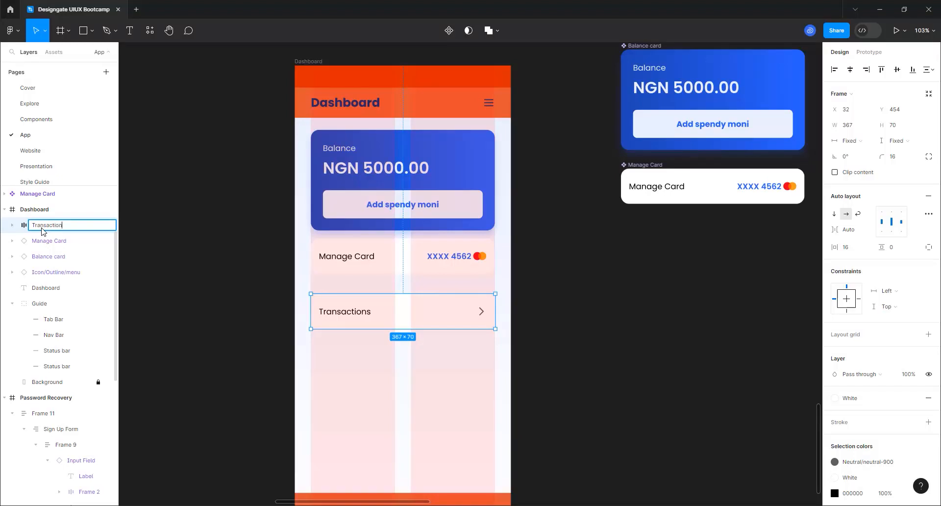
key("Return")
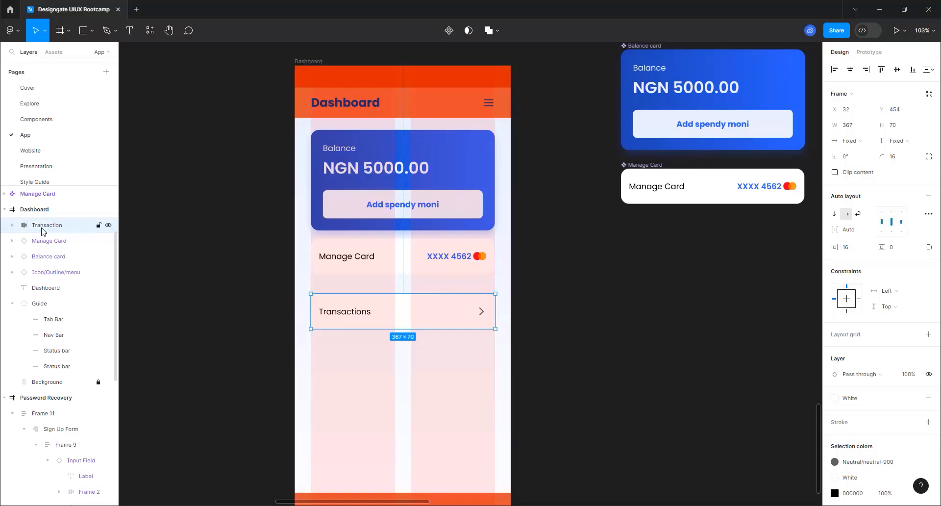
double_click(55, 228)
left_click(74, 223)
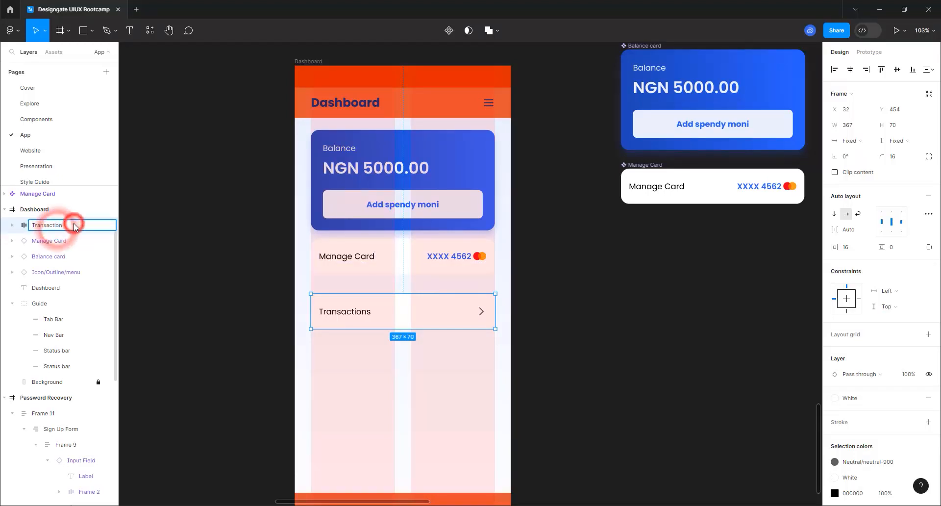
type("Header")
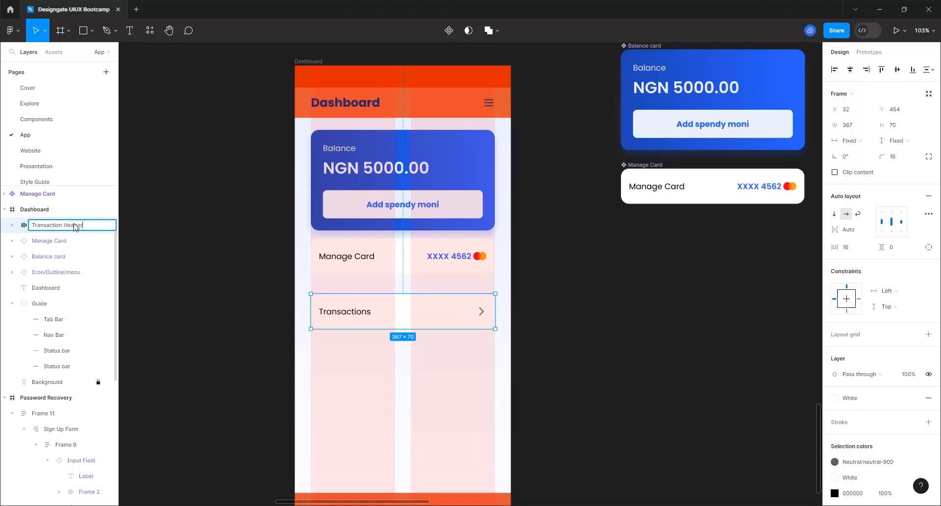
key("Return")
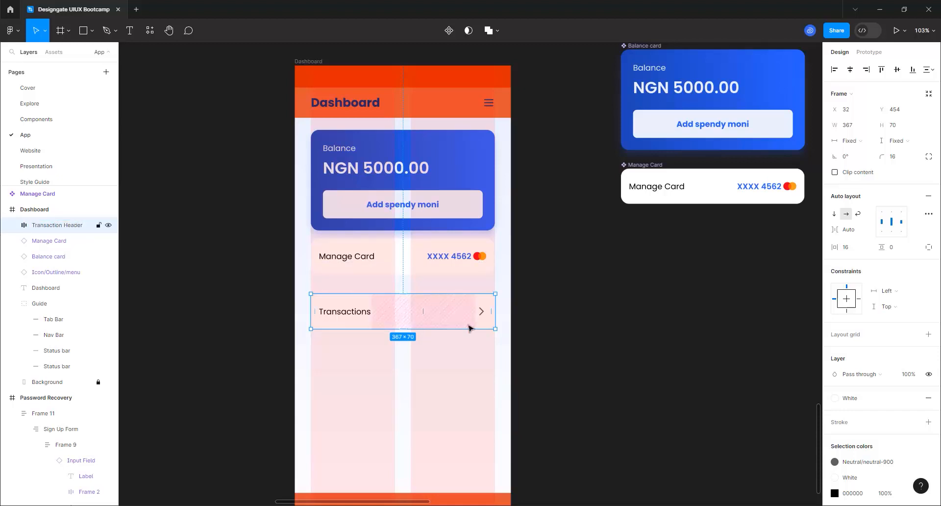
Step: Turn the Transaction Header row into a component and duplicate it, placing the instance below the original on the Dashboard screen
left_click(448, 30)
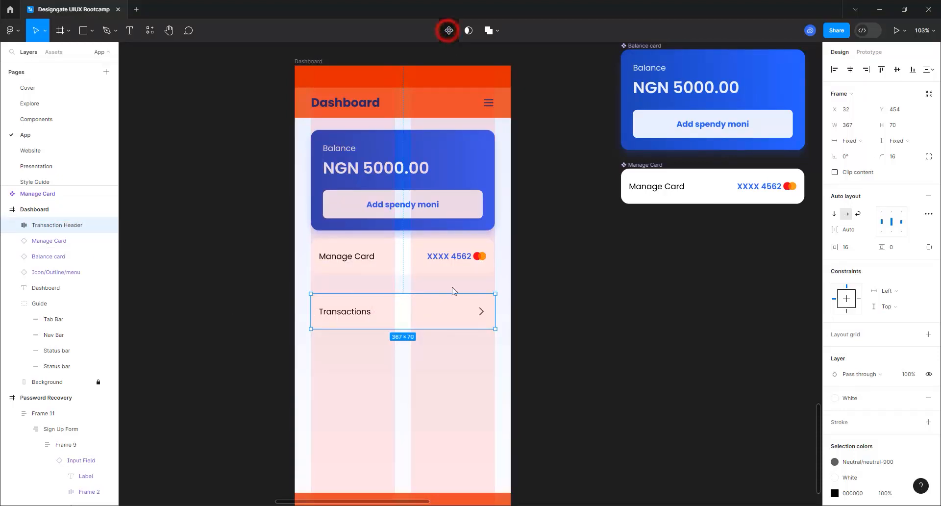
key("ctrl+d")
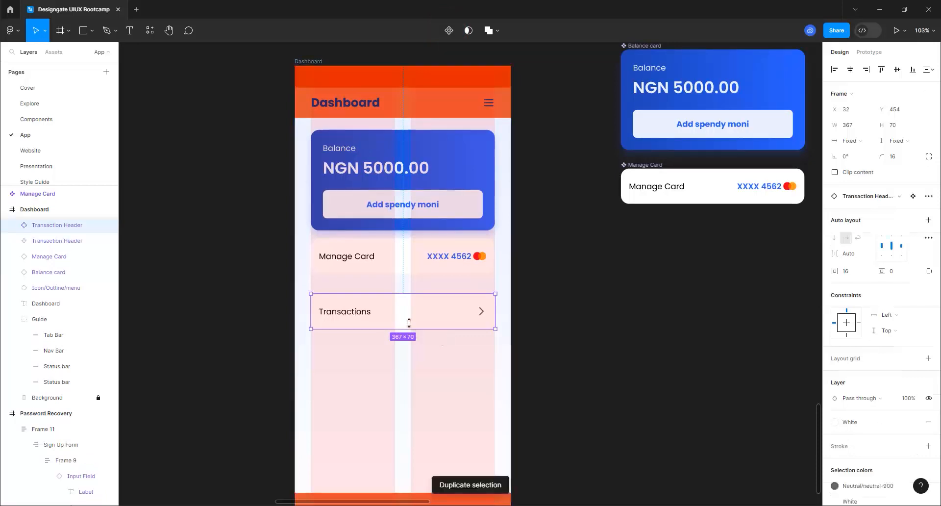
left_click_drag(405, 312, 404, 367)
Step: Place the main Transaction Header component beneath the Manage Card component beside the screen, and the instance directly under the Dashboard's Manage Card row
left_click(370, 311)
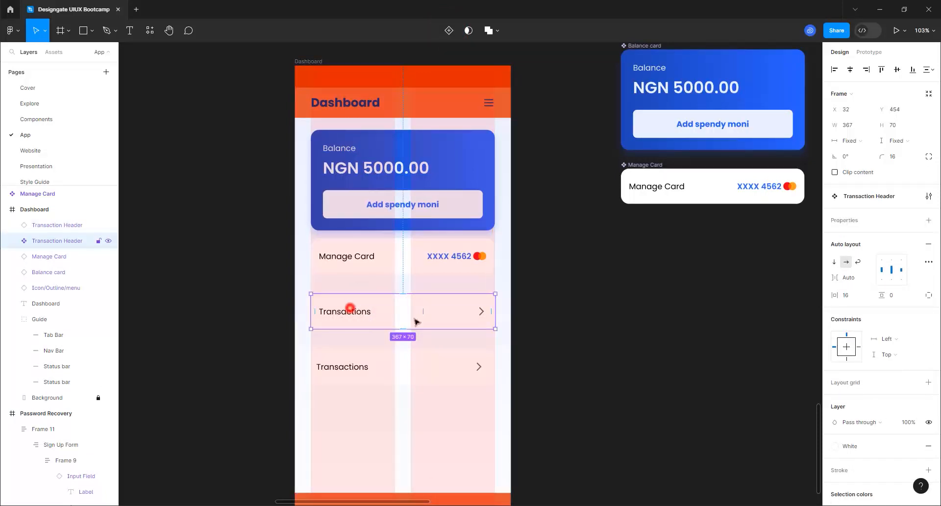
left_click_drag(350, 309, 664, 236)
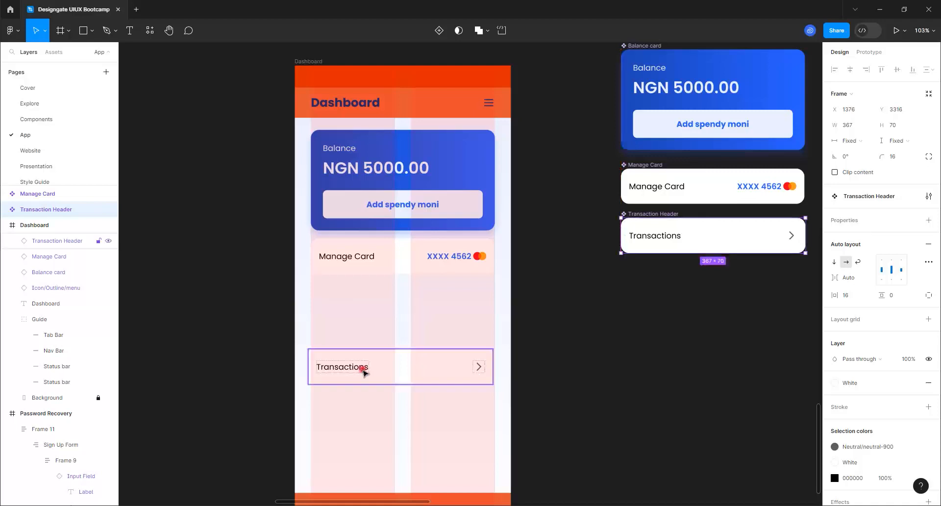
left_click(363, 373)
left_click_drag(394, 370, 398, 306)
Step: Try narrowing the Transaction Header instance to a width of 365 from its outer column edge, and undo the resize
scroll(452, 378, "down", 2)
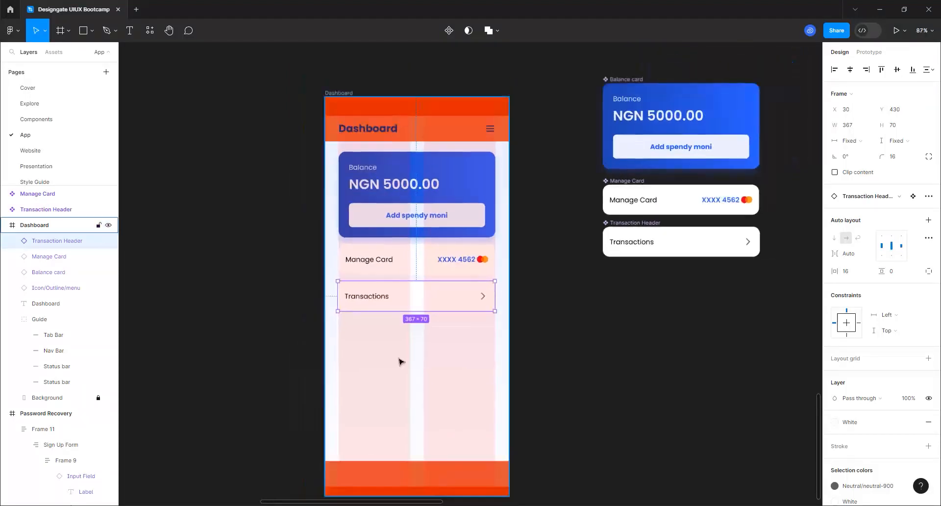
scroll(391, 375, "up", 2)
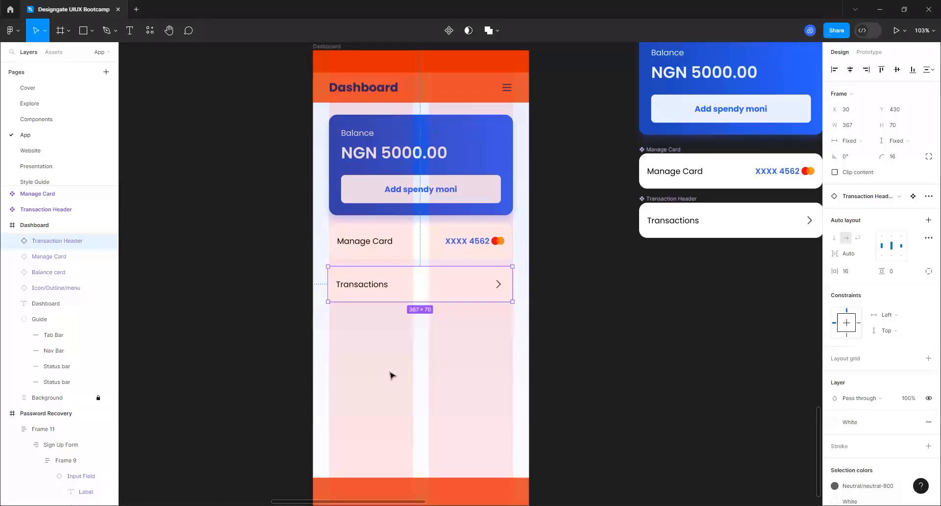
scroll(351, 359, "up", 5)
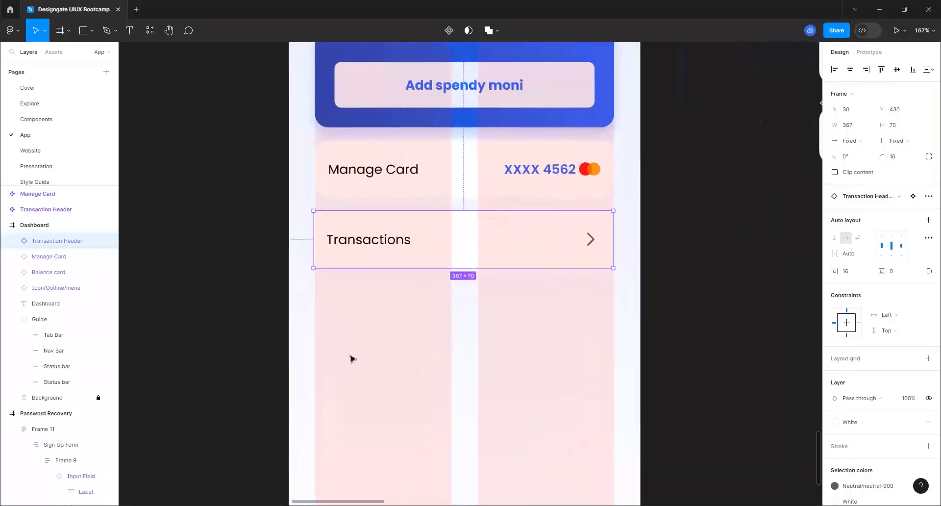
scroll(369, 341, "up", 1)
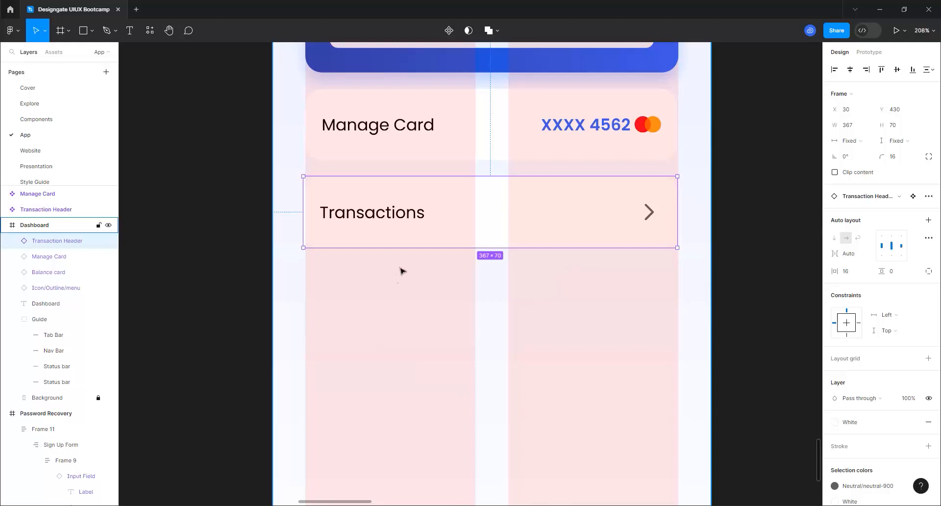
left_click(409, 238)
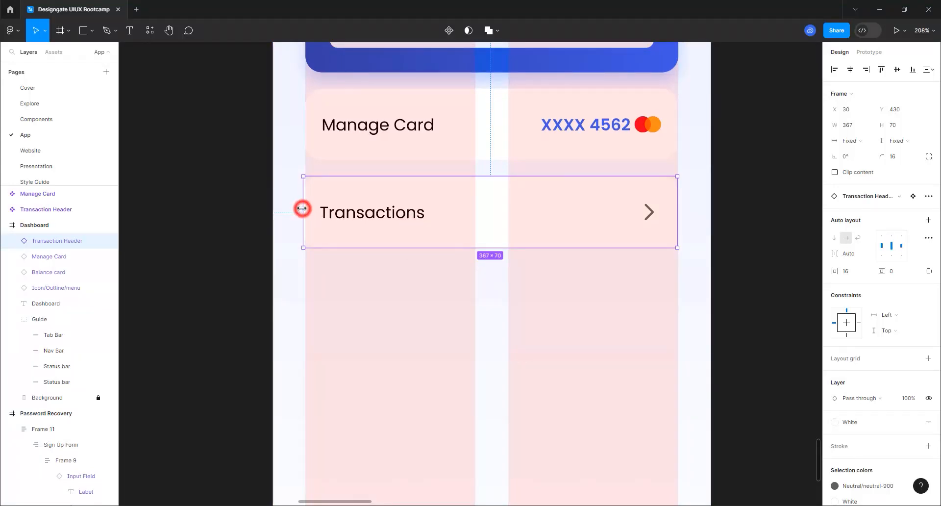
left_click_drag(302, 209, 307, 208)
scroll(345, 286, "down", 3)
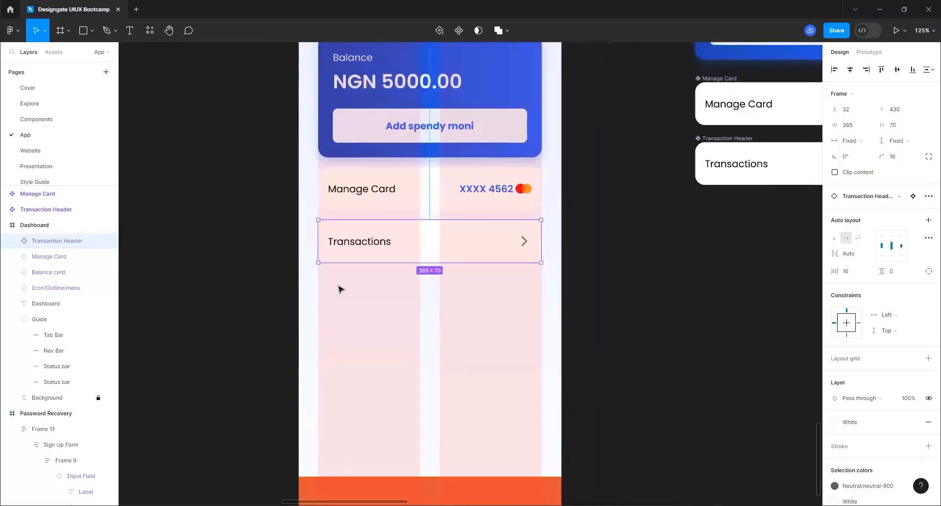
key("ctrl+z")
Step: Set the main Transaction Header component's width to 365
left_click(717, 141)
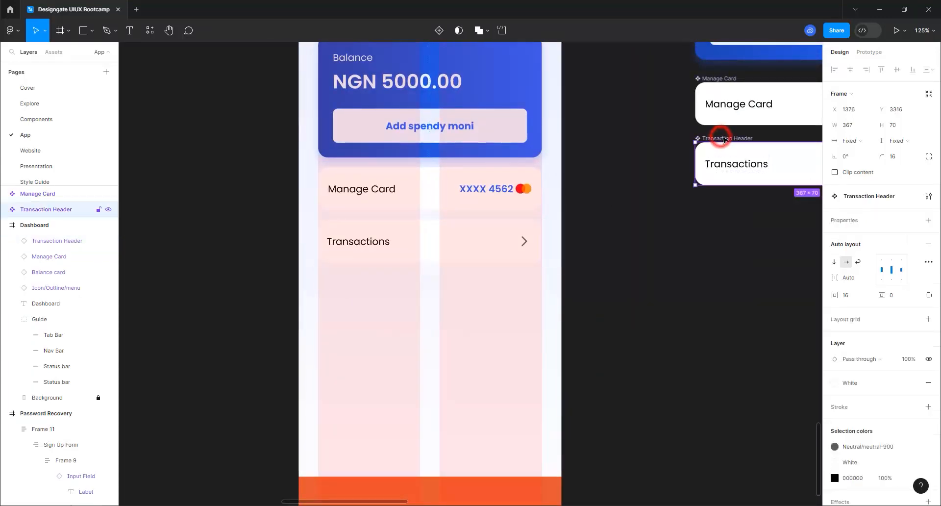
left_click(849, 125)
type("365")
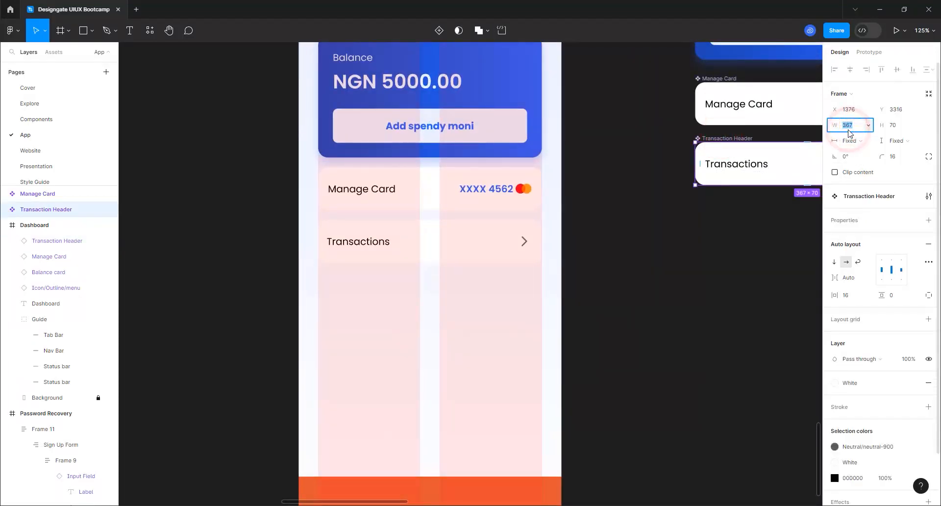
key("Return")
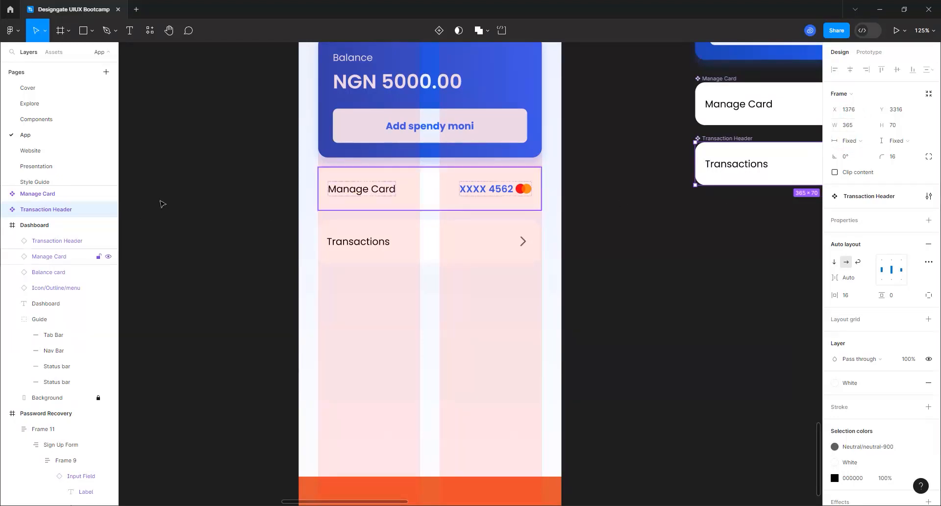
Step: Move the Transaction Header instance horizontally to X 33 so it lines up with the grid columns
left_click(358, 242)
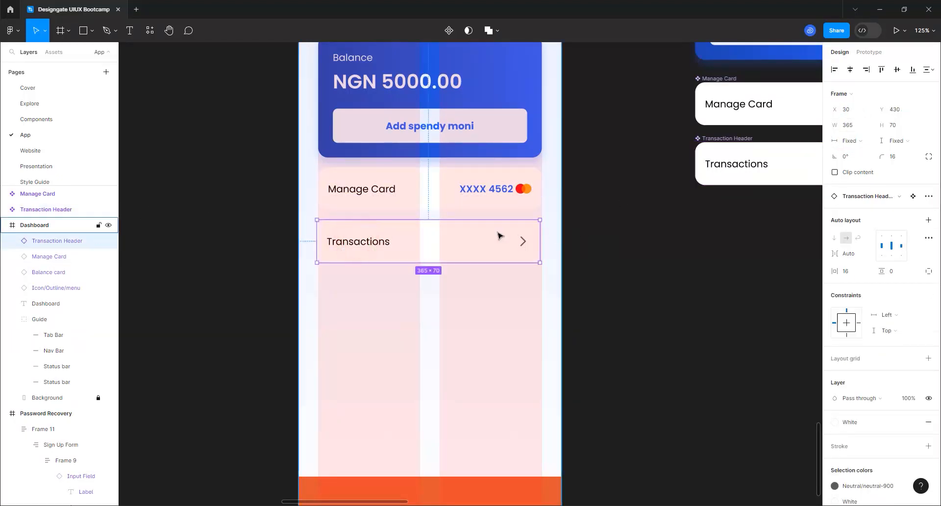
left_click_drag(390, 242, 387, 242)
scroll(368, 274, "up", 5)
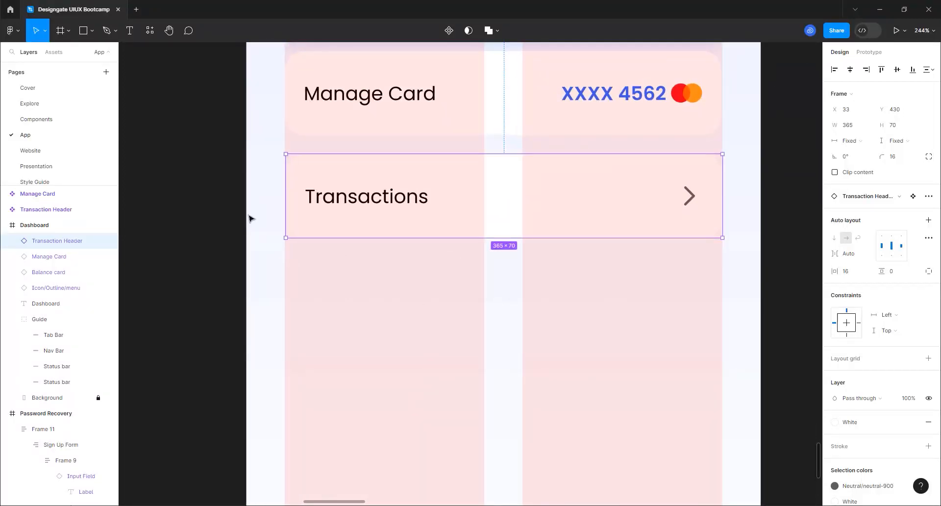
left_click(130, 30)
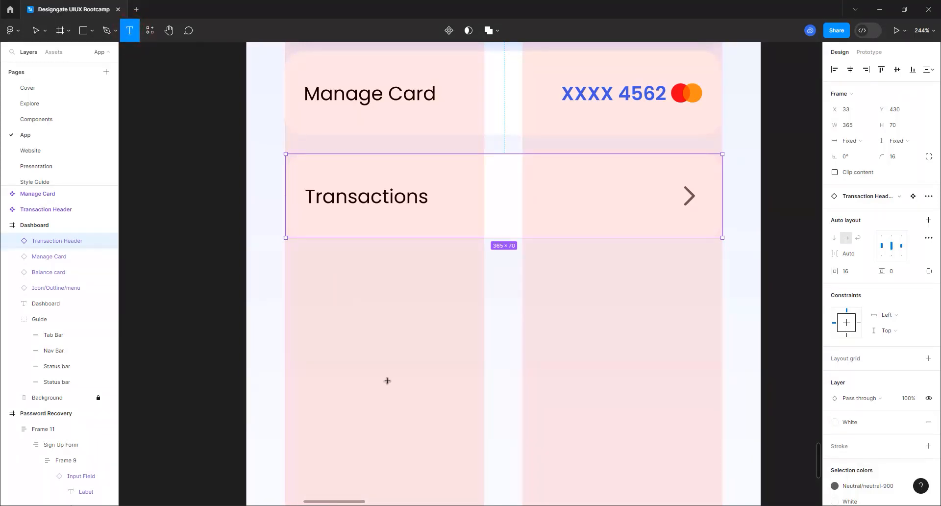
scroll(388, 381, "down", 5)
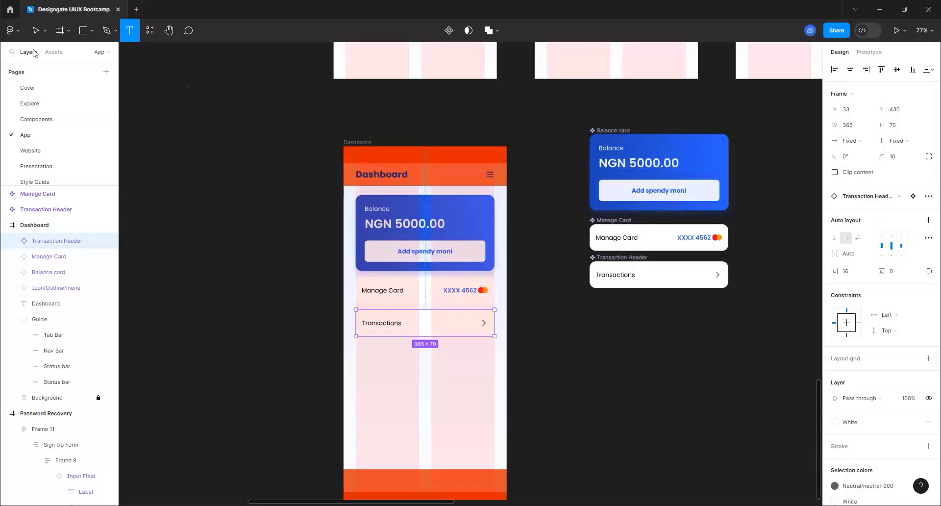
left_click(36, 30)
Step: Add the text NGN 1000 in the empty area below the Transactions row of the Dashboard frame
left_click(348, 141)
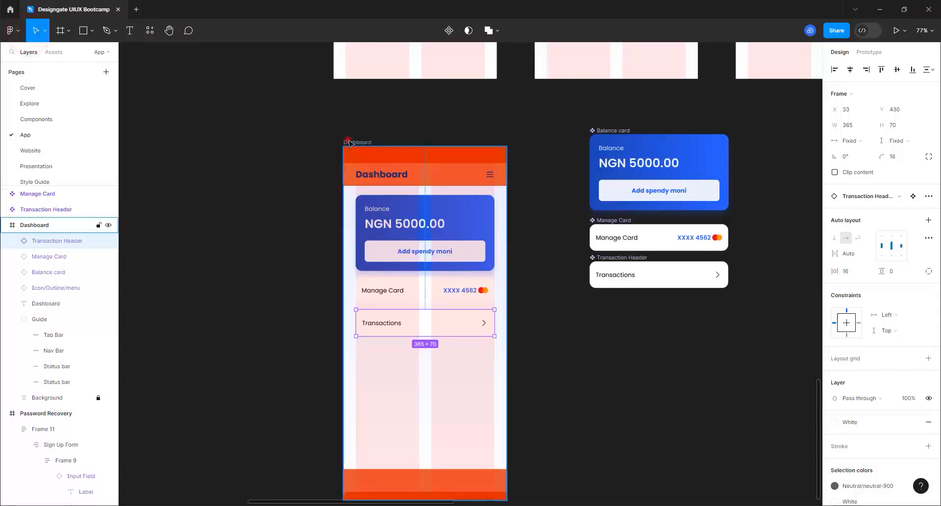
left_click(124, 29)
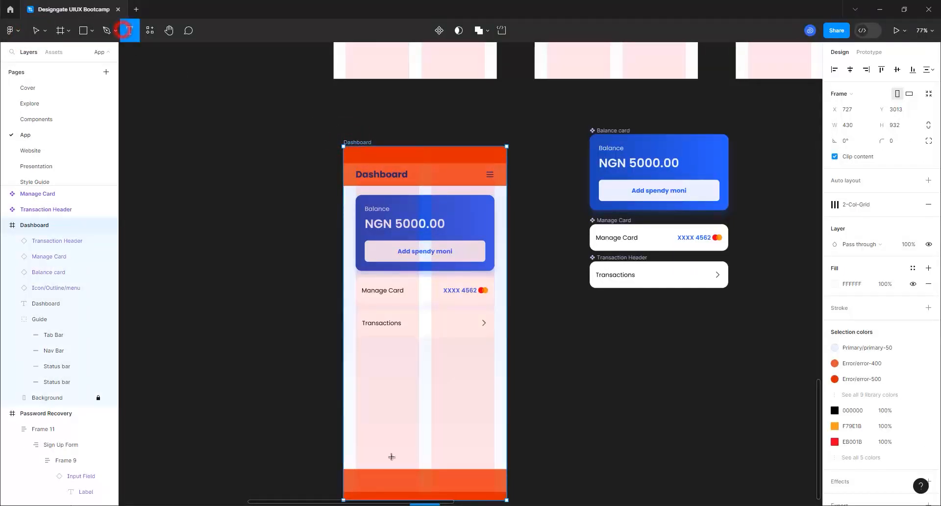
scroll(363, 382, "up", 5)
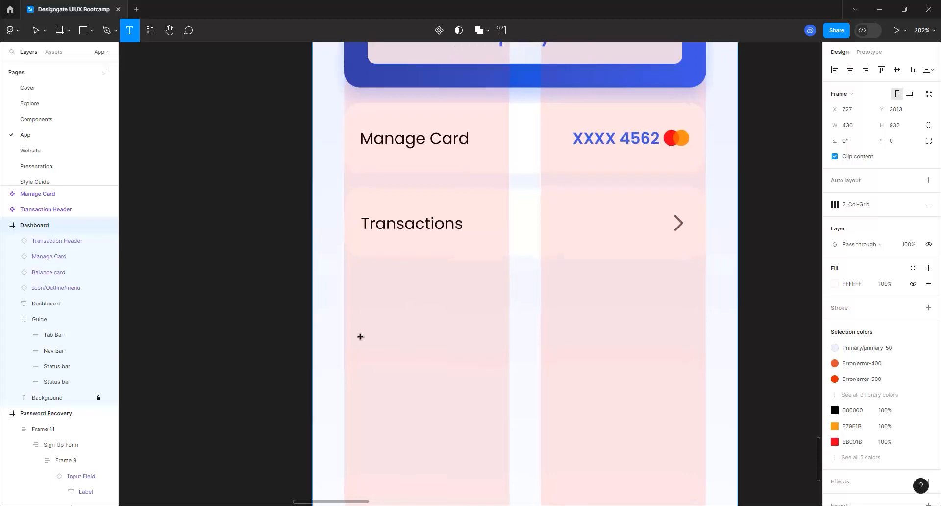
left_click(384, 339)
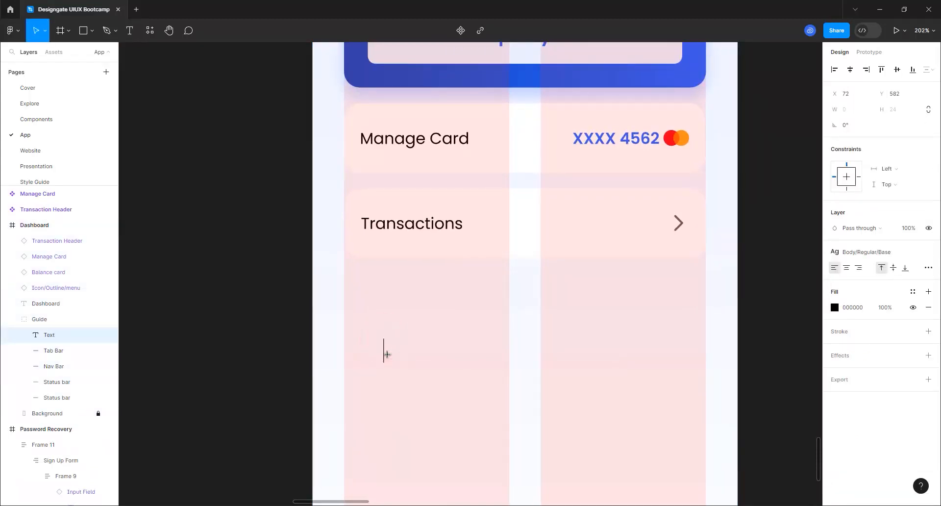
type("NGN")
key("Escape")
type("10")
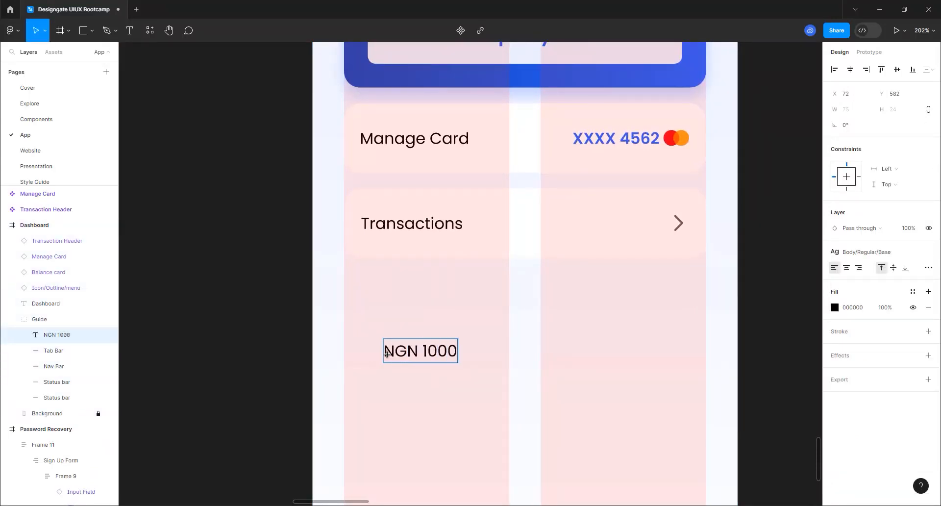
type("00")
Step: Duplicate the NGN 1000 text and place the copy just beneath the original
left_click(439, 361)
key("ctrl+d")
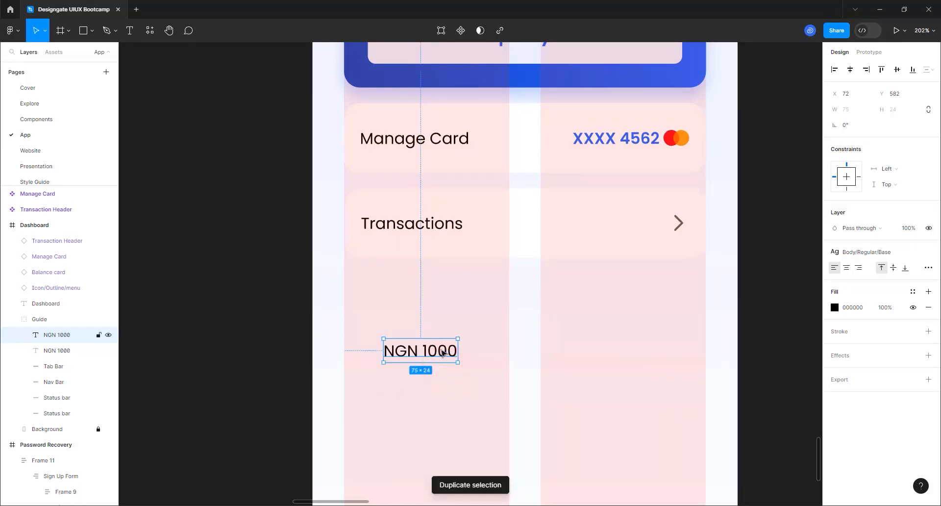
left_click_drag(443, 353, 438, 386)
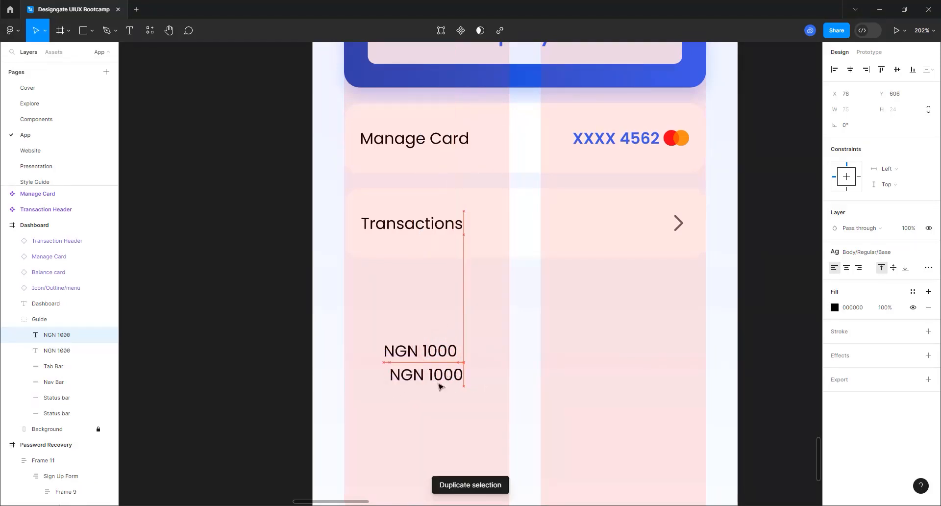
Step: Apply the Body/Bold Small text style to the lower NGN 1000 text
scroll(420, 412, "up", 5)
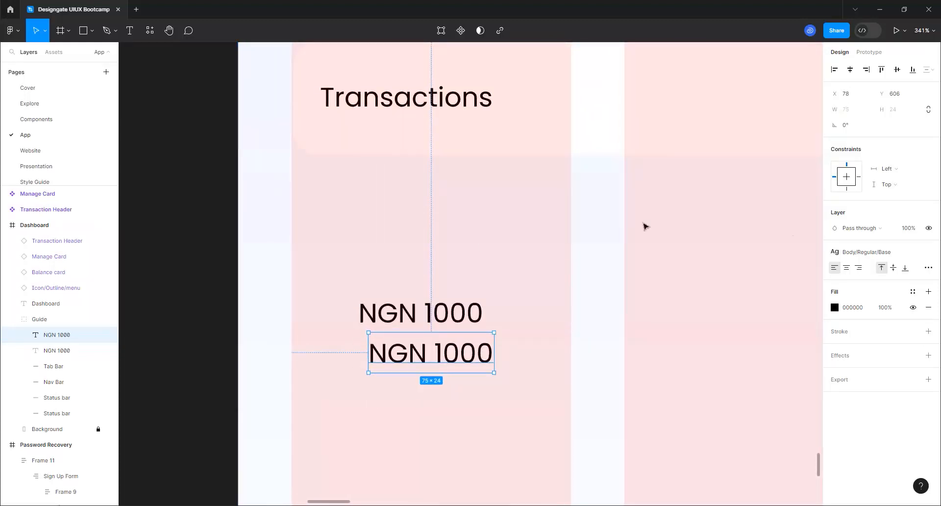
left_click(857, 256)
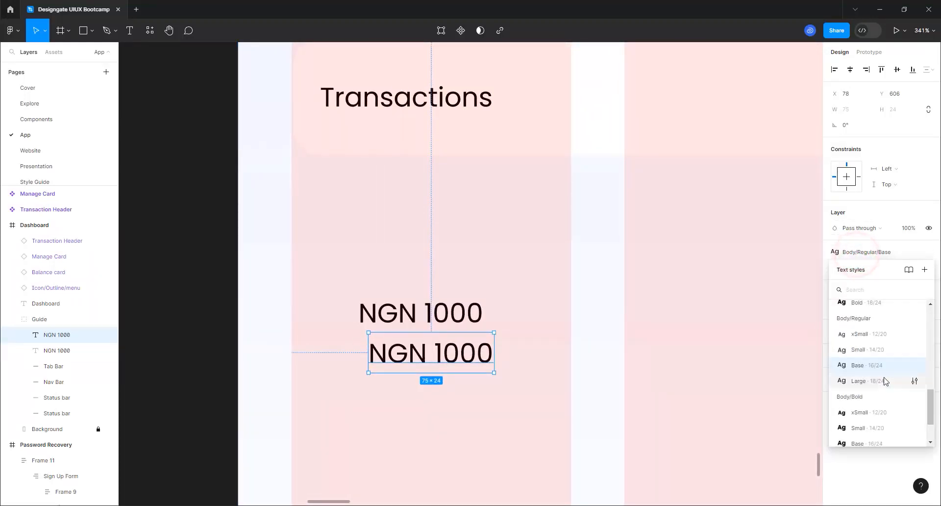
scroll(880, 382, "down", 3)
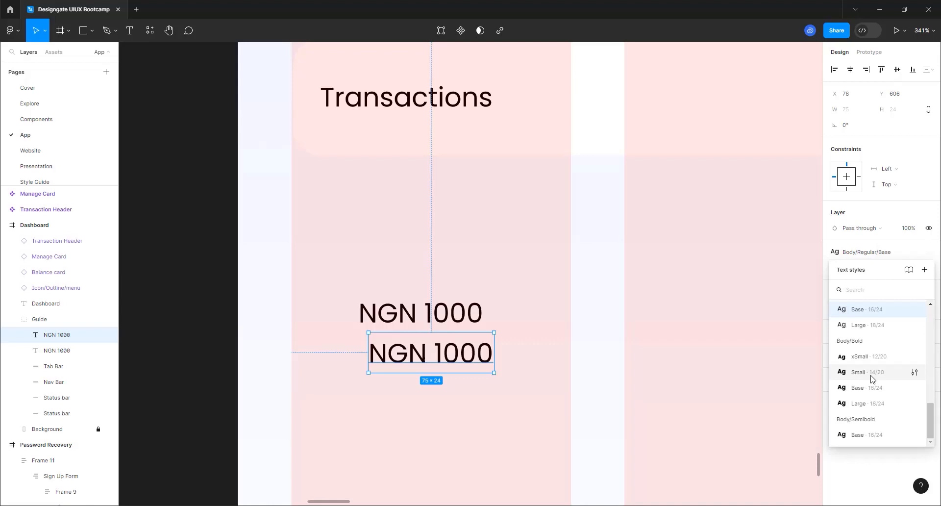
left_click(872, 379)
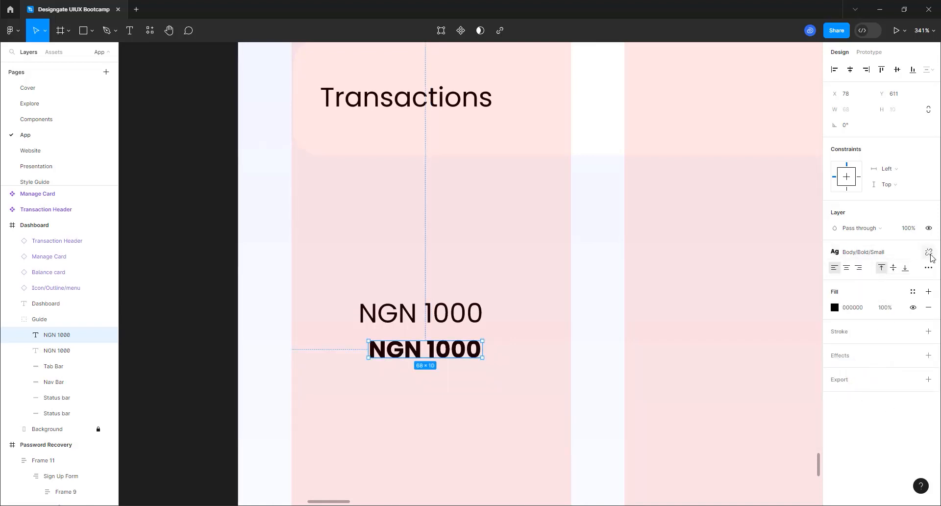
Step: Detach the lower NGN 1000 text from its text style and set its font weight to SemiBold
left_click(928, 253)
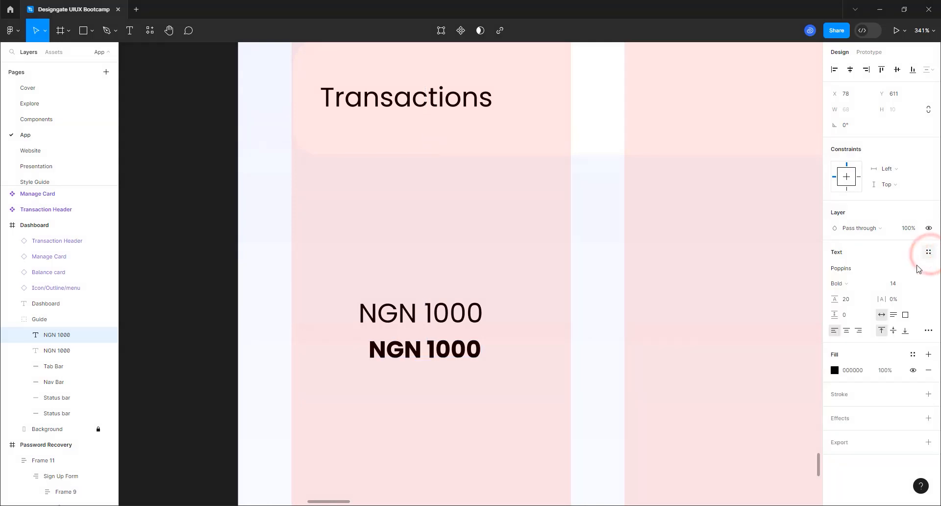
left_click(848, 285)
left_click(850, 275)
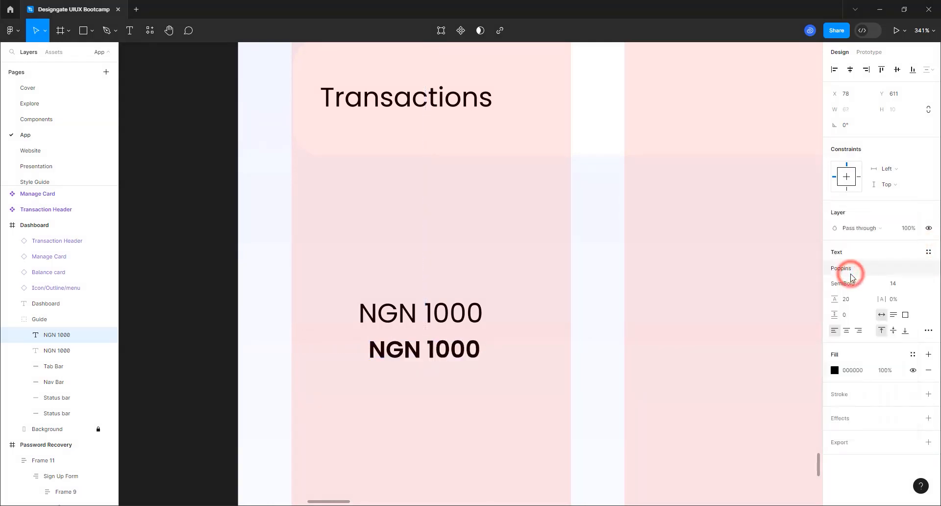
Step: Create a new text style named Body/Semibold/Small from the semibold NGN 1000 text
left_click(928, 252)
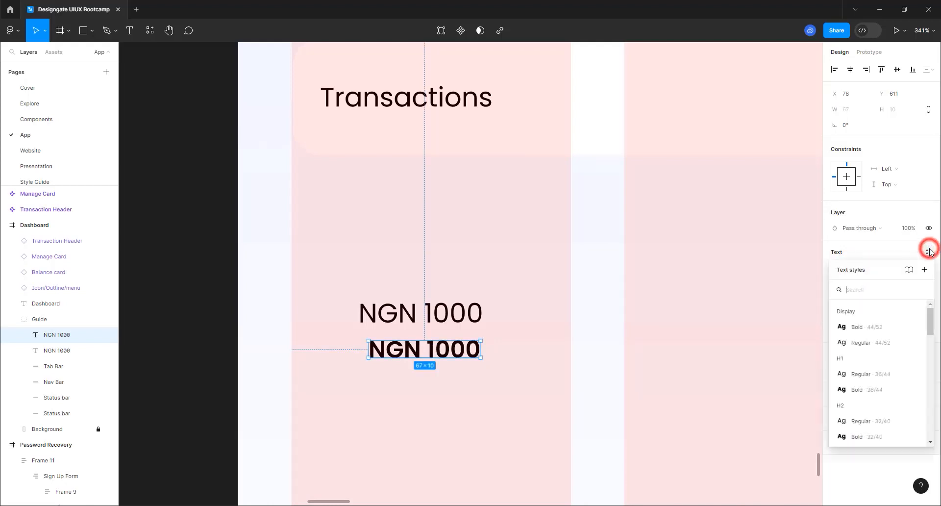
left_click(921, 275)
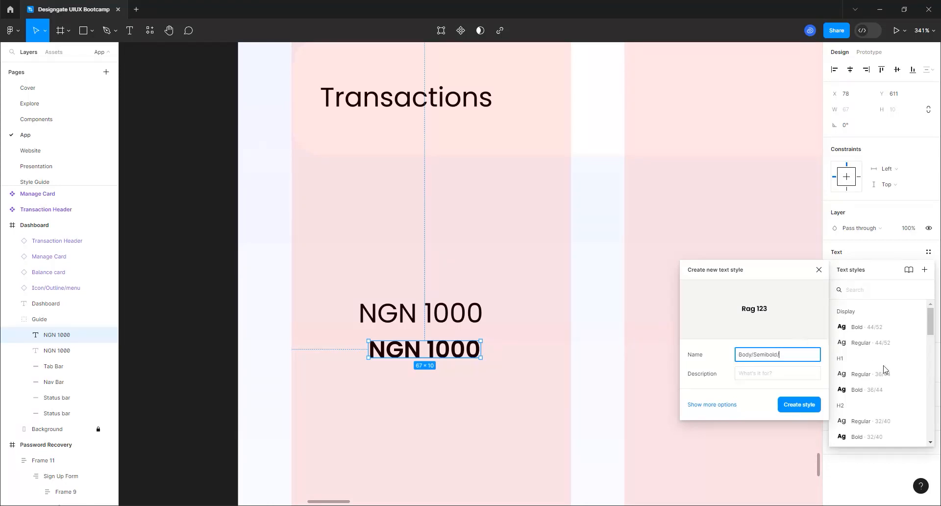
scroll(885, 369, "down", 10)
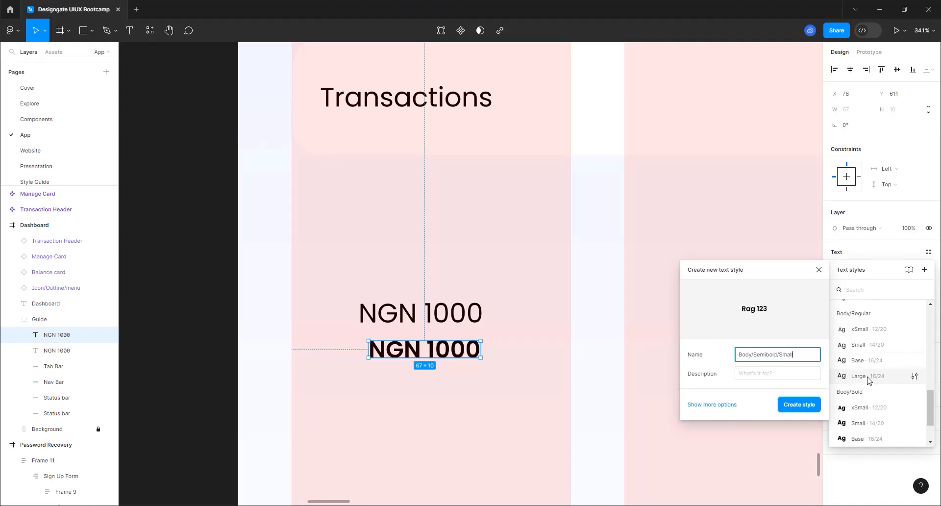
left_click(792, 406)
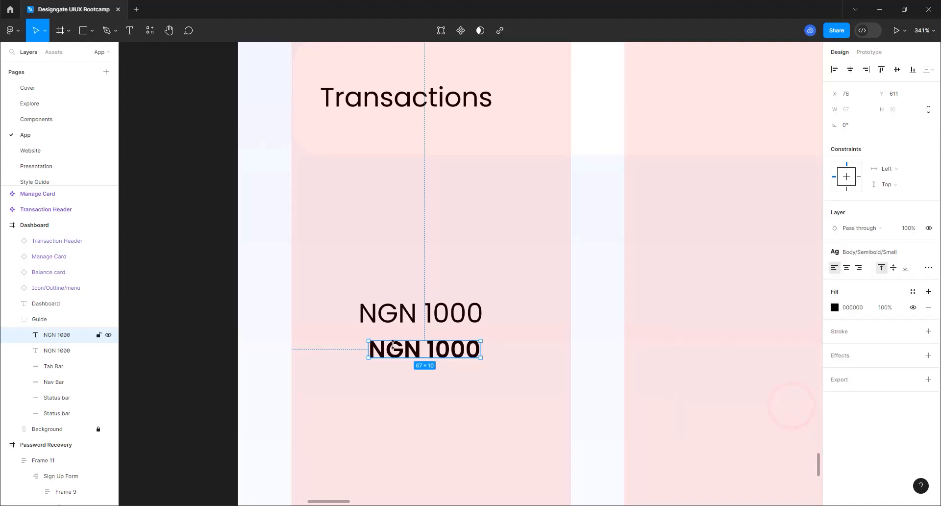
Step: Align the semibold NGN 1000 text with the upper text's left edge and apply the Body/Regular/Small style to the upper text
left_click_drag(396, 348, 395, 340)
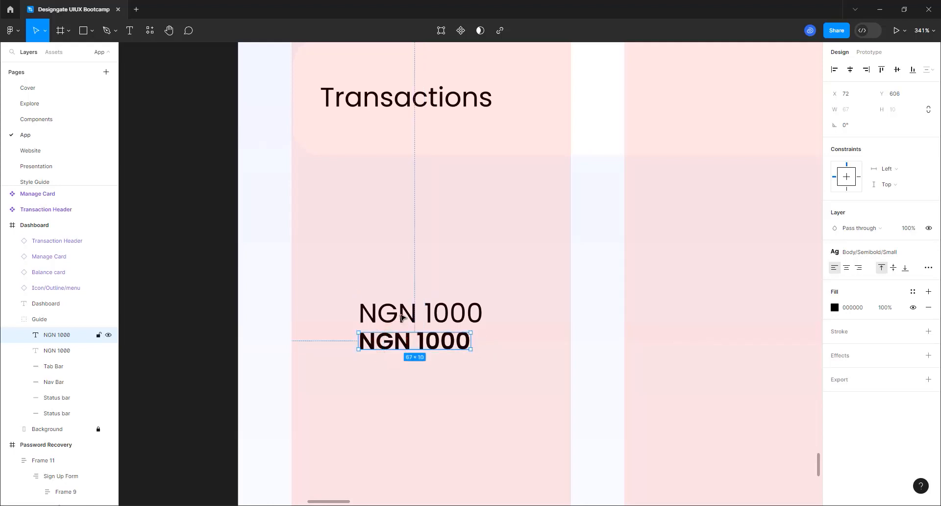
left_click(401, 312)
left_click(883, 251)
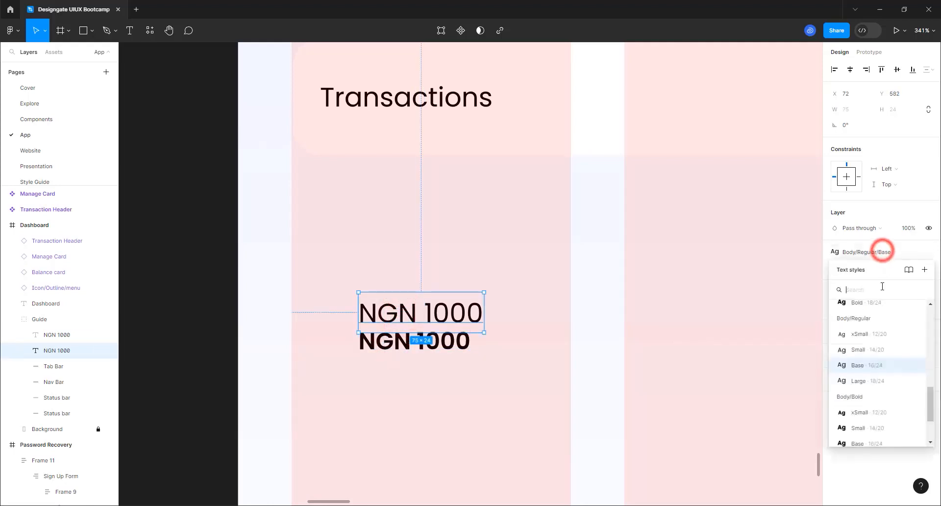
left_click(877, 350)
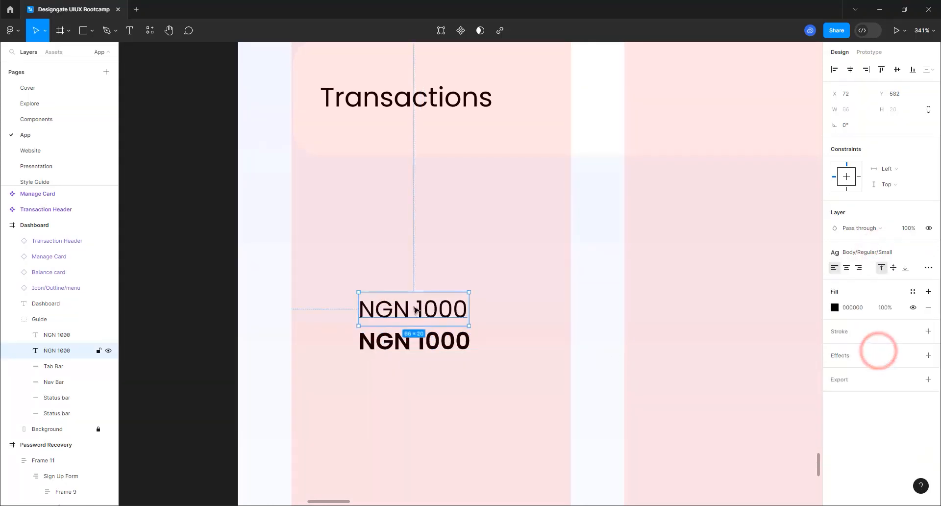
Step: Move the regular NGN 1000 text just beneath the semibold one and change its wording to MTN Airtime
left_click_drag(413, 307, 417, 369)
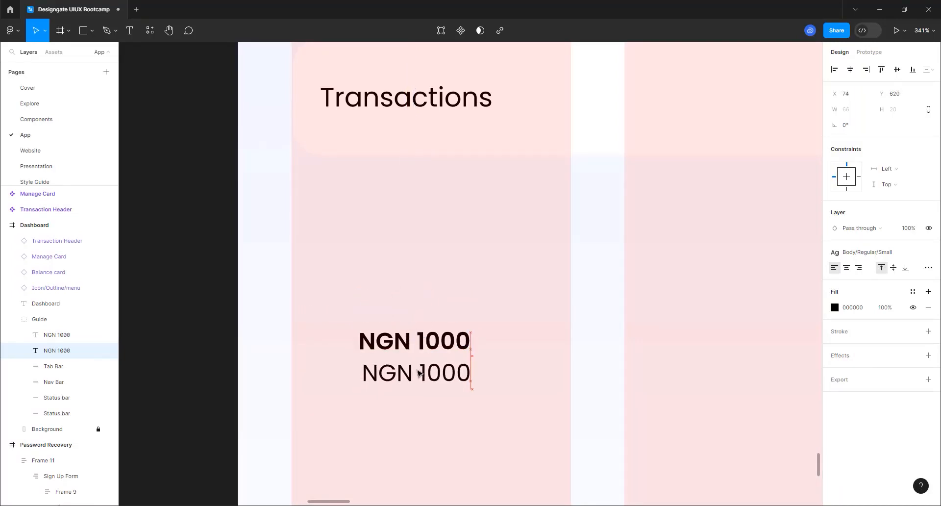
double_click(417, 370)
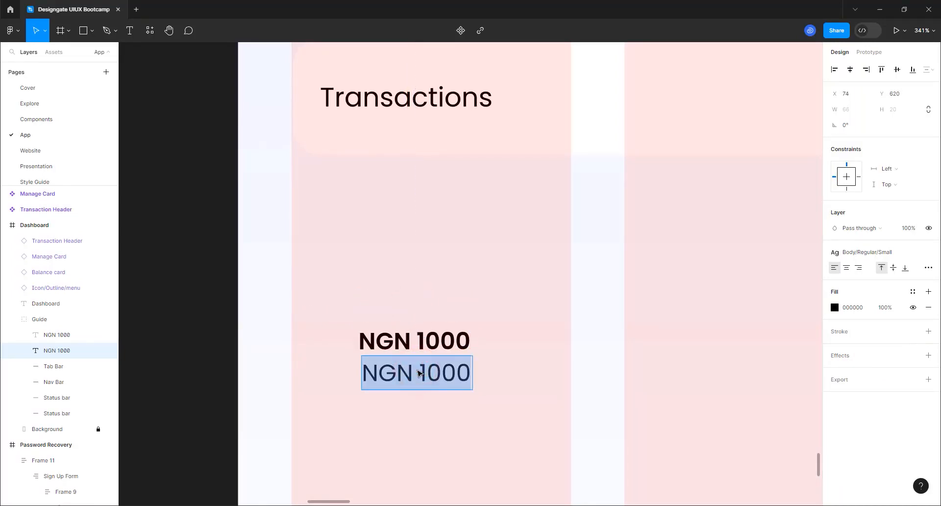
type("MTN Airtime")
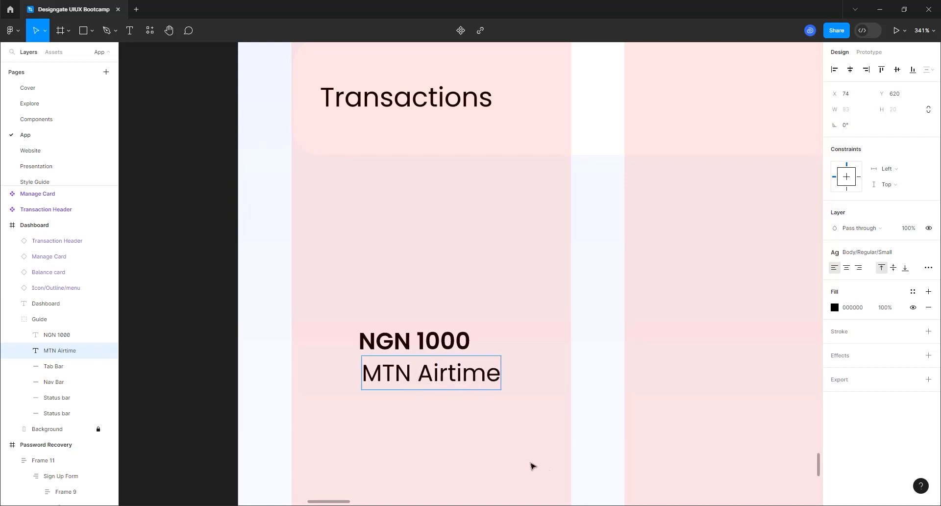
left_click(519, 431)
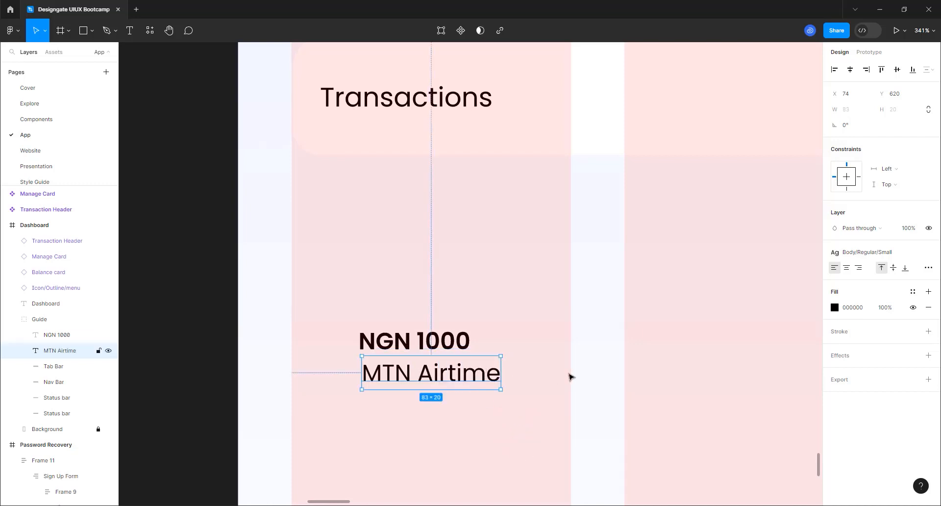
Step: Apply the Black color style to the fill of the semibold NGN 1000 text
left_click(391, 342)
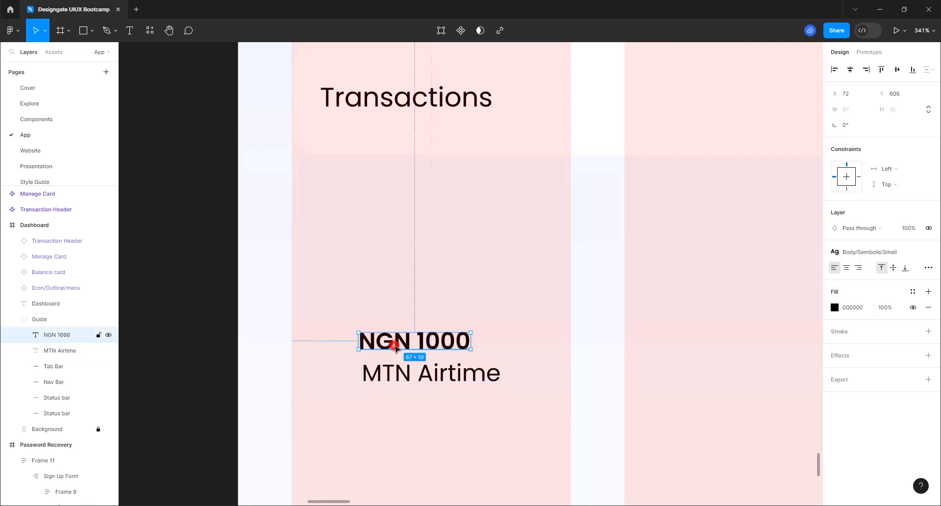
left_click(913, 292)
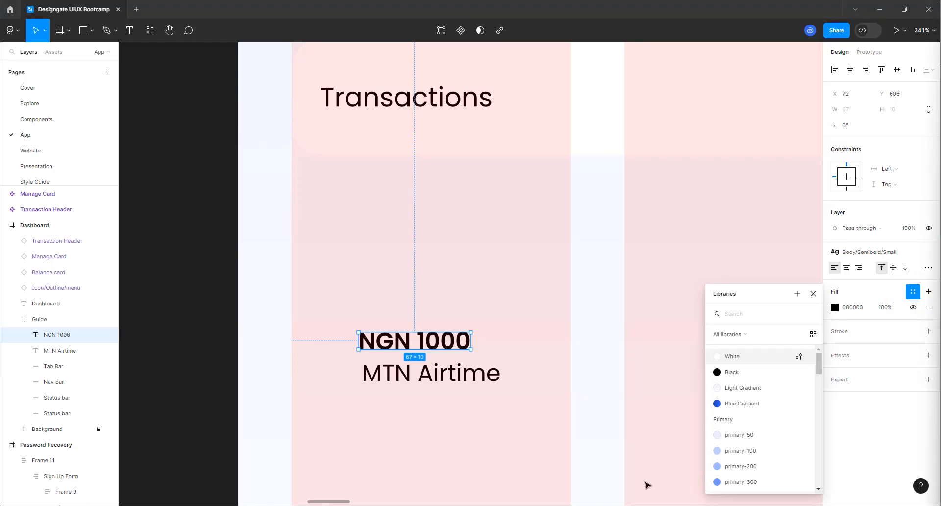
left_click(740, 370)
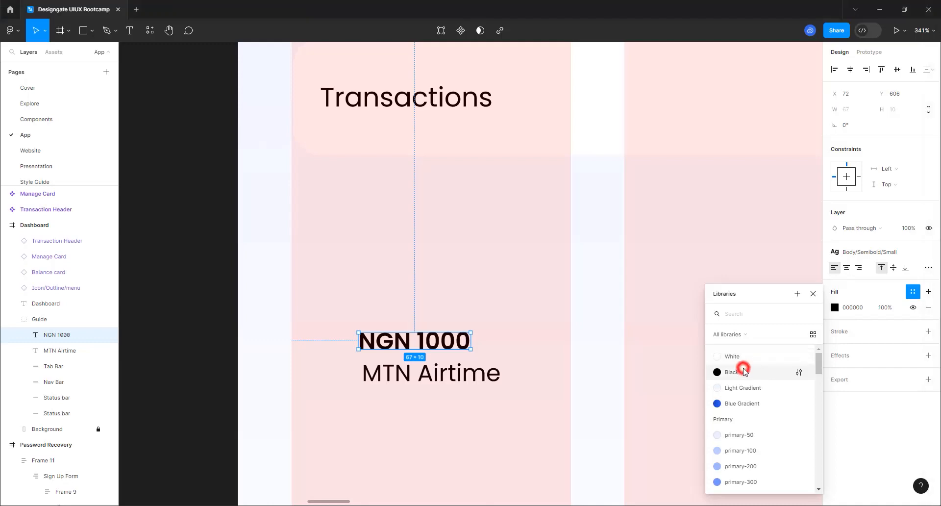
Step: Apply the neutral-700 color style to the fill of the MTN Airtime text
left_click(460, 381)
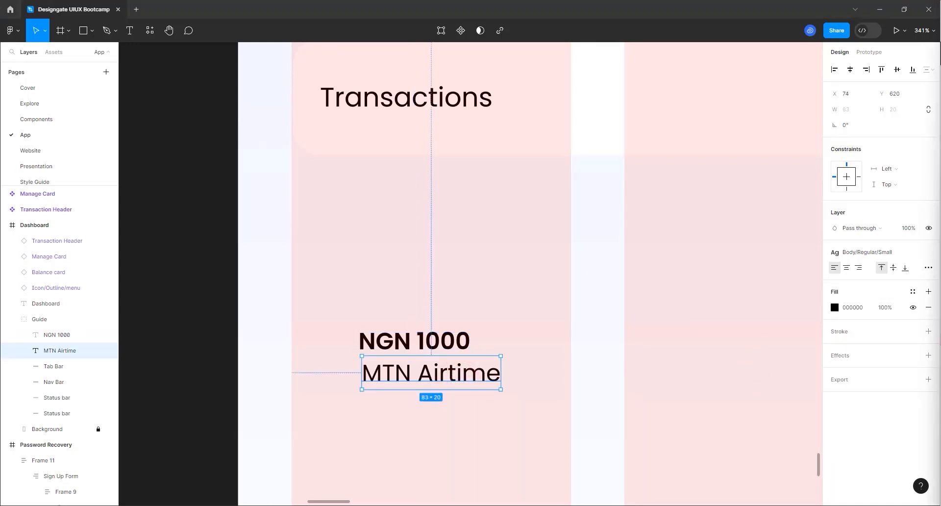
left_click(913, 291)
scroll(760, 409, "down", 5)
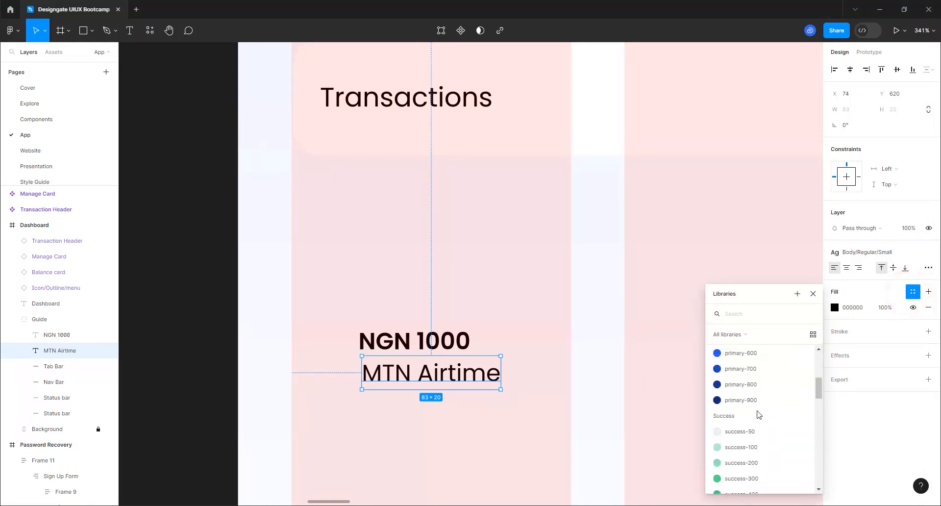
scroll(757, 414, "down", 10)
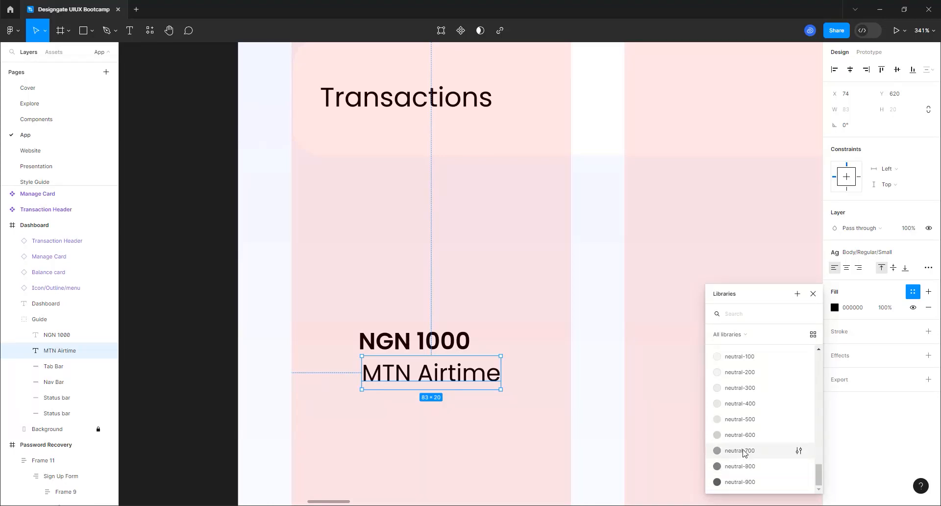
left_click(743, 451)
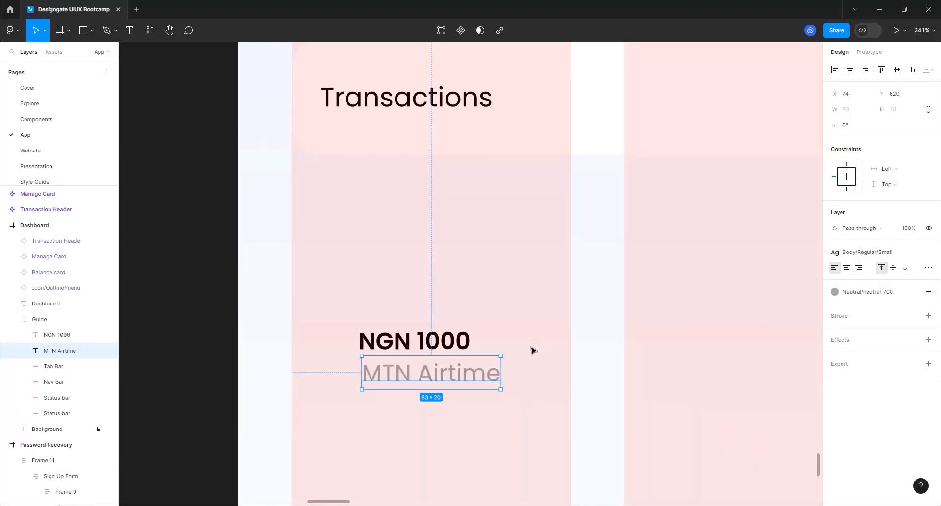
Step: Wrap the NGN 1000 and MTN Airtime texts together in a vertical auto layout frame
left_click(498, 342)
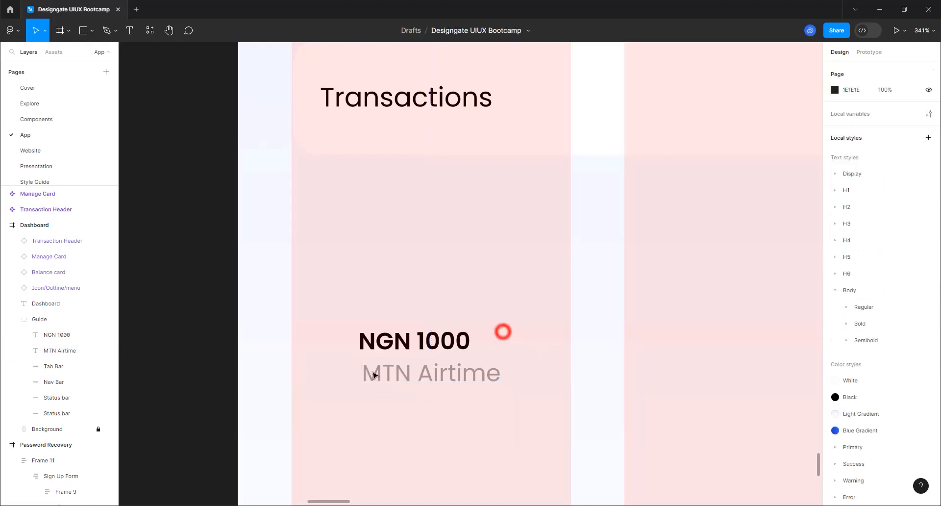
left_click(378, 350)
left_click(391, 345)
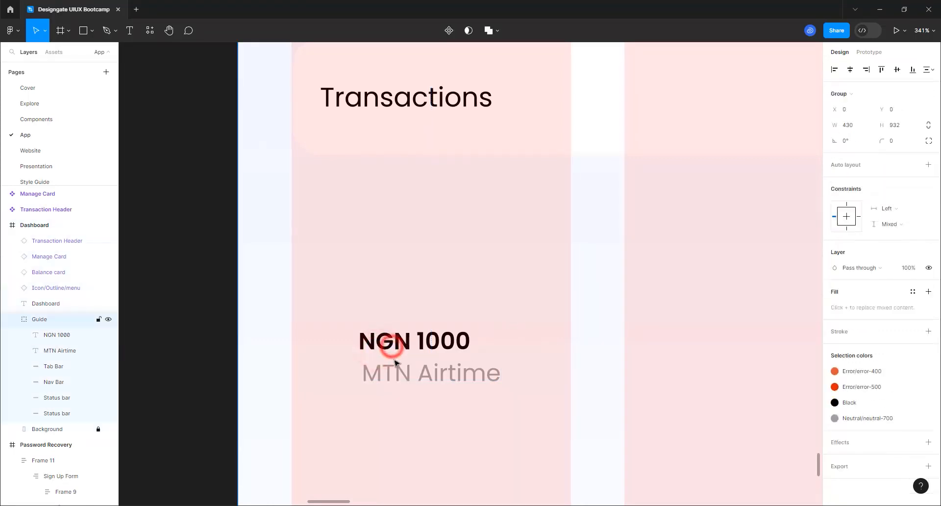
left_click(399, 340)
left_click(401, 379, "shift")
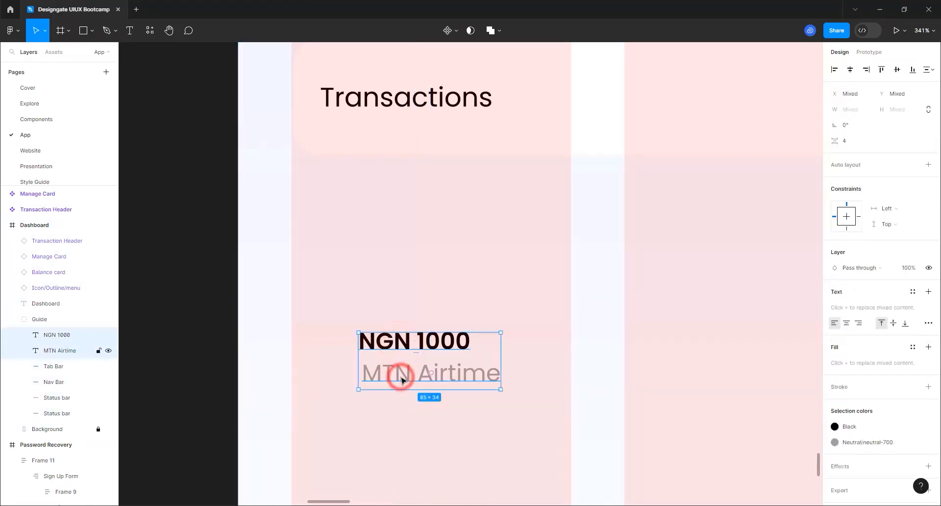
key("shift+a")
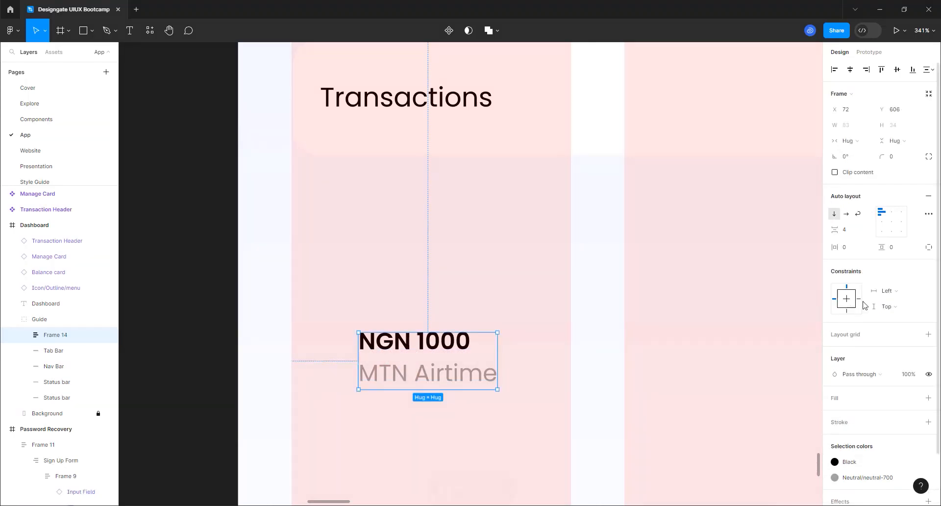
Step: Set the text frame's item spacing to 8 and move the frame up to about X 70, Y 563
left_click(845, 229)
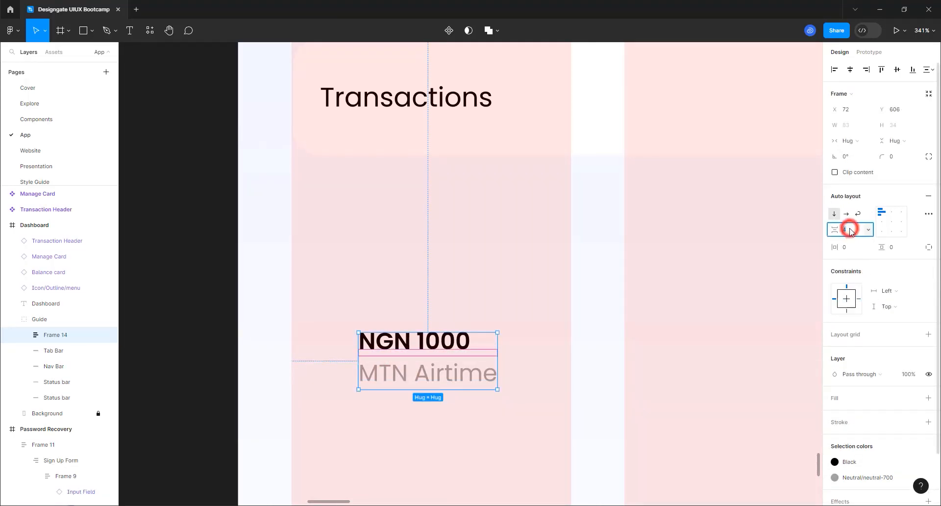
type("8")
key("Return")
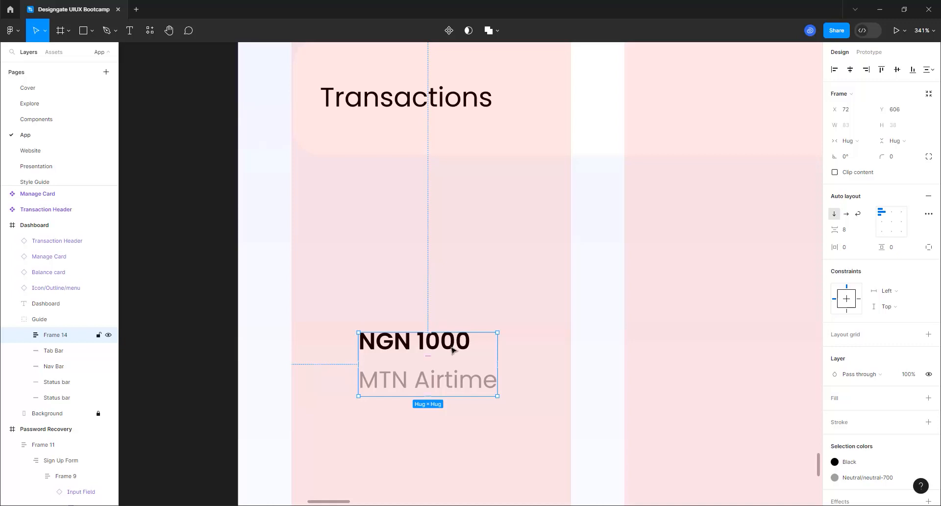
left_click_drag(452, 348, 451, 278)
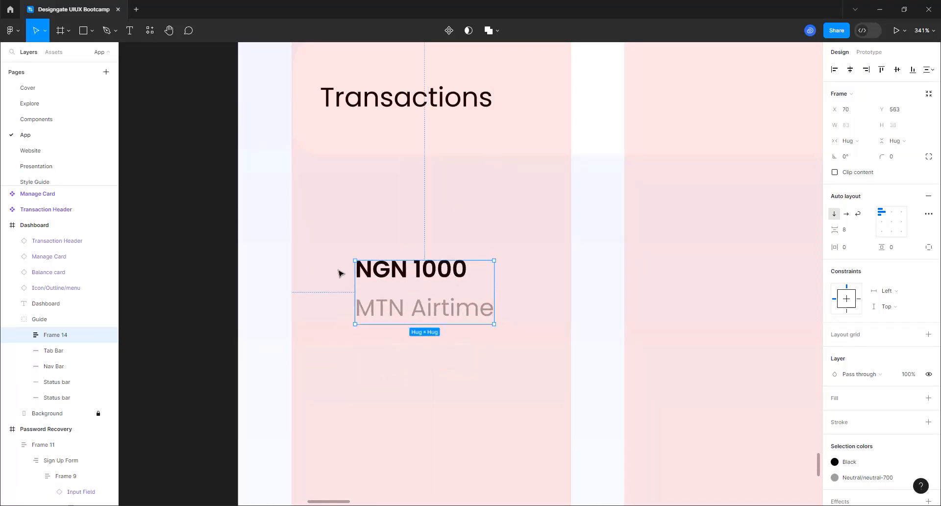
Step: Search the assets for check and place the check-circle icon beside the text frame, at about X 32, Y 567
left_click(61, 57)
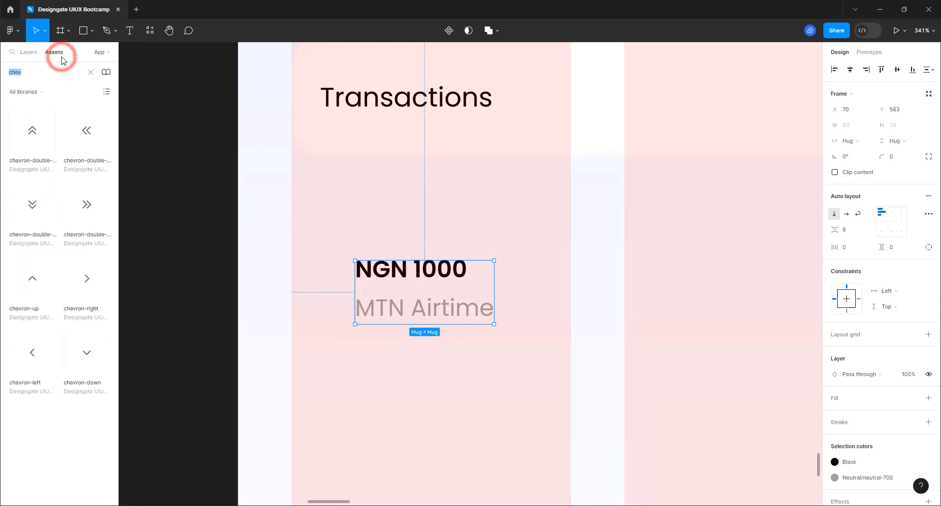
left_click(90, 72)
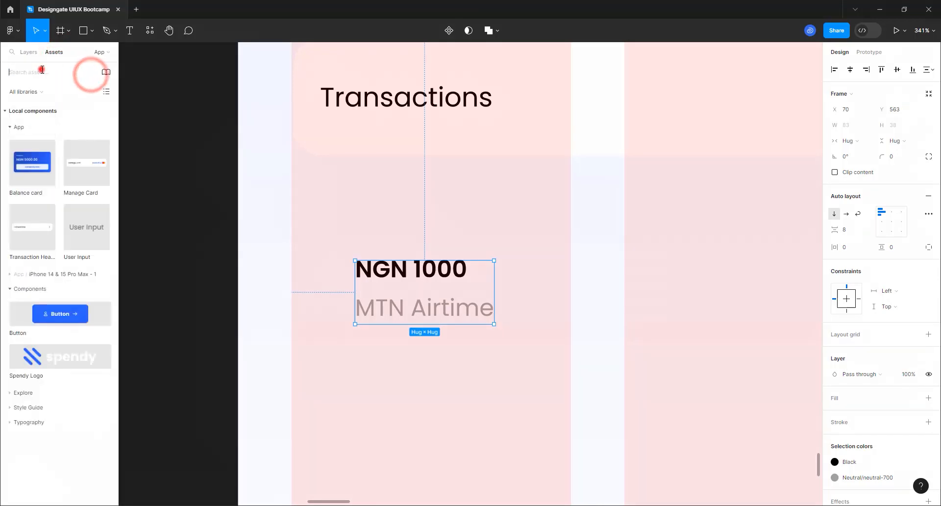
left_click(41, 69)
type("check")
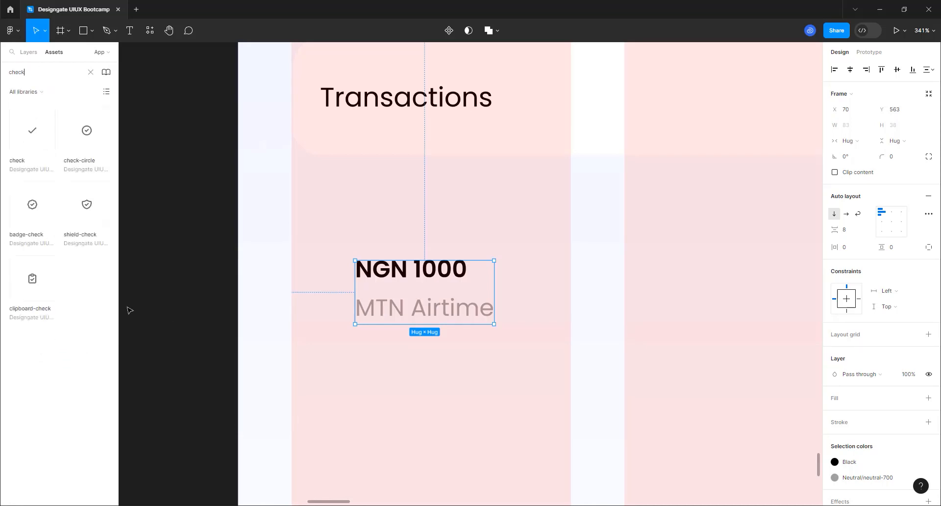
left_click_drag(94, 134, 313, 295)
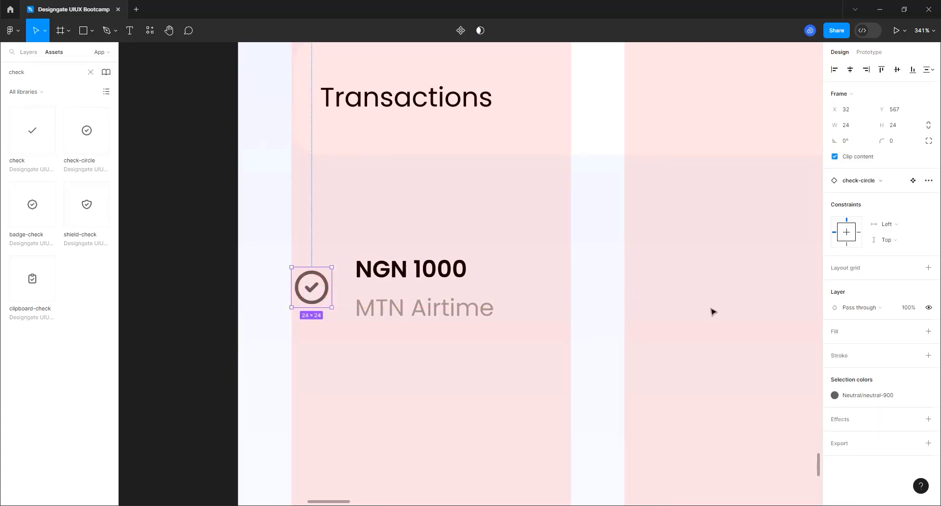
Step: Recolor the check-circle icon with the success-600 color style
left_click(863, 398)
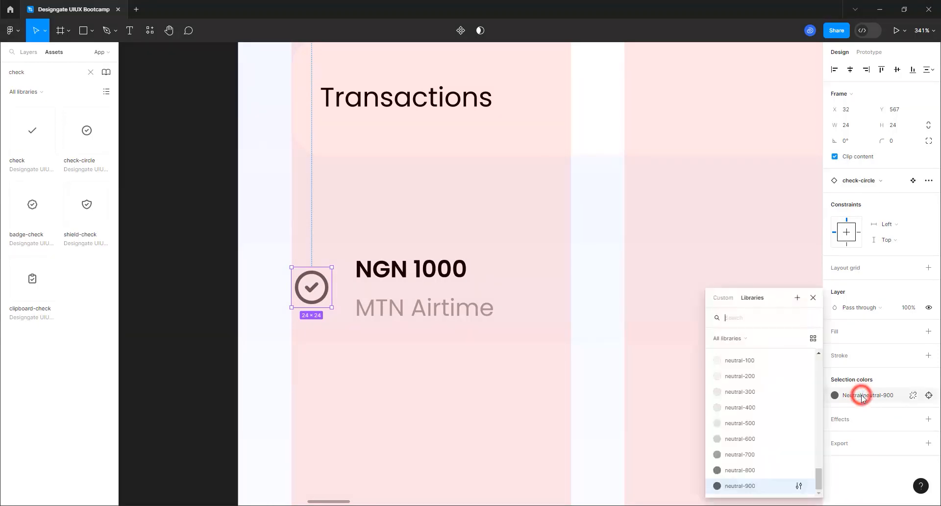
scroll(742, 407, "down", 5)
scroll(742, 407, "up", 10)
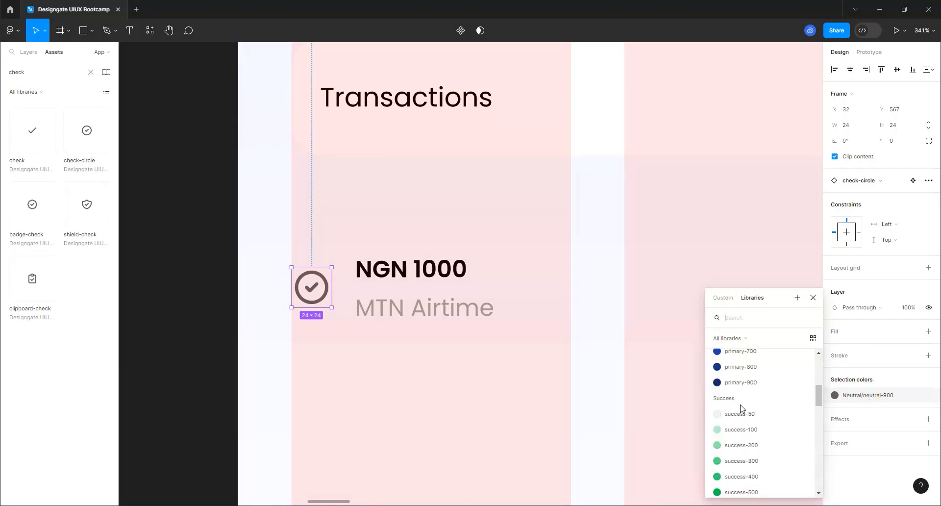
scroll(743, 407, "down", 10)
scroll(744, 407, "up", 8)
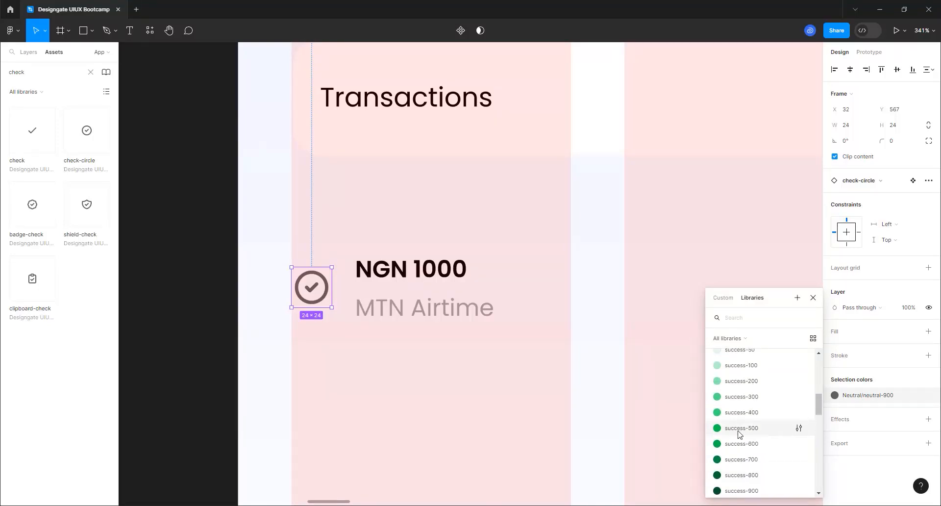
left_click(730, 443)
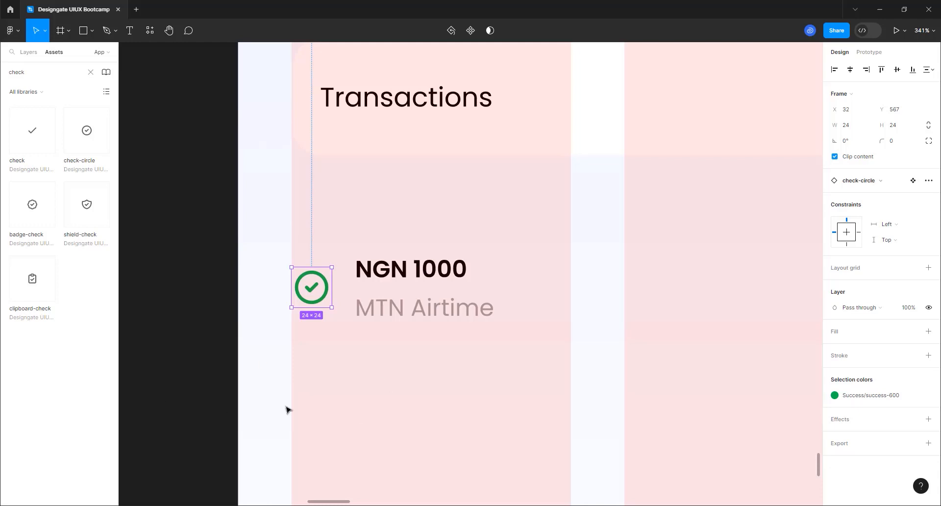
Step: Recolor the check-circle icon with the success-500 color style
left_click(878, 395)
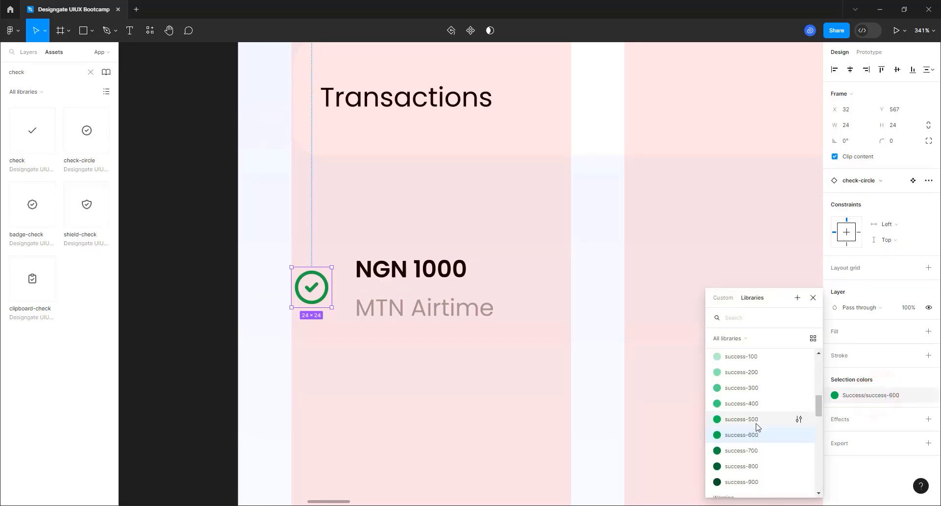
left_click(754, 419)
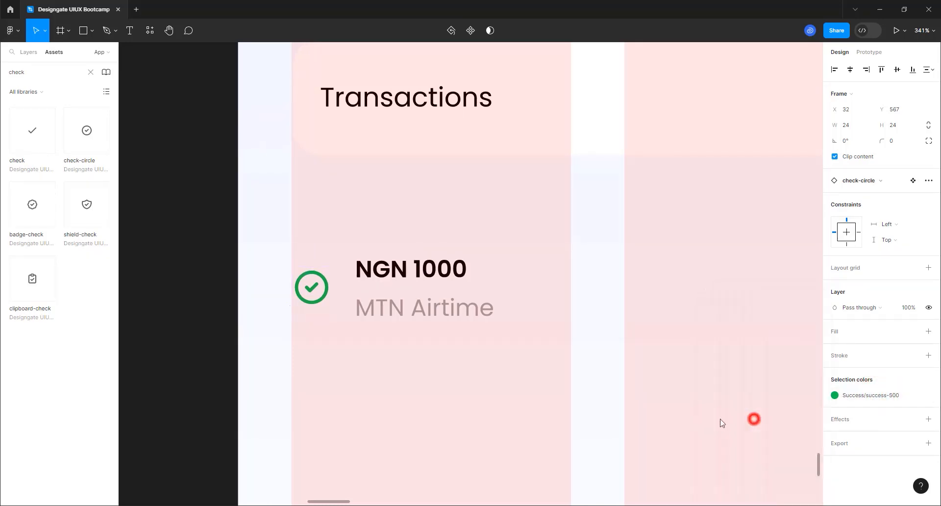
left_click(387, 275)
Step: Combine the check-circle icon and the NGN 1000 text frame in a horizontal auto layout with item spacing 16
scroll(429, 296, "down", 2)
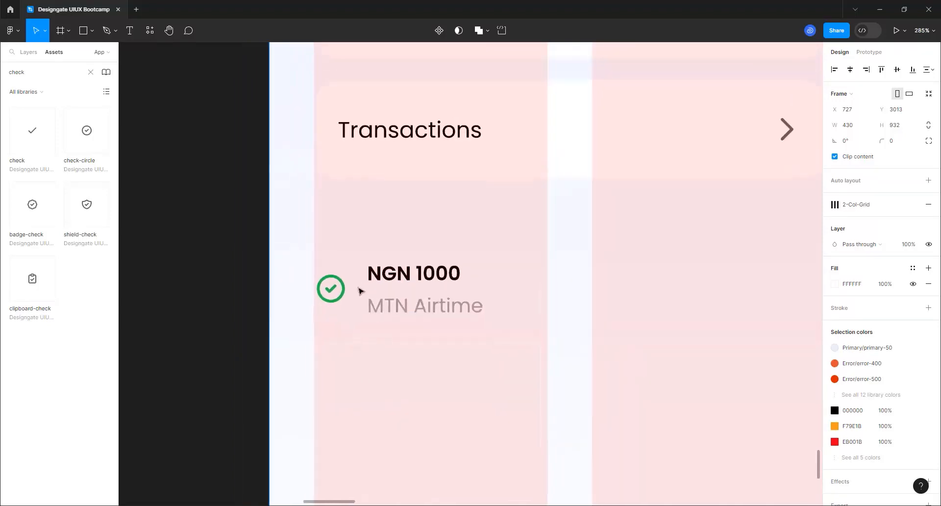
scroll(360, 291, "up", 3)
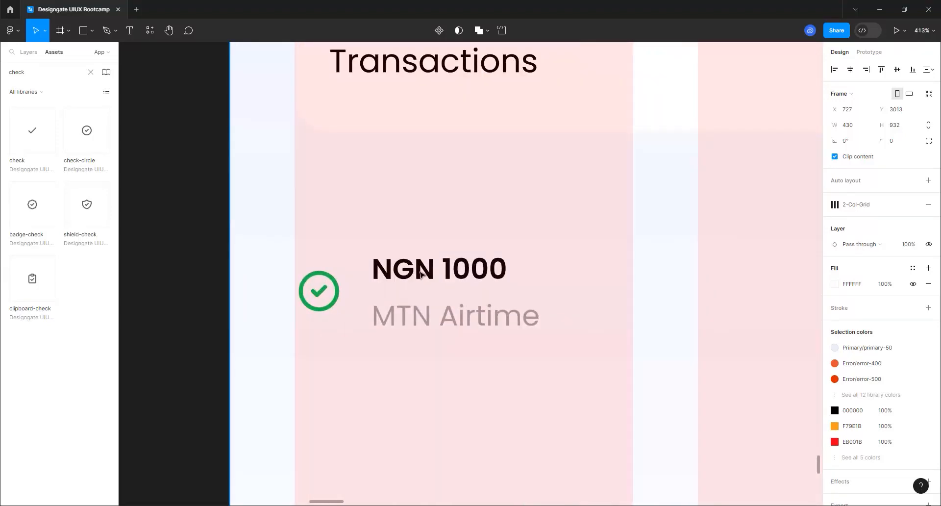
left_click(420, 273)
left_click(420, 272)
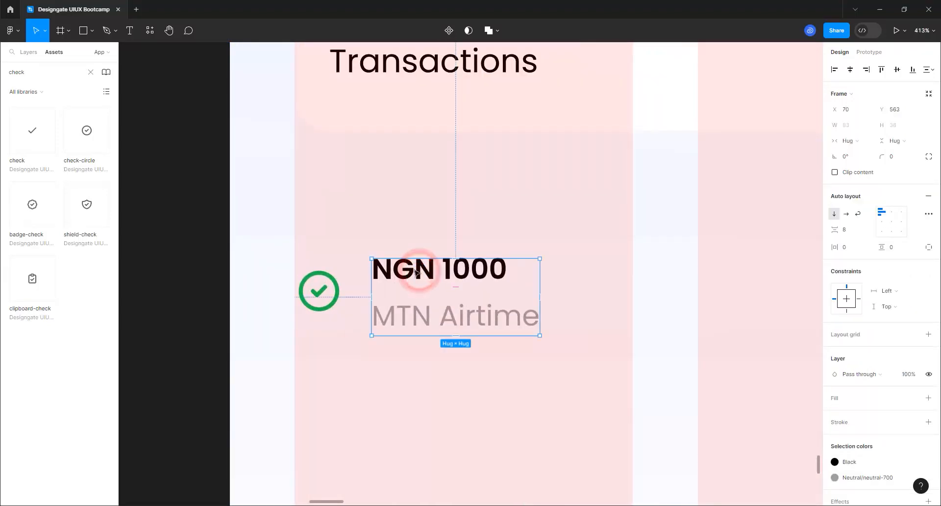
left_click(335, 293, "shift")
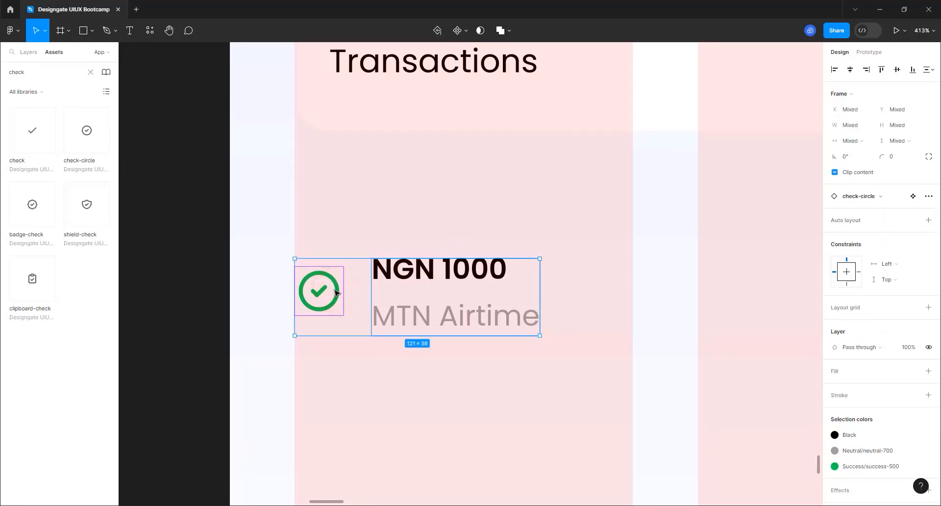
key("shift+a")
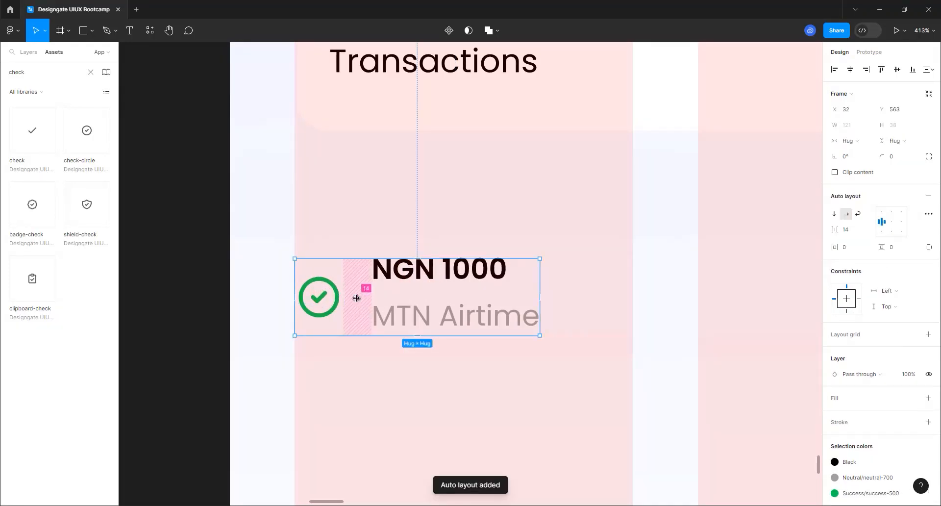
left_click(848, 229)
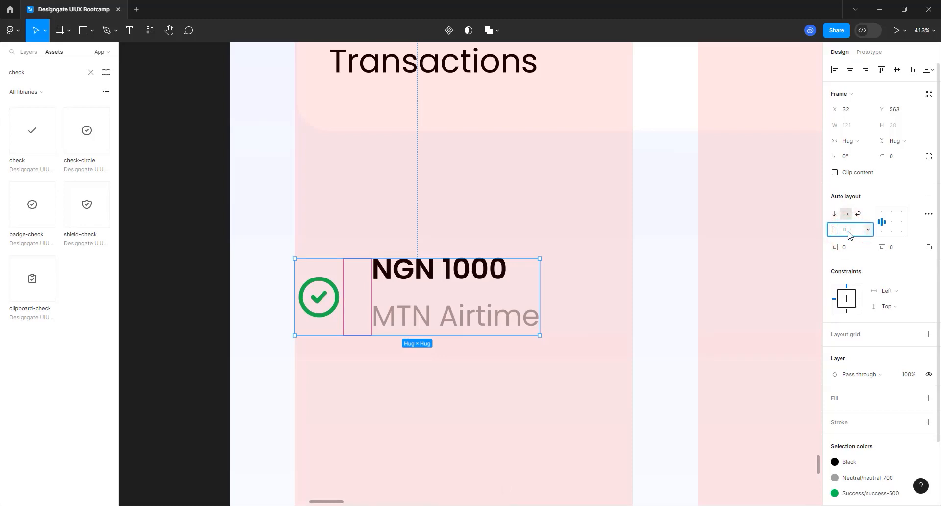
type("16")
key("Return")
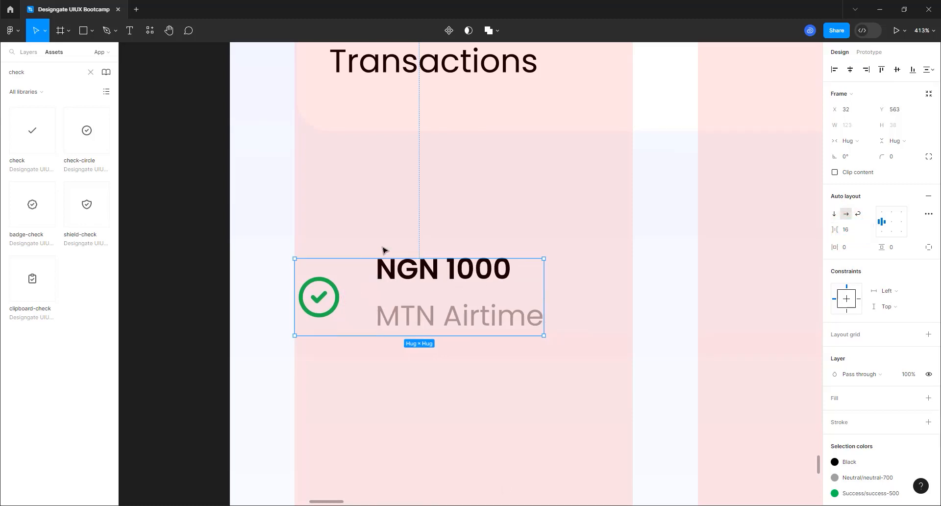
left_click(413, 226)
Step: Add a 2hr text opposite the NGN 1000 entry in the second grid column, at about X 334, Y 574
scroll(358, 284, "down", 5, "ctrl")
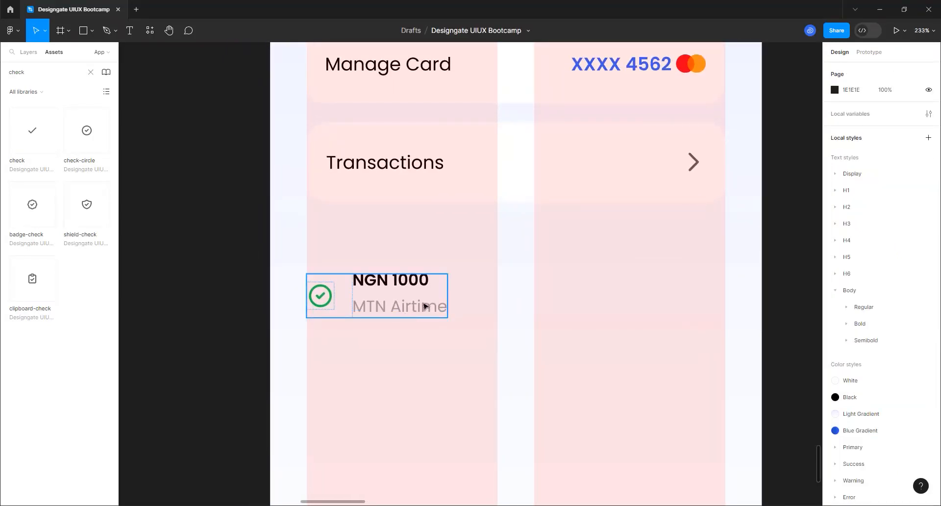
left_click(130, 30)
left_click(651, 289)
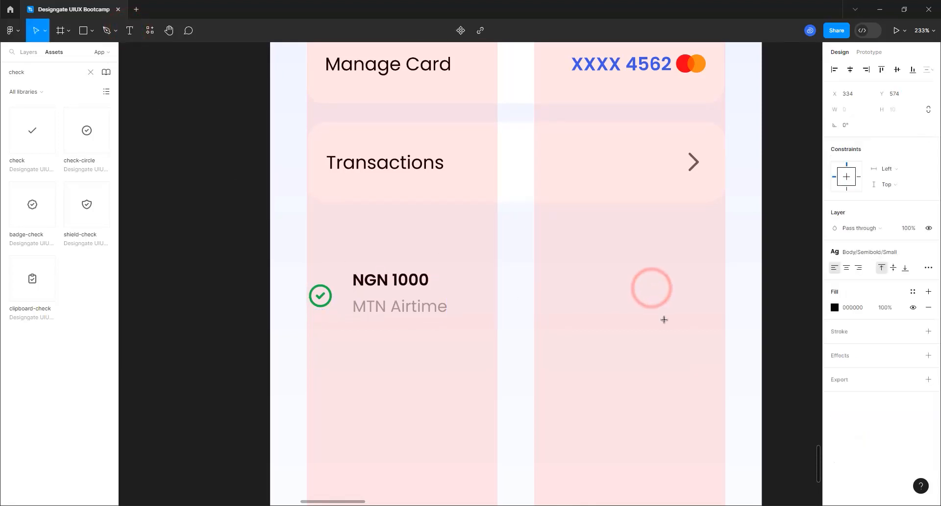
type("2hr")
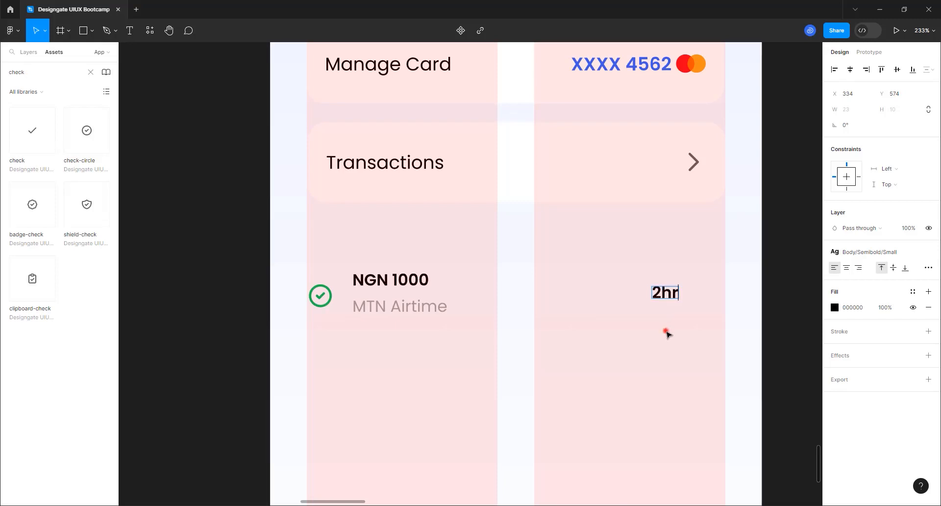
left_click(666, 332)
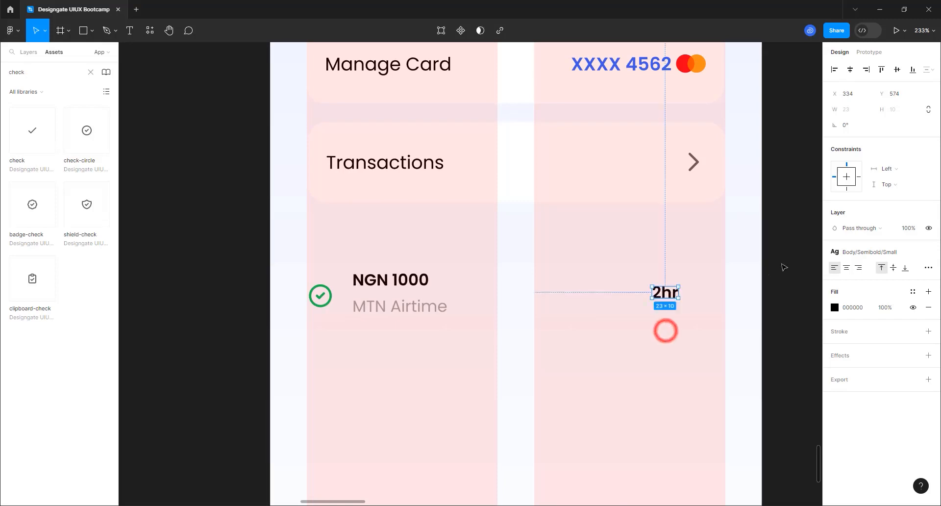
Step: Apply the Body/Regular/Small text style to the 2hr text
left_click(879, 240)
left_click(872, 255)
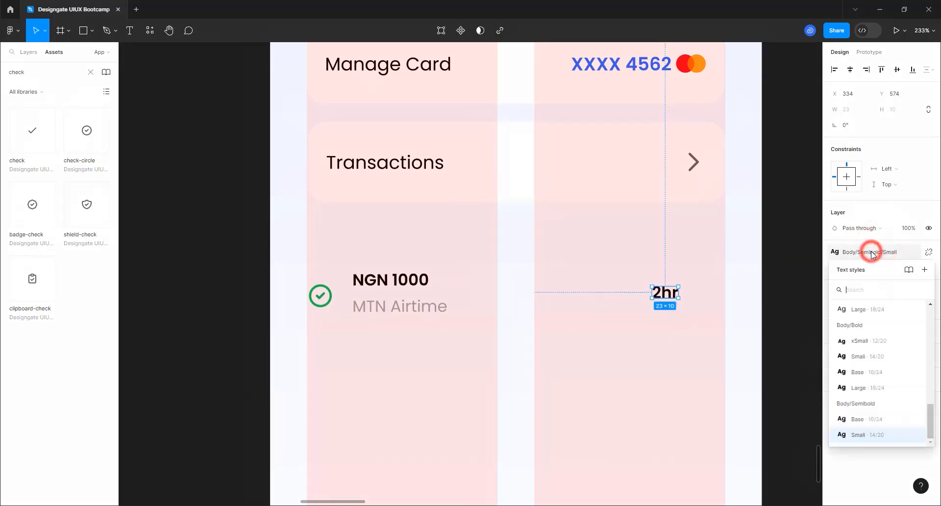
left_click(866, 357)
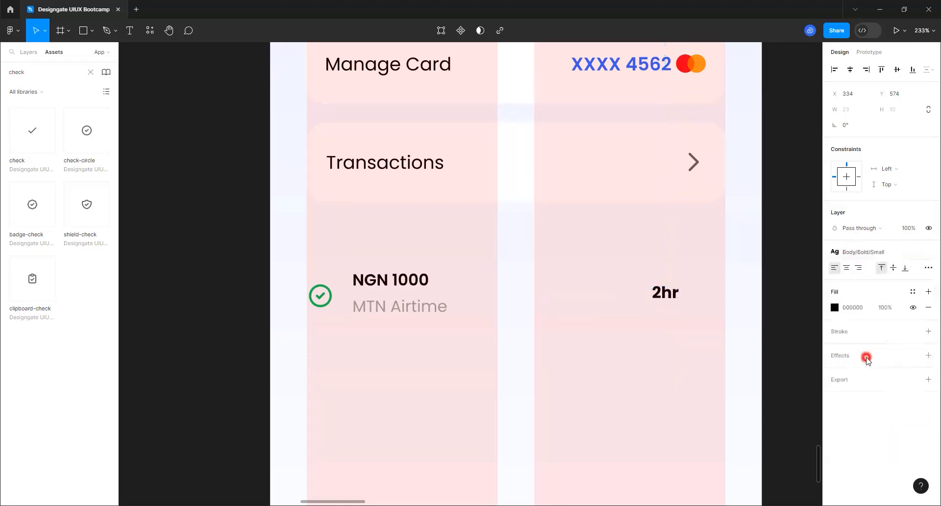
left_click(882, 250)
scroll(869, 378, "up", 3)
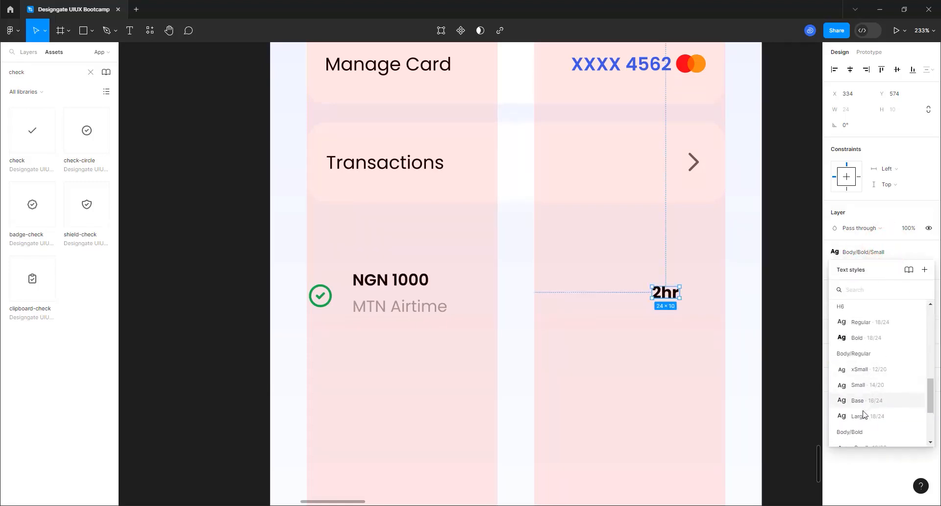
left_click(863, 383)
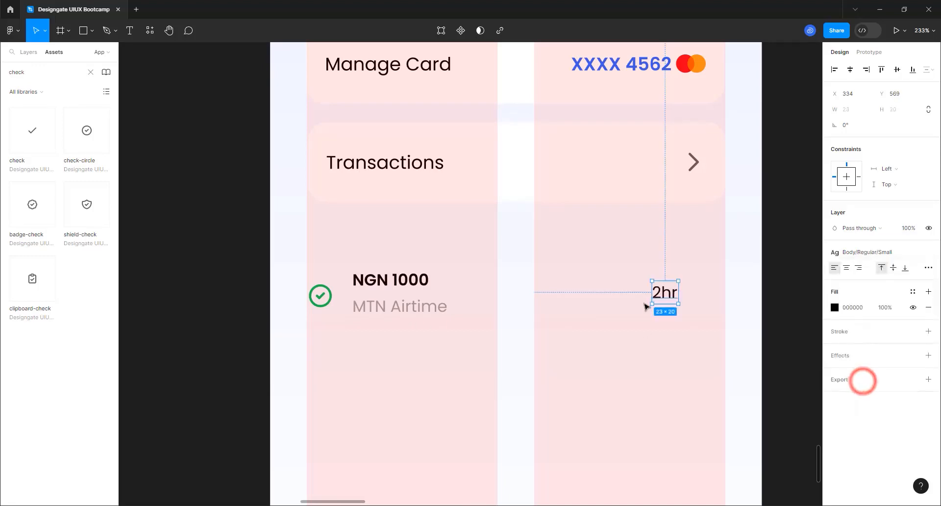
Step: Match the 2hr text's color to MTN Airtime by applying the neutral-700 color style
left_click(380, 311)
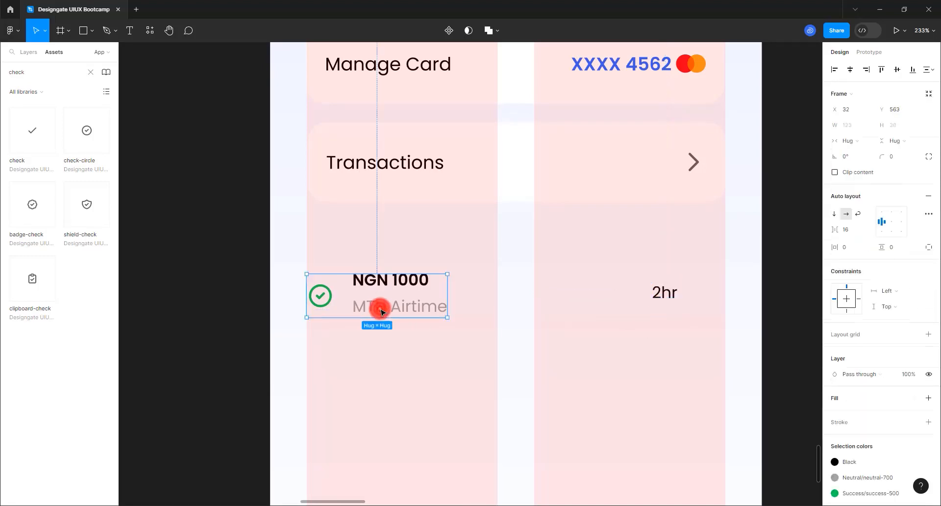
left_click(375, 311)
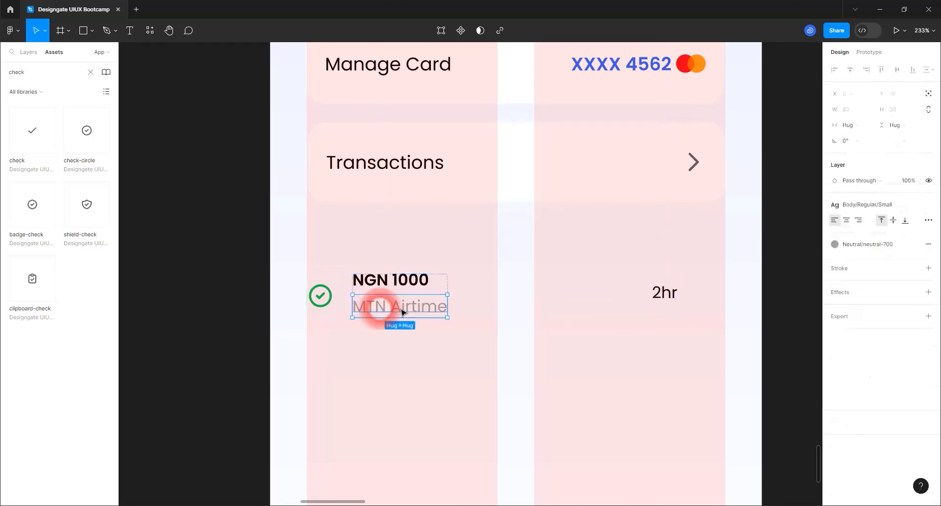
left_click(675, 296)
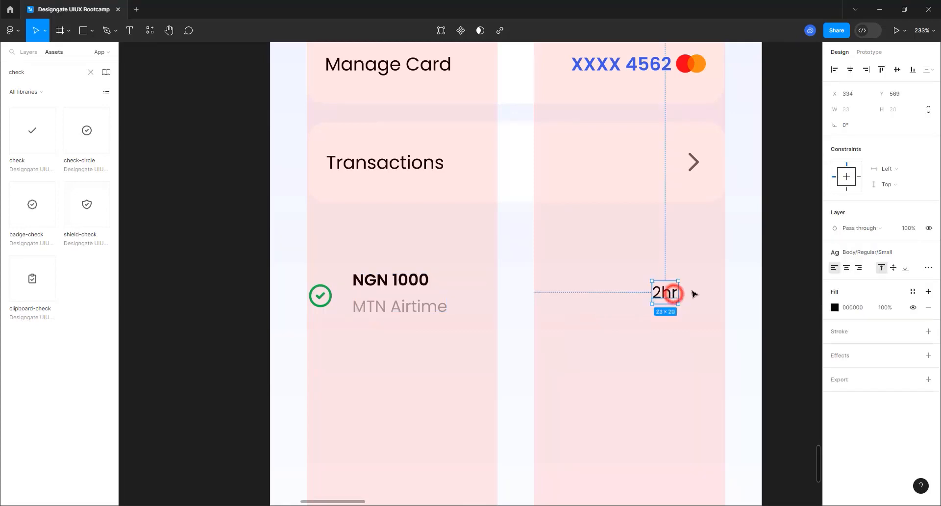
left_click(865, 253)
left_click(865, 252)
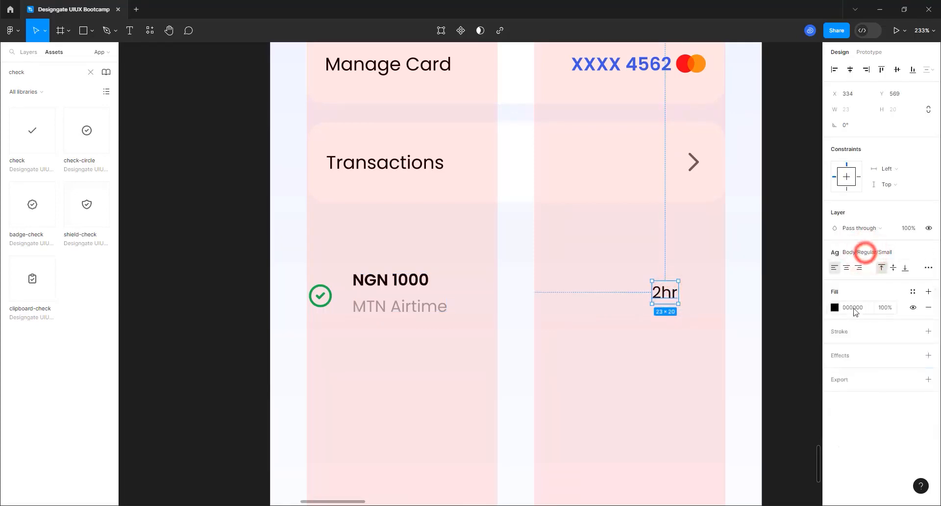
left_click(911, 290)
scroll(750, 410, "down", 10)
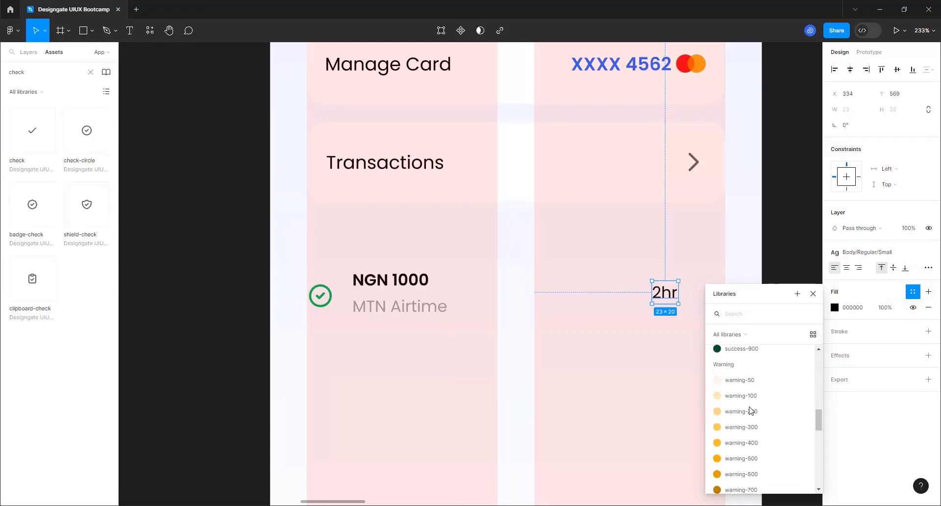
scroll(750, 410, "down", 10)
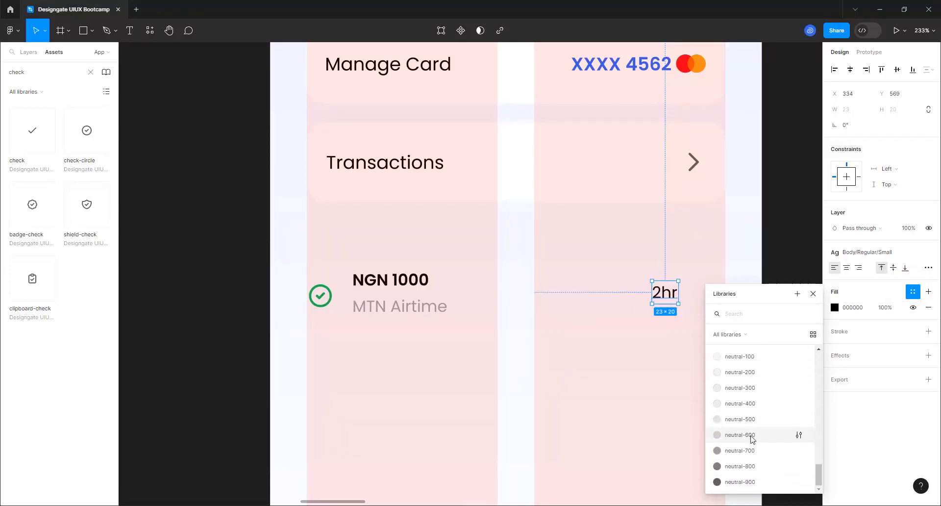
left_click(753, 434)
left_click(691, 358)
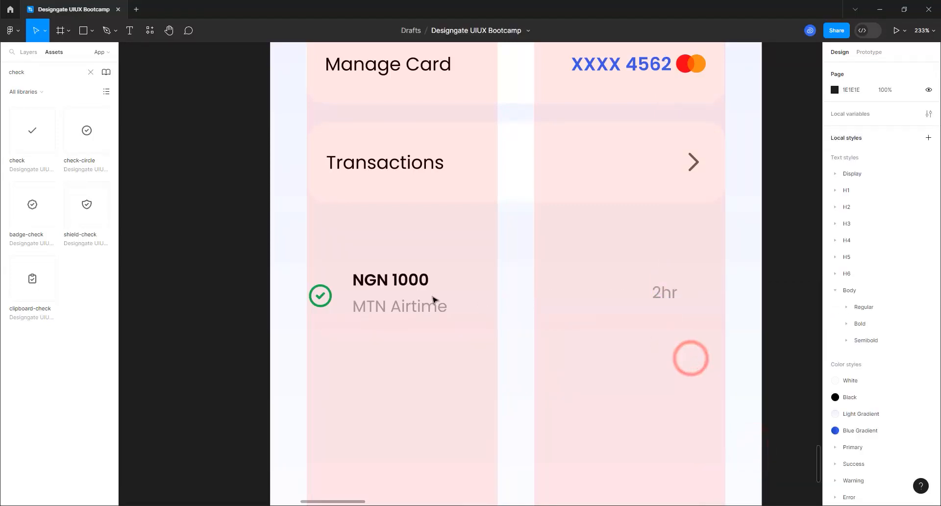
left_click(411, 304)
Step: Move the 2hr text toward the row's outer end, to about X 365, Y 566, and right-align it
left_click(666, 300)
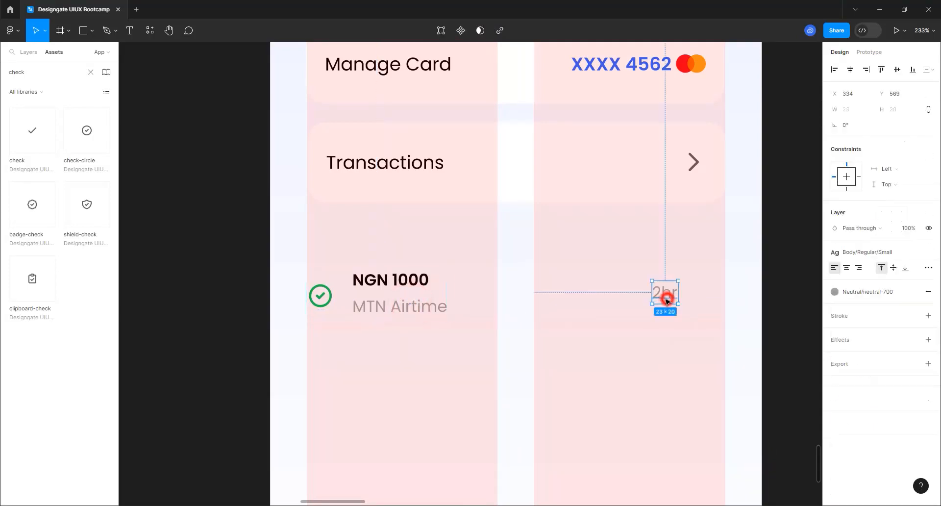
left_click_drag(666, 300, 700, 297)
left_click(859, 269)
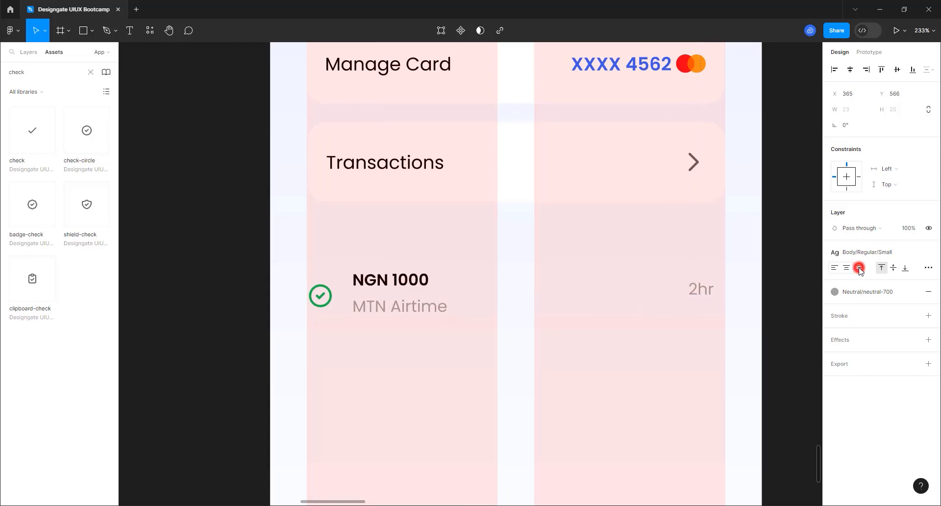
Step: Wrap the icon-and-text frame and the 2hr text in a horizontal auto layout row with height 70
left_click(423, 303, "shift")
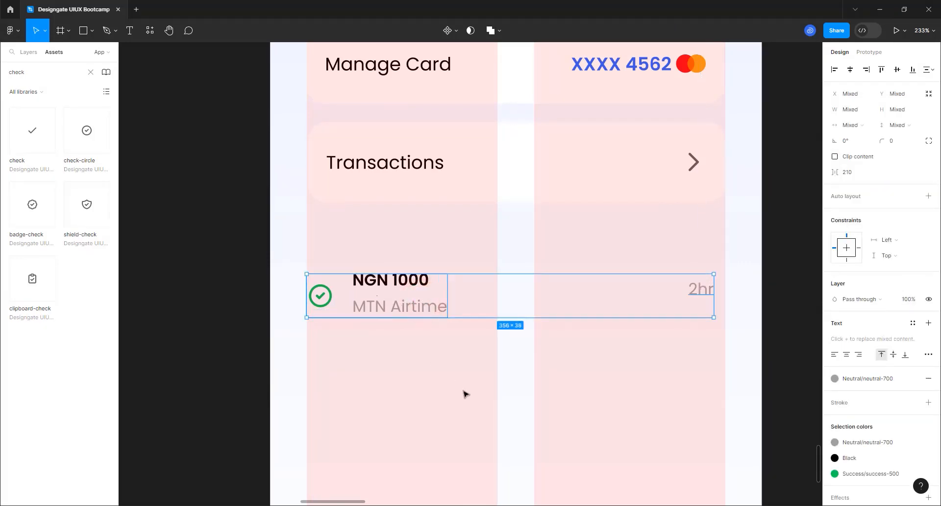
key("shift+a")
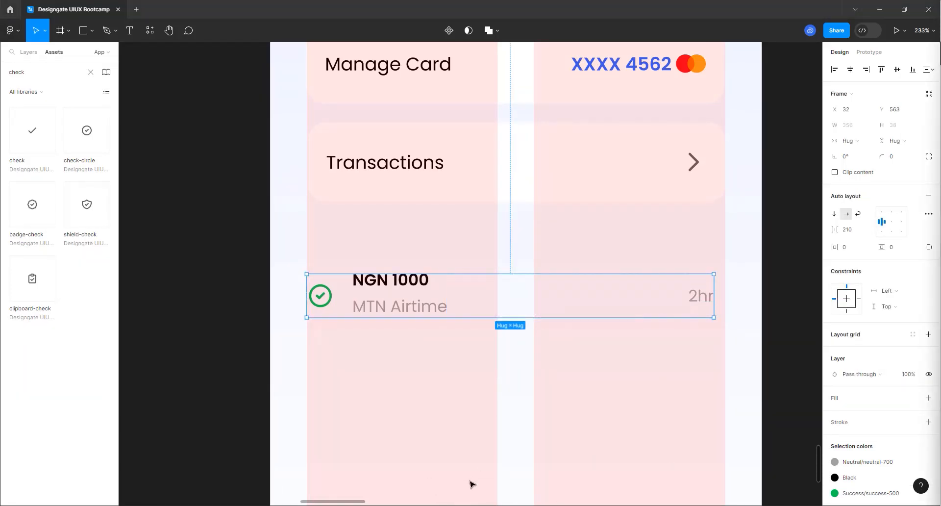
left_click(897, 126)
type("70")
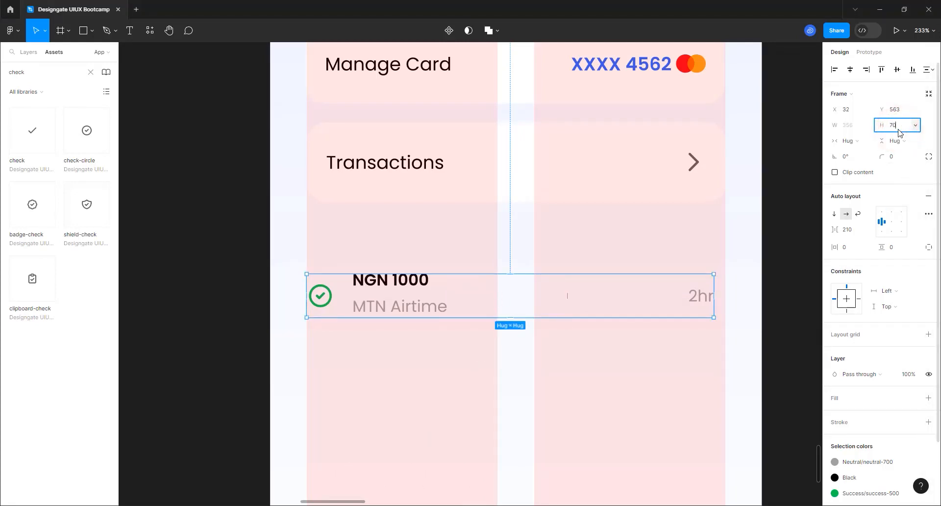
key("Return")
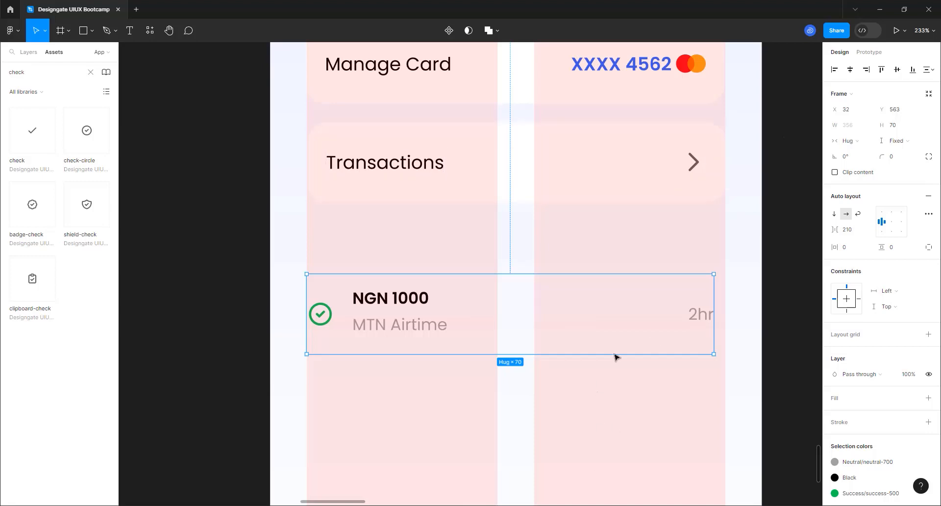
Step: Give the transaction row 16 horizontal padding and Auto item spacing, with its width resized to 366 to fit the grid
left_click(861, 251)
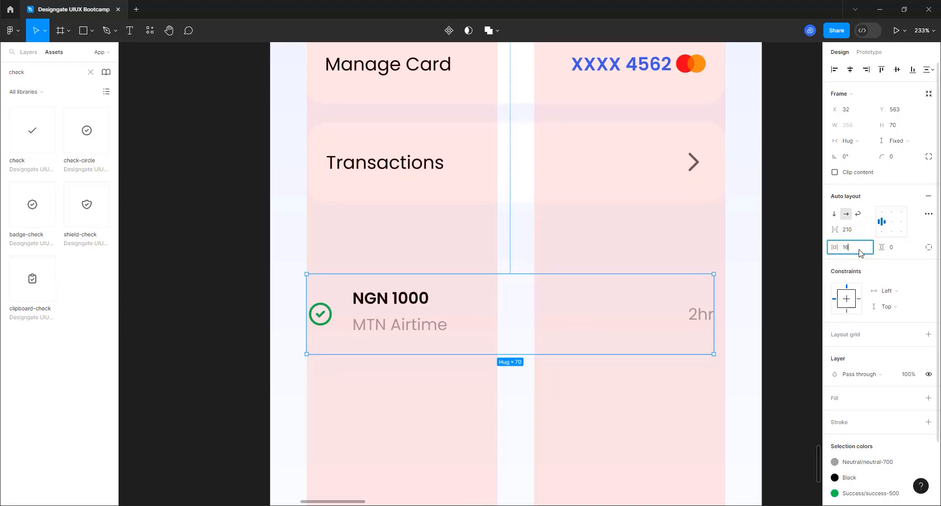
key("Return")
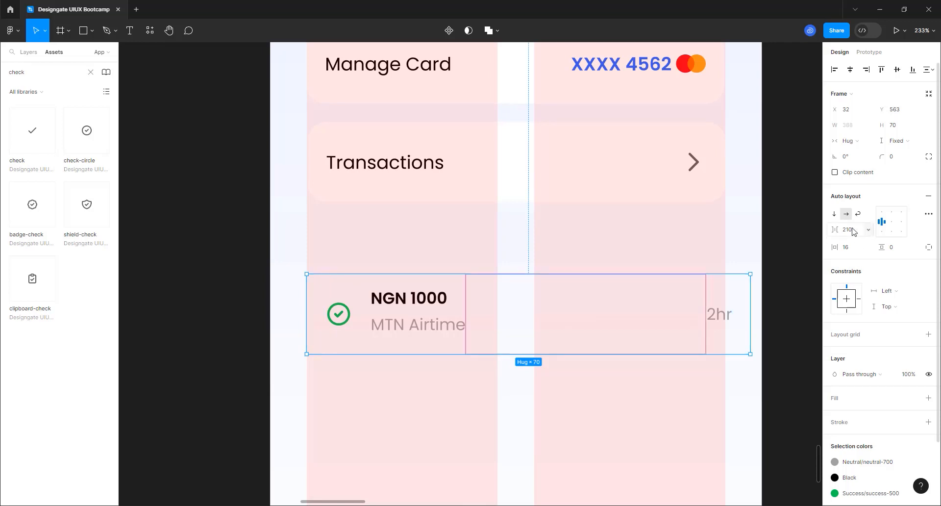
double_click(896, 223)
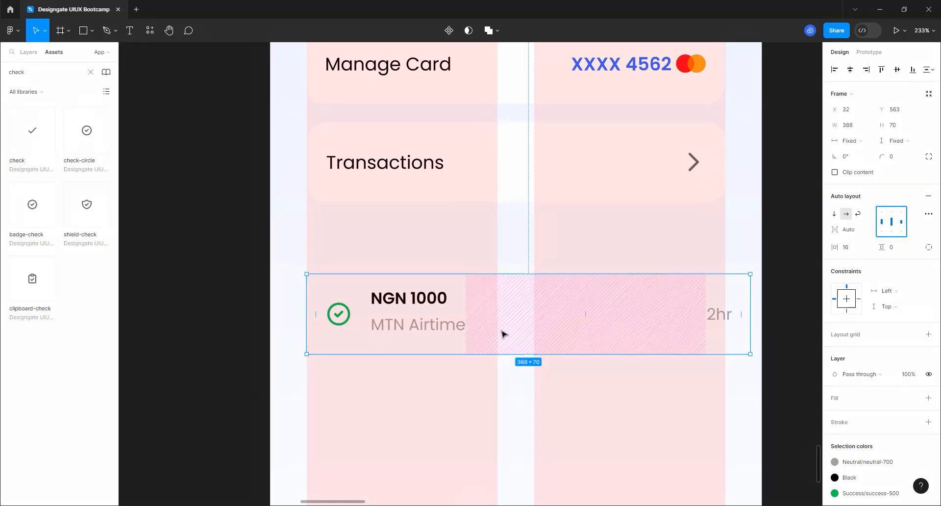
left_click_drag(752, 297, 725, 294)
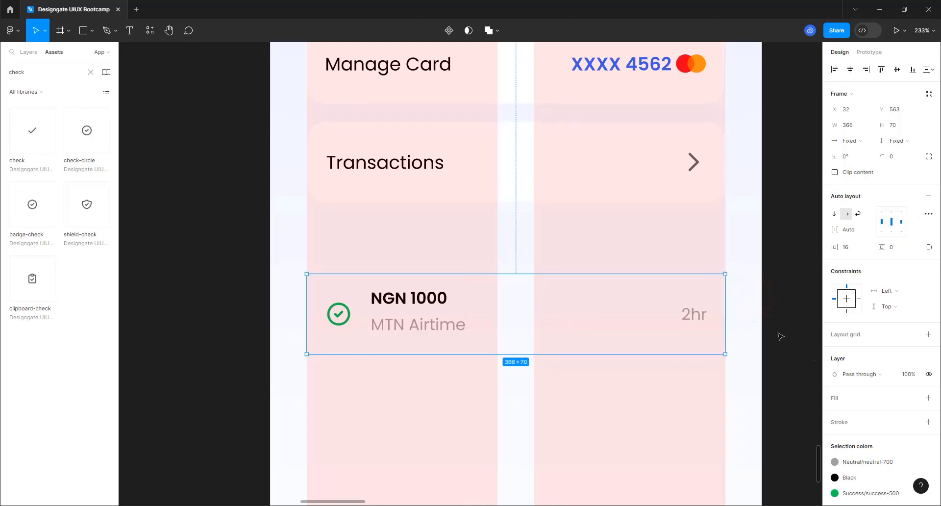
Step: Fill the transaction row frame with the White color style
left_click(913, 400)
left_click(738, 362)
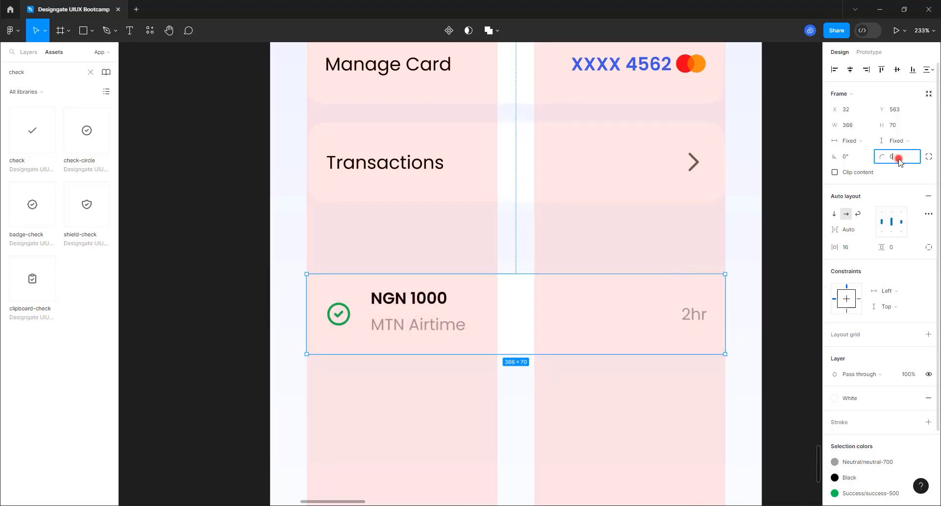
Step: Round the transaction row's corners to 16 and give it a stroke in the Primary/primary-50 color style
type("16")
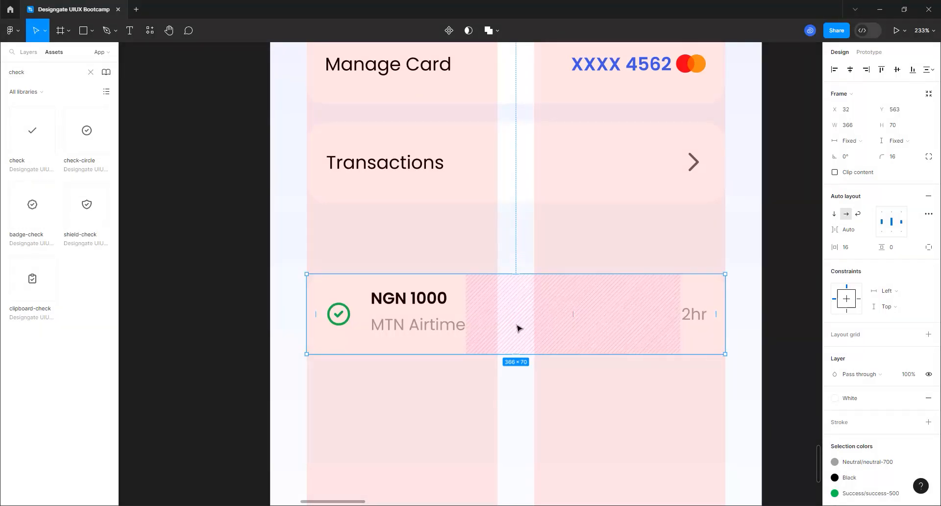
scroll(892, 322, "down", 3)
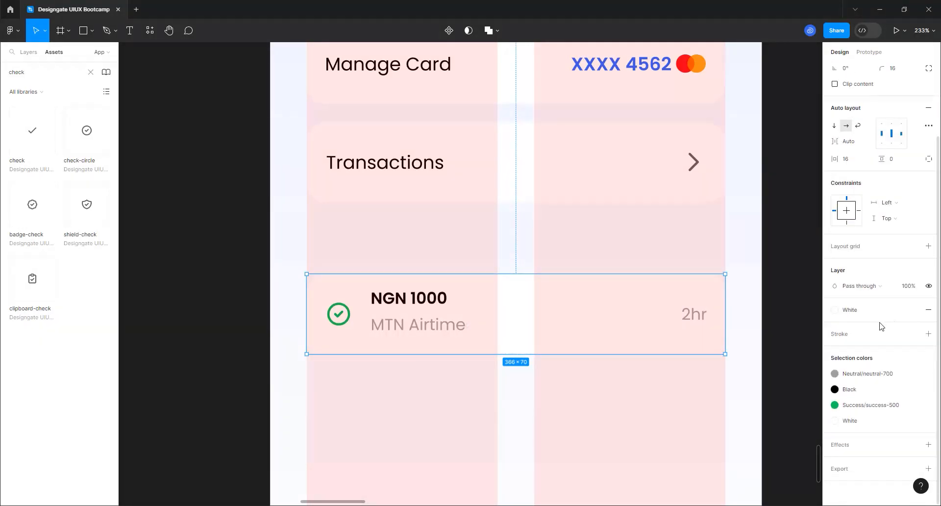
left_click(911, 334)
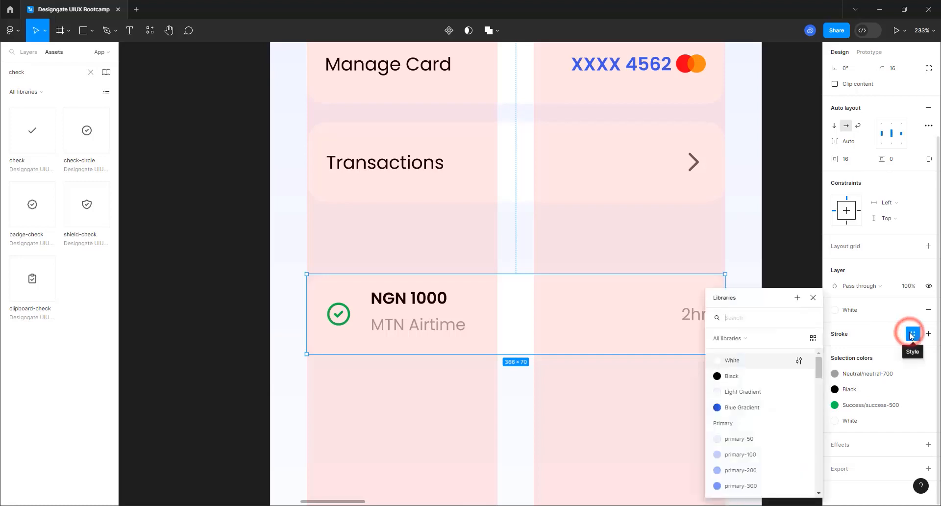
left_click(762, 441)
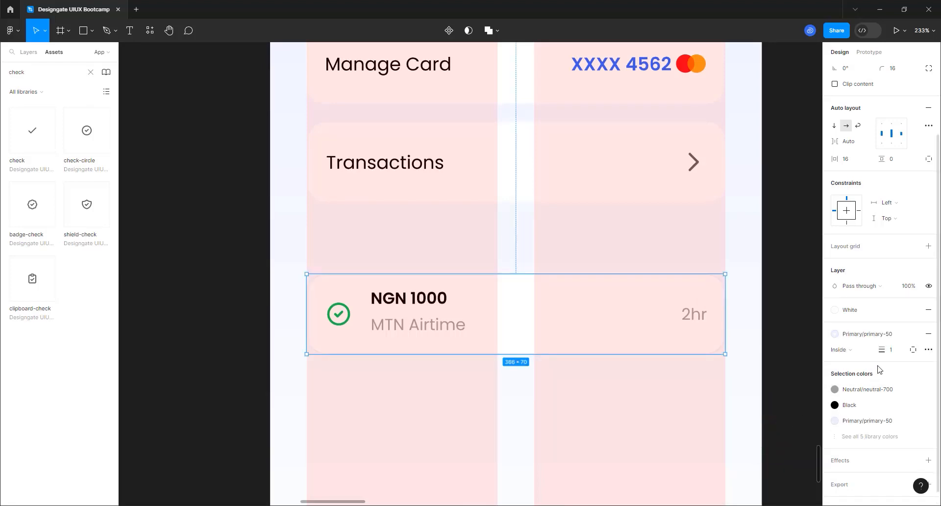
Step: Restrict the transaction row's stroke to its top and bottom sides at thickness 1 each, keeping the solid stroke style
left_click(914, 352)
left_click(910, 382)
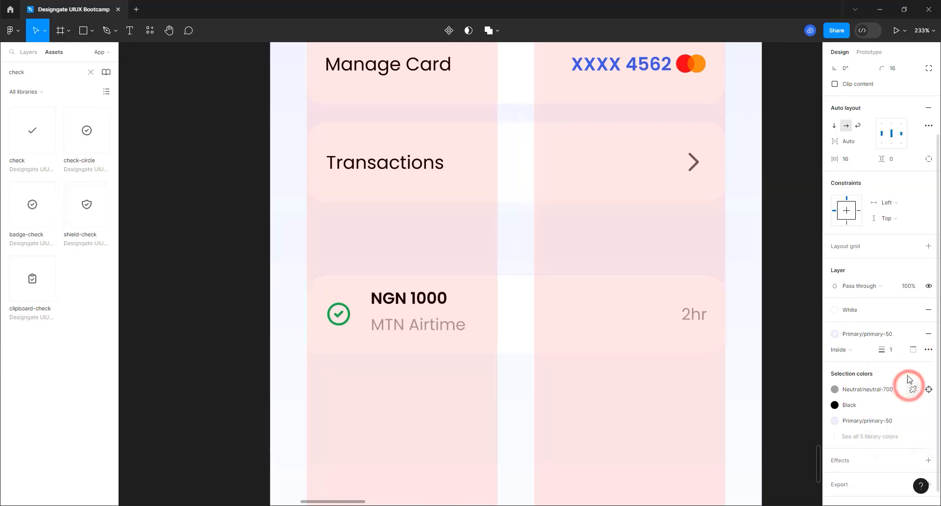
left_click(913, 350)
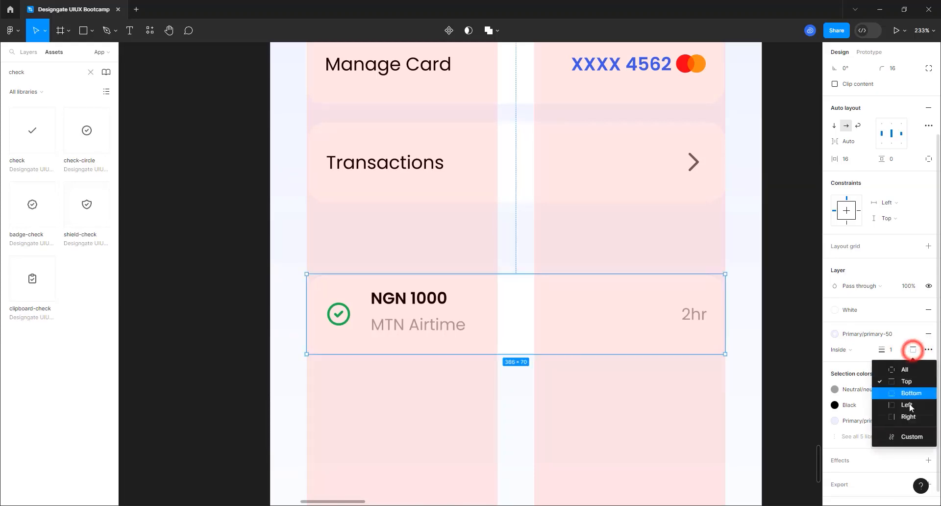
left_click(908, 436)
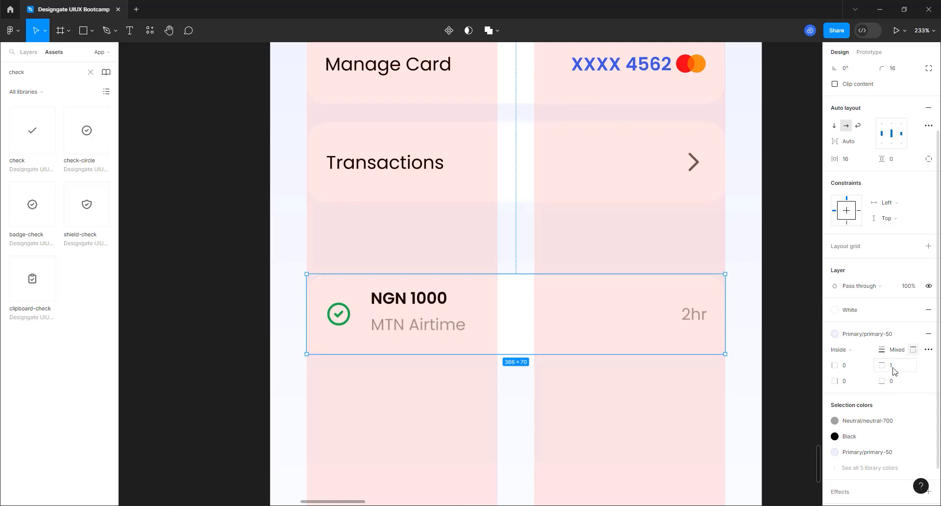
left_click(896, 382)
type("1")
left_click(929, 349)
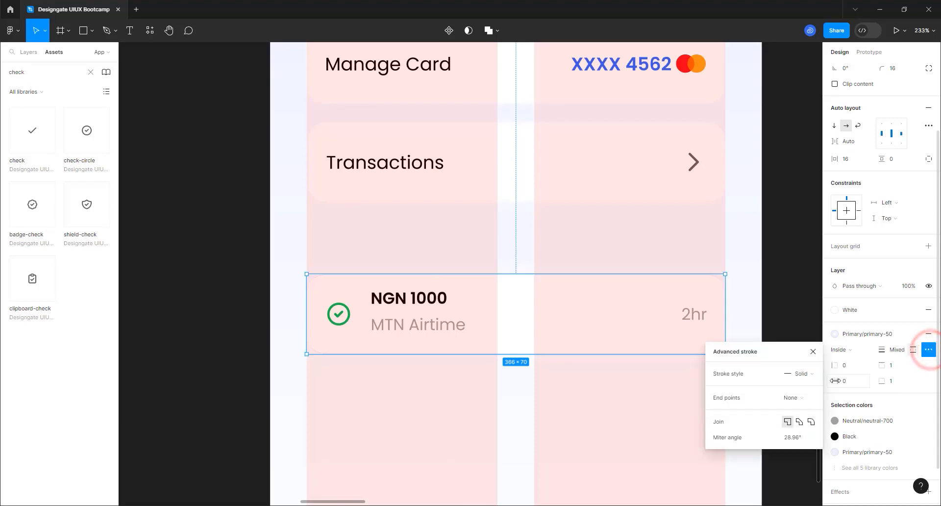
left_click(810, 374)
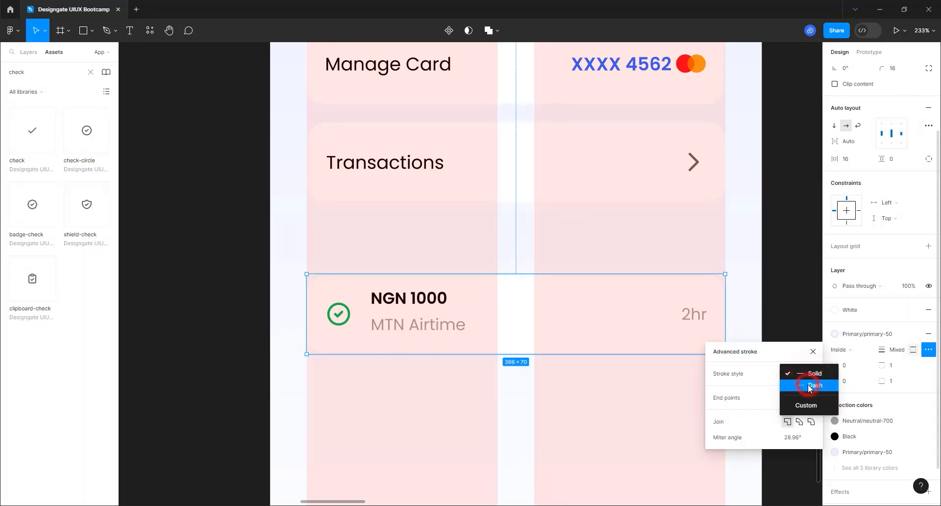
left_click(811, 374)
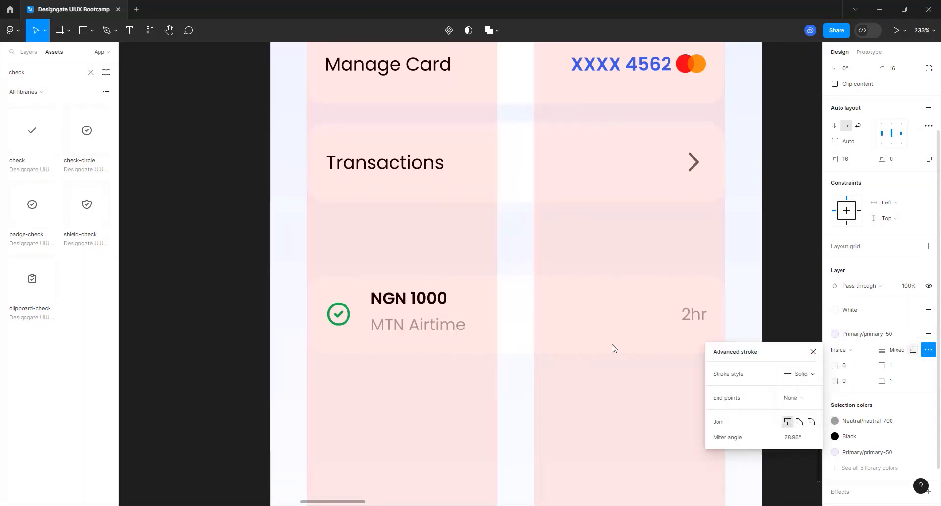
left_click(762, 291)
Step: Hide the 2-Col-Grid layout grid on the Dashboard frame
scroll(639, 373, "down", 5)
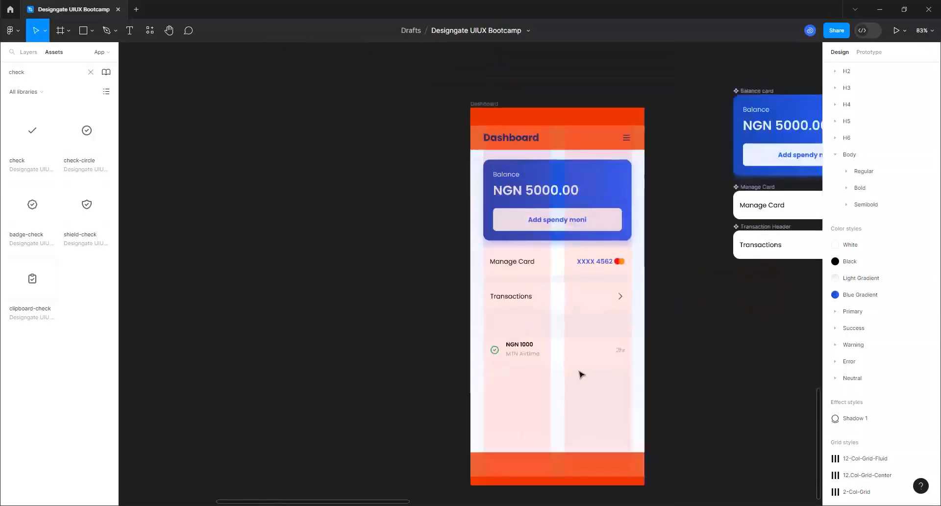
scroll(580, 375, "down", 1)
scroll(580, 374, "up", 1)
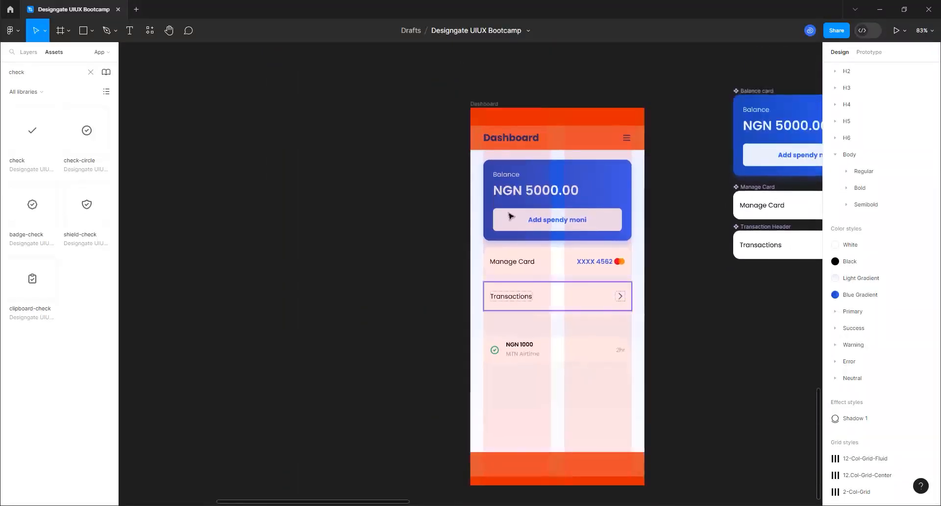
left_click(486, 104)
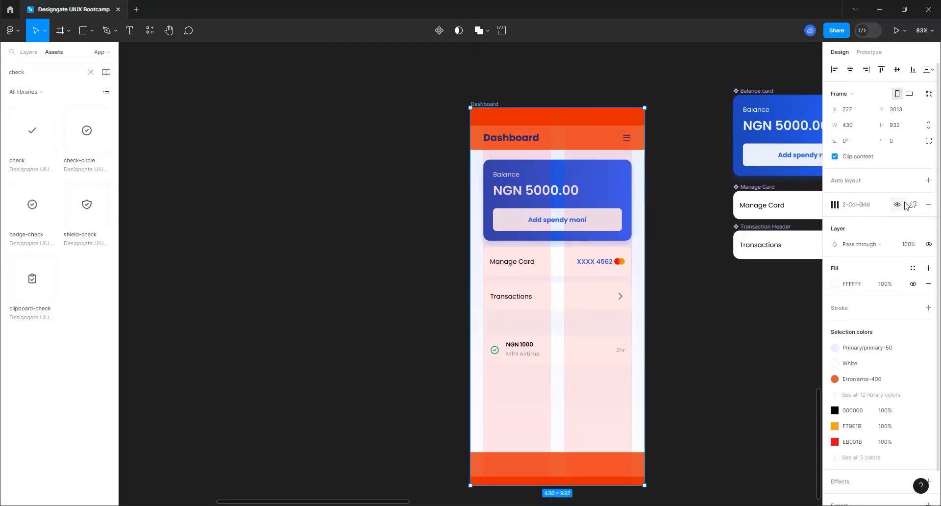
left_click(897, 205)
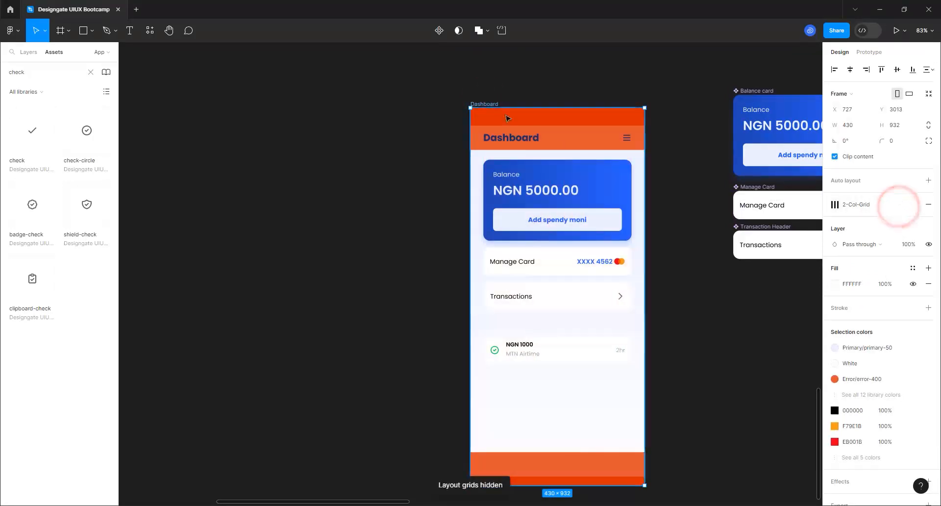
Step: Apply the transaction row's stroke to all sides
scroll(601, 374, "up", 5)
scroll(455, 331, "up", 8)
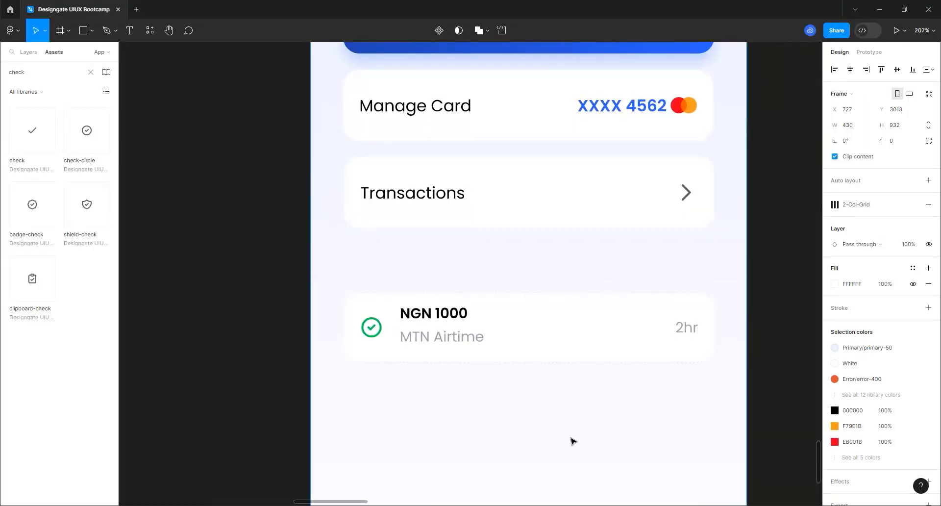
left_click(598, 326)
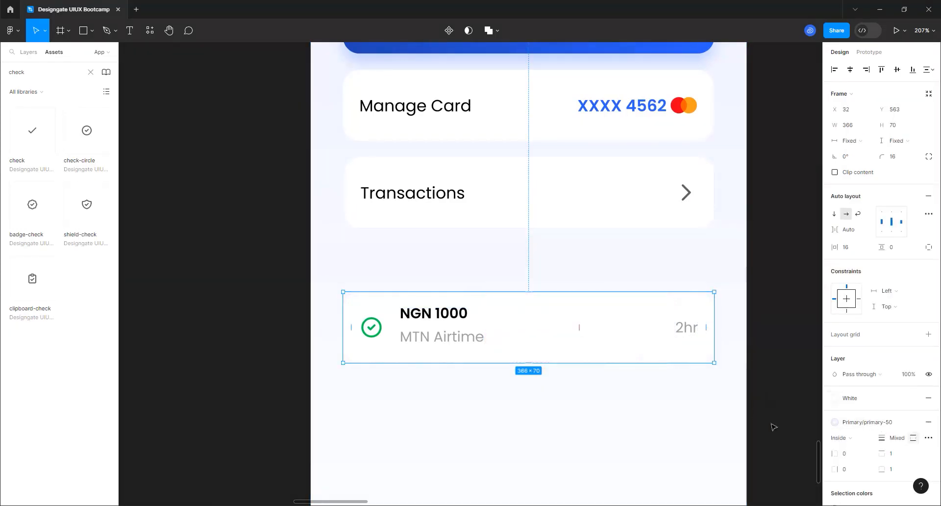
left_click(913, 438)
left_click(905, 424)
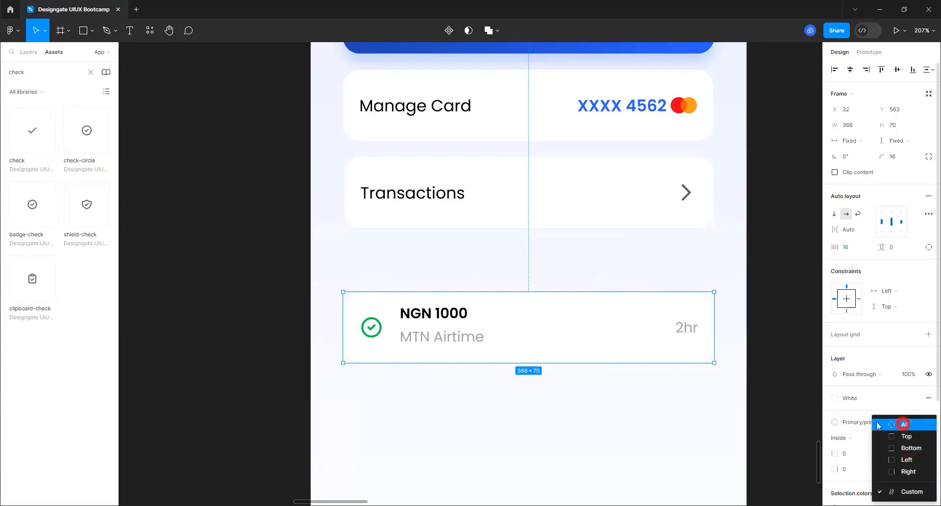
left_click(779, 301)
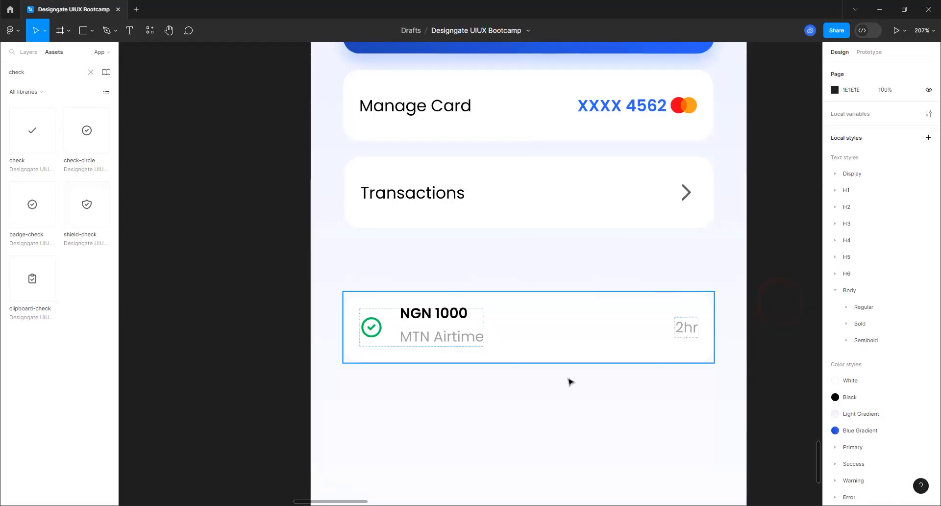
Step: Rename the transaction row's layer as Transaction Card
left_click(565, 338)
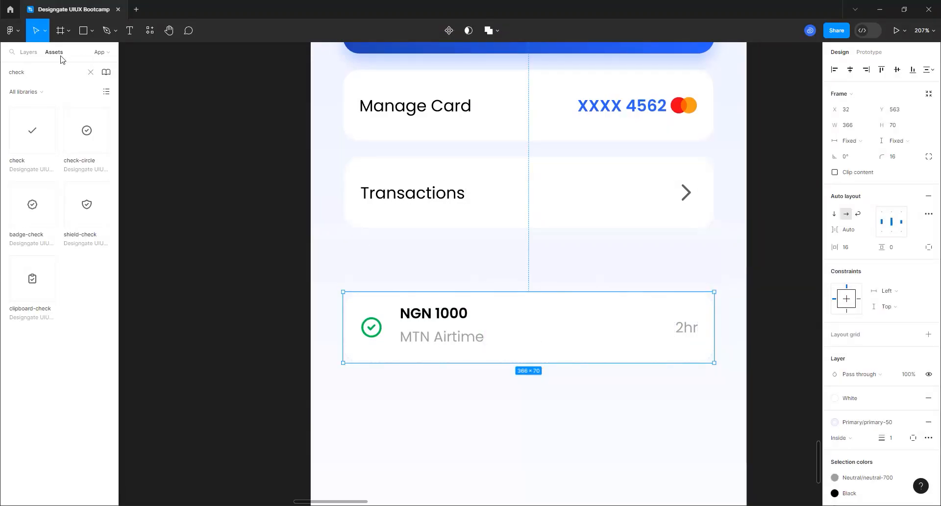
left_click(28, 52)
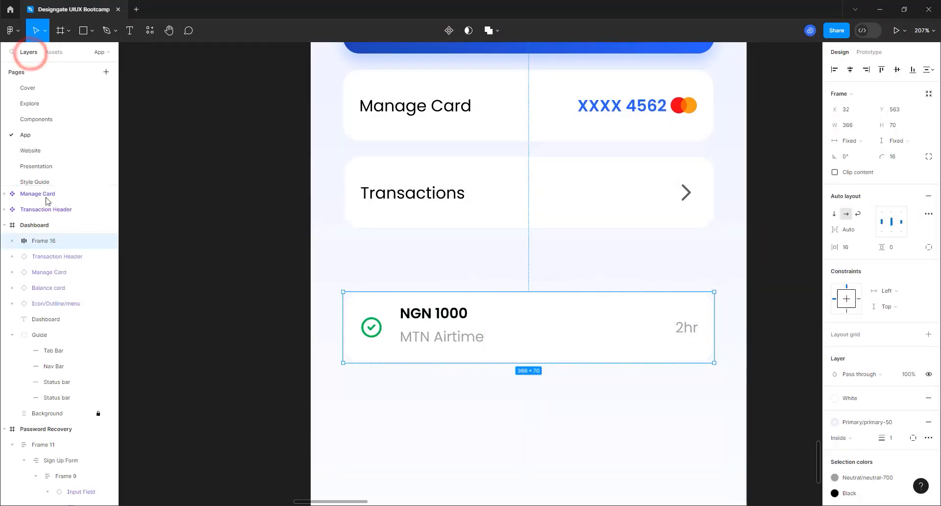
double_click(53, 240)
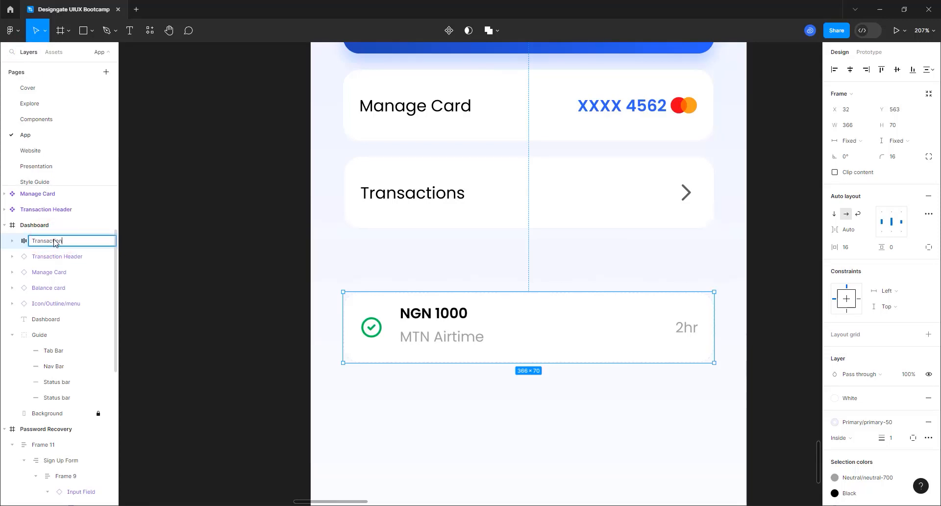
key("Return")
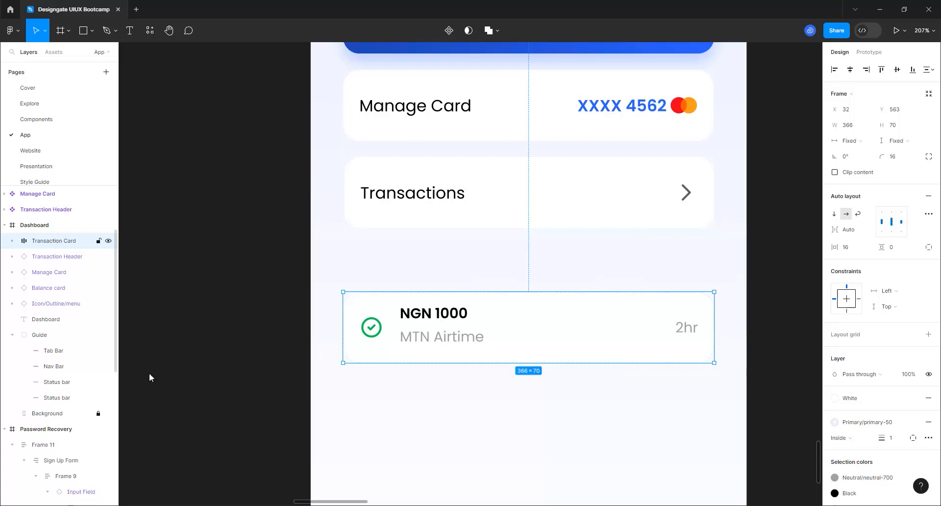
Step: Try narrowing the Transaction Card from its outer edge and undo the resize
left_click_drag(714, 333, 533, 339)
left_click_drag(659, 349, 553, 344)
key("ctrl+z")
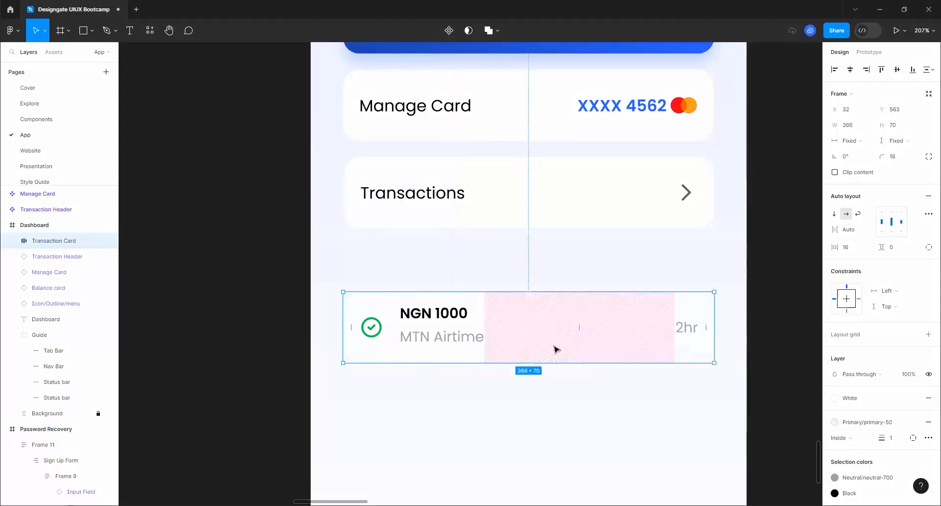
Step: Turn the Transaction Card into a component and duplicate it as an instance placed just below the original
scroll(349, 225, "down", 3, "ctrl")
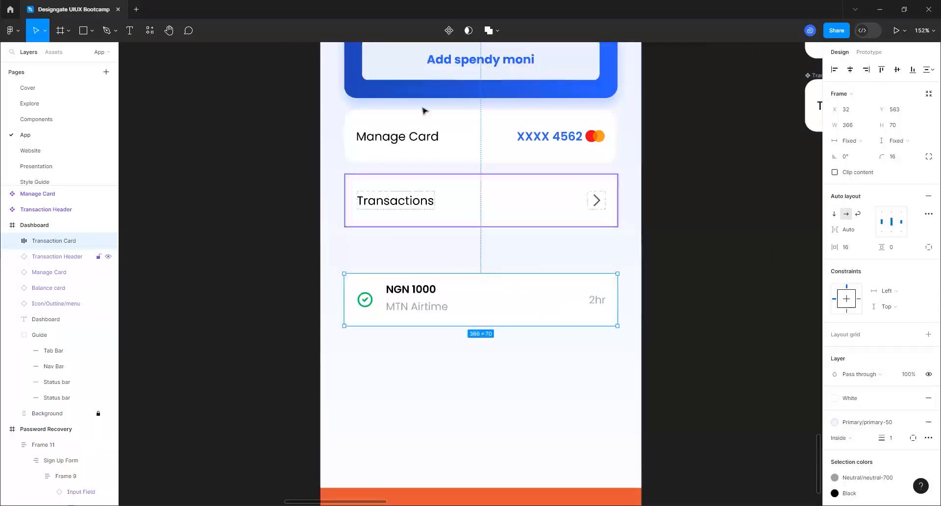
left_click(448, 31)
scroll(346, 337, "down", 3, "ctrl")
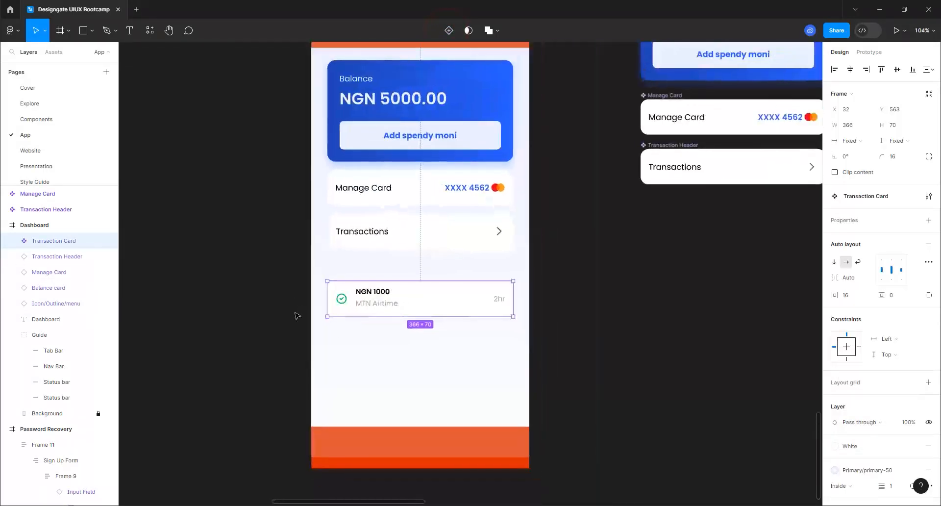
key("ctrl+d")
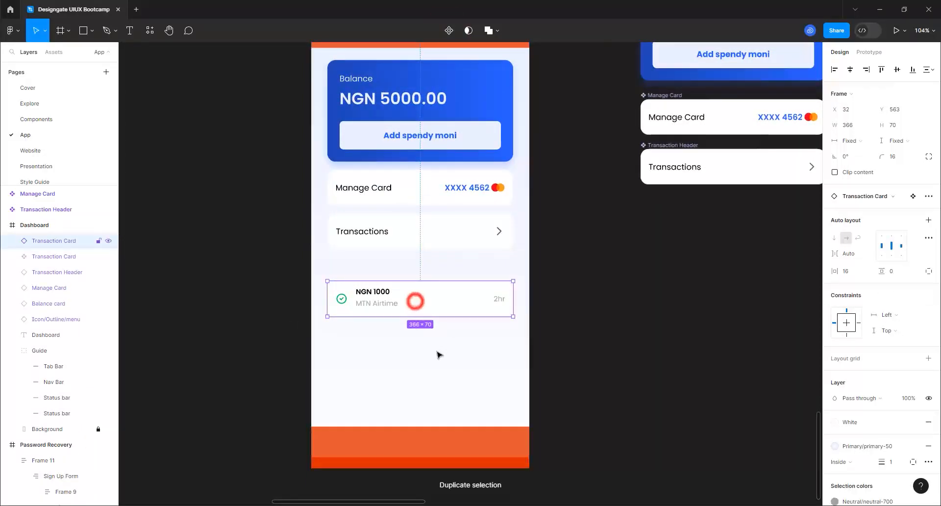
left_click_drag(415, 298, 425, 351)
Step: Move the main Transaction Card component below the Transaction Header component and its instance under the dashboard's Transactions header, at about X 33, Y 532
left_click(412, 309)
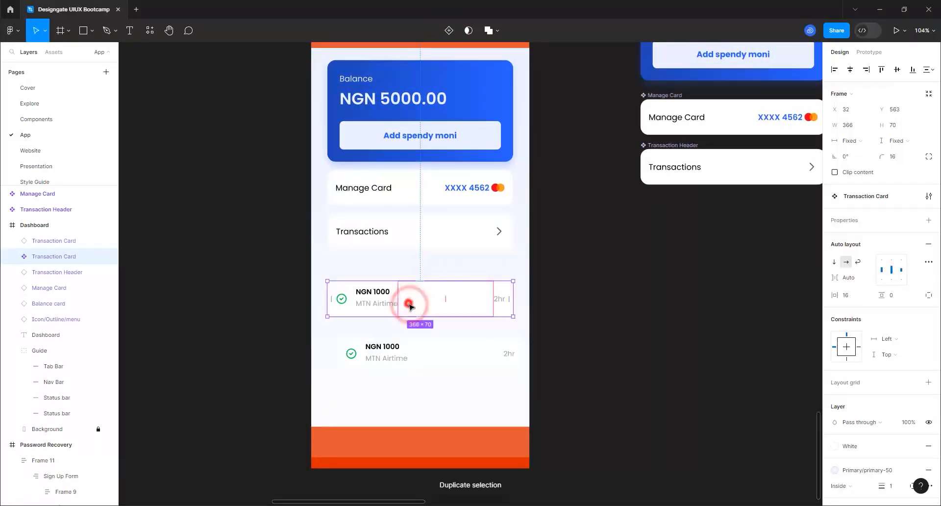
left_click(396, 331)
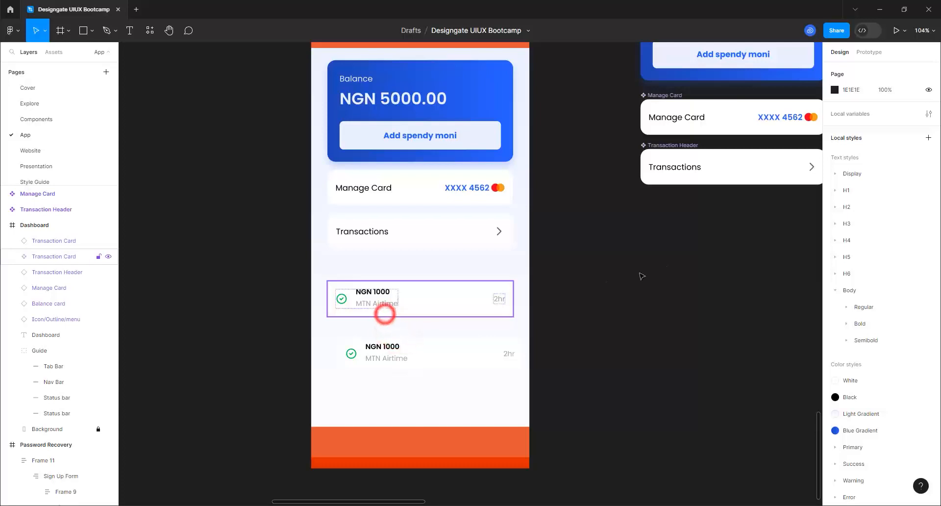
left_click_drag(385, 314, 700, 238)
left_click(422, 353)
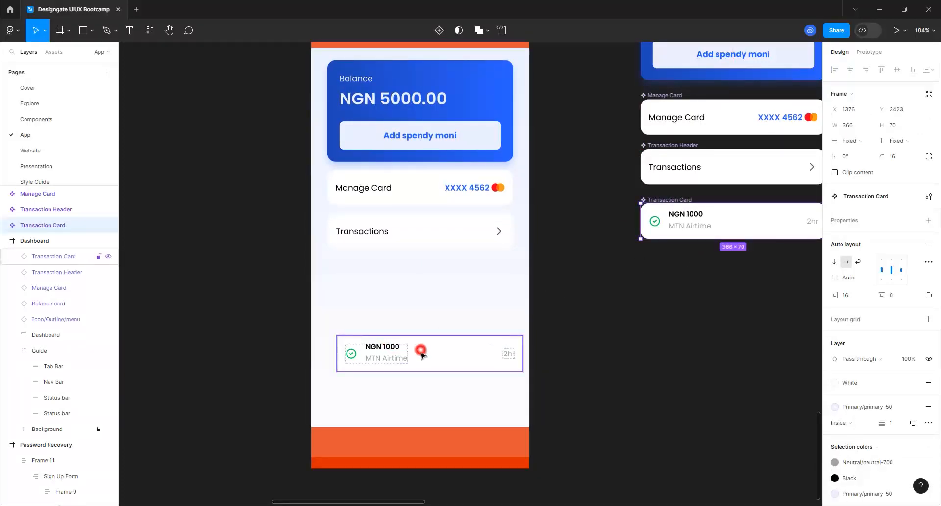
left_click_drag(431, 361, 425, 293)
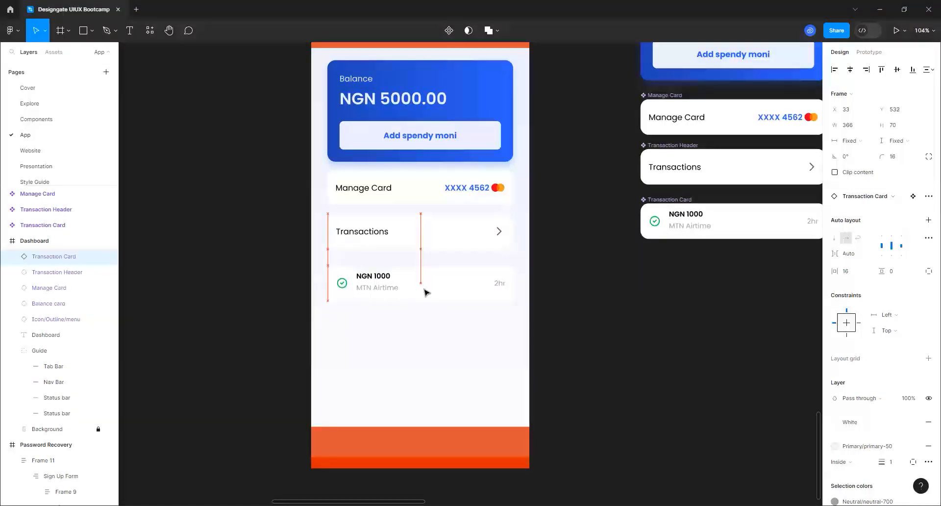
Step: Duplicate the Transaction Card instance and place the copy directly below it with a gap of 8
scroll(424, 337, "down", 3)
scroll(388, 328, "up", 5)
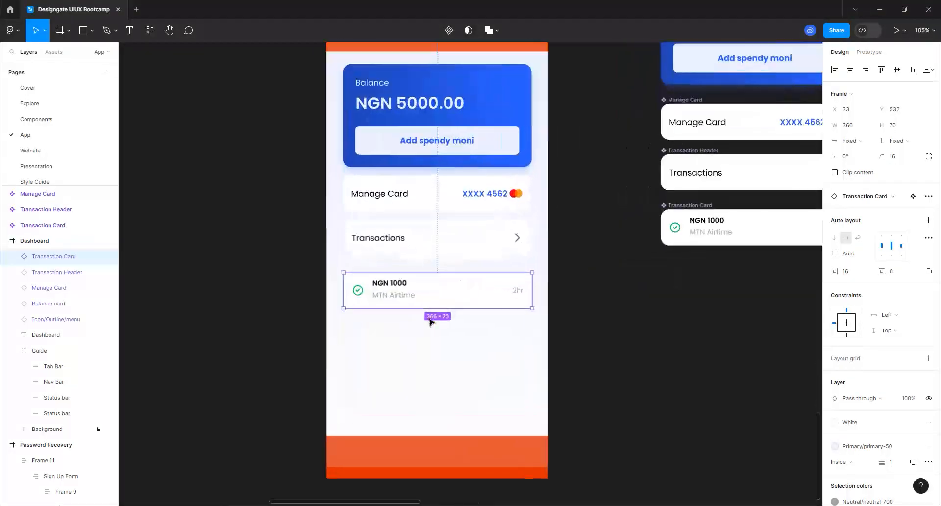
scroll(429, 328, "up", 2)
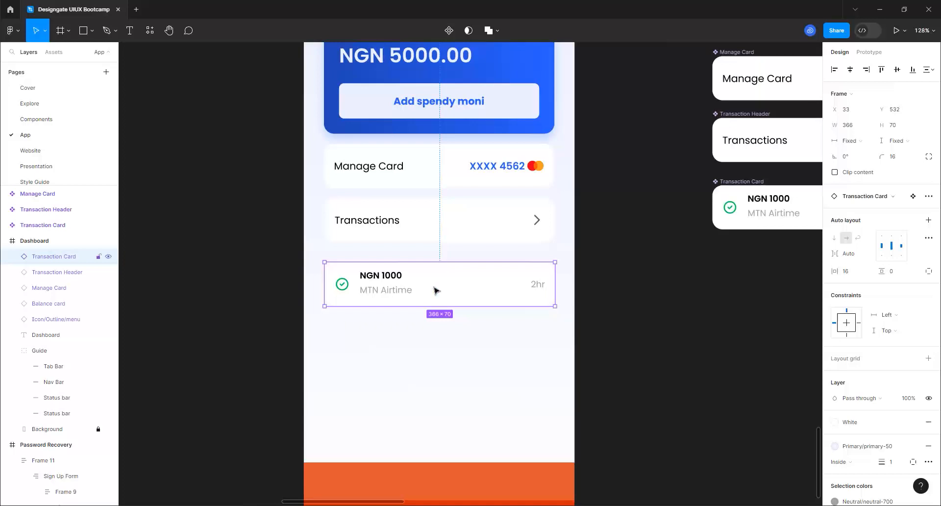
key("ctrl+d")
left_click_drag(437, 292, 435, 339)
Step: Wrap the two Transaction Card instances in a vertical auto layout frame with an item spacing of 0
left_click(449, 291, "shift")
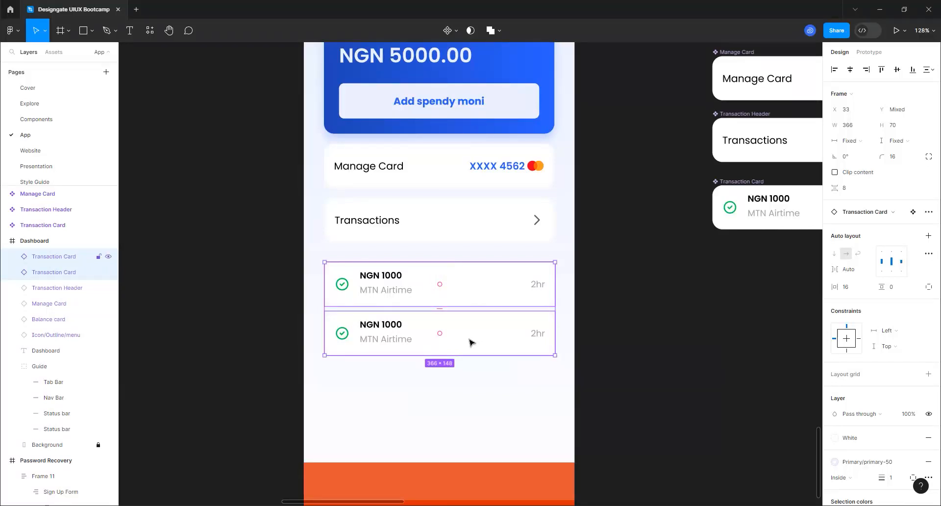
key("shift+a")
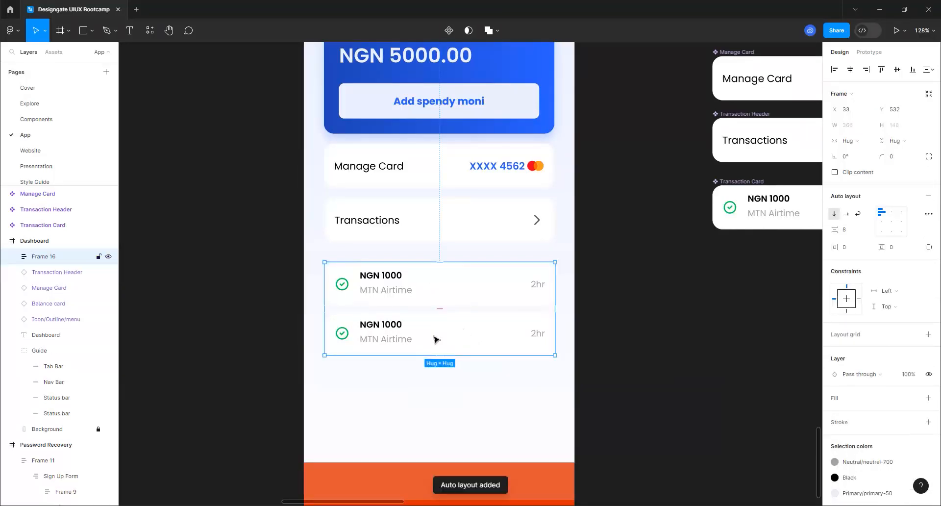
left_click(847, 229)
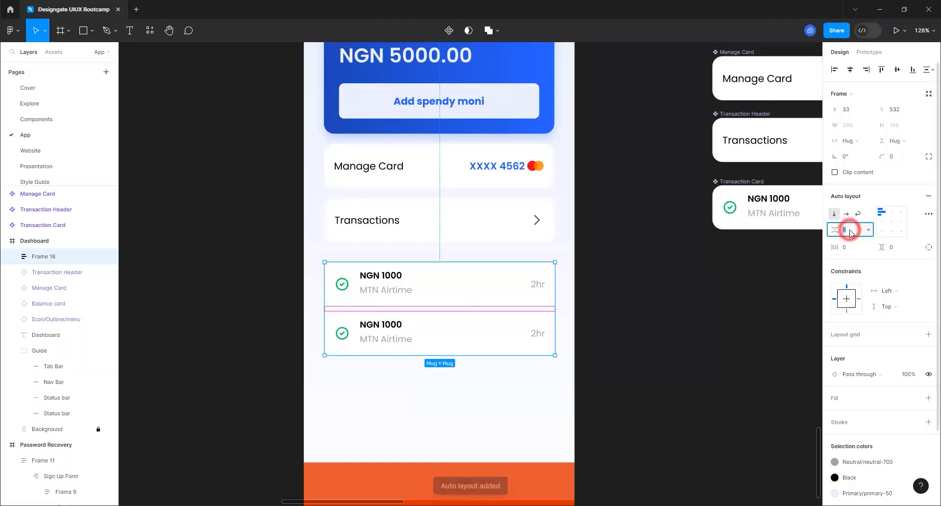
type("0")
key("Return")
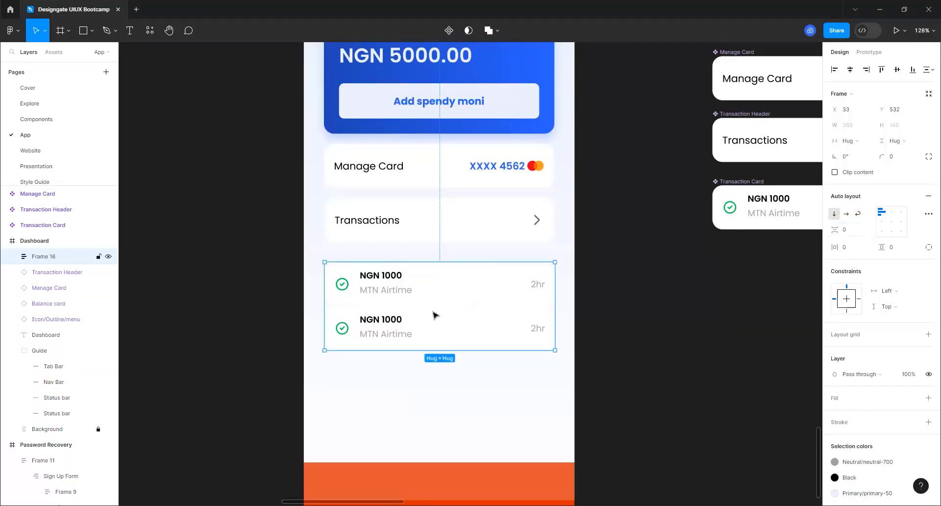
Step: Duplicate the lower Transaction Card twice inside the auto layout frame to make a list of four entries
left_click(430, 332)
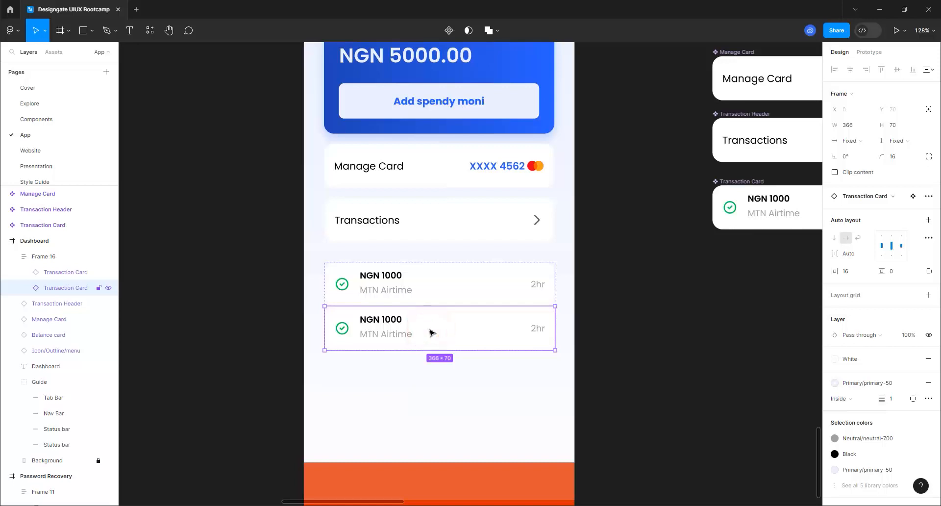
key("ctrl+d")
key("ctrl+d")
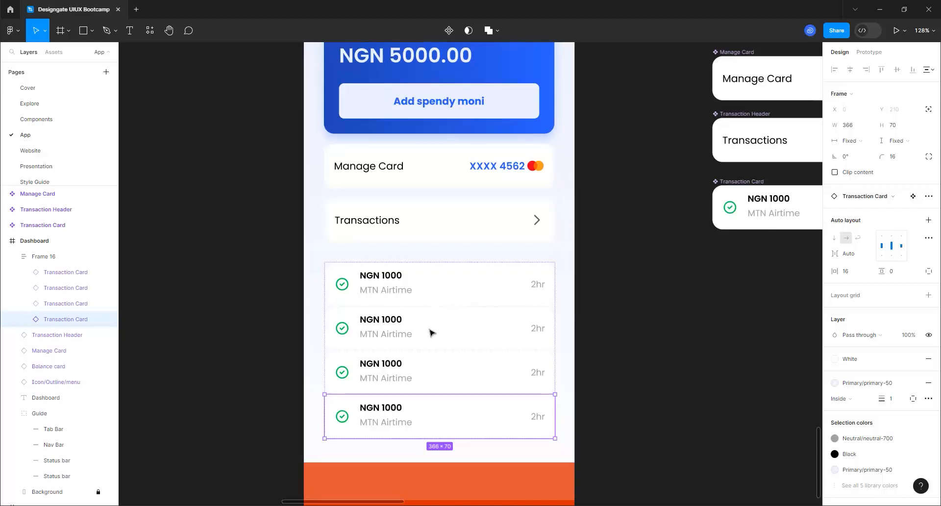
left_click(623, 345)
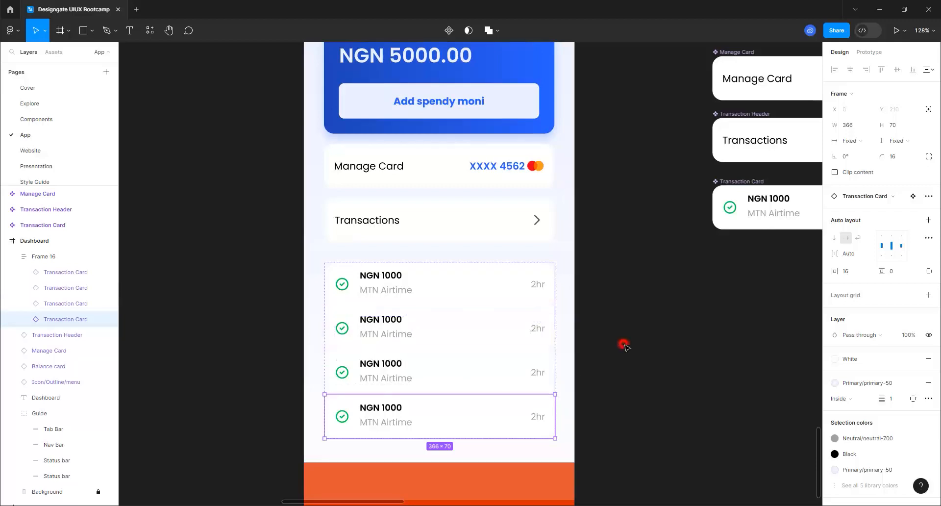
Step: Move the card list up to Y 508, just below the Transactions header, and rename its frame "Transaction details list"
left_click(495, 336)
left_click_drag(468, 293, 470, 280)
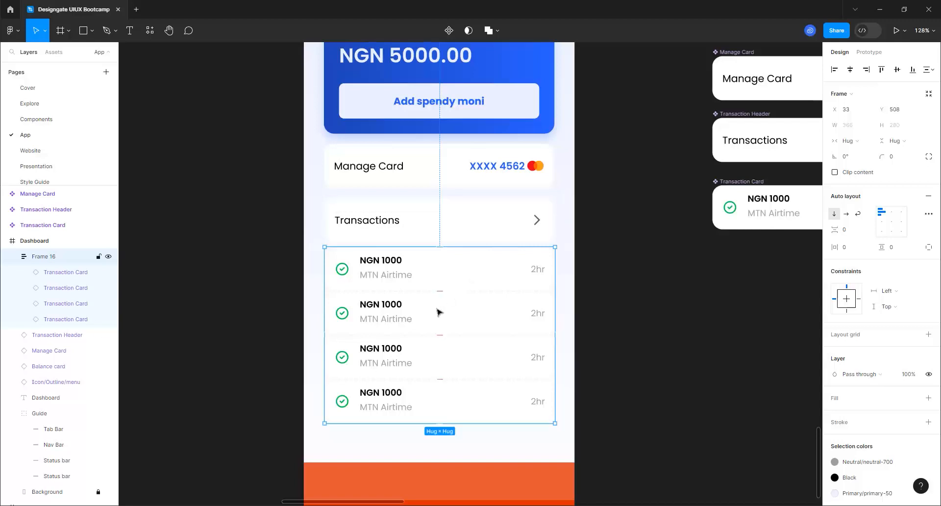
double_click(50, 257)
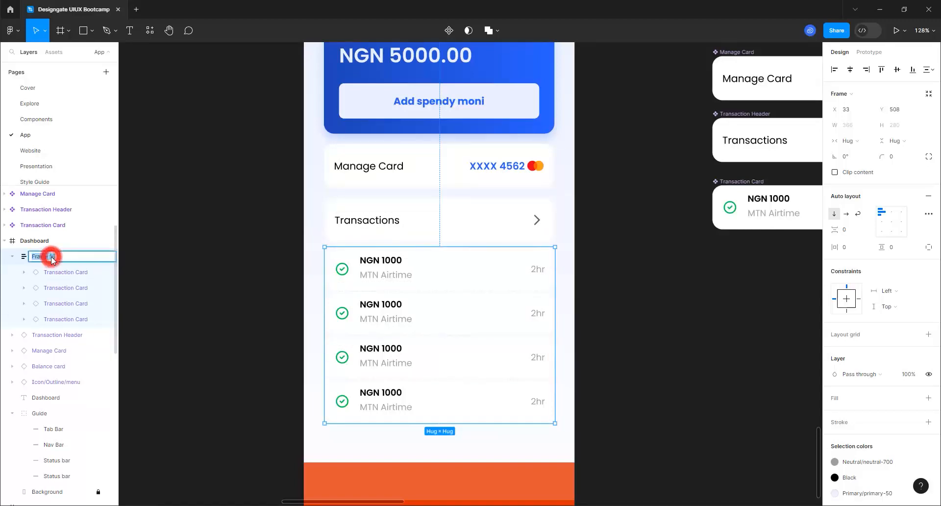
type("Transaction details")
key("Return")
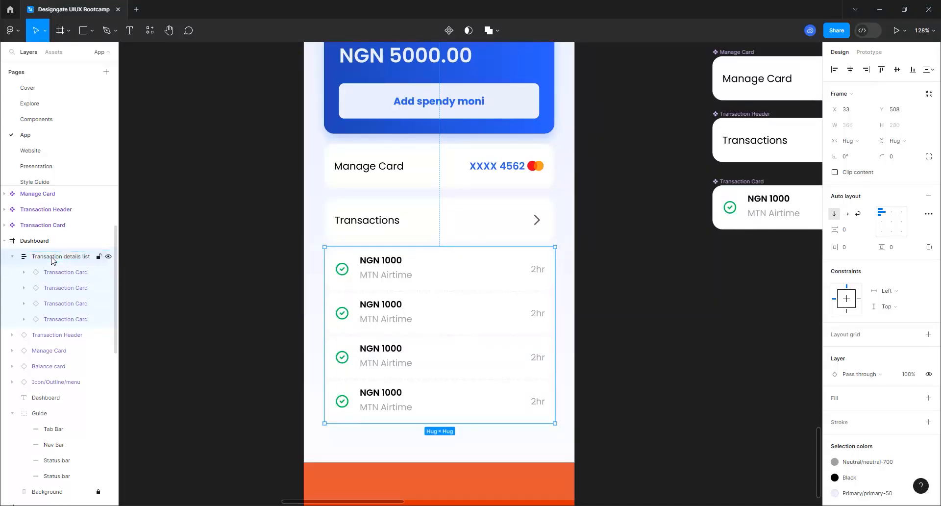
Step: Combine the Transaction details list and the Transaction Header in a vertical auto layout frame with spacing 0
left_click(508, 226, "shift")
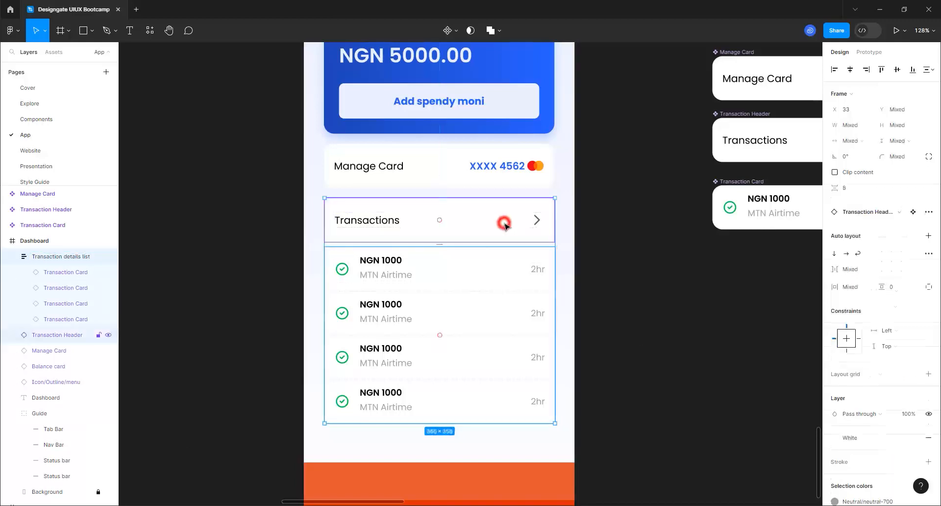
key("shift+a")
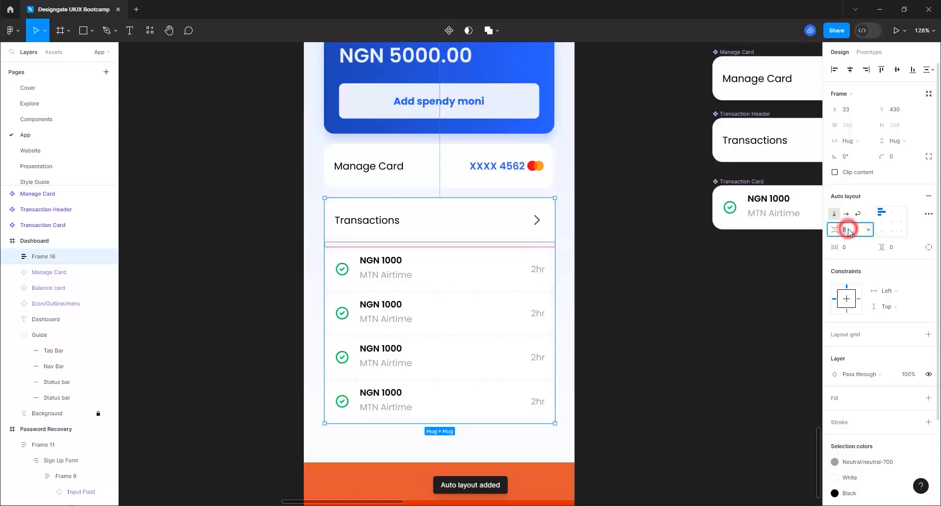
type("0")
key("Return")
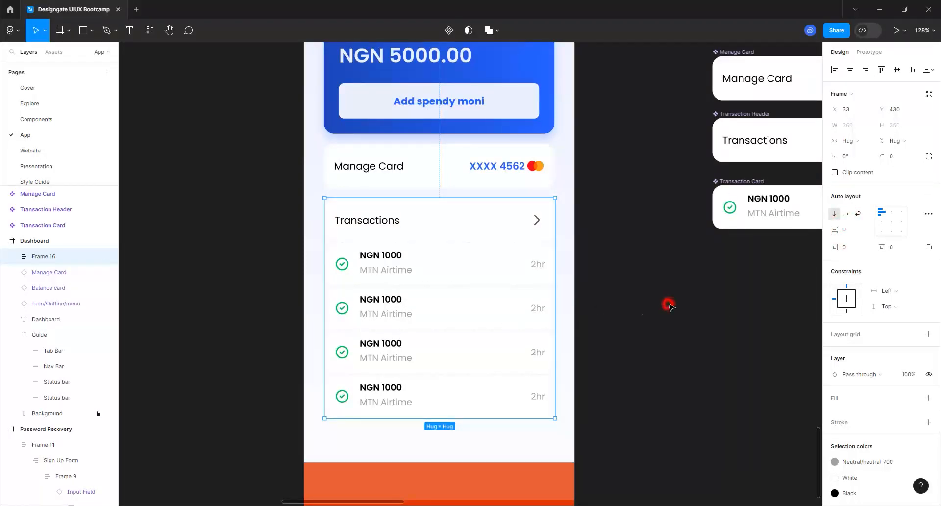
left_click(669, 305)
Step: Apply the White color style as the fill of the combined Transactions frame
scroll(456, 319, "up", 3)
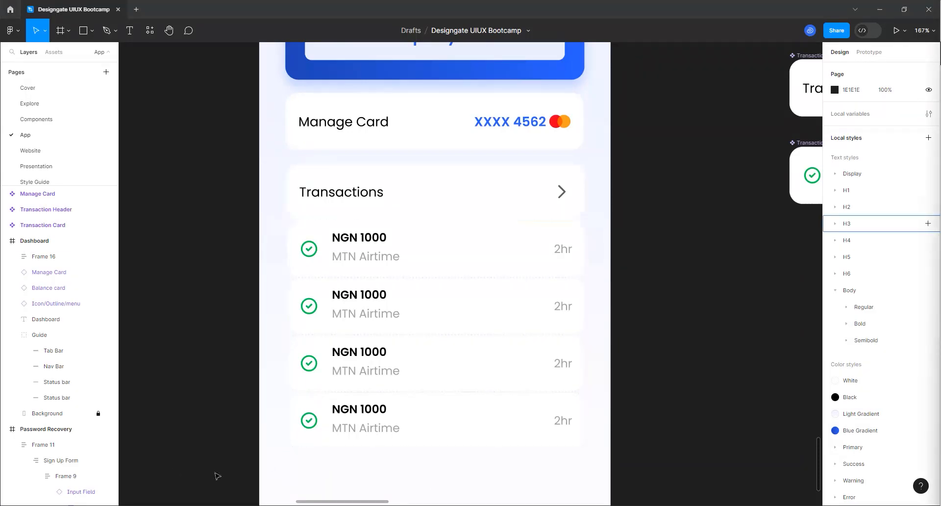
left_click(481, 296)
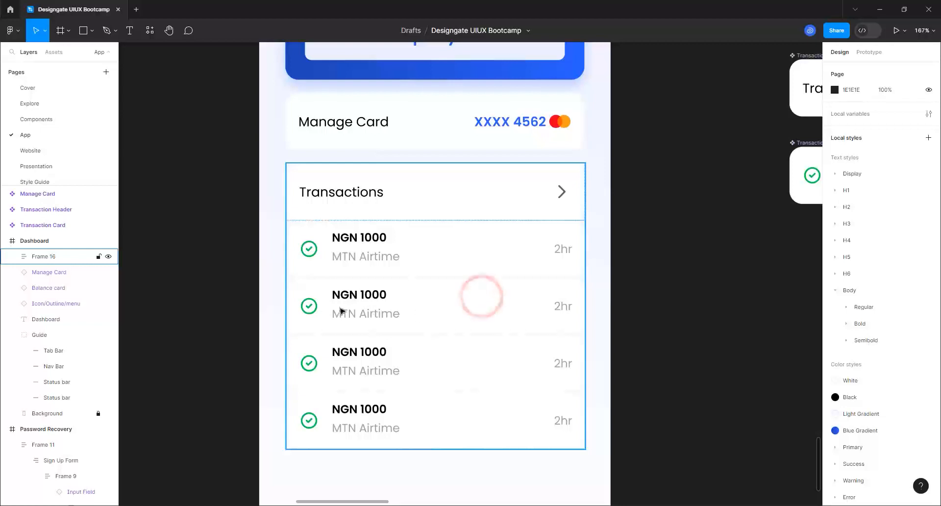
scroll(314, 310, "down", 5)
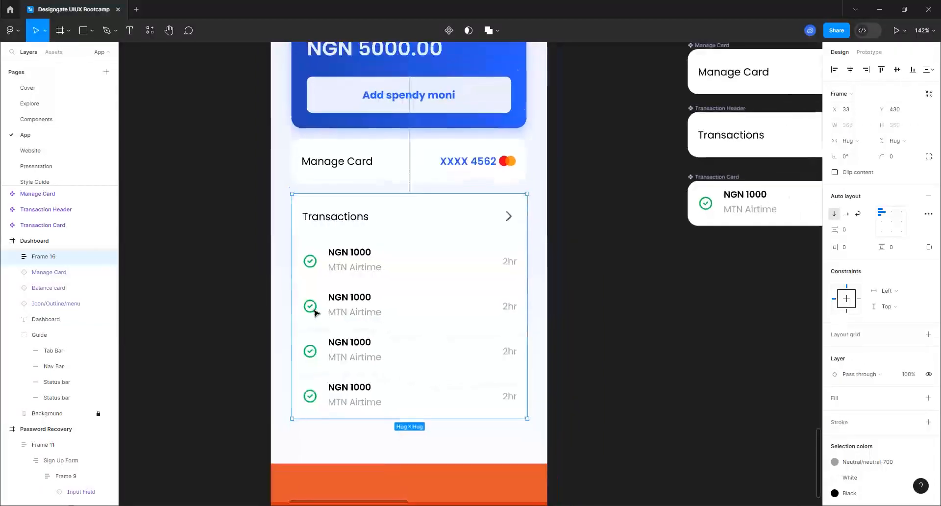
scroll(314, 310, "down", 2)
scroll(722, 206, "up", 1)
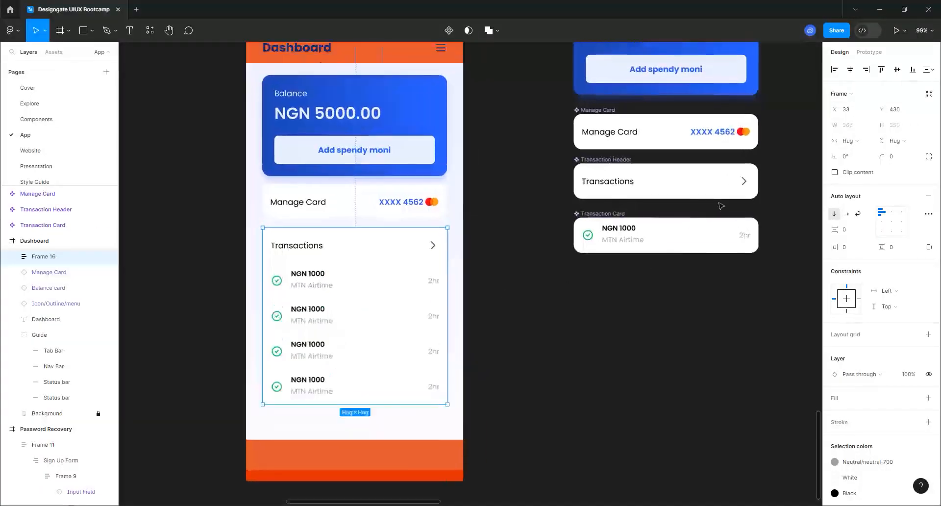
scroll(318, 320, "up", 5)
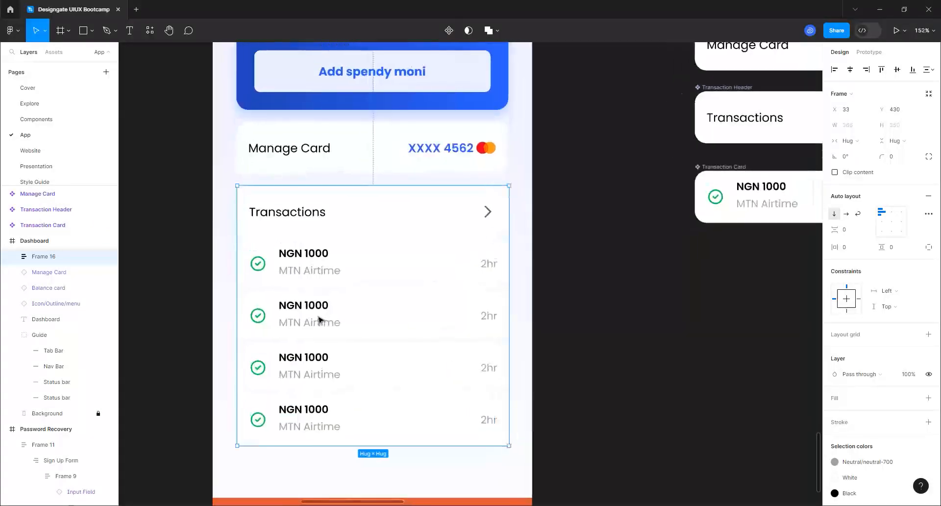
scroll(318, 320, "up", 2)
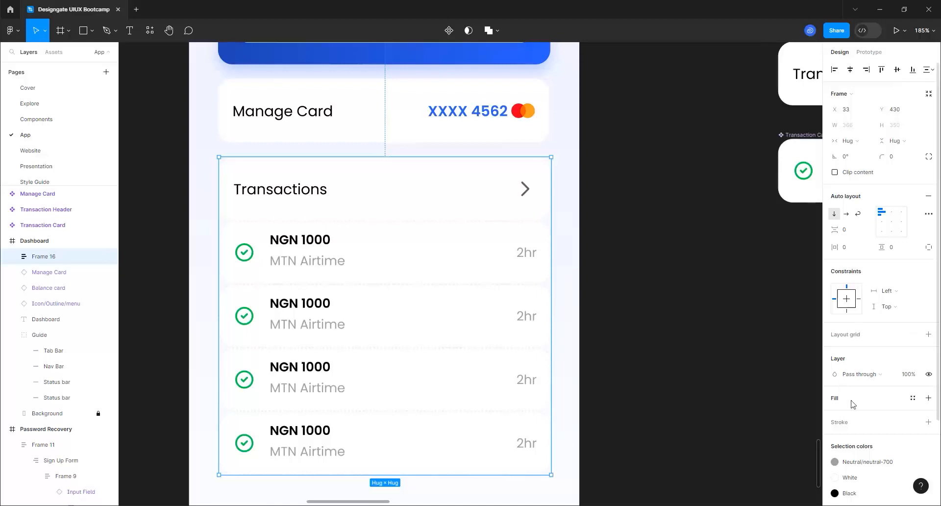
left_click(913, 398)
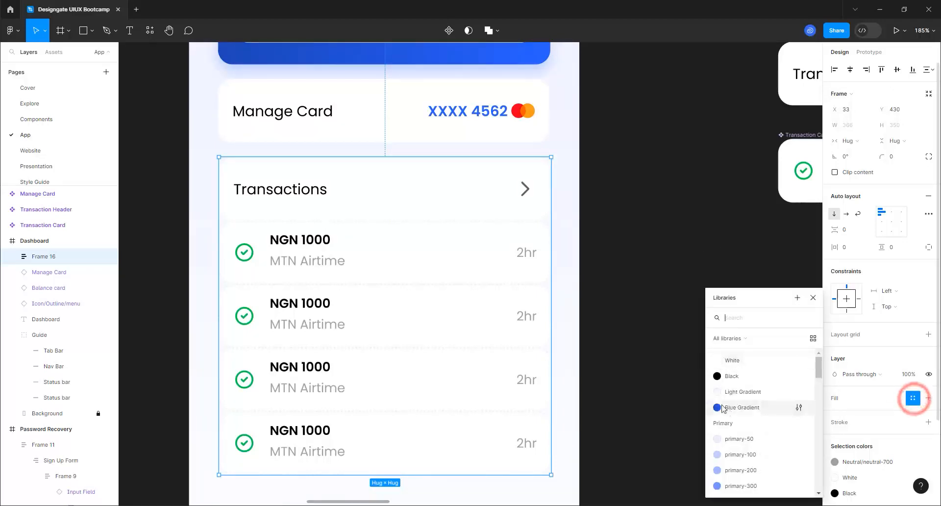
left_click(732, 362)
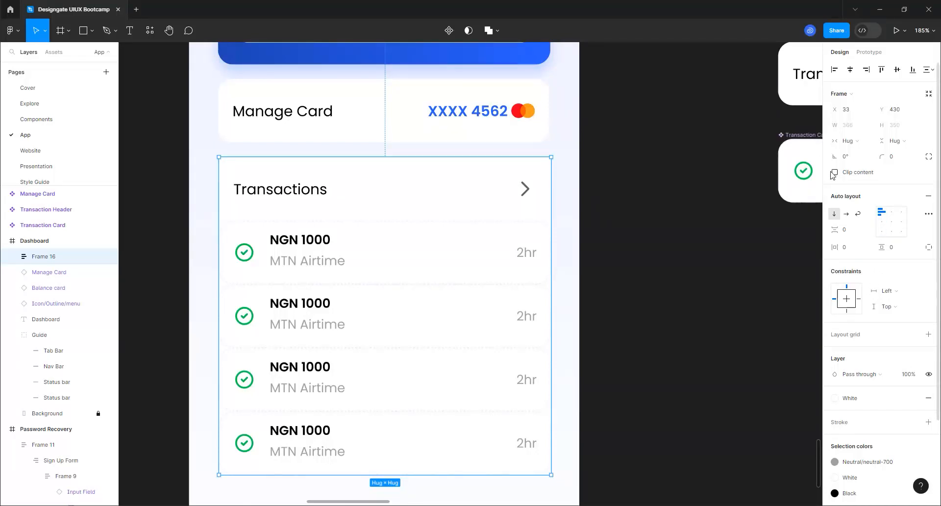
Step: Turn on content clipping for the combined Transactions frame and set its corner radius to 16
left_click(897, 157)
type("16")
key("Return")
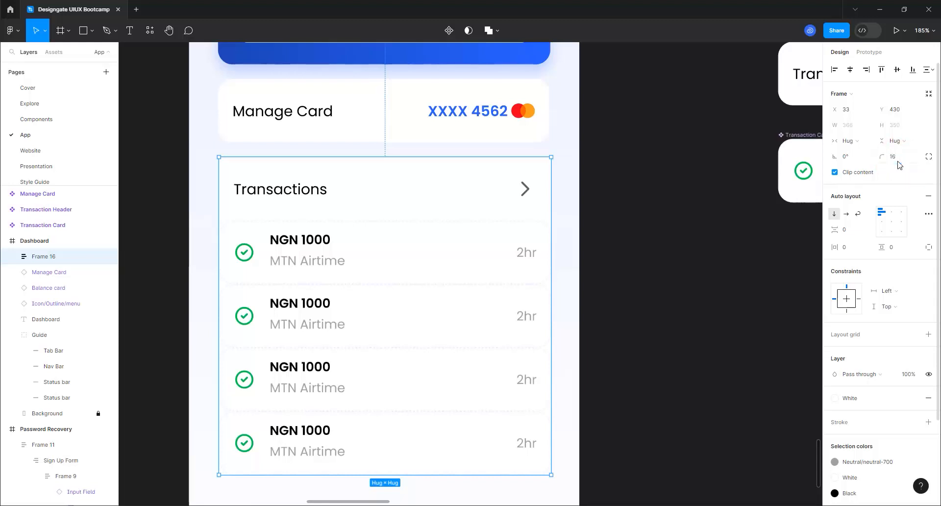
left_click(636, 264)
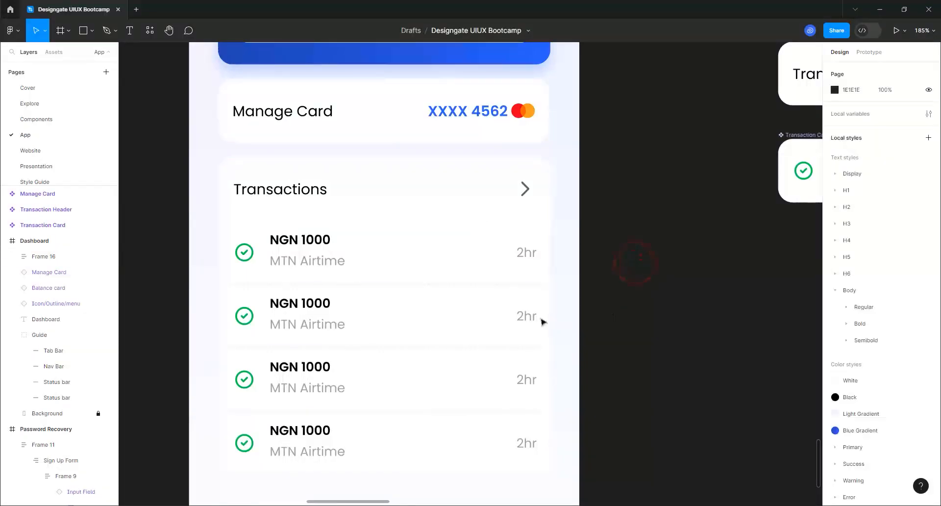
Step: Set the corner radius of the main Transaction Card component to 0
scroll(385, 275, "down", 3)
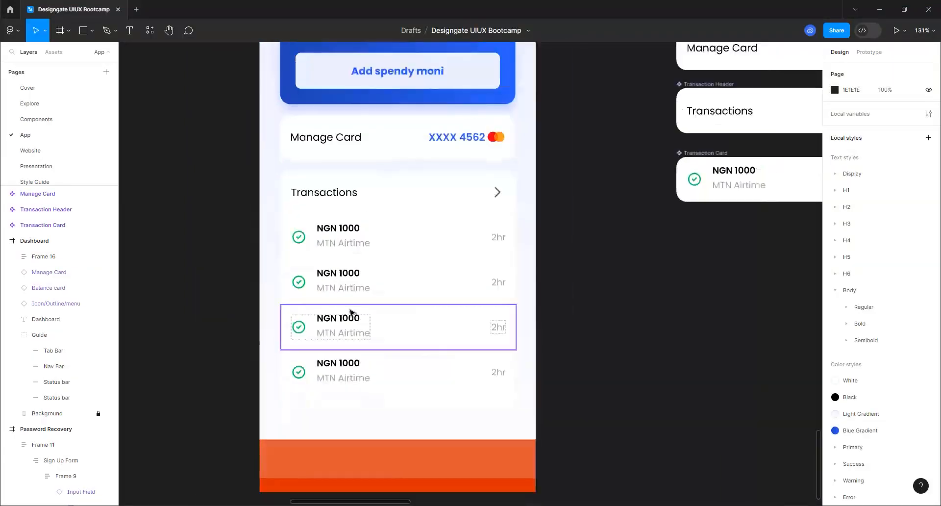
scroll(353, 311, "down", 2)
scroll(357, 311, "up", 1)
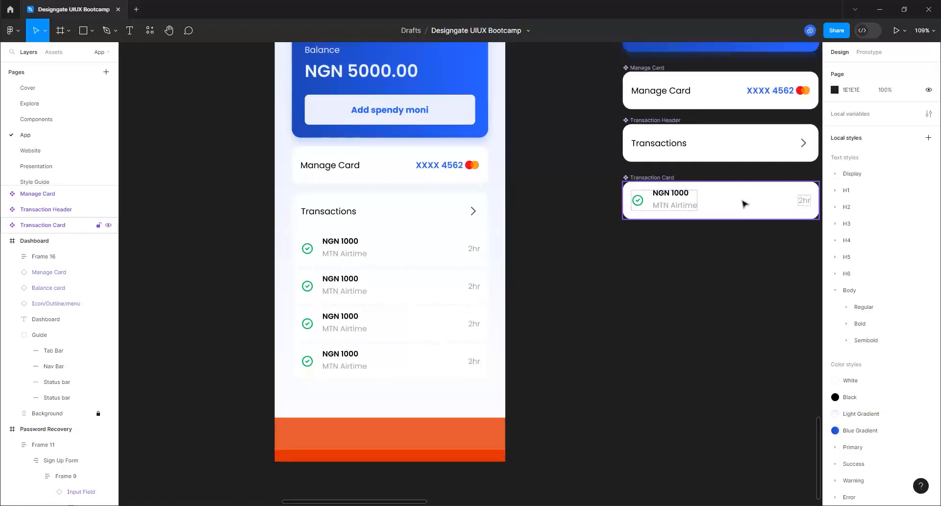
left_click(742, 200)
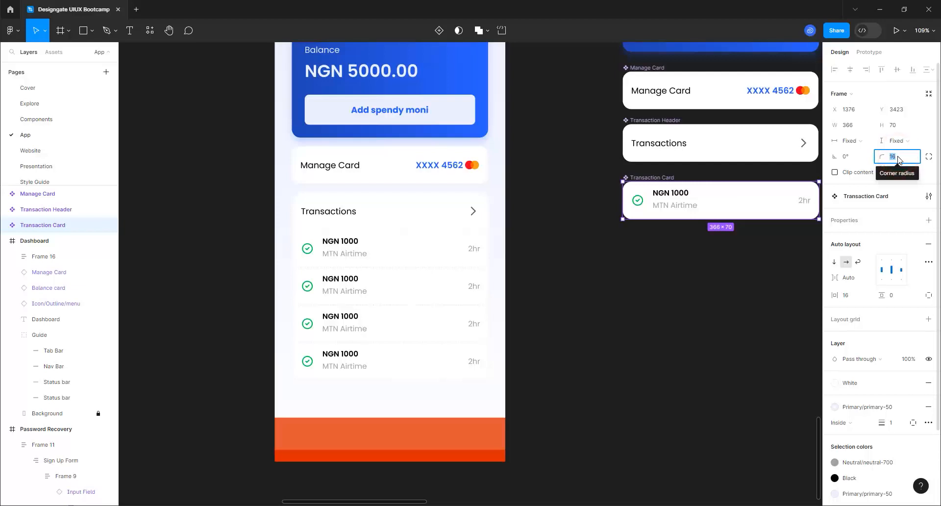
type("0")
key("Return")
left_click(632, 385)
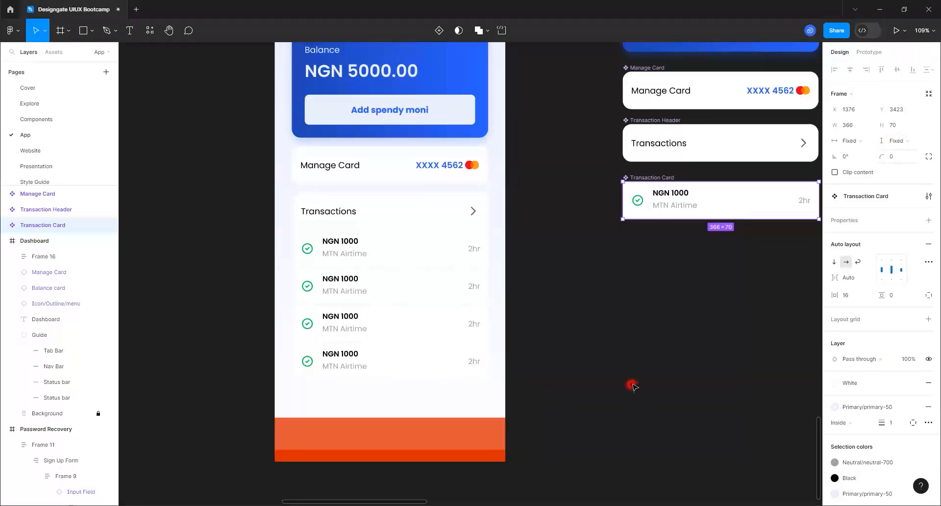
Step: Apply the primary-50 color style as a stroke on the combined Transactions frame
scroll(321, 262, "up", 5)
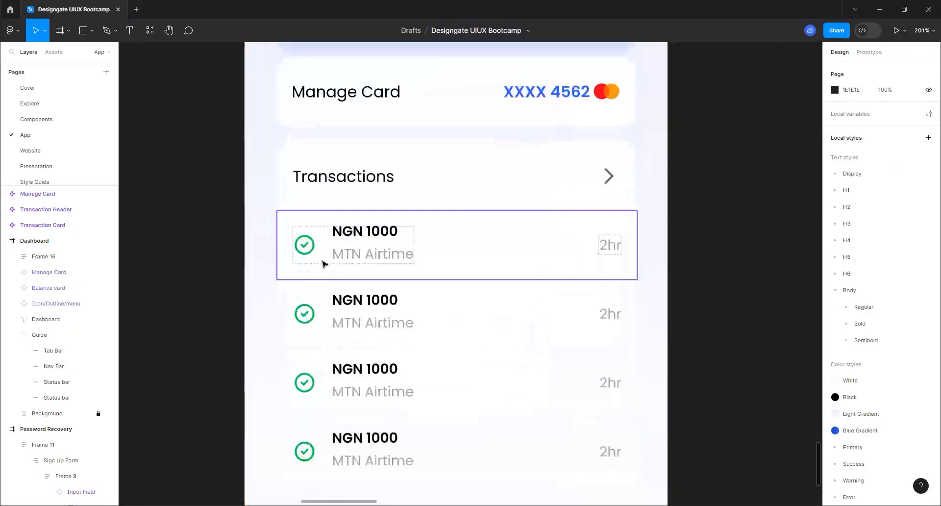
scroll(324, 263, "up", 1)
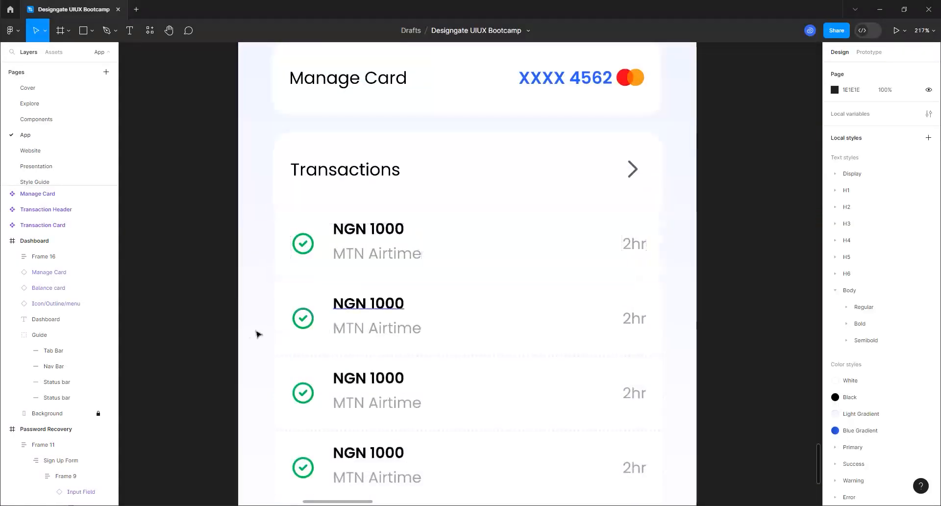
left_click(459, 164)
left_click(688, 210)
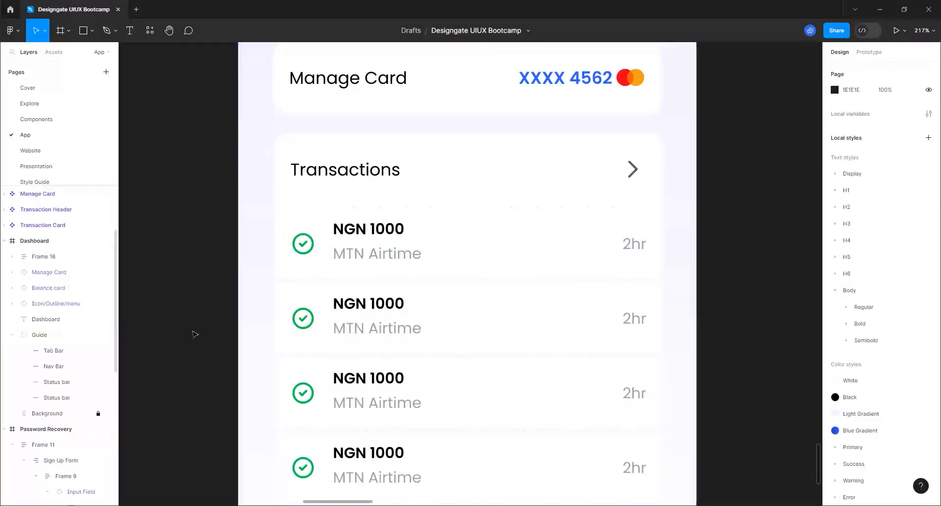
scroll(654, 231, "up", 5)
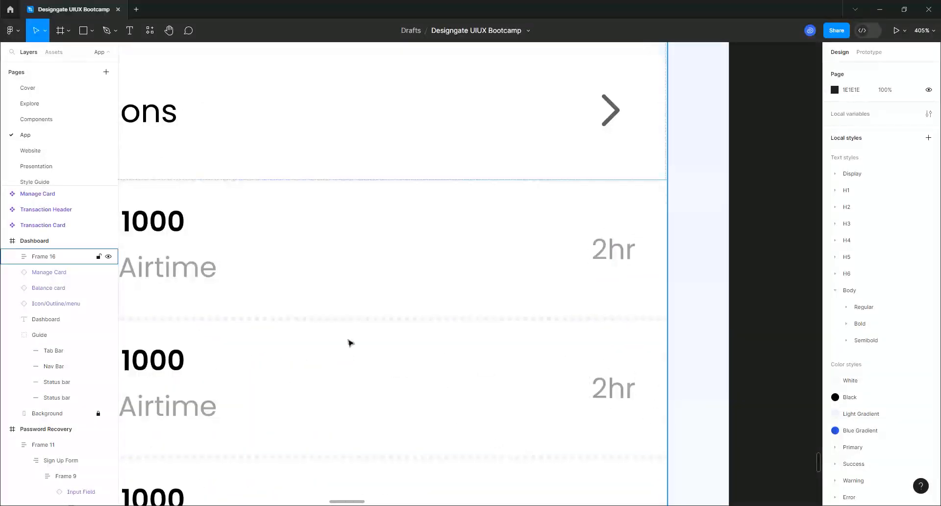
scroll(568, 257, "down", 10)
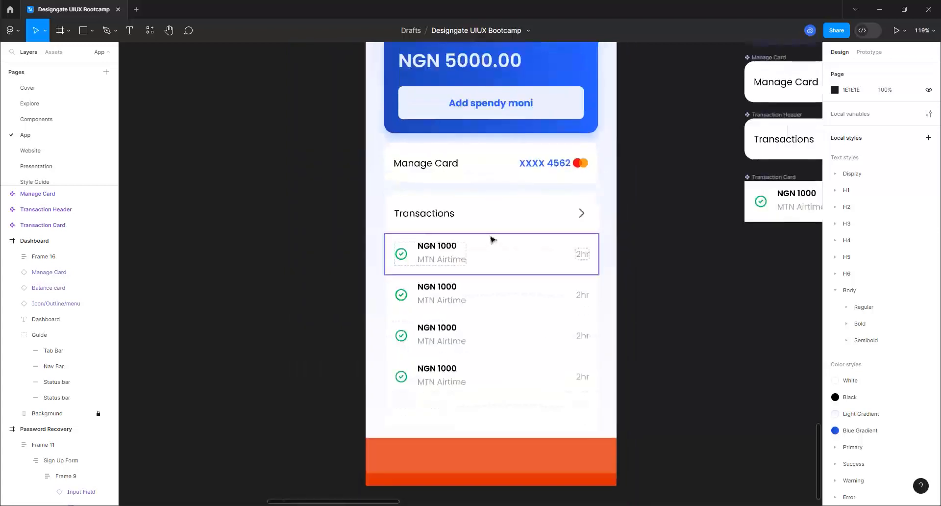
left_click(491, 217)
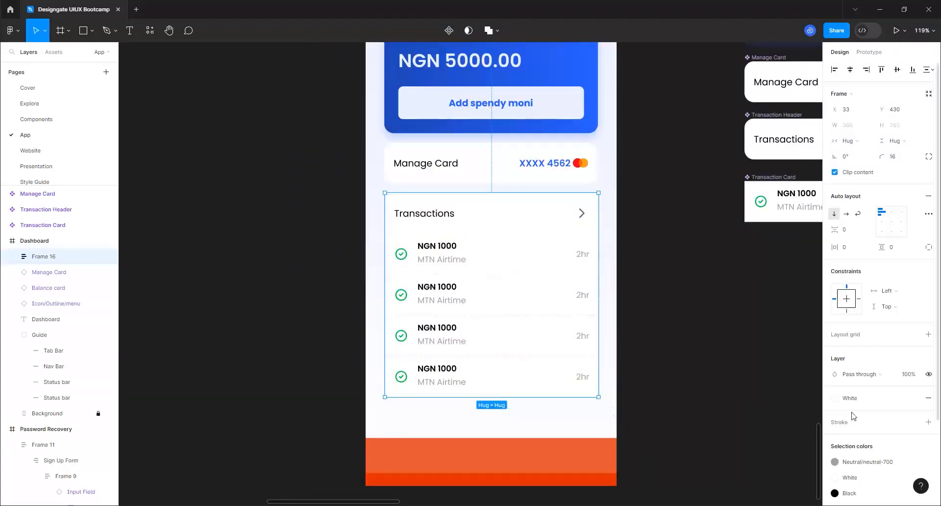
left_click(912, 422)
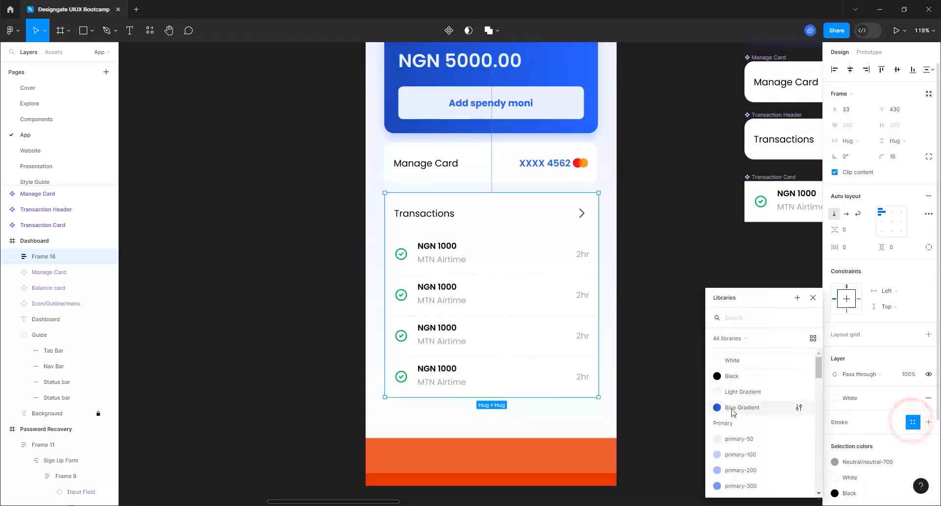
left_click(746, 444)
left_click(654, 306)
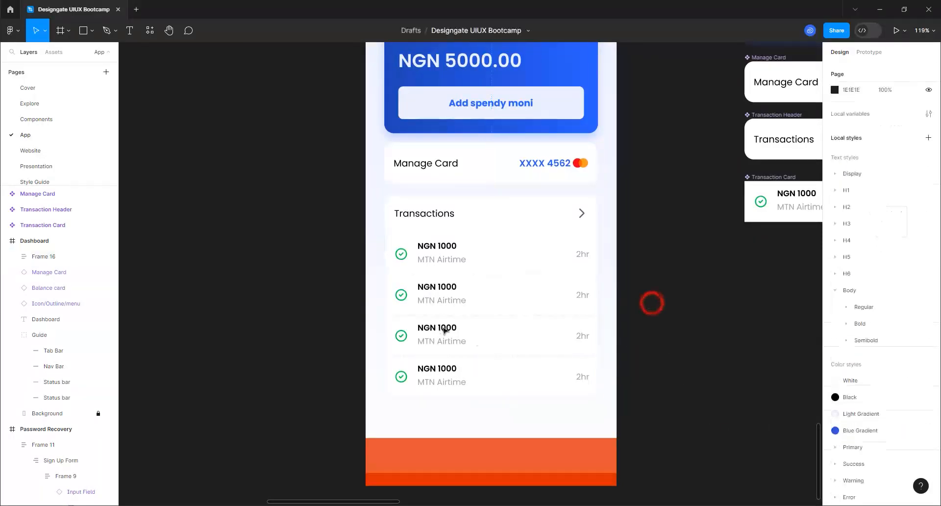
Step: Examine the Dashboard's combined Transactions section, checking its gap below Manage Card and the space above the tab bar guide
scroll(441, 319, "up", 5)
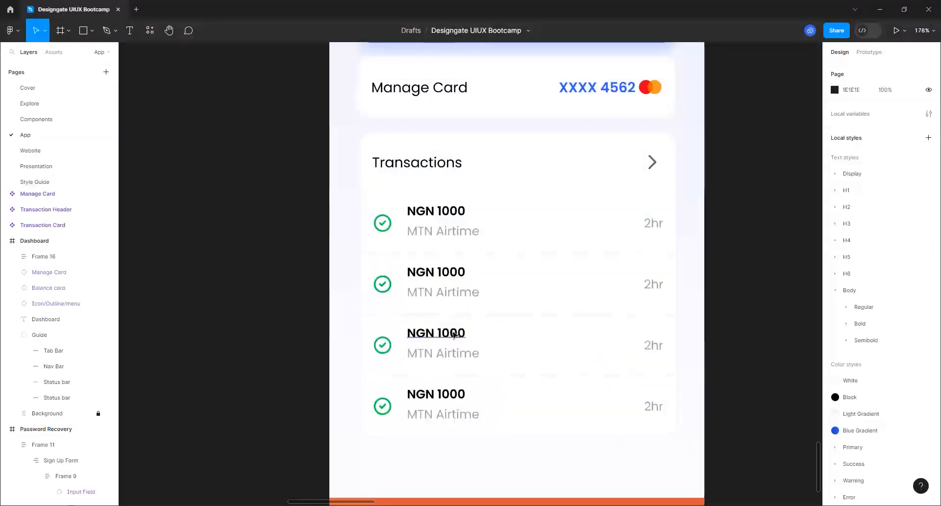
scroll(484, 421, "down", 3)
scroll(480, 409, "down", 3)
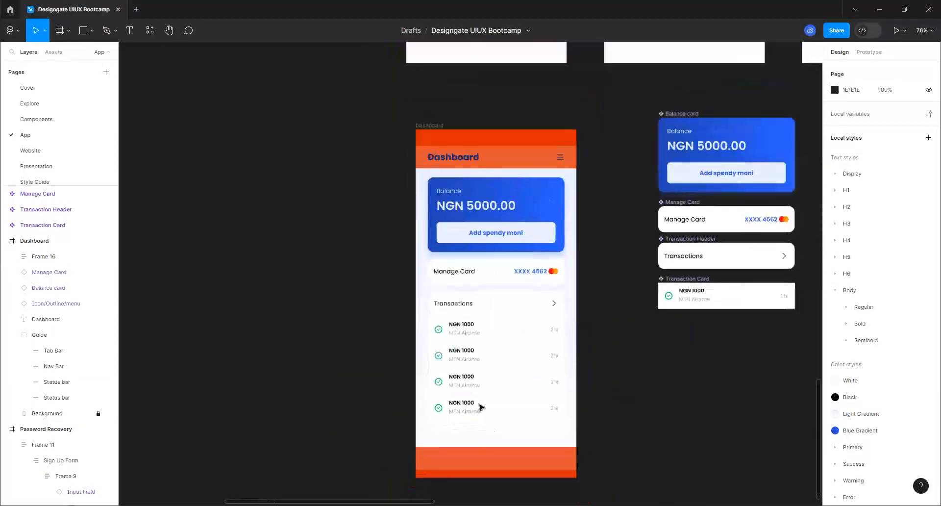
left_click(436, 129)
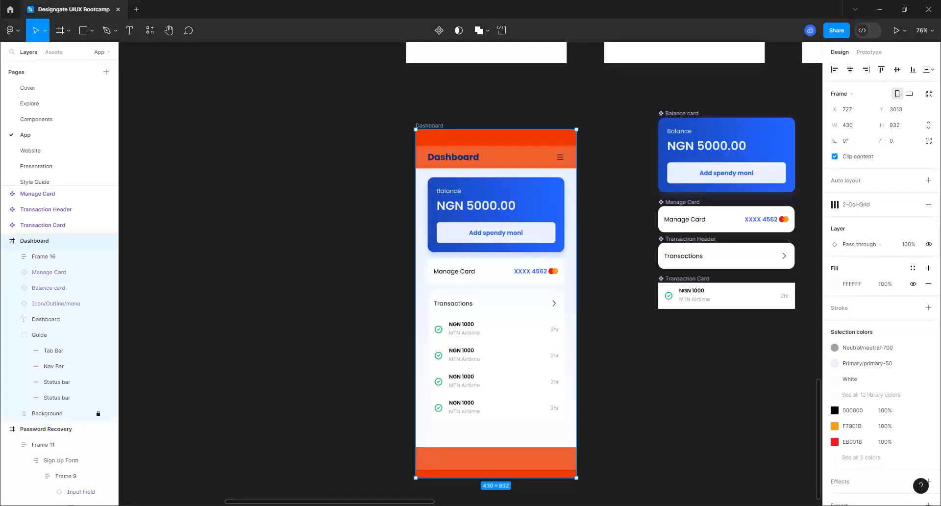
scroll(485, 357, "up", 5)
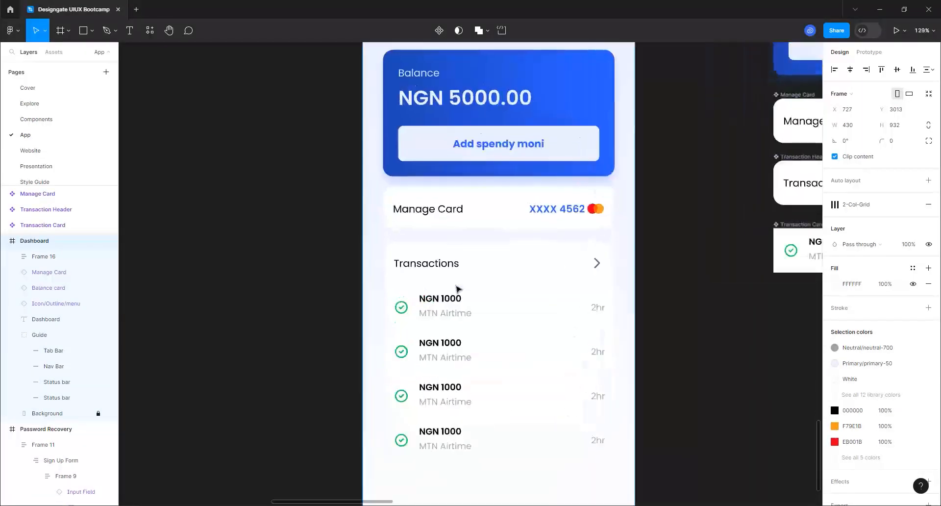
scroll(458, 288, "up", 4)
left_click(511, 271)
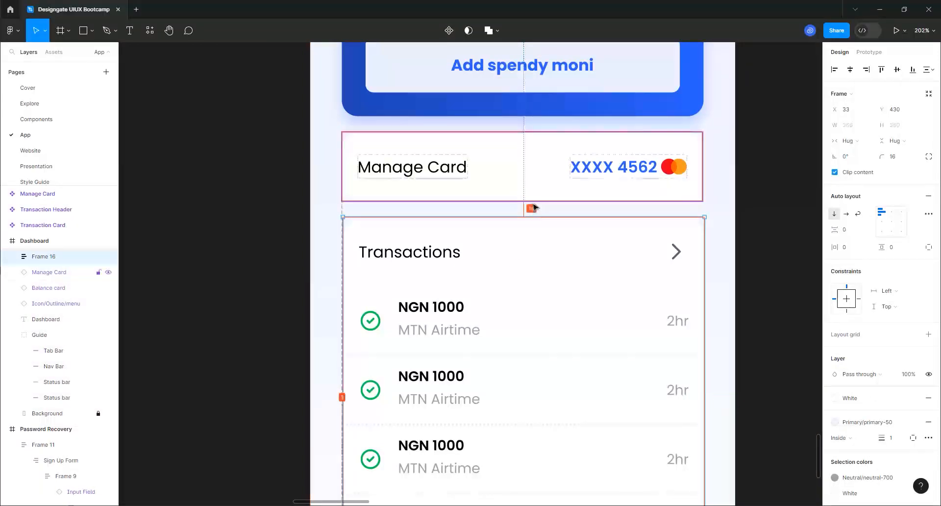
scroll(542, 254, "down", 5)
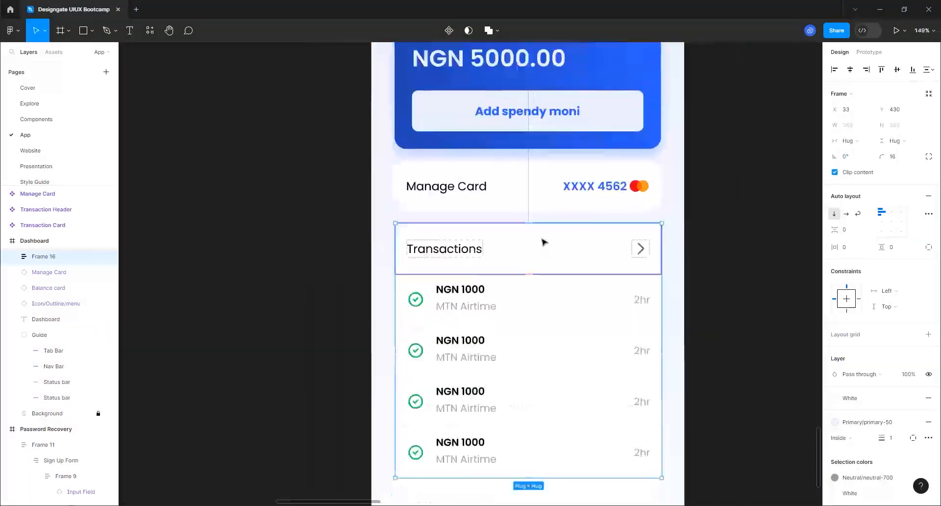
scroll(512, 459, "up", 1)
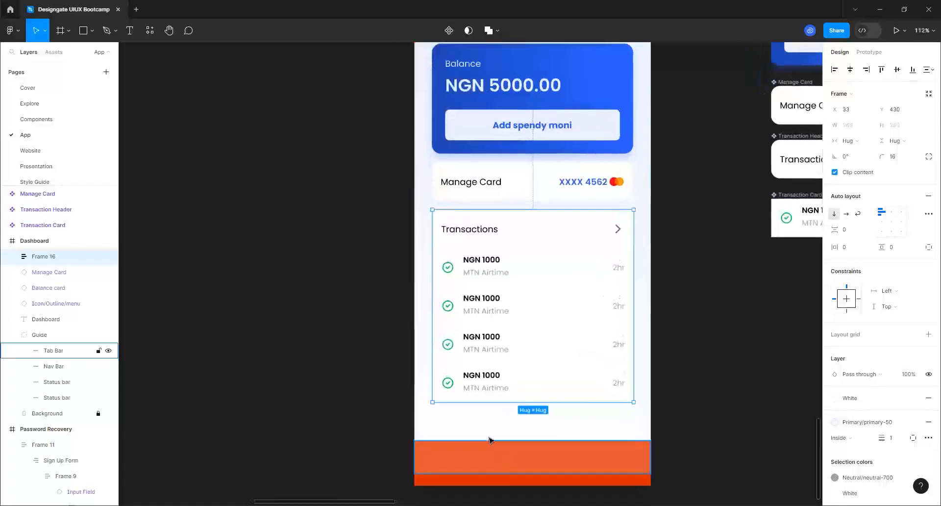
scroll(488, 438, "down", 3)
scroll(485, 482, "up", 2)
scroll(500, 491, "up", 3)
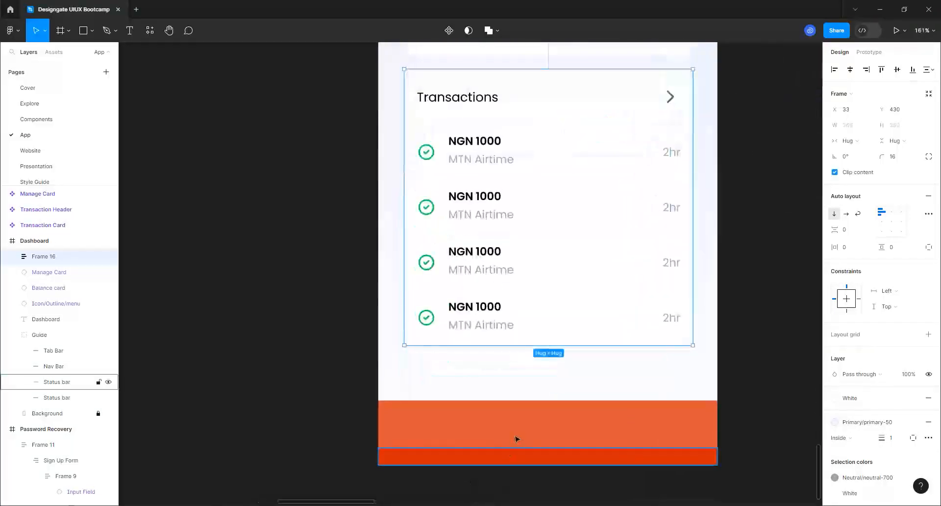
left_click(523, 424)
Step: Select the whole Dashboard frame and show its design properties
left_click(488, 231)
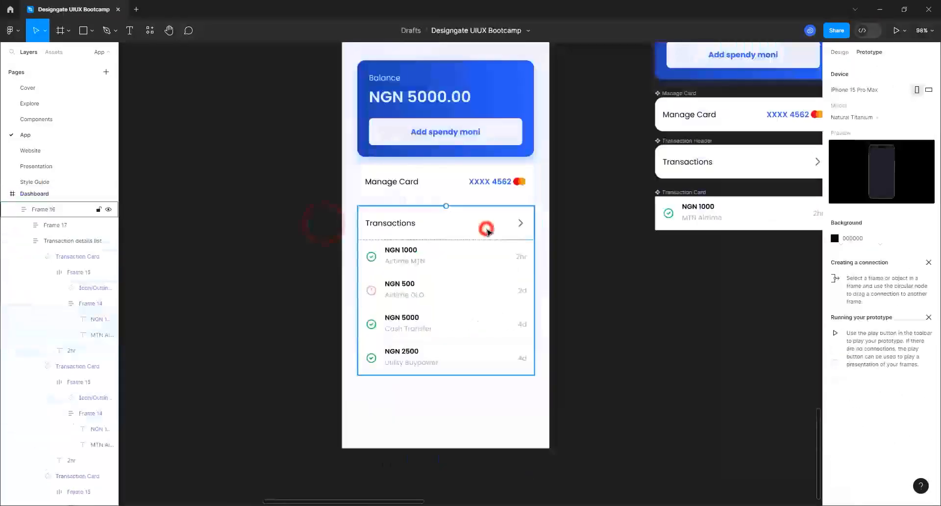
scroll(493, 394, "down", 3)
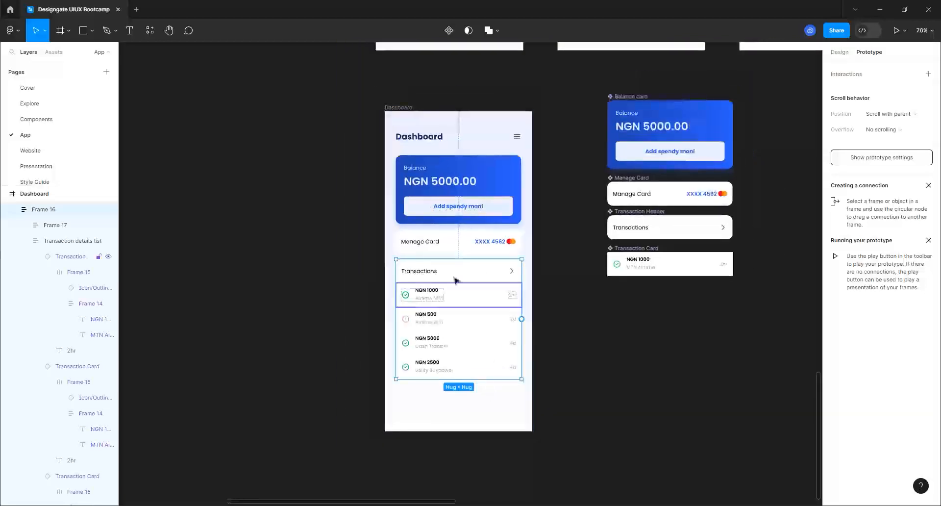
scroll(475, 239, "up", 3)
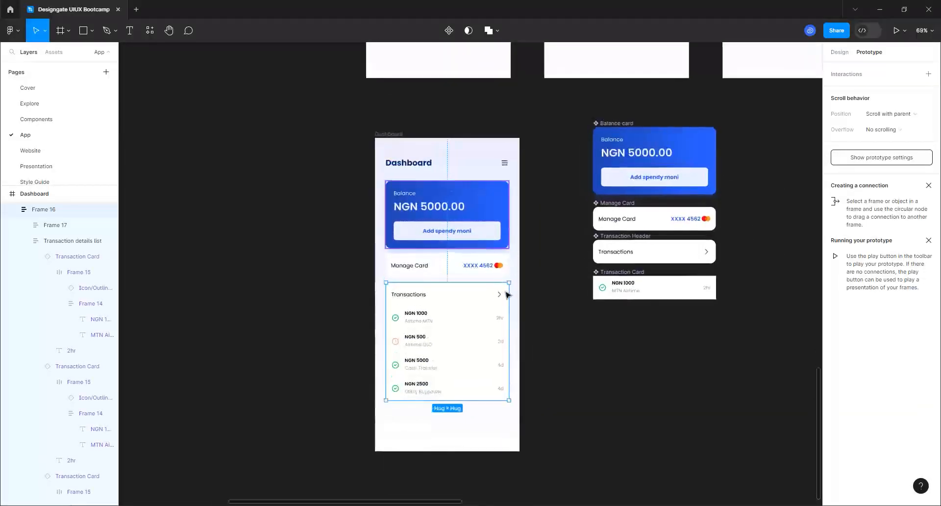
left_click(542, 266)
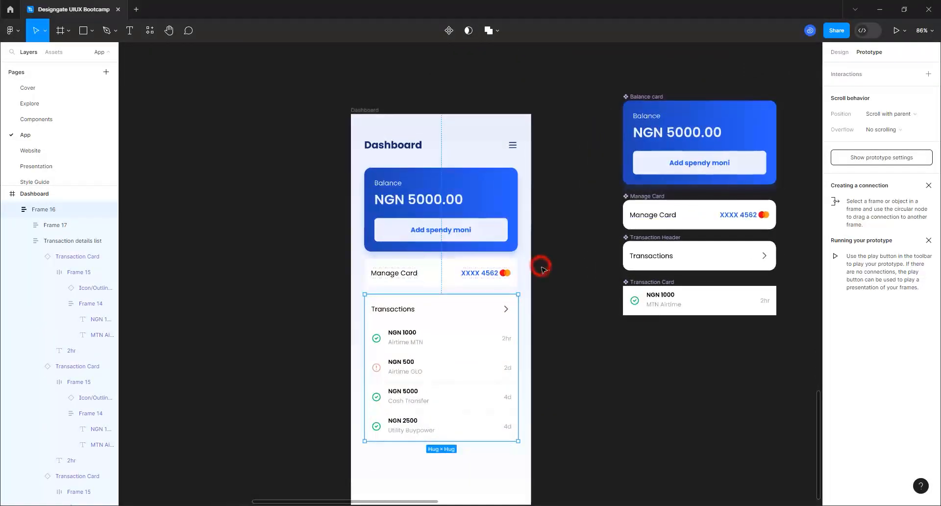
left_click(360, 111)
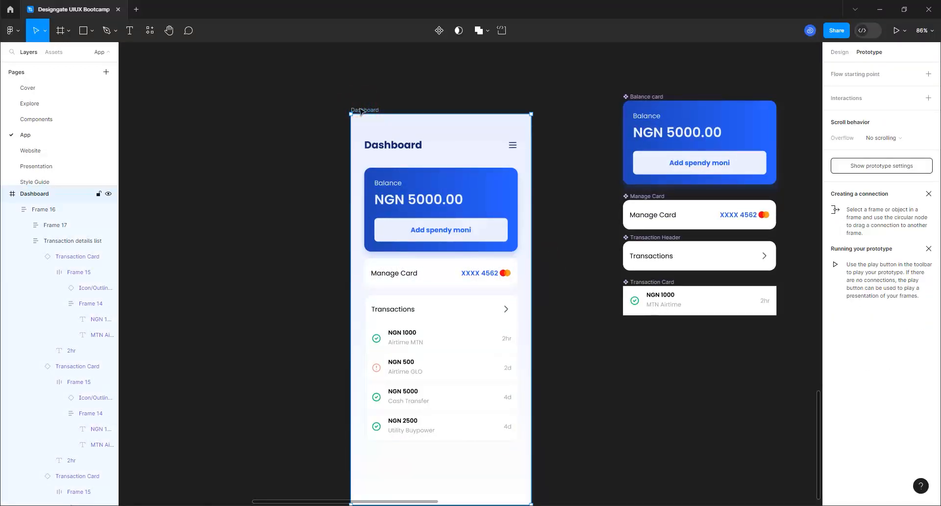
left_click(839, 53)
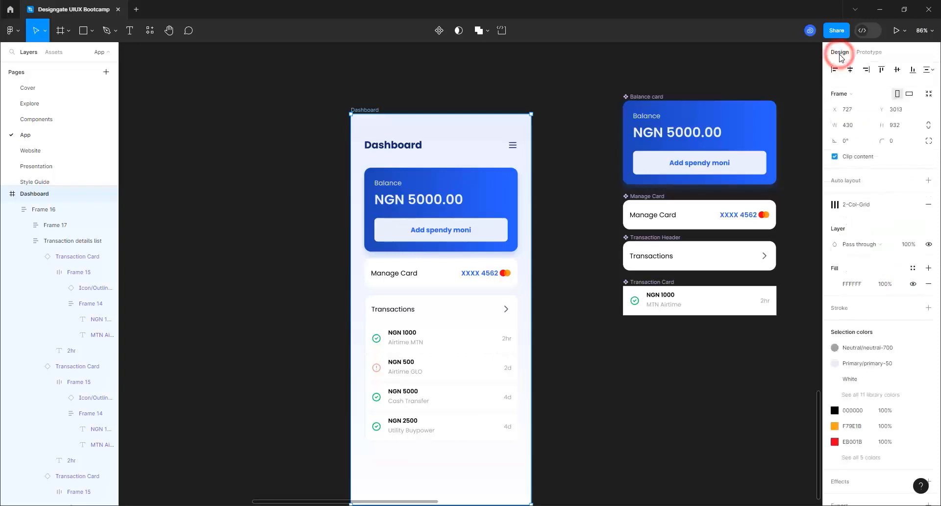